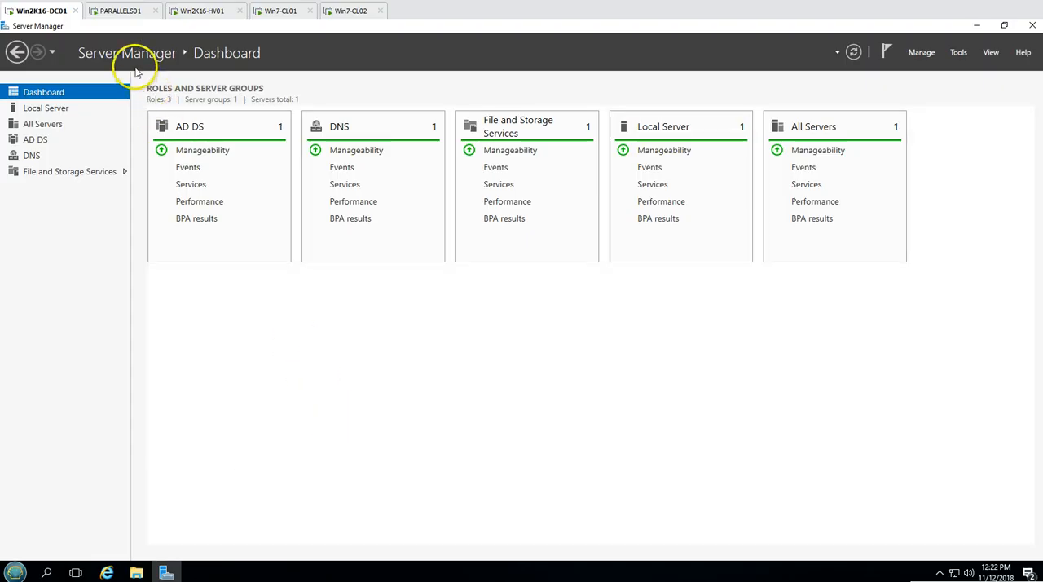
Switch to the PARALLELS01 virtual machine and check its computer name and workgroup in the local server properties
{"action": "left_click", "coordinate": [123, 14]}
{"action": "left_click", "coordinate": [49, 107]}
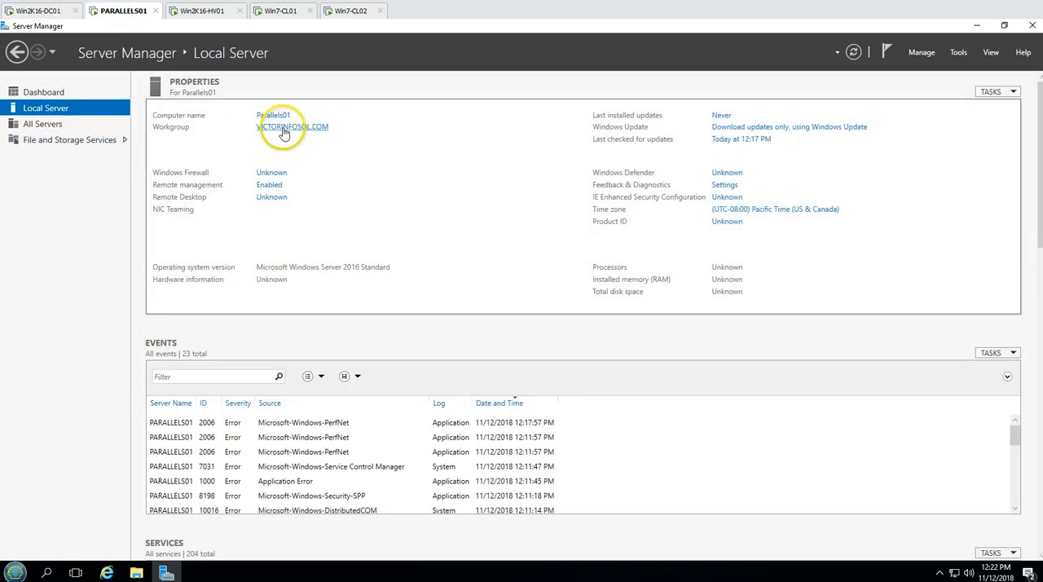
{"action": "left_click", "coordinate": [45, 92]}
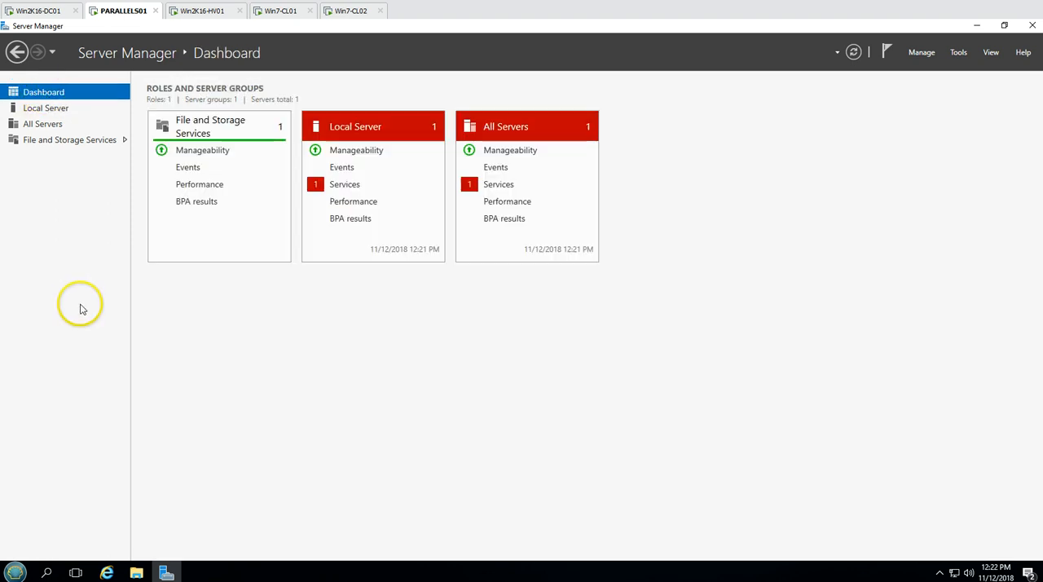
Minimize Server Manager, launch the Parallels Remote Application Server Console and log on to it
{"action": "left_click", "coordinate": [166, 572]}
{"action": "left_click", "coordinate": [22, 169]}
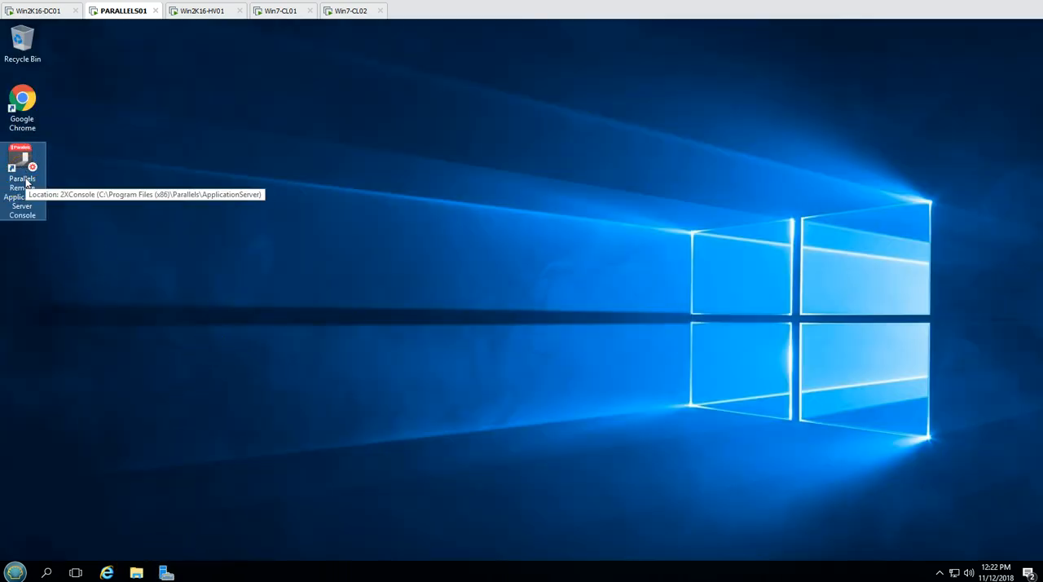
{"action": "double_click", "coordinate": [27, 182]}
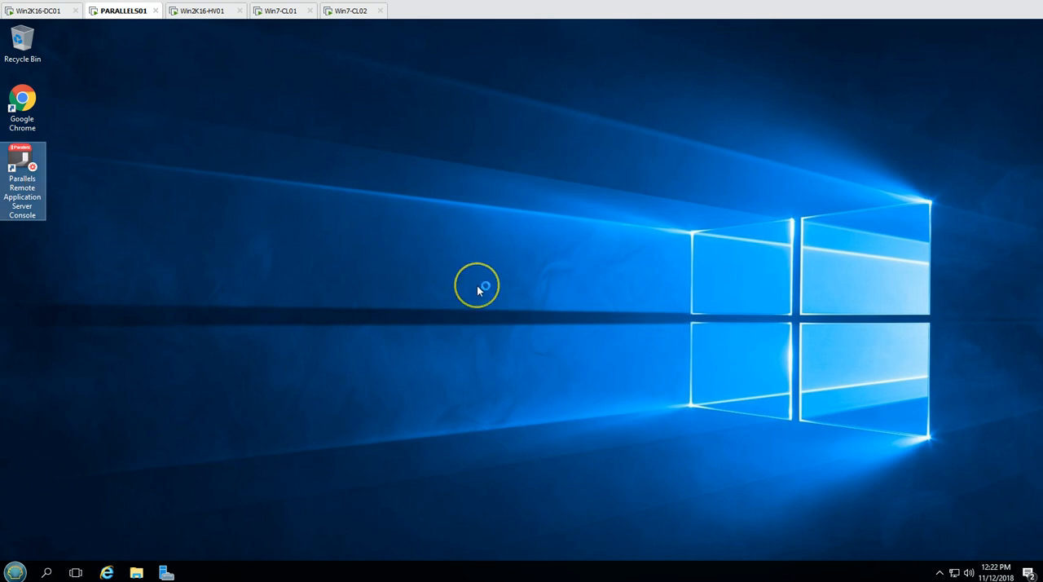
{"action": "left_click_drag", "start_coordinate": [548, 284], "coordinate": [410, 285]}
{"action": "left_click", "coordinate": [581, 376]}
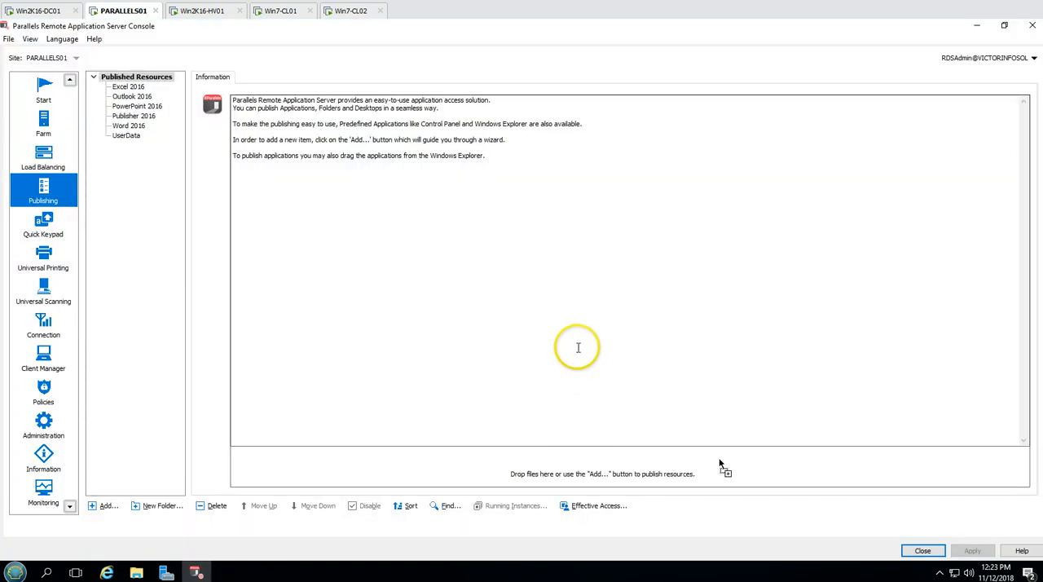
Review the Hyper-V hosts listed under the farm's VDI node and look through their virtual guests list
{"action": "left_click", "coordinate": [45, 126]}
{"action": "left_click", "coordinate": [45, 163]}
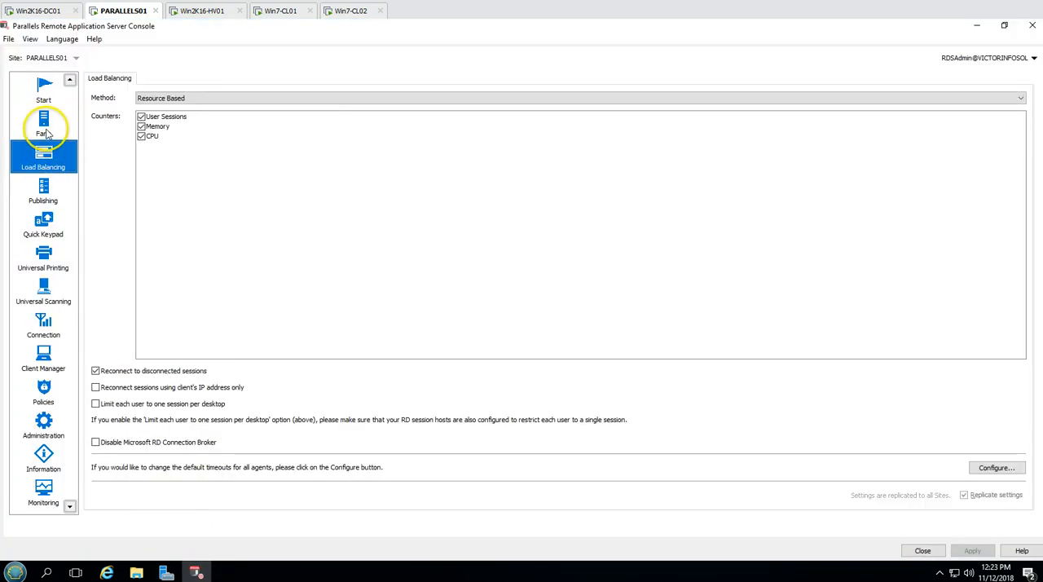
{"action": "left_click", "coordinate": [42, 126]}
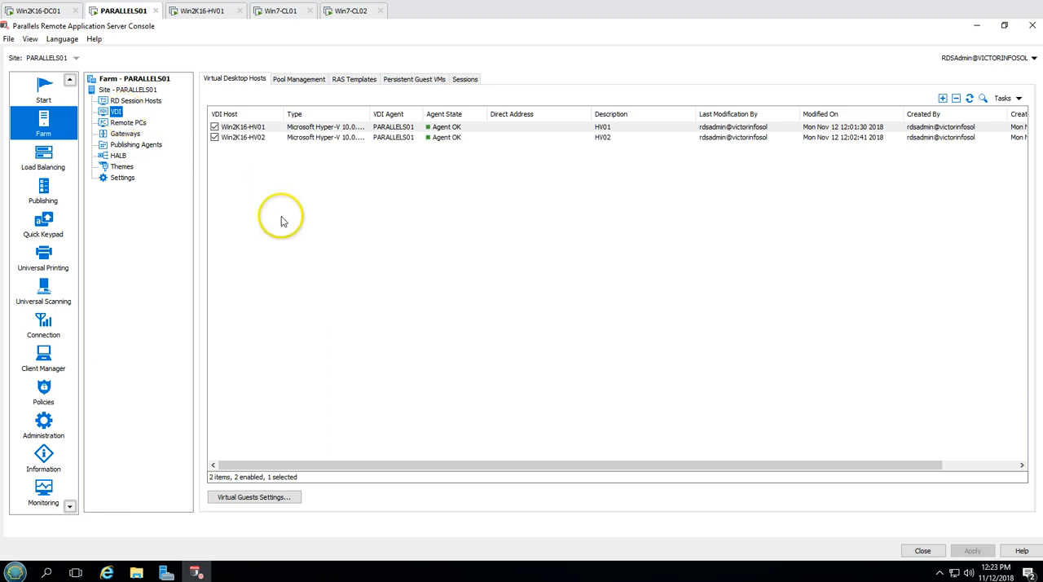
{"action": "left_click", "coordinate": [342, 128]}
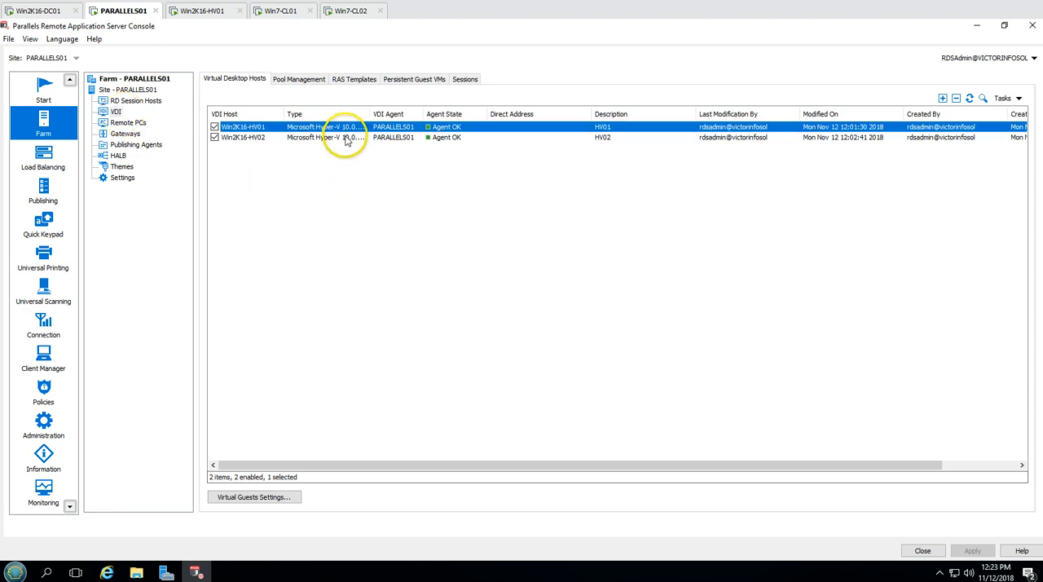
{"action": "left_click", "coordinate": [346, 138]}
{"action": "left_click", "coordinate": [366, 126]}
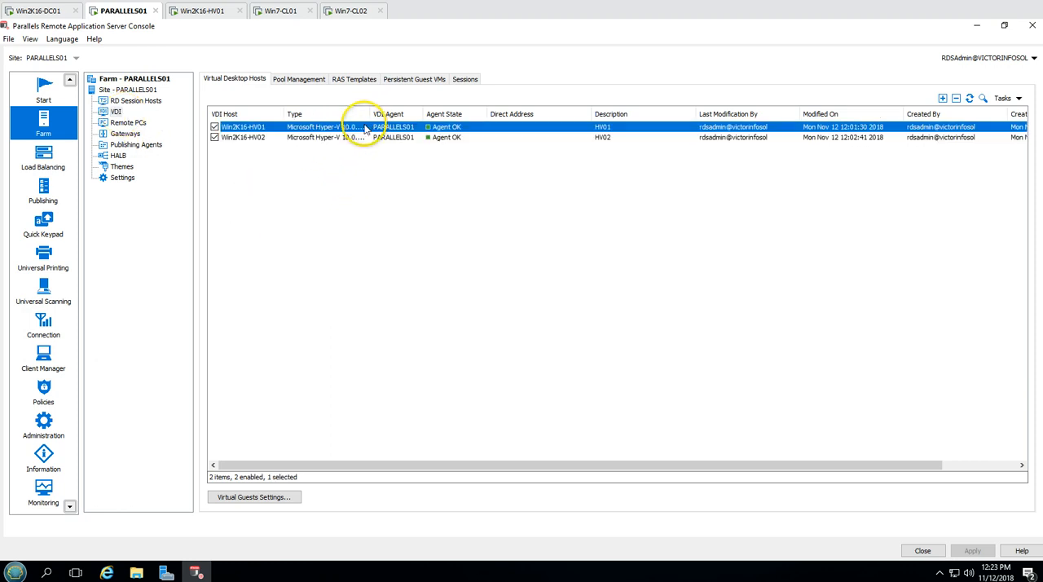
{"action": "left_click", "coordinate": [331, 214]}
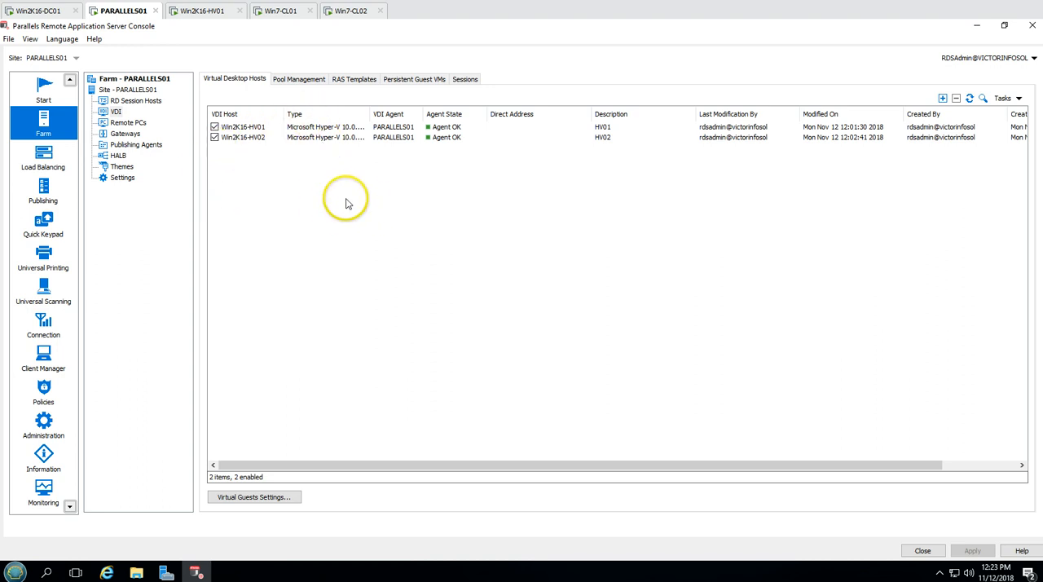
{"action": "left_click", "coordinate": [262, 496]}
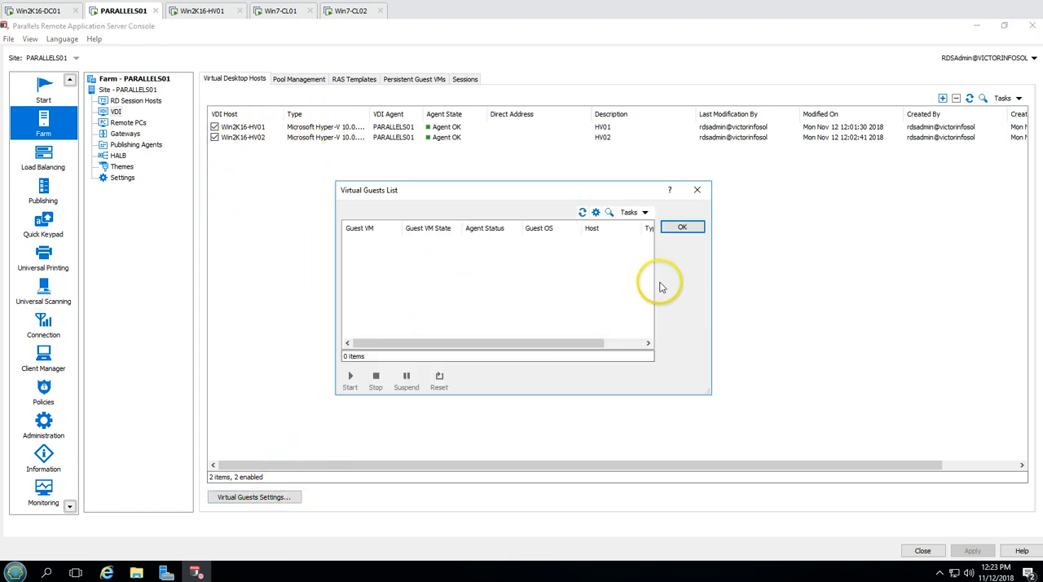
{"action": "left_click", "coordinate": [681, 226]}
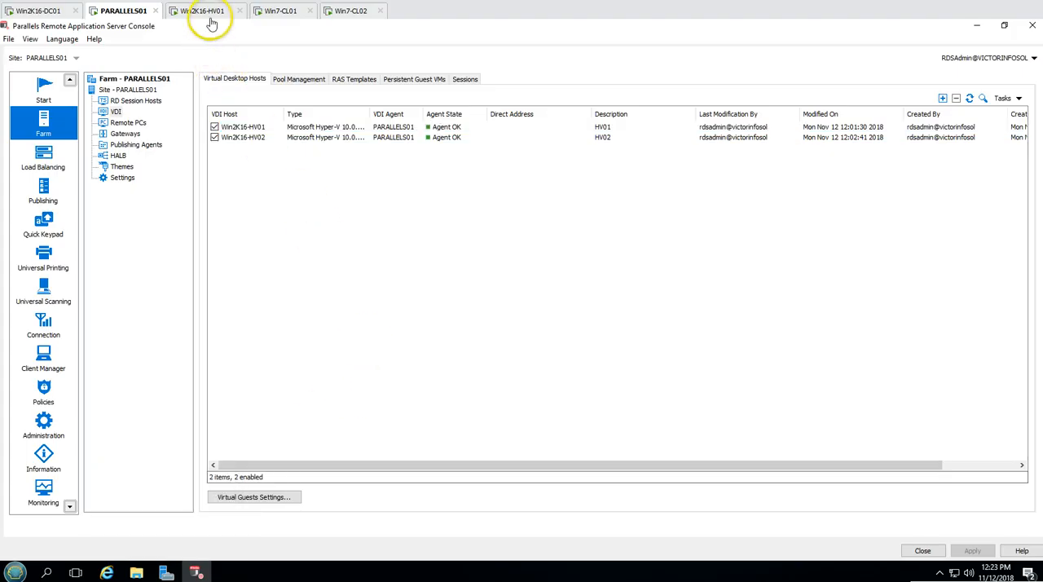
Switch to the Win2K16-HV01 virtual machine and examine its local server properties and its drives in This PC
{"action": "left_click", "coordinate": [208, 11]}
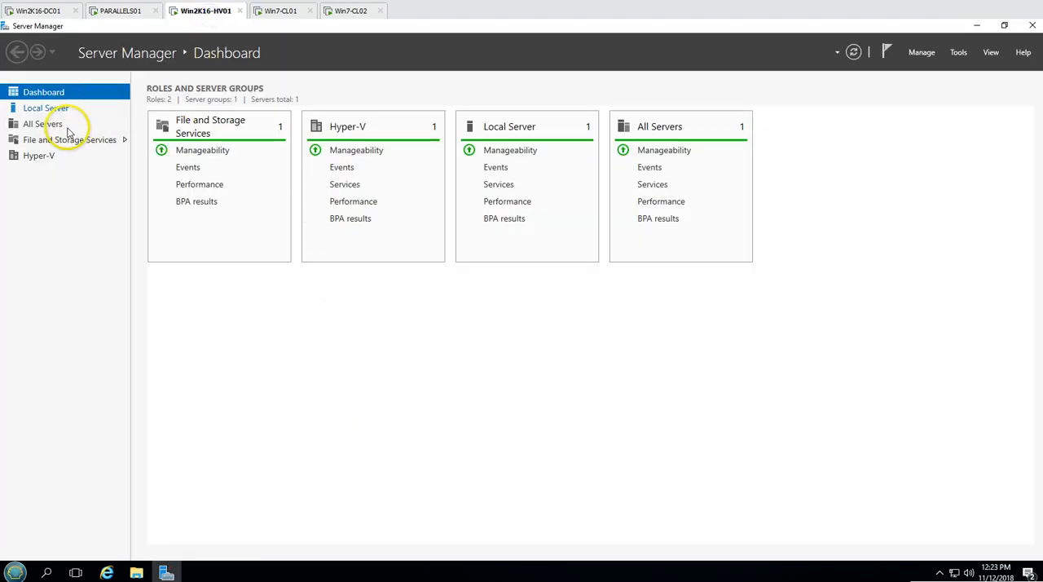
{"action": "left_click", "coordinate": [44, 108]}
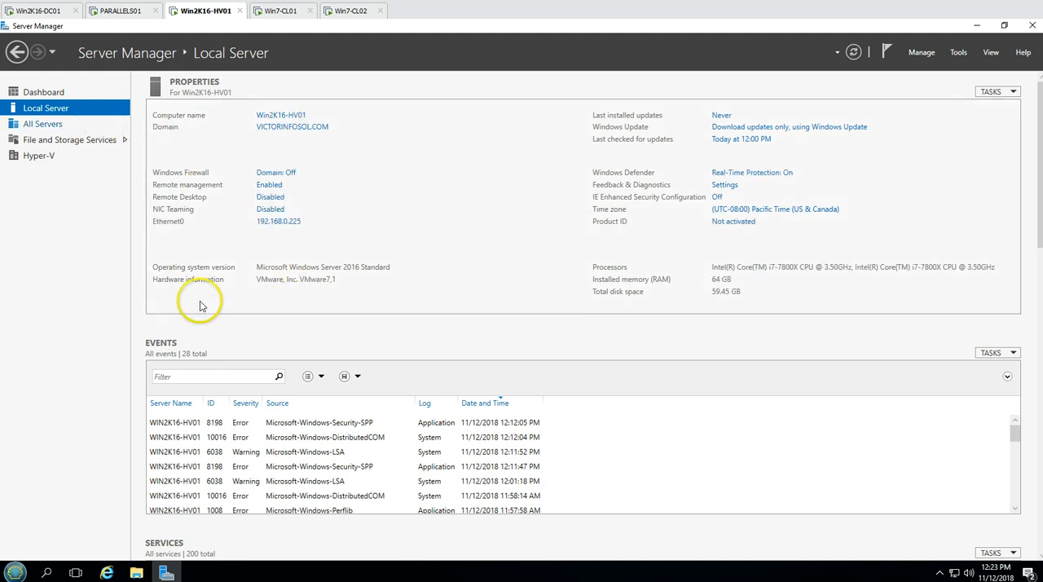
{"action": "left_click", "coordinate": [73, 93]}
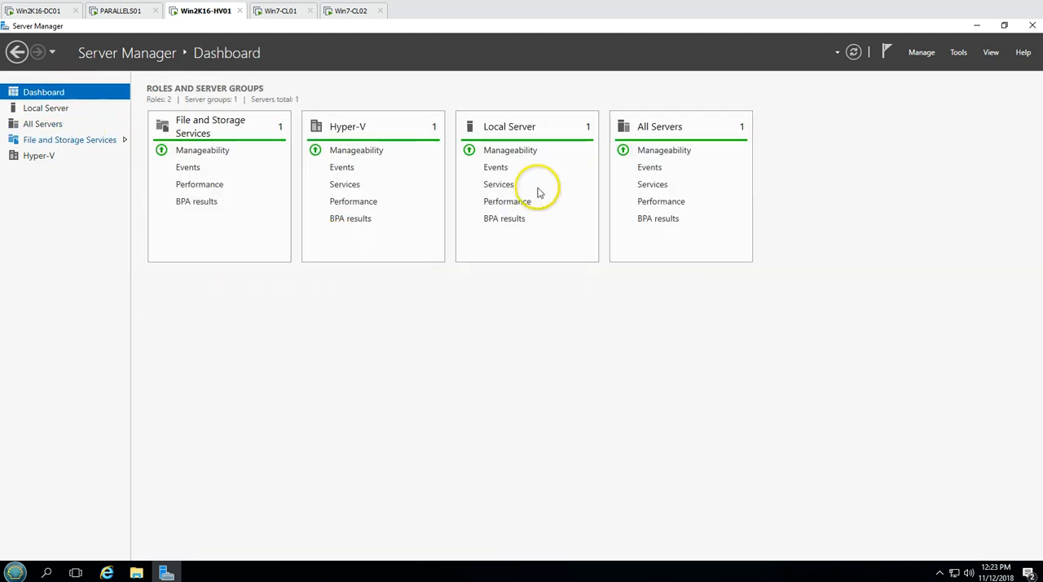
{"action": "left_click", "coordinate": [68, 107]}
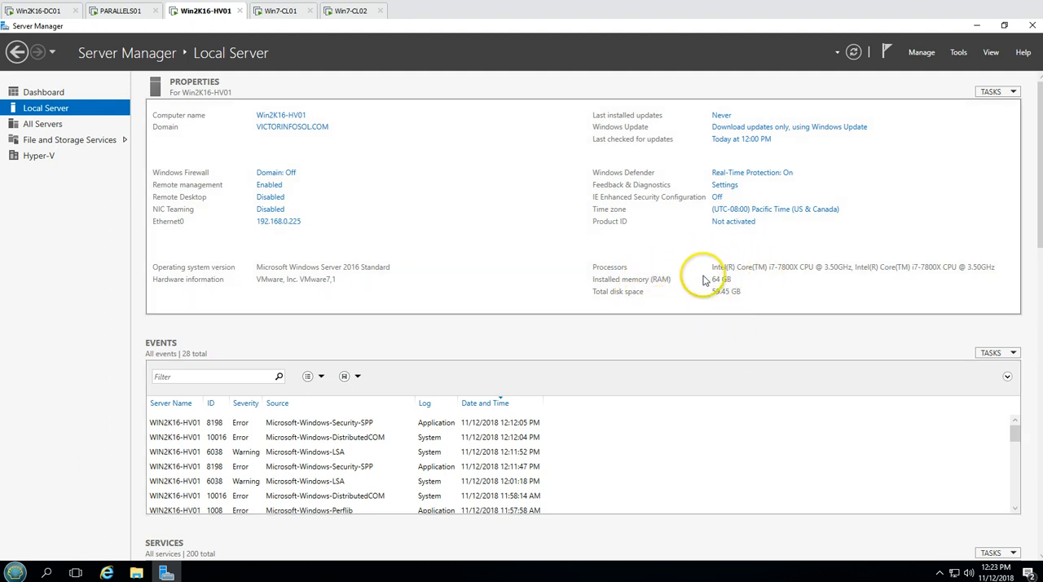
{"action": "left_click", "coordinate": [137, 573]}
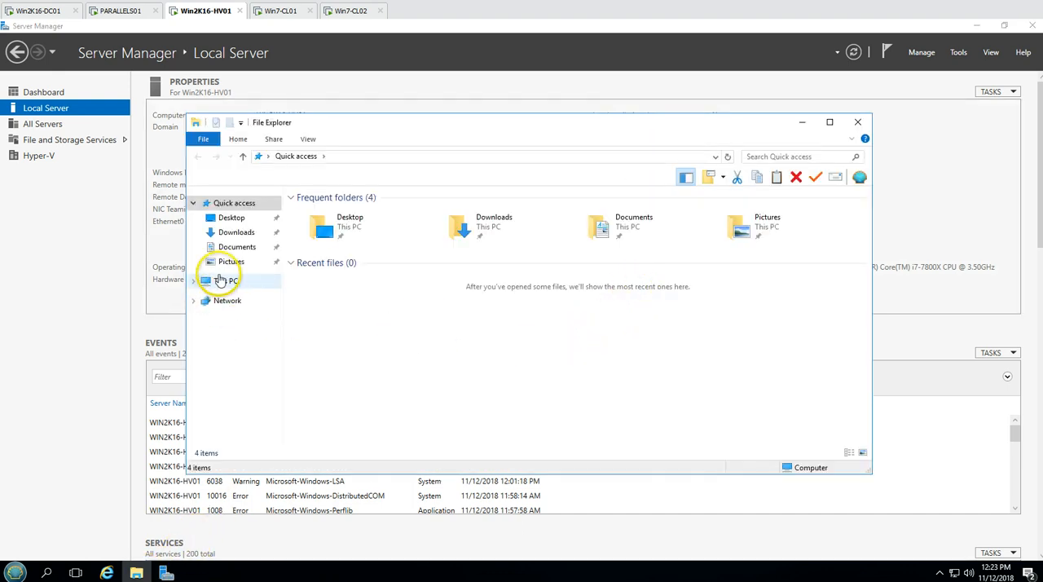
{"action": "left_click", "coordinate": [221, 280]}
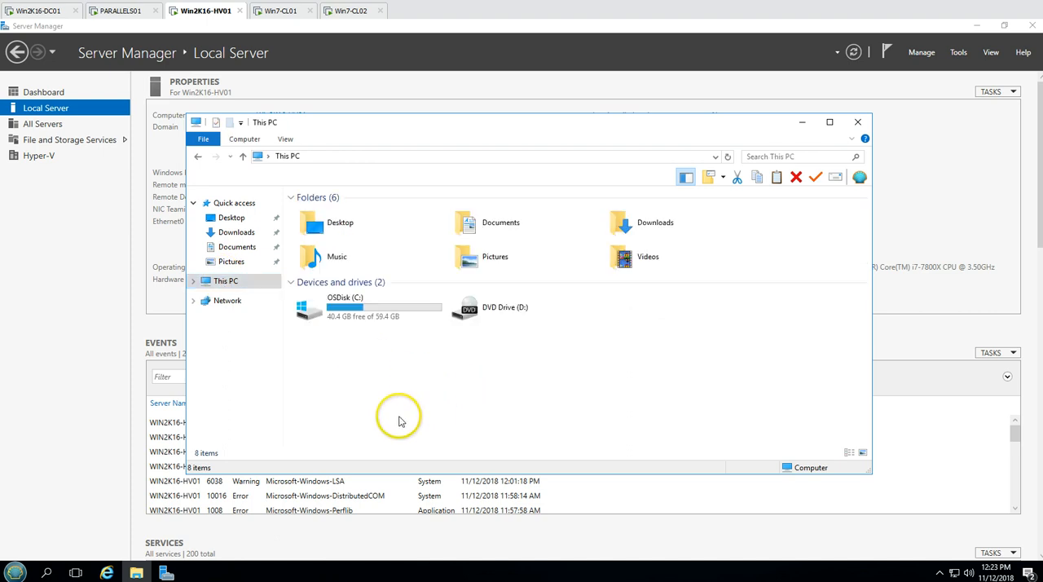
Add a new 201 GB virtual hard disk, stored as a single file, to the Win2K16-HV01 virtual machine's settings
{"action": "right_click", "coordinate": [204, 11]}
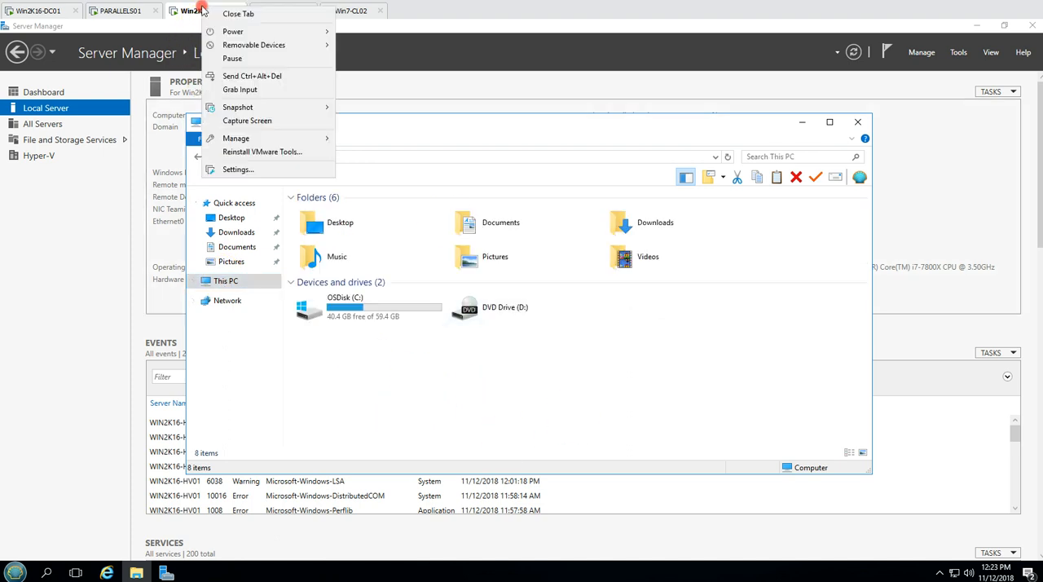
{"action": "left_click", "coordinate": [245, 168]}
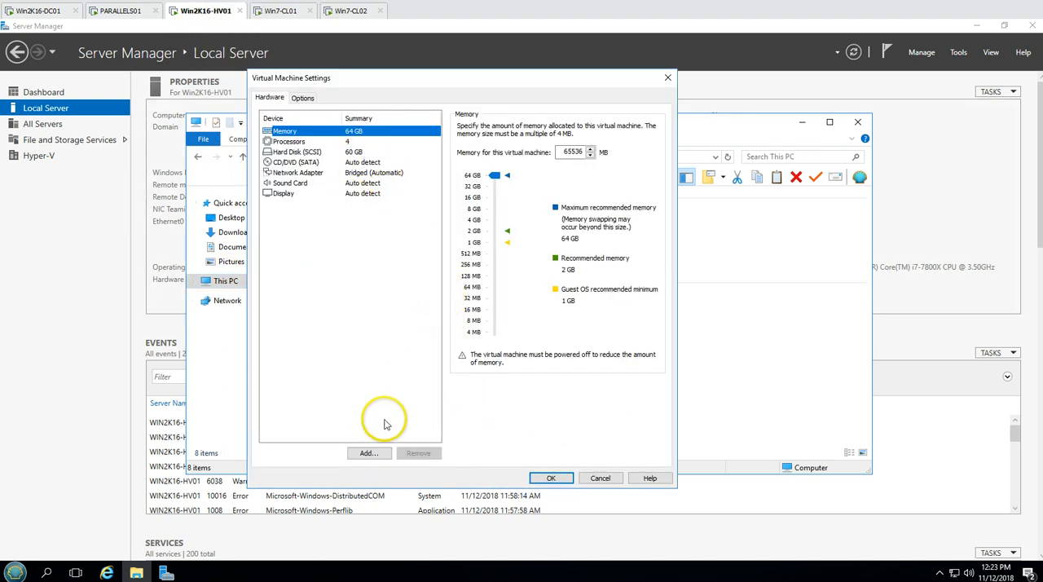
{"action": "left_click", "coordinate": [368, 452]}
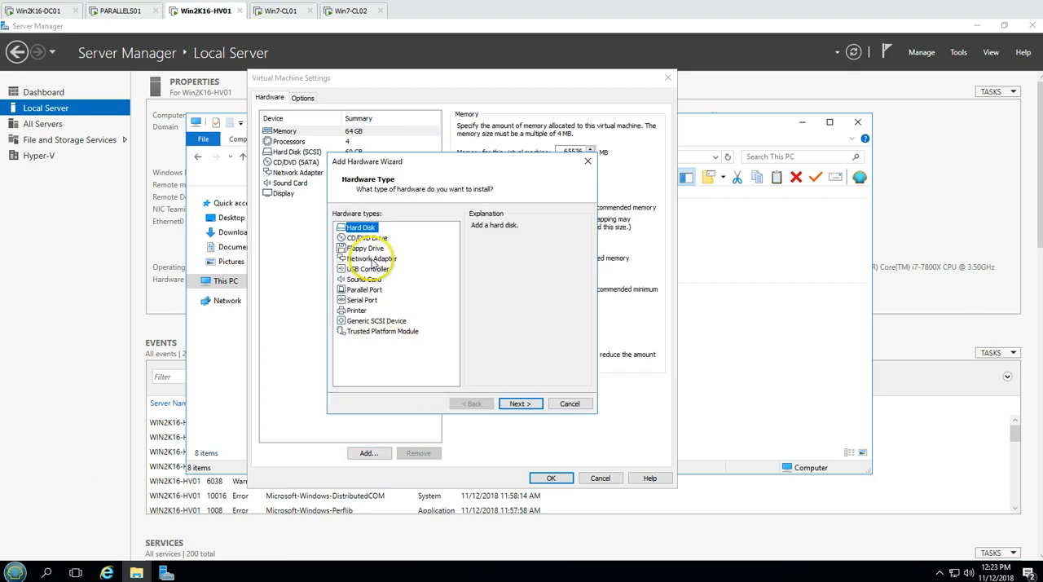
{"action": "left_click", "coordinate": [522, 403]}
{"action": "left_click", "coordinate": [521, 403]}
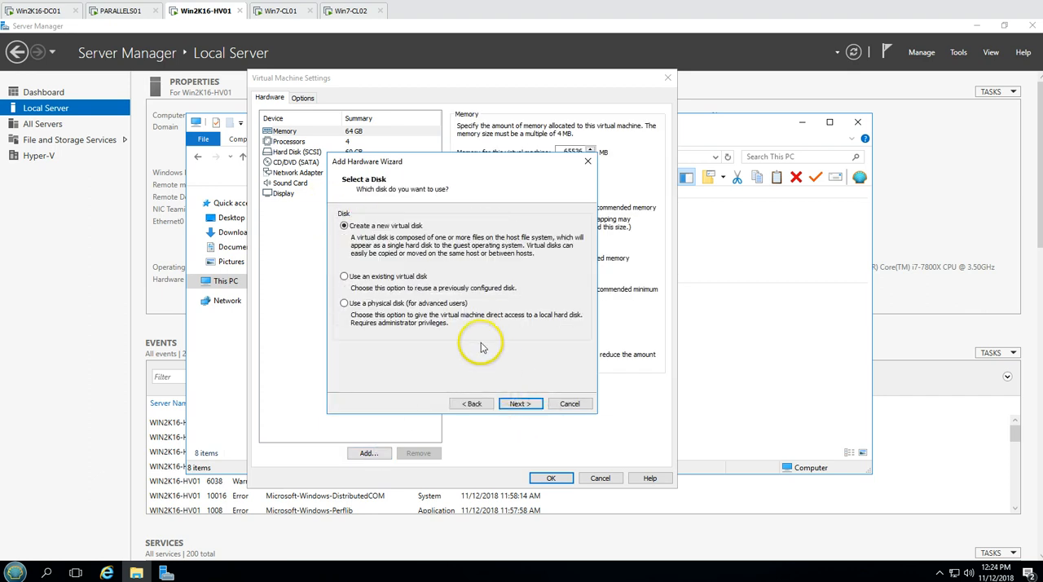
{"action": "left_click", "coordinate": [520, 403]}
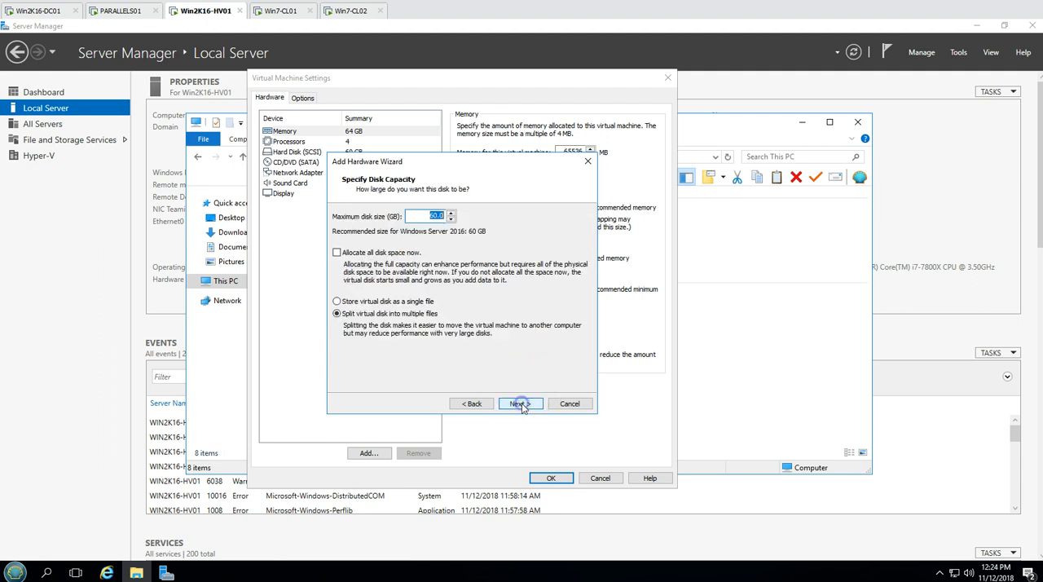
{"action": "left_click", "coordinate": [381, 302]}
{"action": "left_click", "coordinate": [526, 405]}
{"action": "left_click", "coordinate": [522, 405]}
{"action": "left_click", "coordinate": [559, 479]}
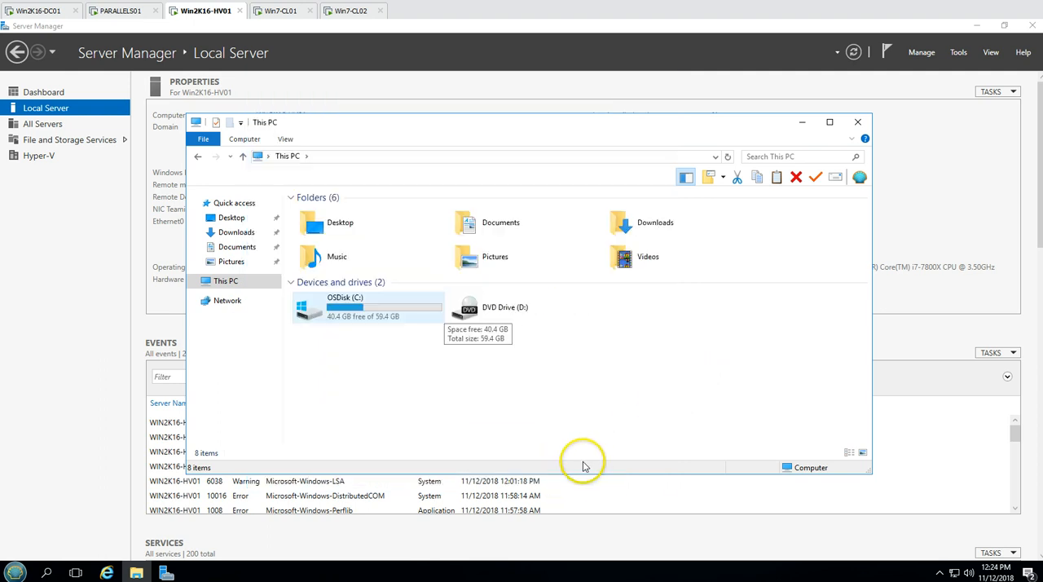
Open Disk Management on Win2K16-HV01 and maximize its window
{"action": "left_click", "coordinate": [22, 573]}
{"action": "type", "text": "disk"}
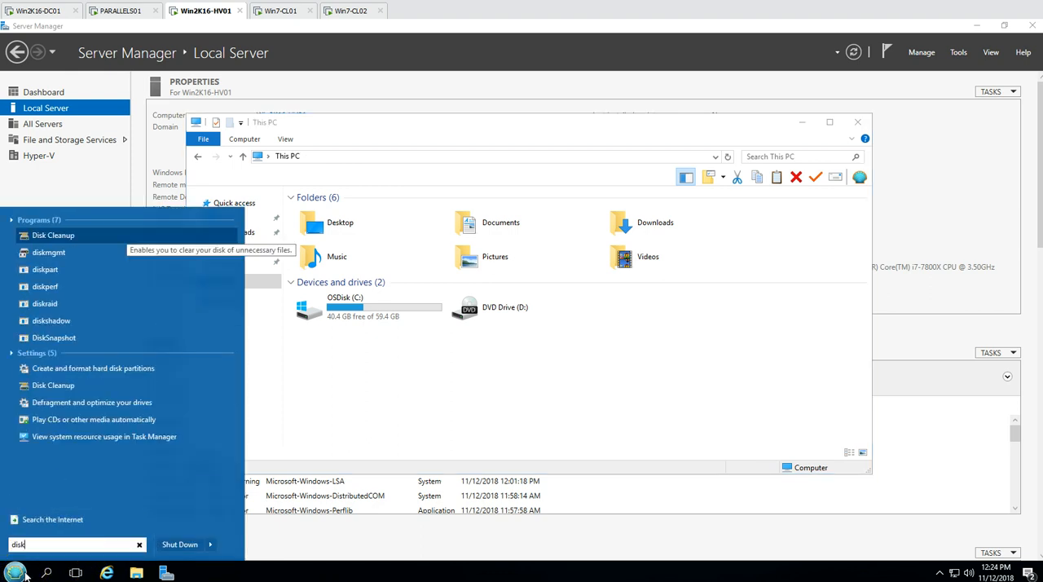
{"action": "left_click", "coordinate": [26, 576]}
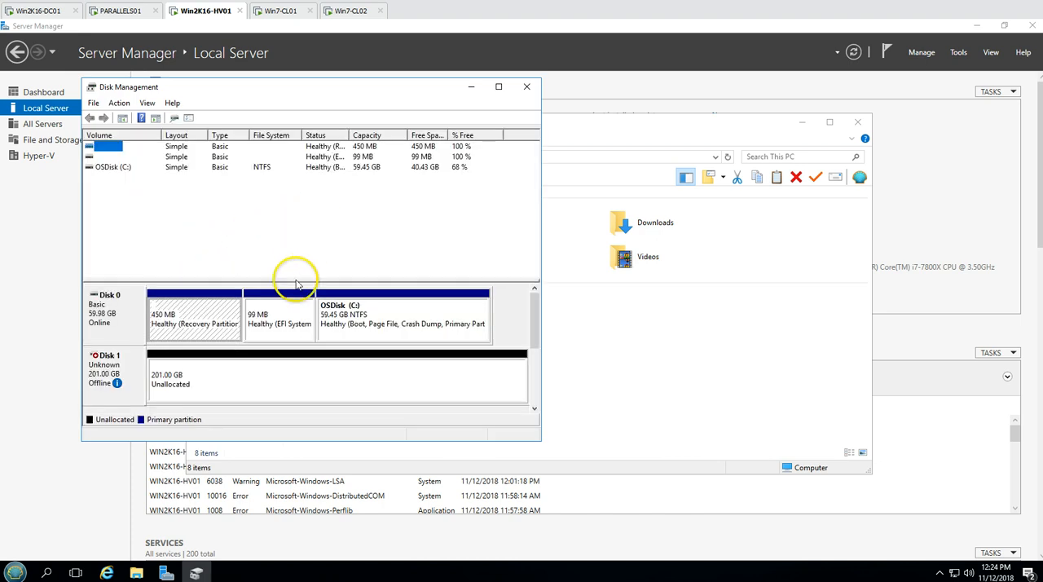
{"action": "double_click", "coordinate": [364, 87]}
Change the drive letter of the CD-ROM drive to Z
{"action": "right_click", "coordinate": [50, 375]}
{"action": "left_click", "coordinate": [98, 380]}
{"action": "left_click", "coordinate": [485, 327]}
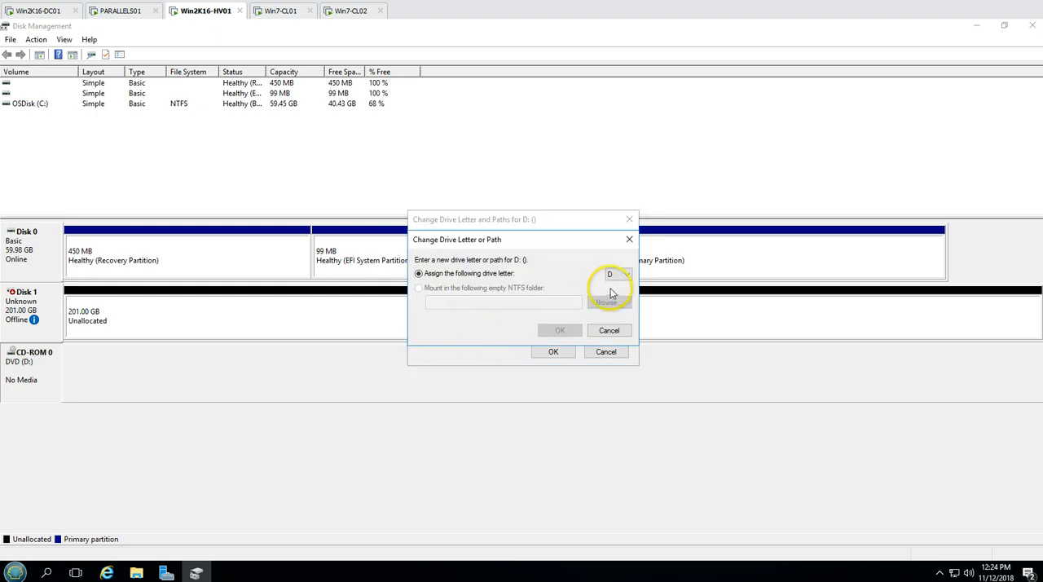
{"action": "left_click", "coordinate": [619, 274]}
{"action": "left_click", "coordinate": [610, 473]}
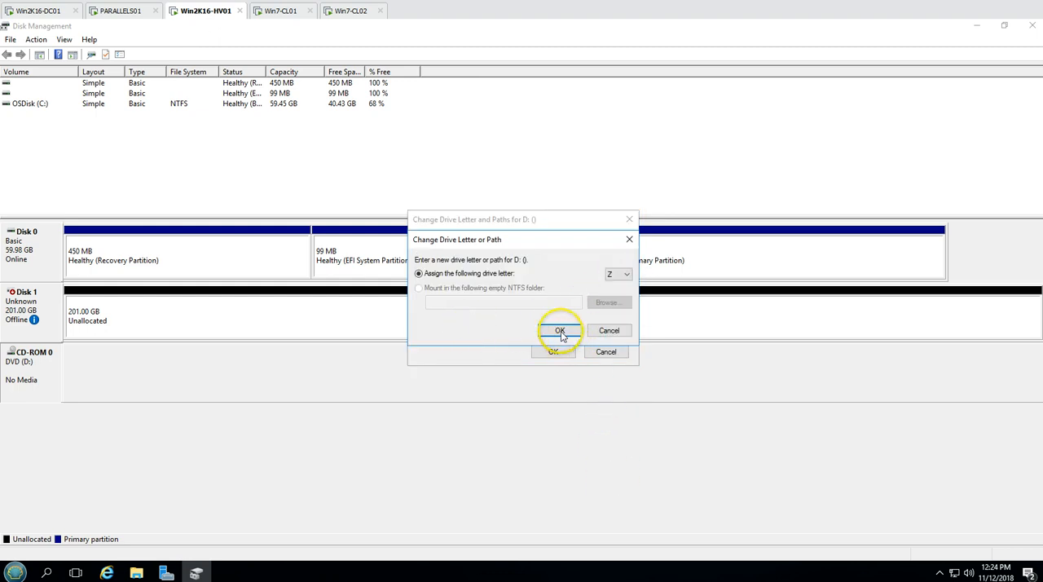
{"action": "left_click", "coordinate": [560, 329]}
{"action": "left_click", "coordinate": [572, 341]}
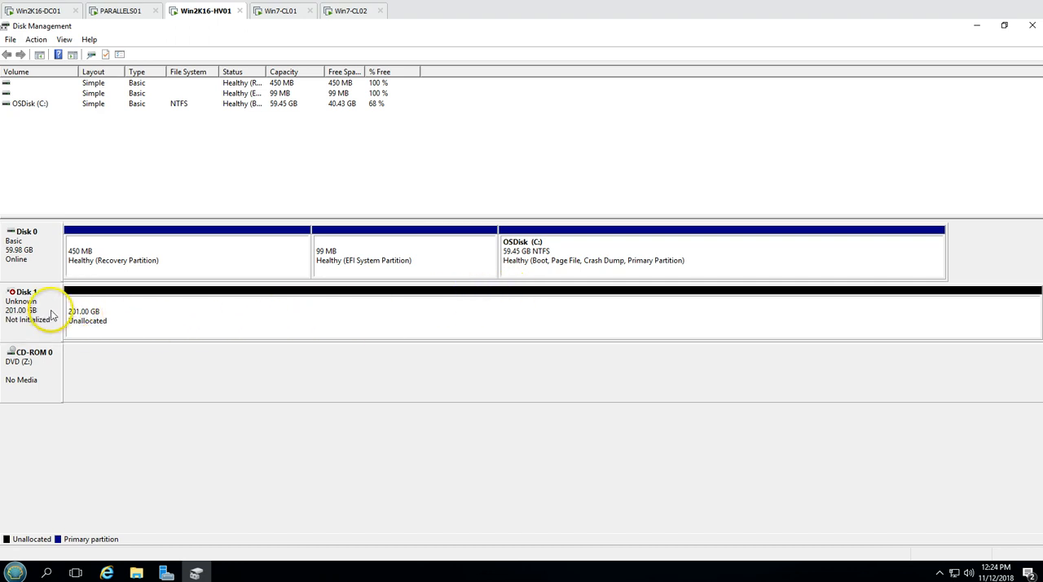
Bring Disk 1 online and initialize it with the GPT partition style
{"action": "right_click", "coordinate": [55, 312]}
{"action": "left_click", "coordinate": [76, 316]}
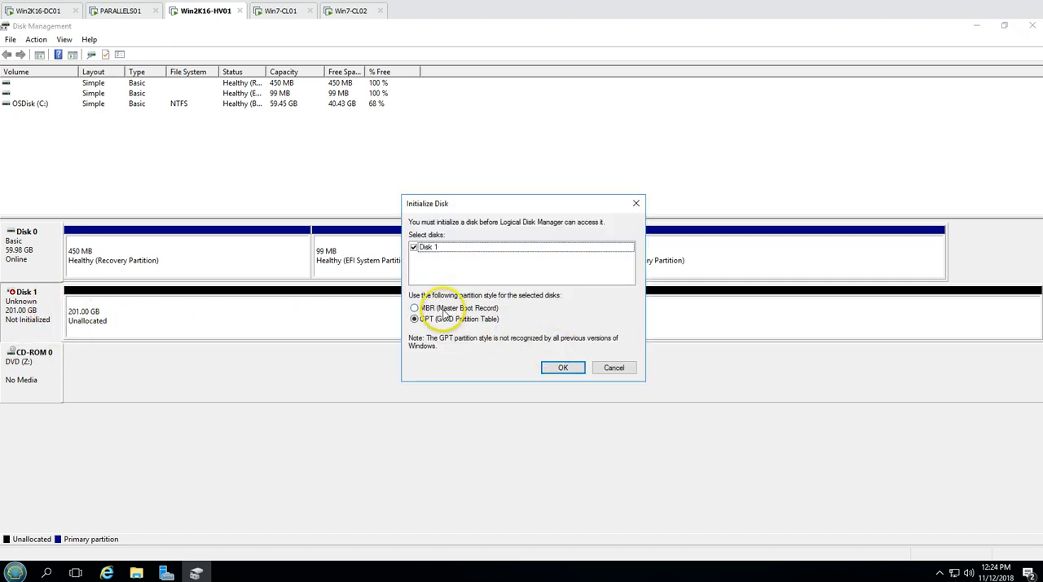
{"action": "left_click", "coordinate": [562, 368]}
Create a full-size NTFS simple volume on Disk 1 with drive letter D and label HVDATA, and check it in File Explorer
{"action": "left_click", "coordinate": [249, 305]}
{"action": "right_click", "coordinate": [259, 307]}
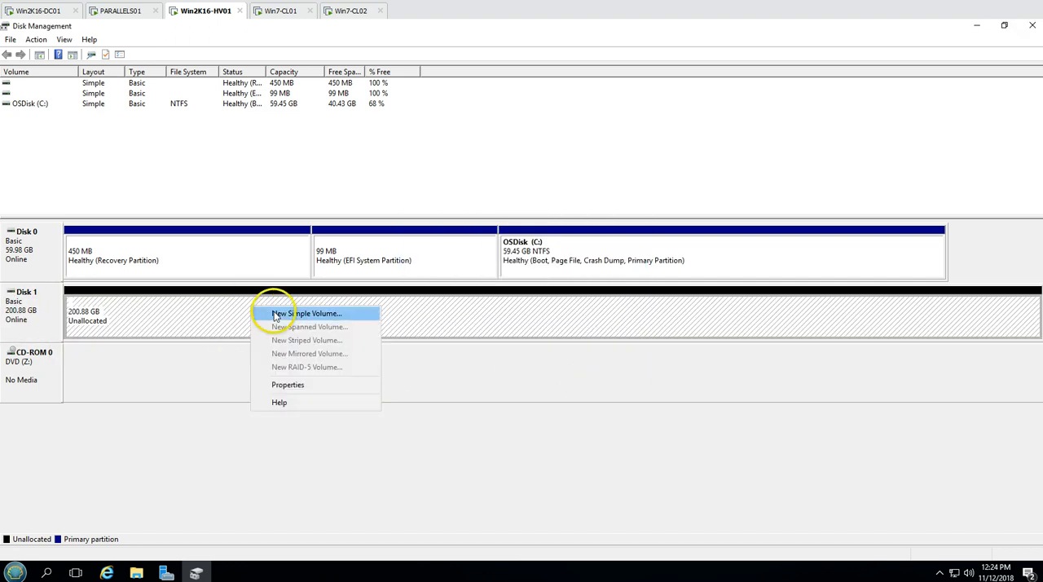
{"action": "left_click", "coordinate": [268, 311]}
{"action": "left_click", "coordinate": [237, 301]}
{"action": "left_click_drag", "start_coordinate": [206, 91], "coordinate": [489, 120]}
{"action": "left_click", "coordinate": [527, 328]}
{"action": "left_click", "coordinate": [528, 328]}
{"action": "left_click_drag", "start_coordinate": [481, 255], "coordinate": [340, 261]}
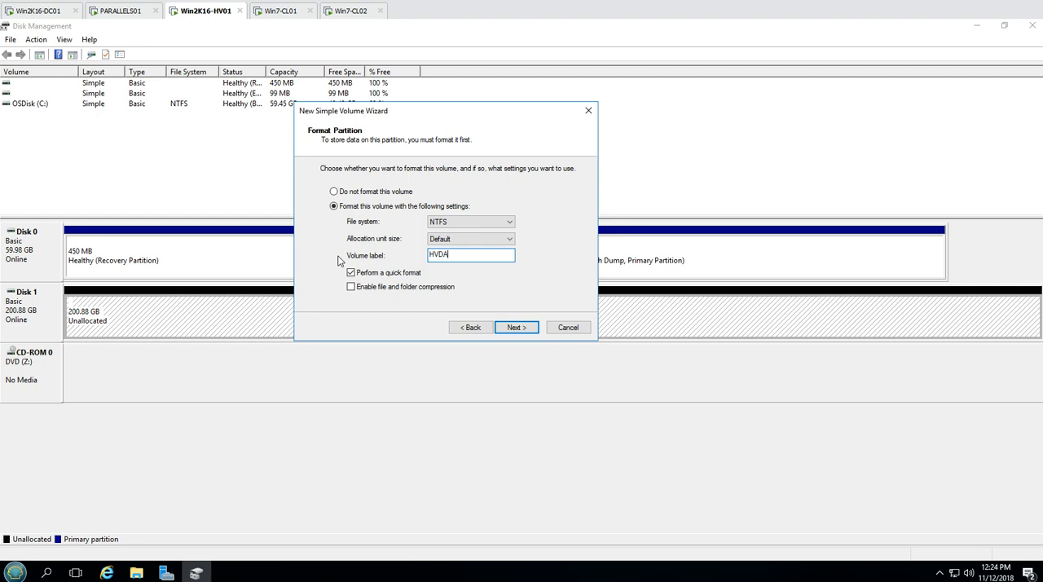
{"action": "left_click", "coordinate": [521, 328]}
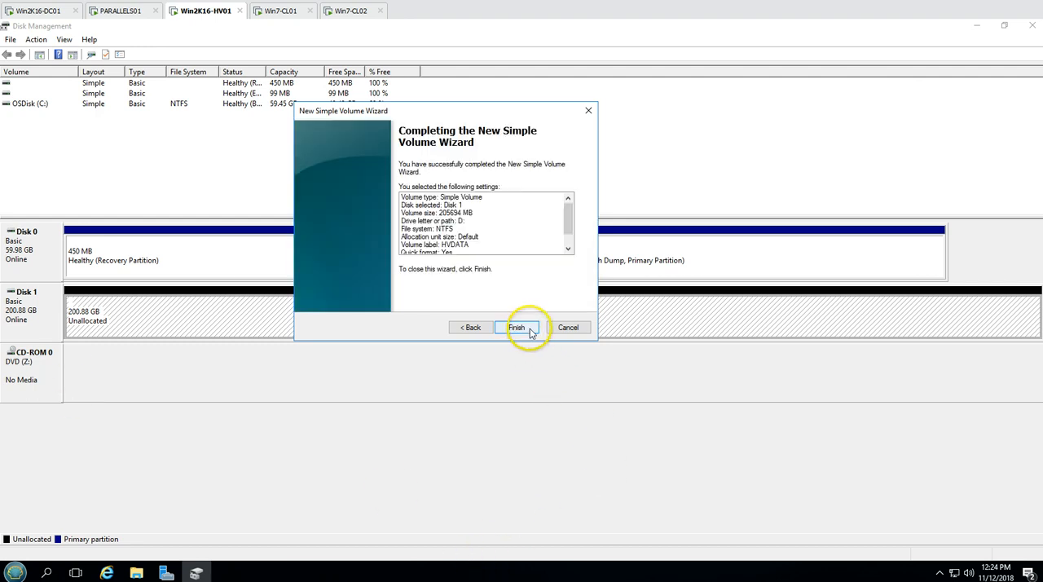
{"action": "left_click", "coordinate": [528, 328]}
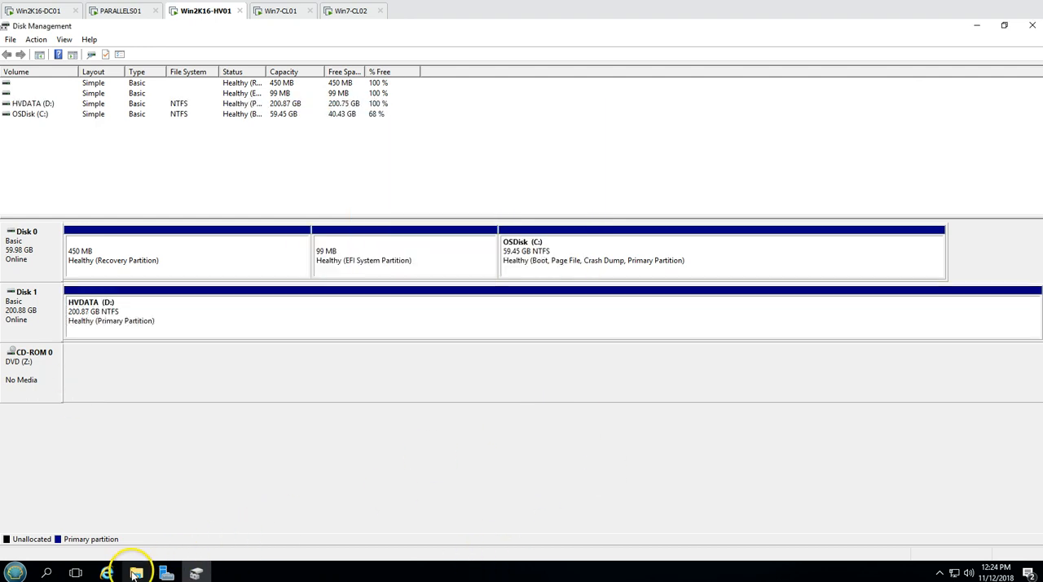
{"action": "left_click", "coordinate": [135, 574]}
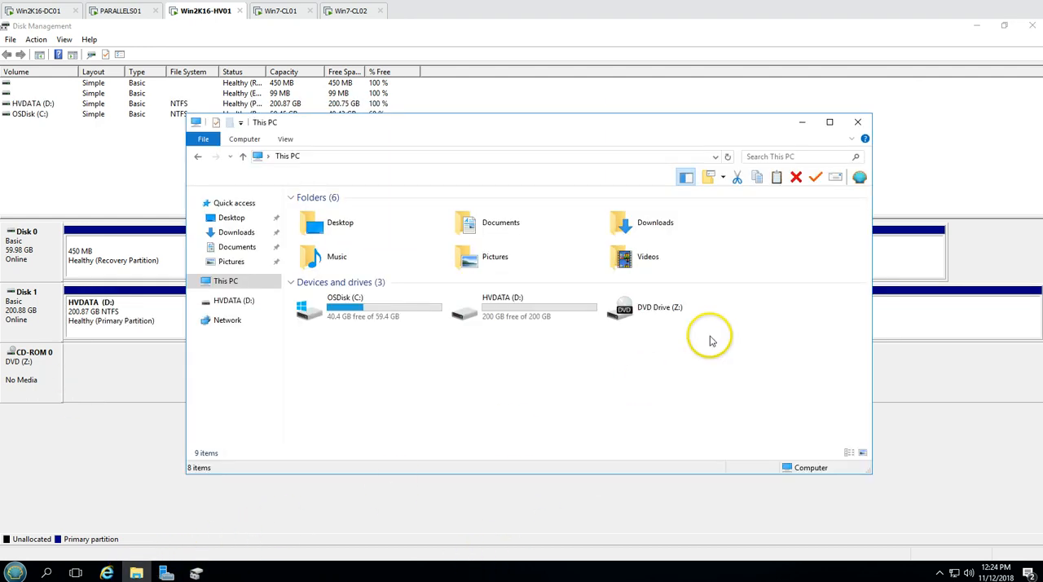
Close Disk Management and File Explorer, then open Hyper-V Manager maximized and select the host WIN2K16-HV01
{"action": "left_click", "coordinate": [1030, 25]}
{"action": "left_click", "coordinate": [508, 313]}
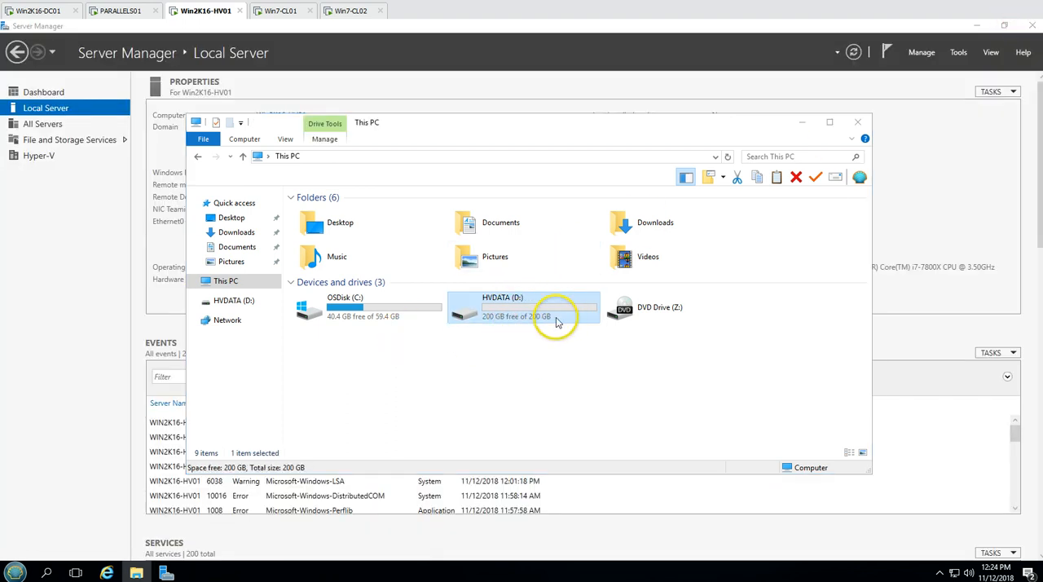
{"action": "left_click", "coordinate": [859, 122]}
{"action": "left_click", "coordinate": [958, 52]}
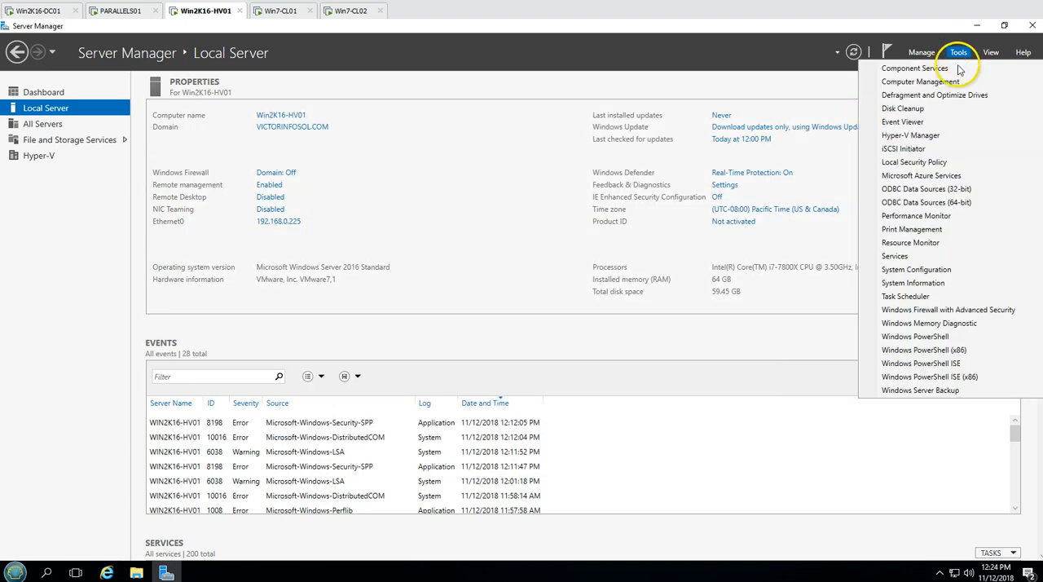
{"action": "left_click", "coordinate": [922, 138]}
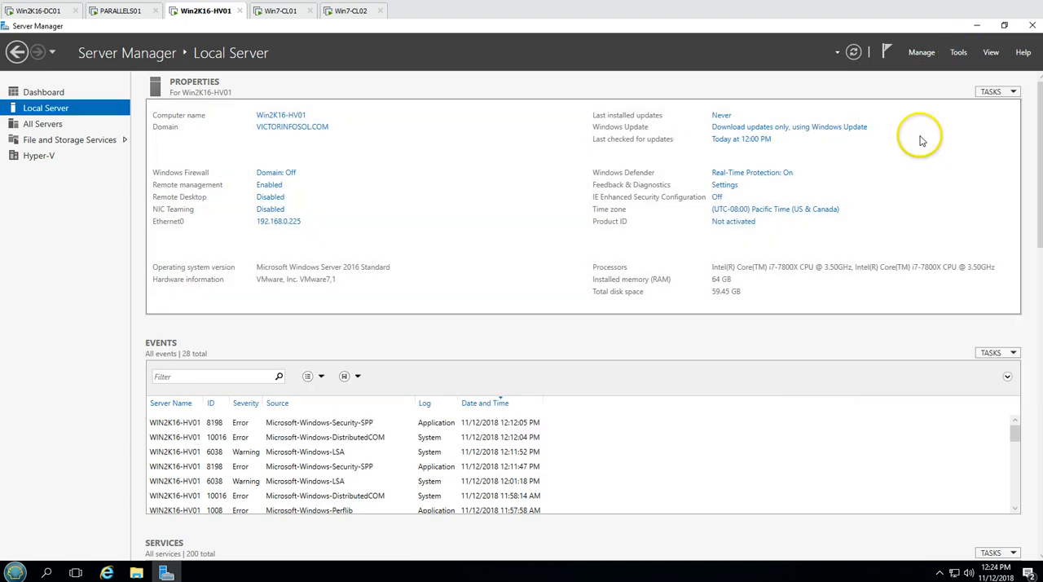
{"action": "double_click", "coordinate": [529, 127]}
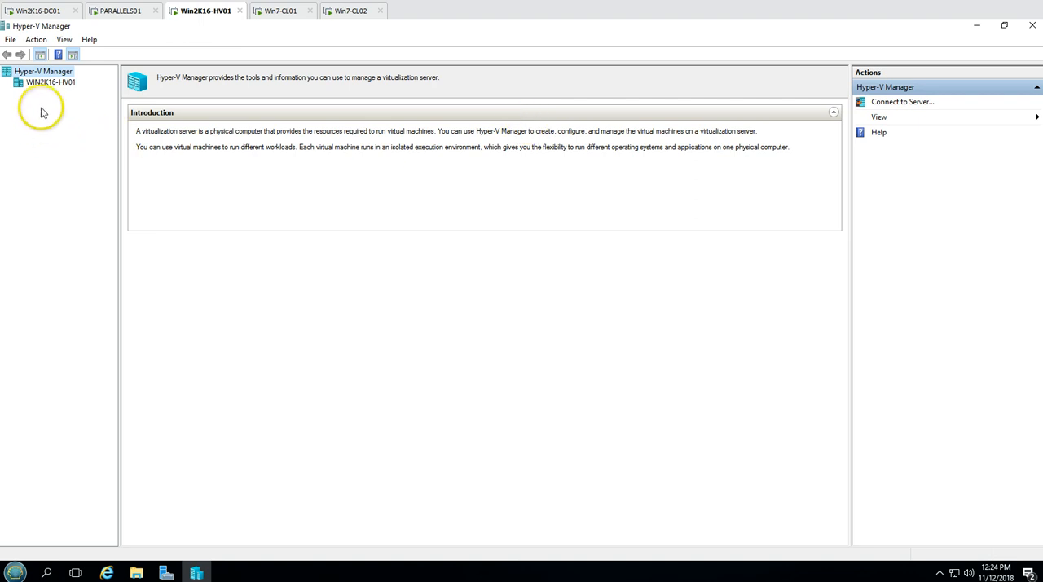
{"action": "left_click", "coordinate": [62, 83]}
Create a folder named HVDATA on the HVDATA (D:) drive, open it and copy its path
{"action": "left_click", "coordinate": [137, 573]}
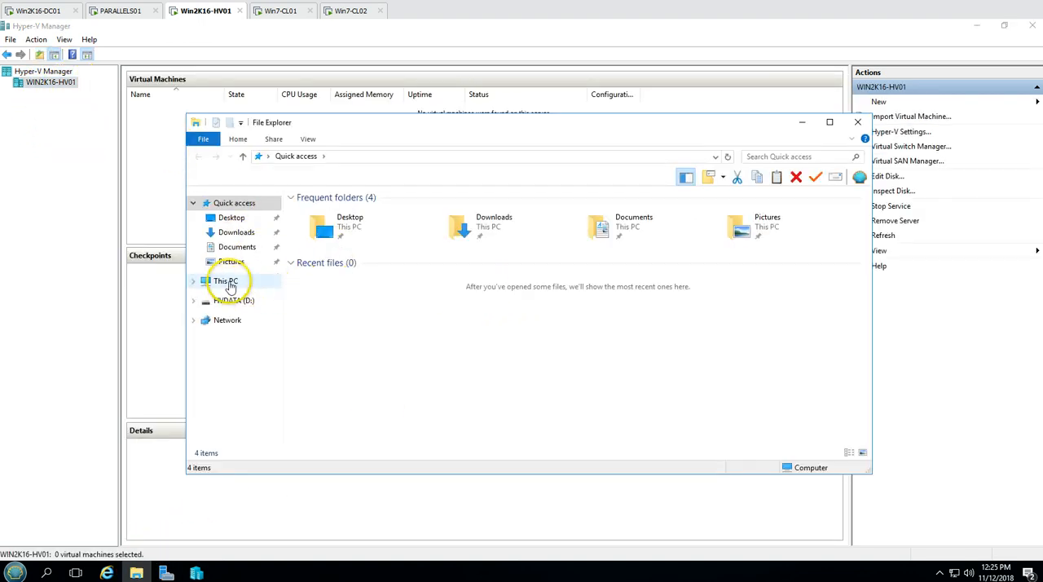
{"action": "left_click", "coordinate": [228, 281]}
{"action": "double_click", "coordinate": [517, 310]}
{"action": "right_click", "coordinate": [366, 248]}
{"action": "mouse_move", "coordinate": [406, 389]}
{"action": "left_click", "coordinate": [533, 385]}
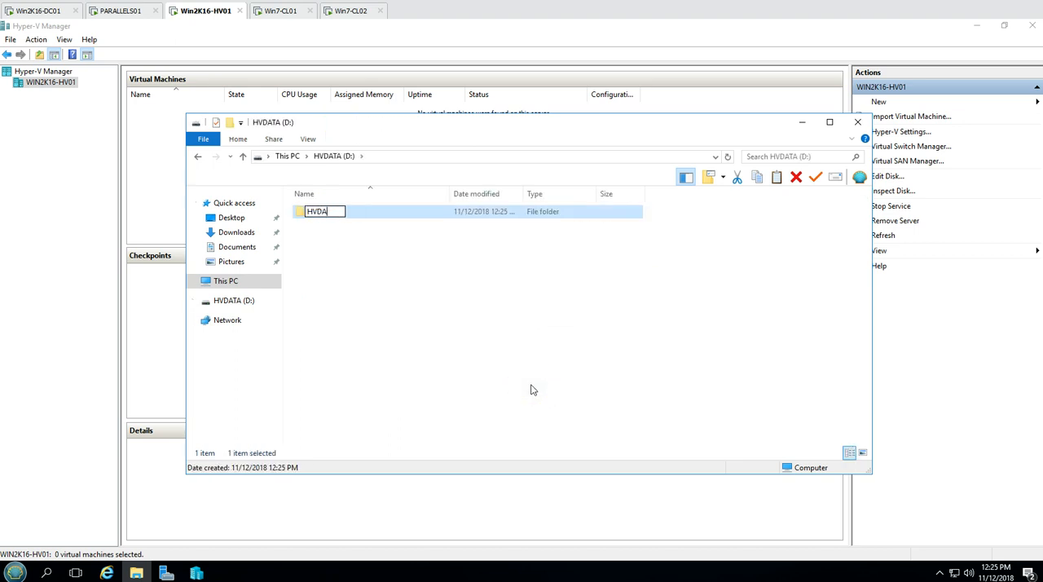
{"action": "key", "text": "Return"}
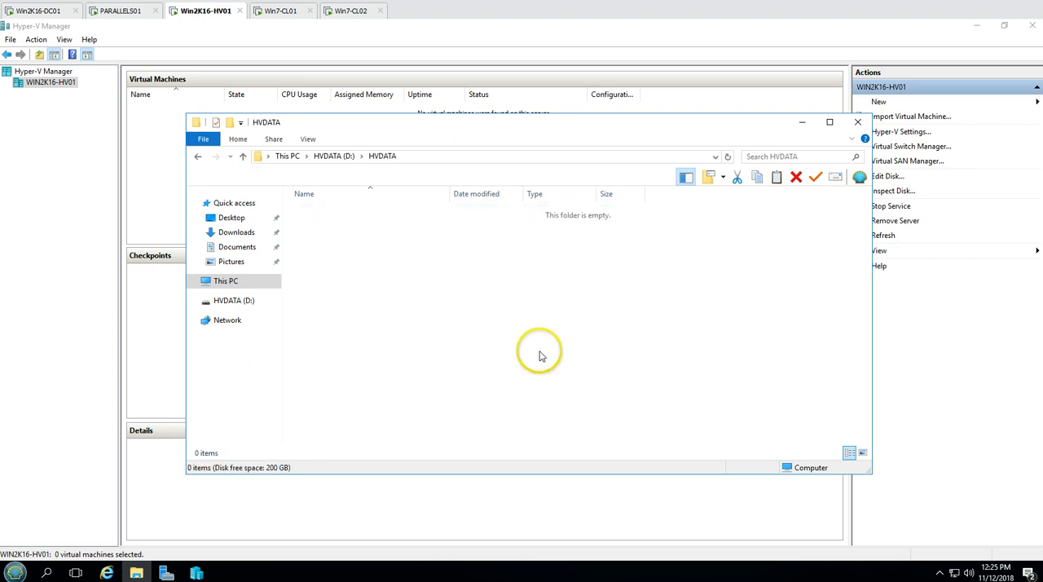
{"action": "left_click", "coordinate": [410, 157]}
{"action": "key", "text": "ctrl+c"}
{"action": "right_click", "coordinate": [61, 85]}
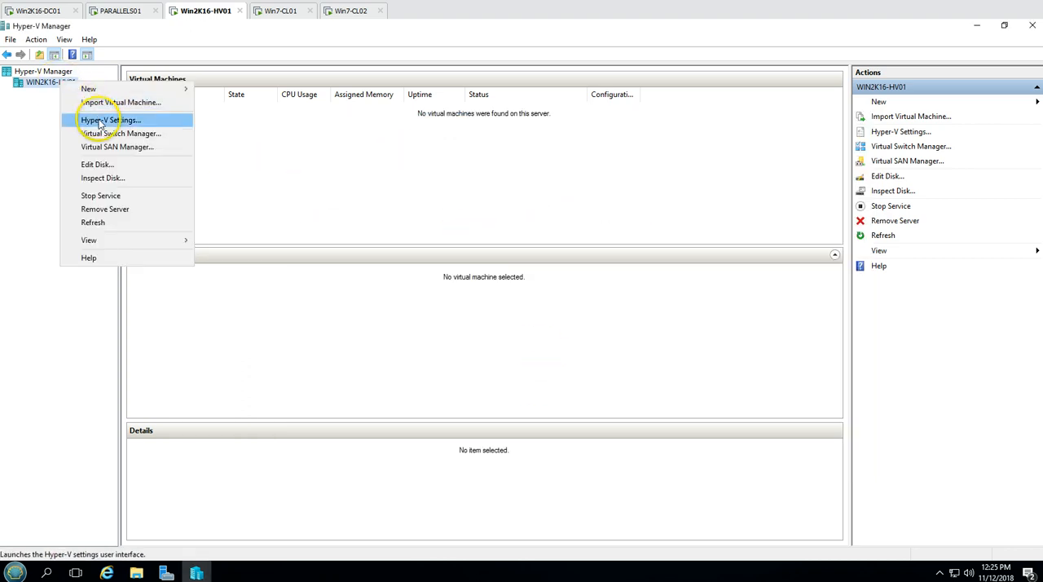
{"action": "left_click", "coordinate": [87, 120]}
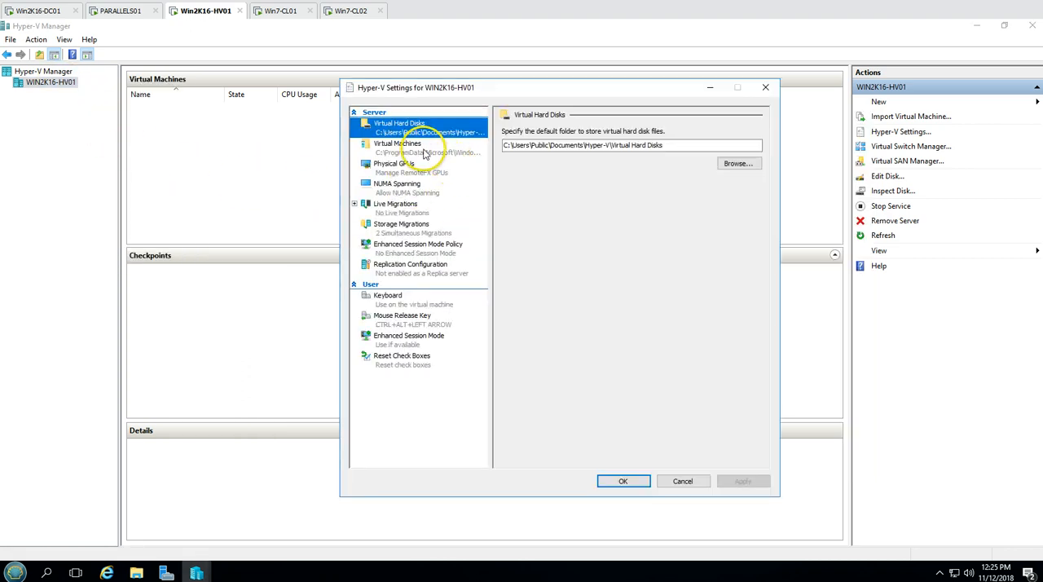
{"action": "left_click", "coordinate": [765, 87]}
Set the default virtual hard disk folder of WIN2K16-HV01 to D:\HVDATA\Virtual Hard Disks in the Hyper-V settings and apply it
{"action": "right_click", "coordinate": [65, 86]}
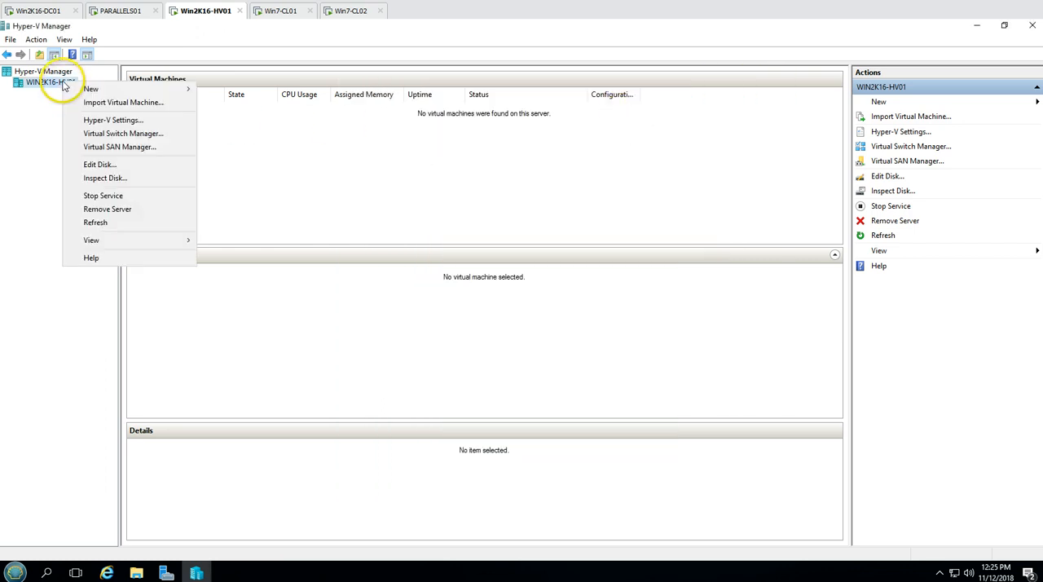
{"action": "left_click", "coordinate": [128, 124]}
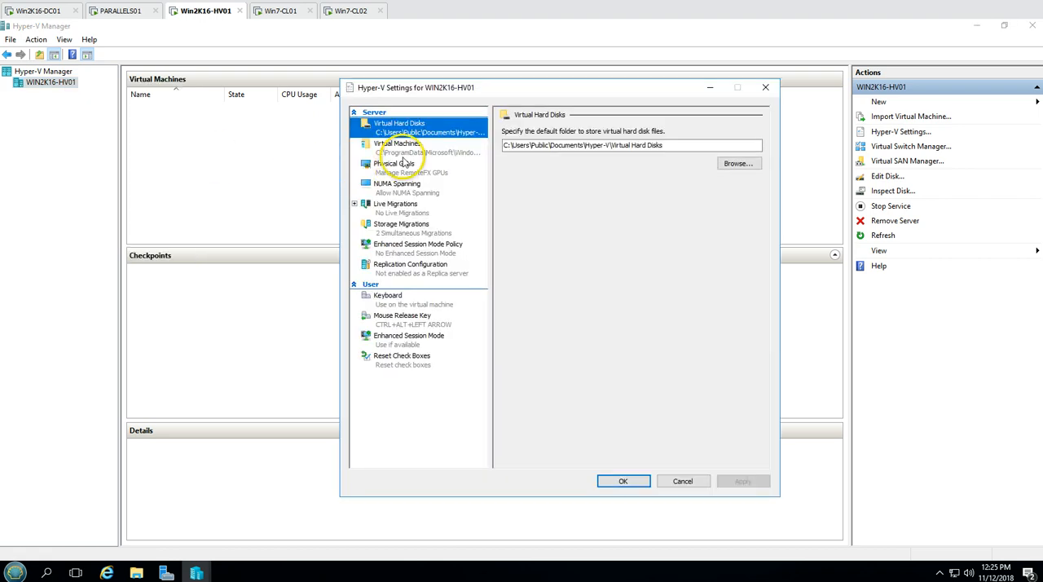
{"action": "left_click", "coordinate": [610, 146]}
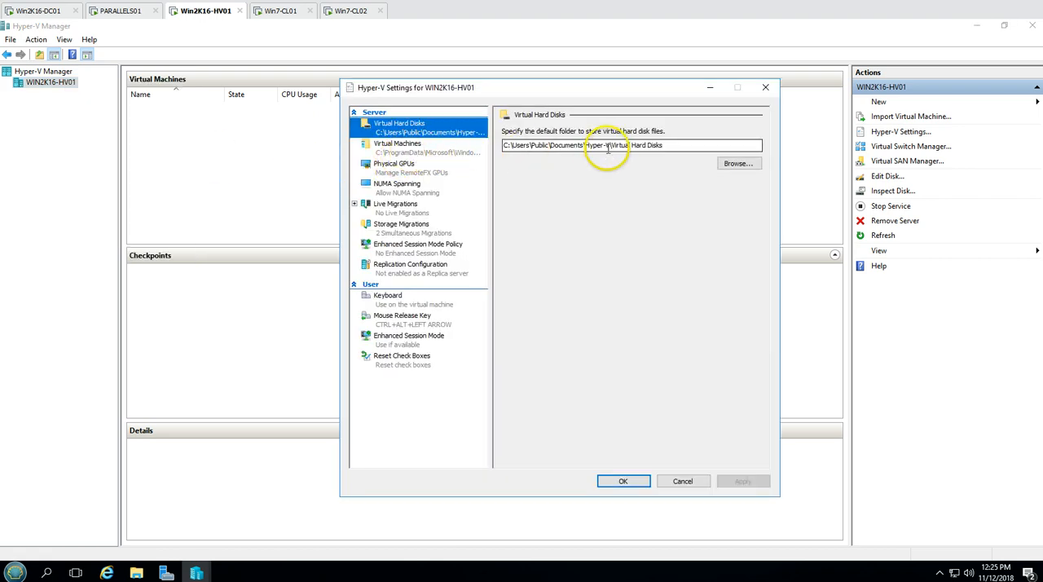
{"action": "left_click_drag", "start_coordinate": [597, 145], "coordinate": [477, 143]}
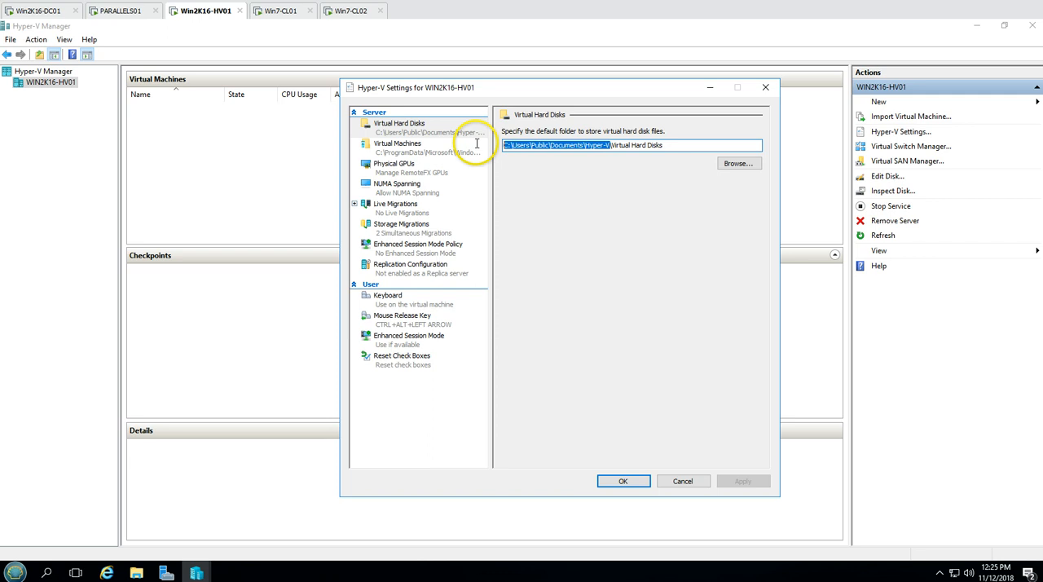
{"action": "key", "text": "ctrl+v"}
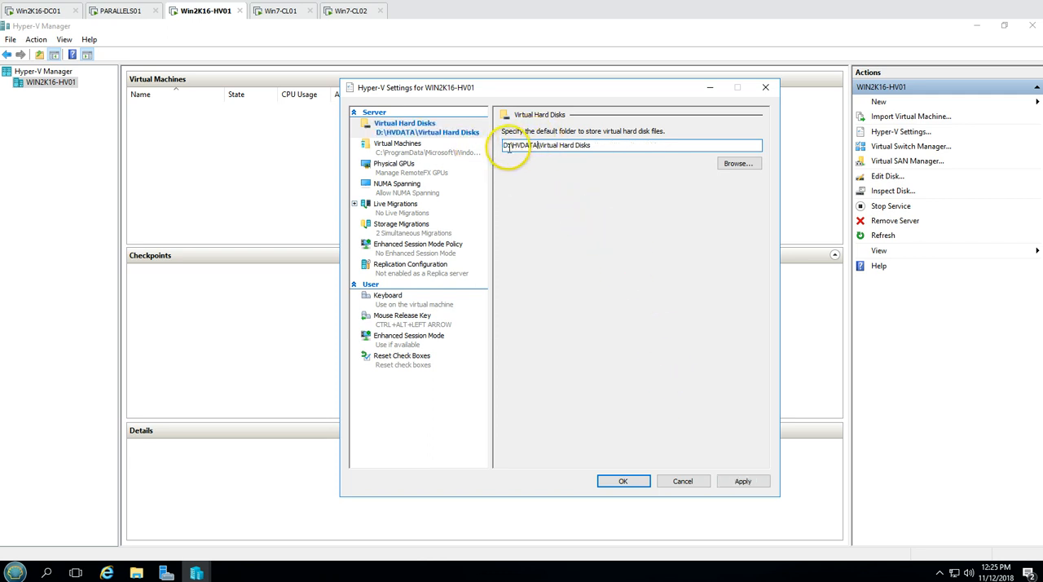
{"action": "left_click_drag", "start_coordinate": [607, 146], "coordinate": [446, 146]}
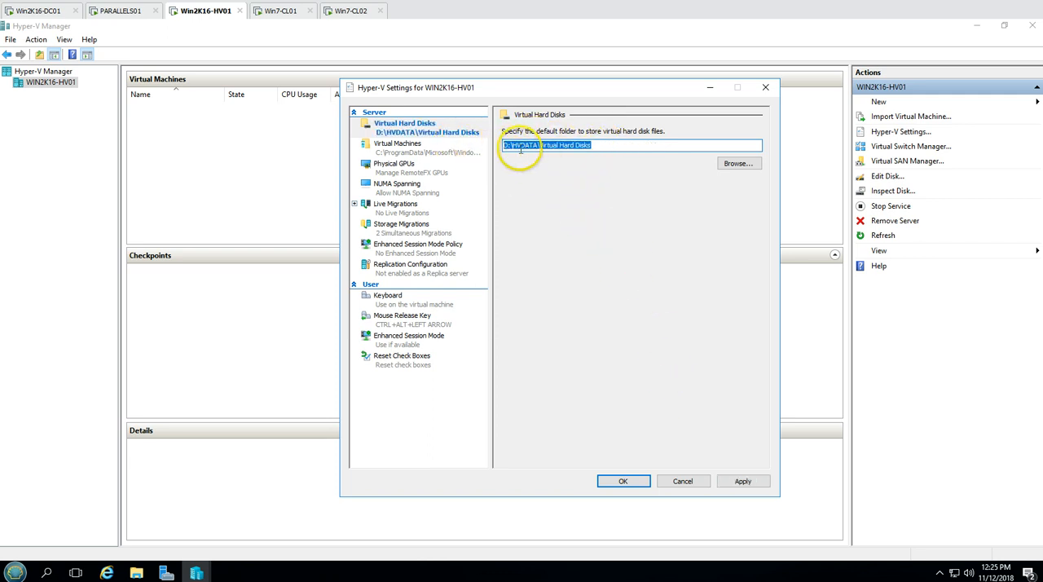
{"action": "left_click", "coordinate": [738, 481]}
Set the default virtual machine configuration folder to D:\HVDATA, review both storage paths and save the Hyper-V settings
{"action": "left_click", "coordinate": [406, 147]}
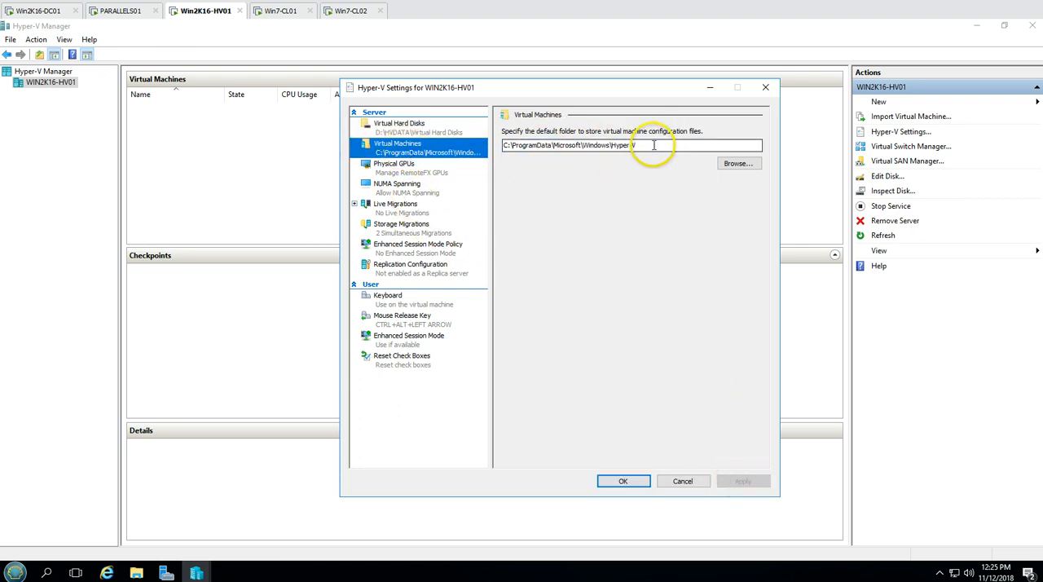
{"action": "left_click_drag", "start_coordinate": [652, 146], "coordinate": [492, 144]}
{"action": "type", "text": "D:\\HVDATA"}
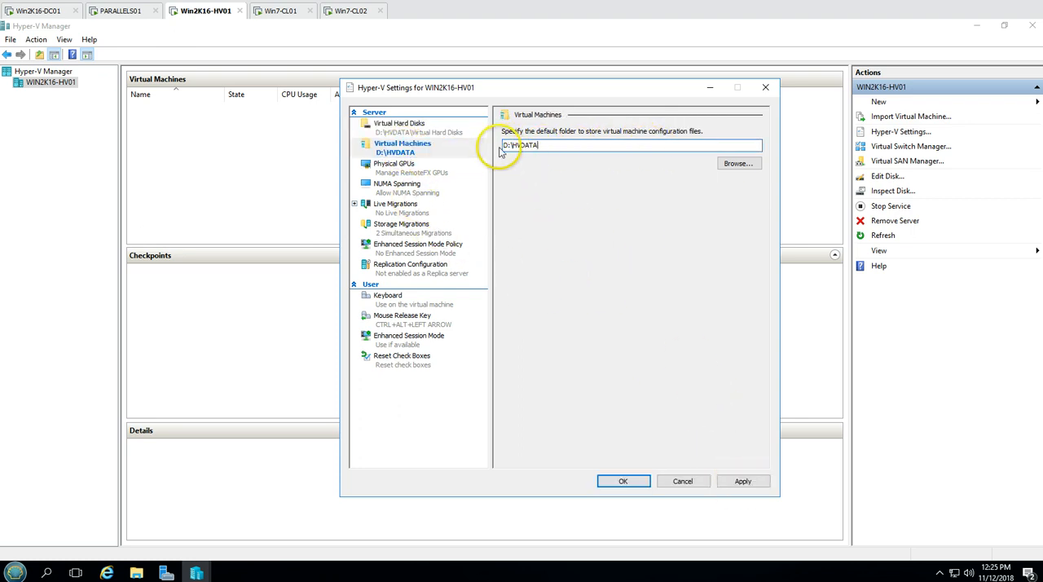
{"action": "left_click", "coordinate": [741, 480]}
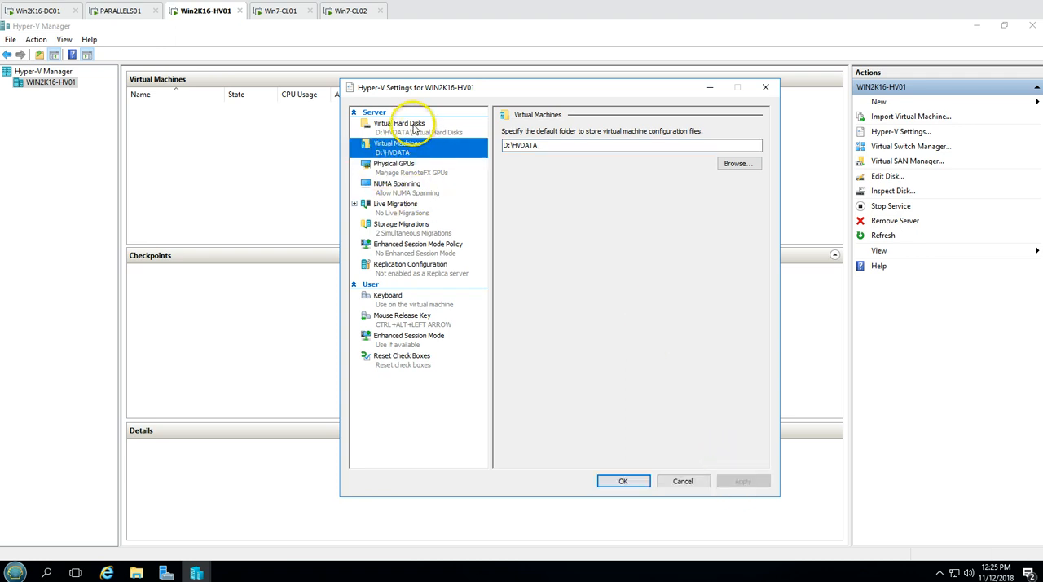
{"action": "left_click", "coordinate": [413, 128]}
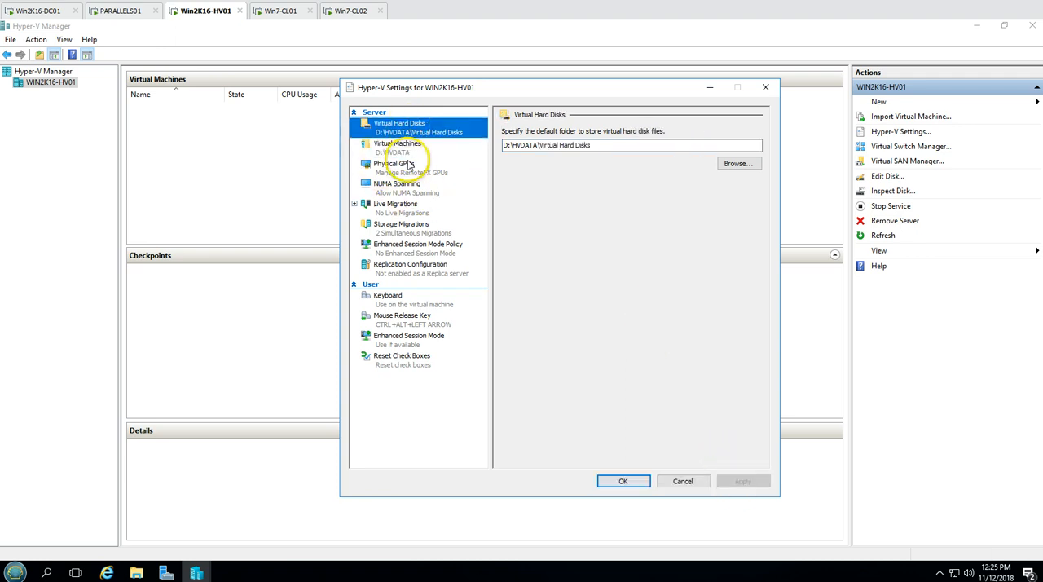
{"action": "left_click", "coordinate": [408, 147]}
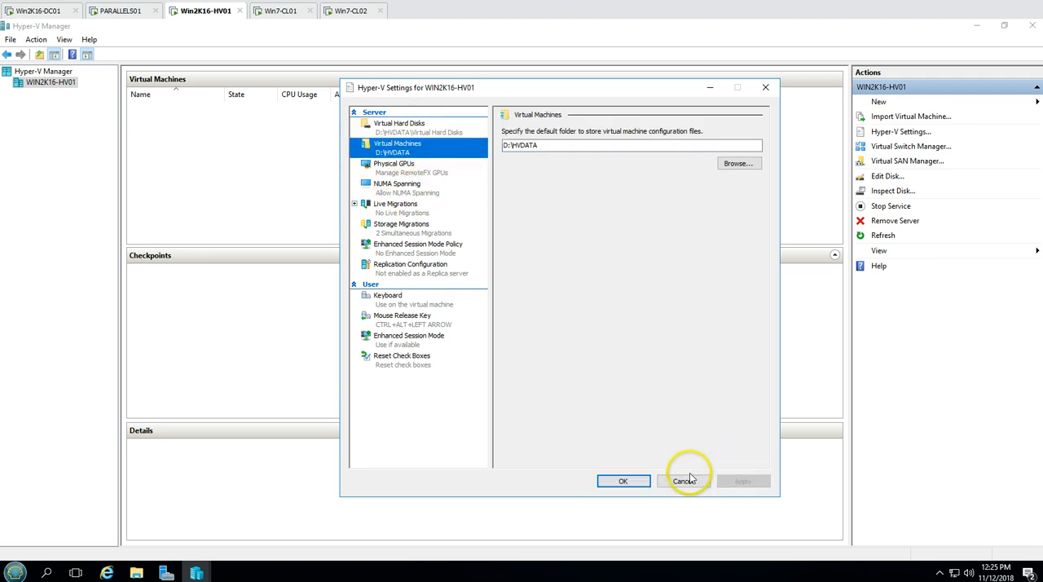
{"action": "left_click", "coordinate": [623, 482]}
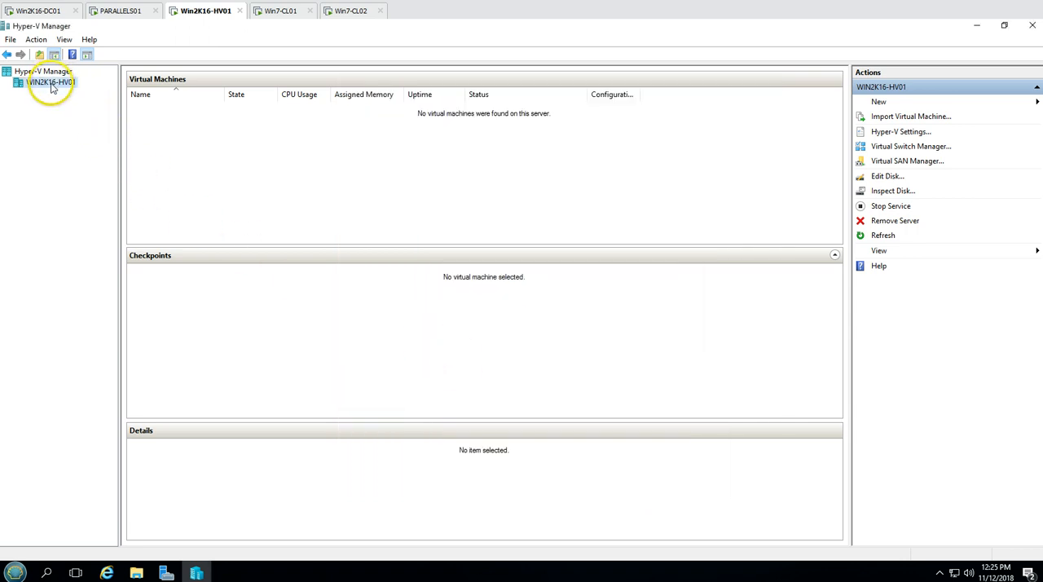
Create an external virtual switch named vSwitch on WIN2K16-HV01, bound to the Intel(R) 82574L Gigabit Network Connection adapter, and accept the network changes
{"action": "right_click", "coordinate": [52, 87]}
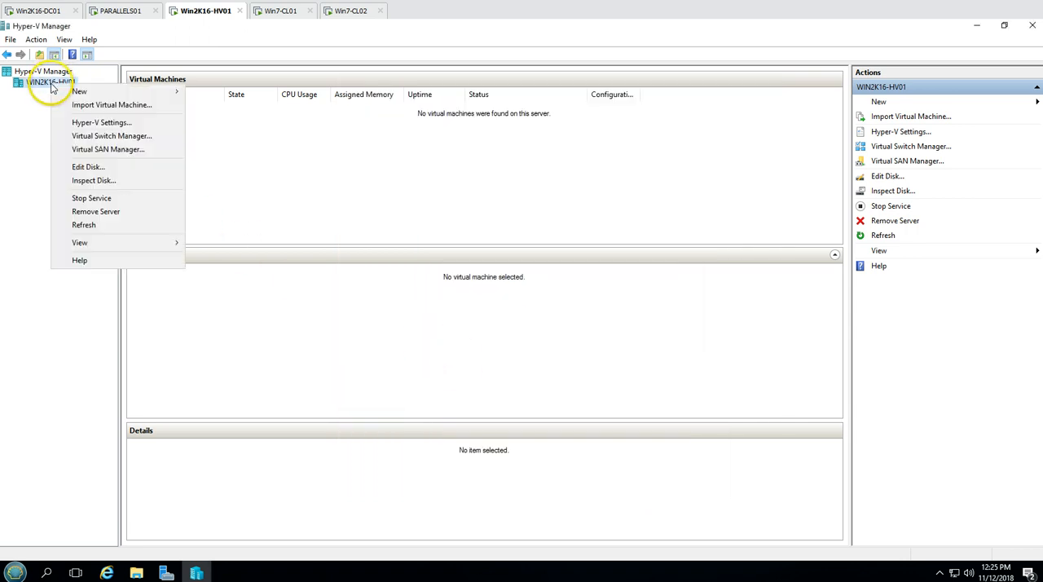
{"action": "left_click", "coordinate": [97, 138]}
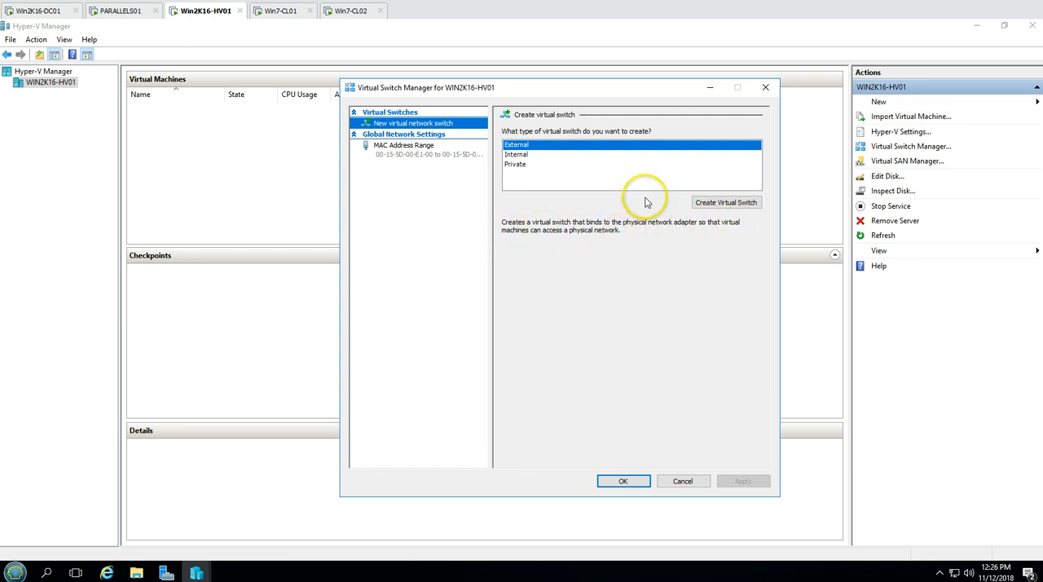
{"action": "left_click", "coordinate": [726, 203]}
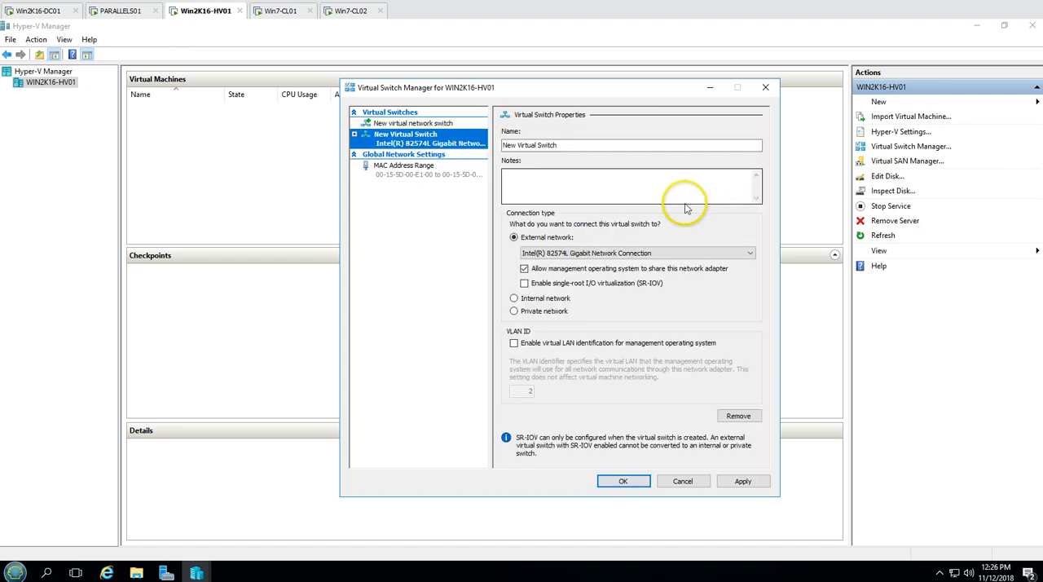
{"action": "left_click_drag", "start_coordinate": [538, 145], "coordinate": [444, 154]}
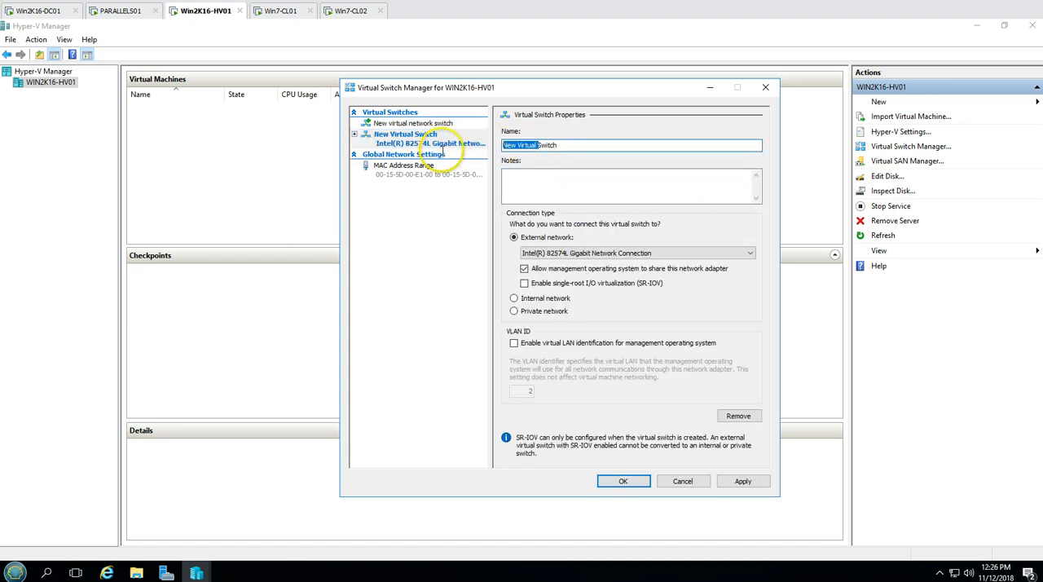
{"action": "type", "text": "v"}
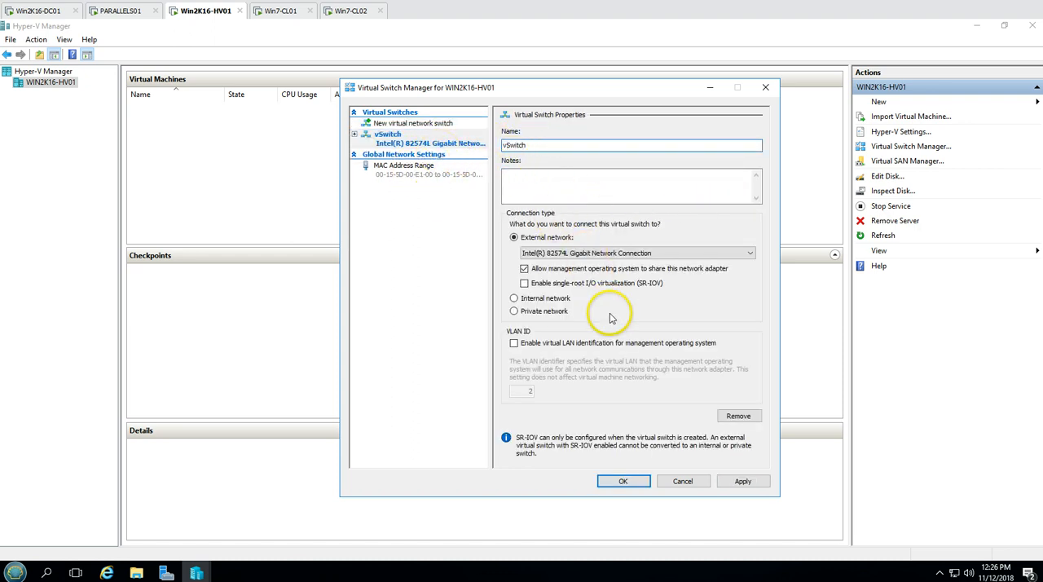
{"action": "left_click", "coordinate": [588, 253]}
{"action": "left_click", "coordinate": [580, 265]}
{"action": "left_click", "coordinate": [741, 480]}
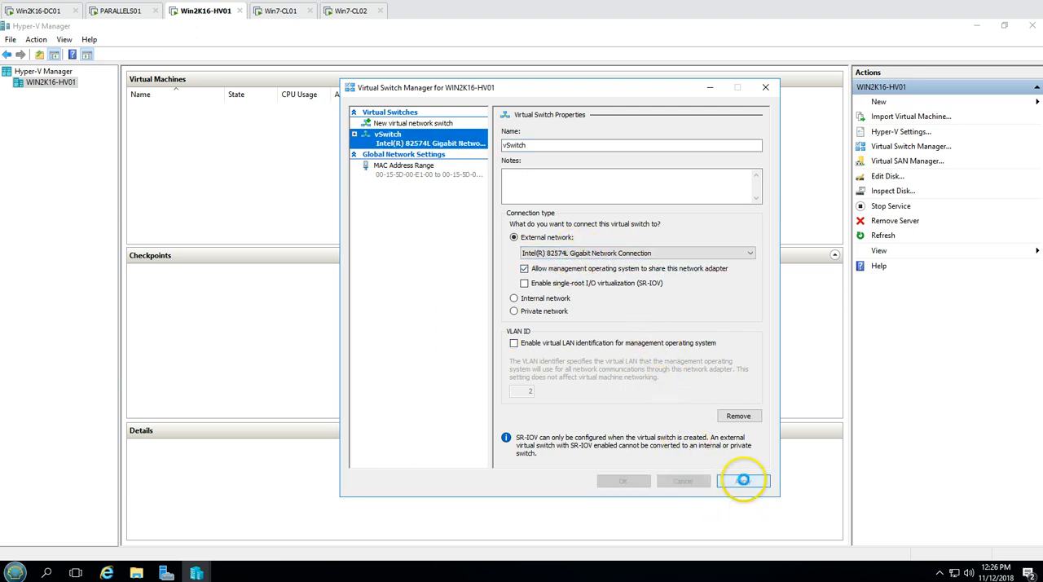
{"action": "left_click", "coordinate": [592, 334]}
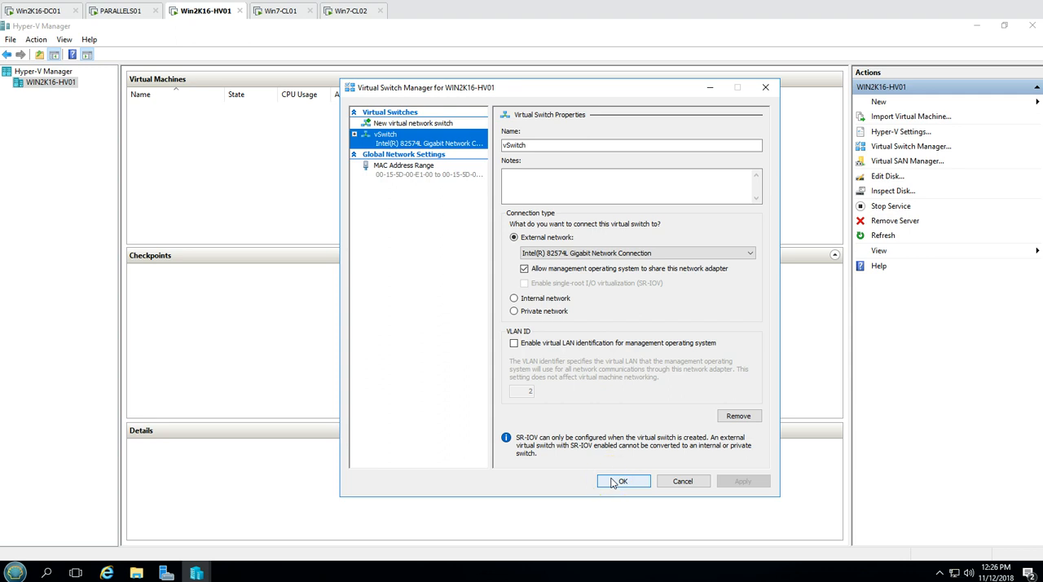
{"action": "left_click", "coordinate": [621, 480]}
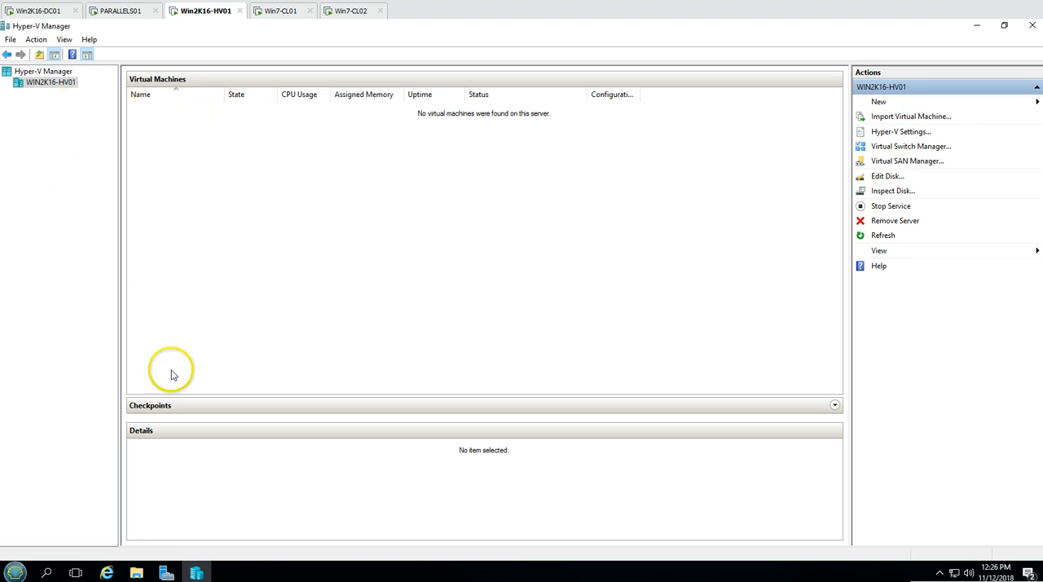
{"action": "left_click", "coordinate": [192, 411]}
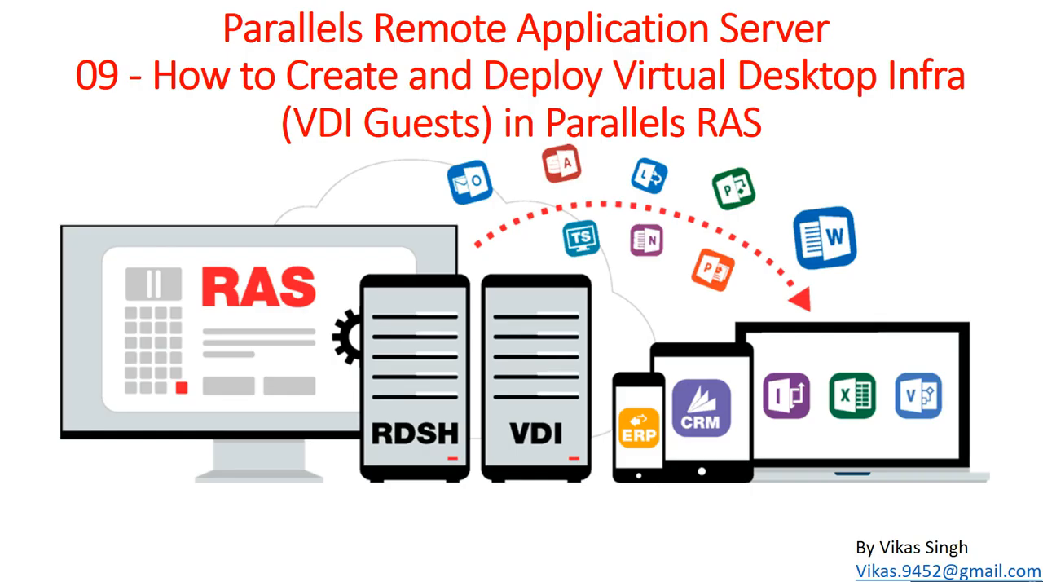
{"action": "left_click", "coordinate": [519, 361]}
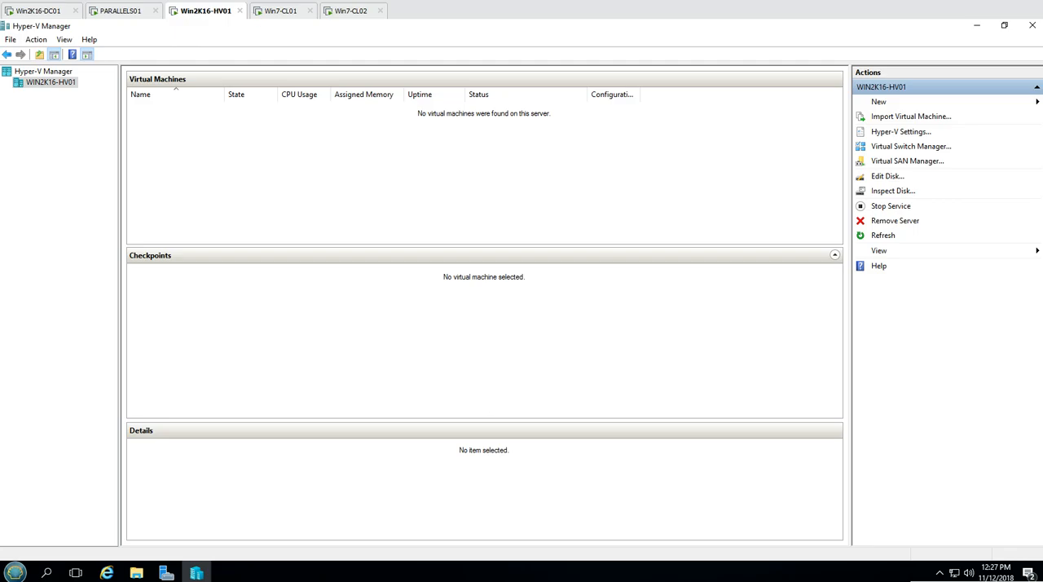
Switch to the Win7-CL01 machine, launch Parallels Client and connect to the Parallels01 connection
{"action": "left_click", "coordinate": [273, 11]}
{"action": "double_click", "coordinate": [41, 349]}
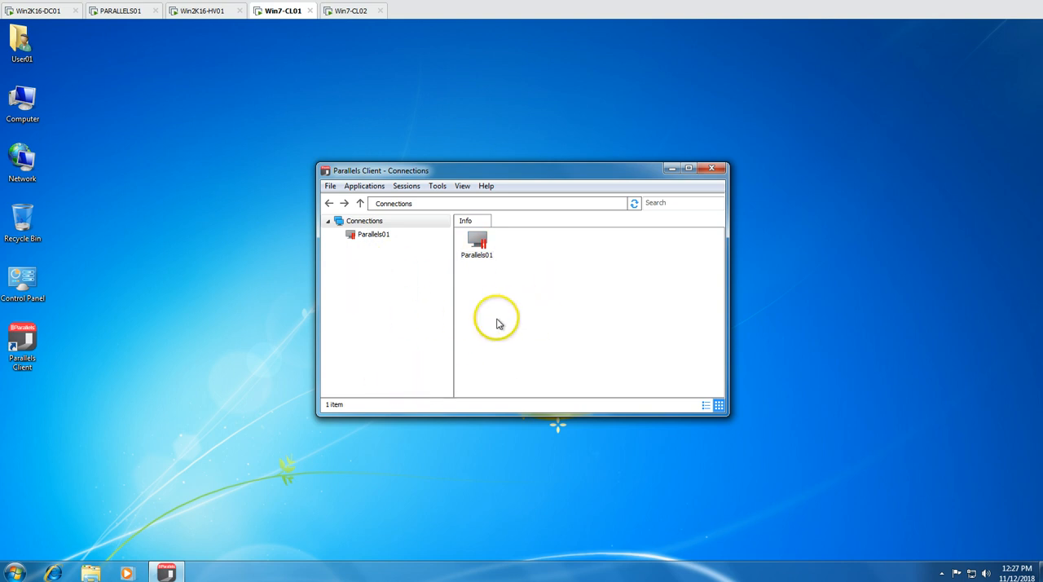
{"action": "right_click", "coordinate": [373, 236]}
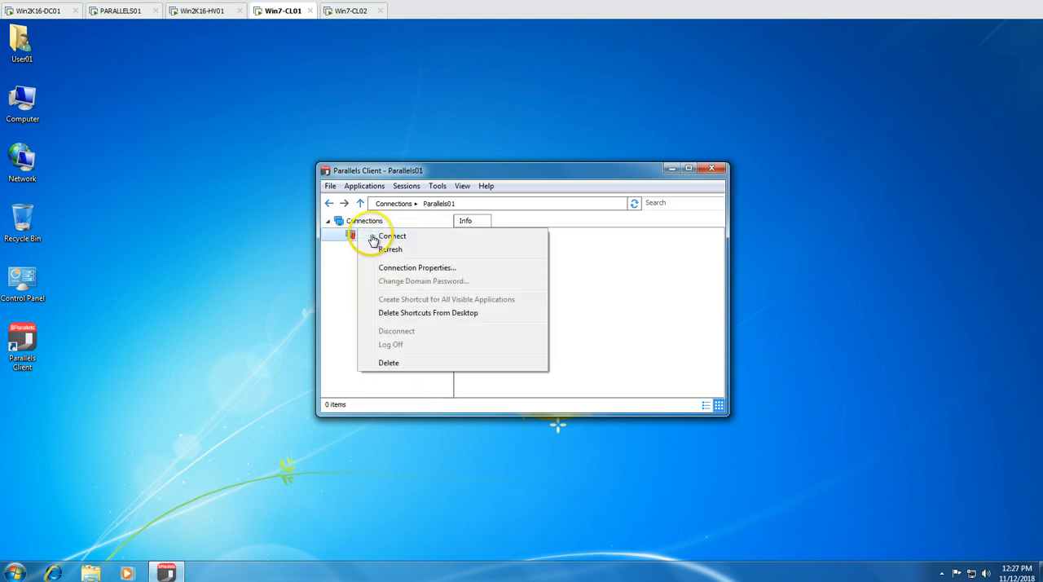
{"action": "left_click", "coordinate": [385, 238]}
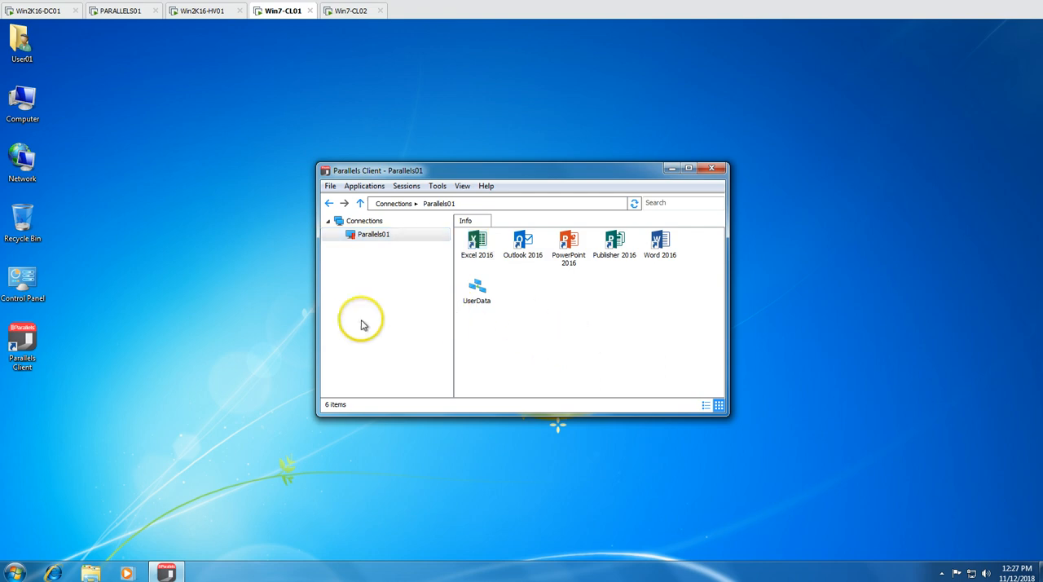
Switch to the Win7-CL02 machine, launch Parallels Client and connect to the Parallels01 connection
{"action": "left_click", "coordinate": [346, 12]}
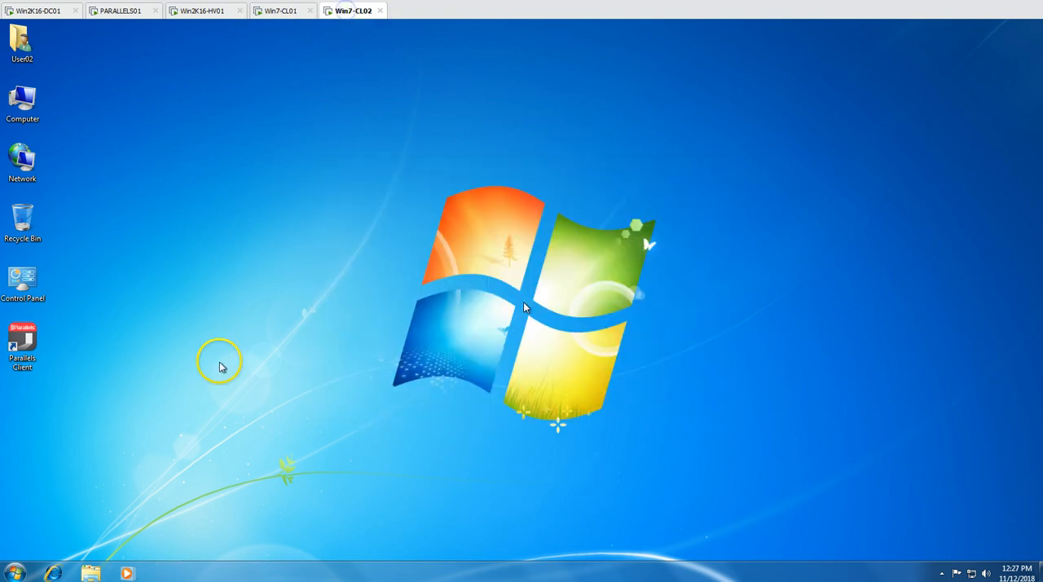
{"action": "right_click", "coordinate": [28, 344]}
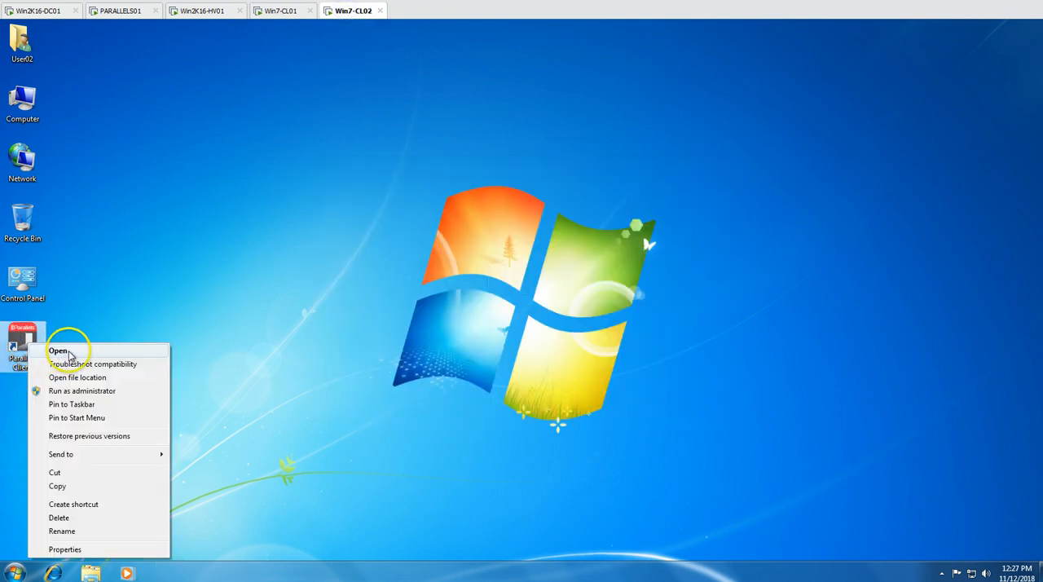
{"action": "left_click", "coordinate": [58, 351]}
{"action": "left_click", "coordinate": [368, 237]}
{"action": "right_click", "coordinate": [367, 239]}
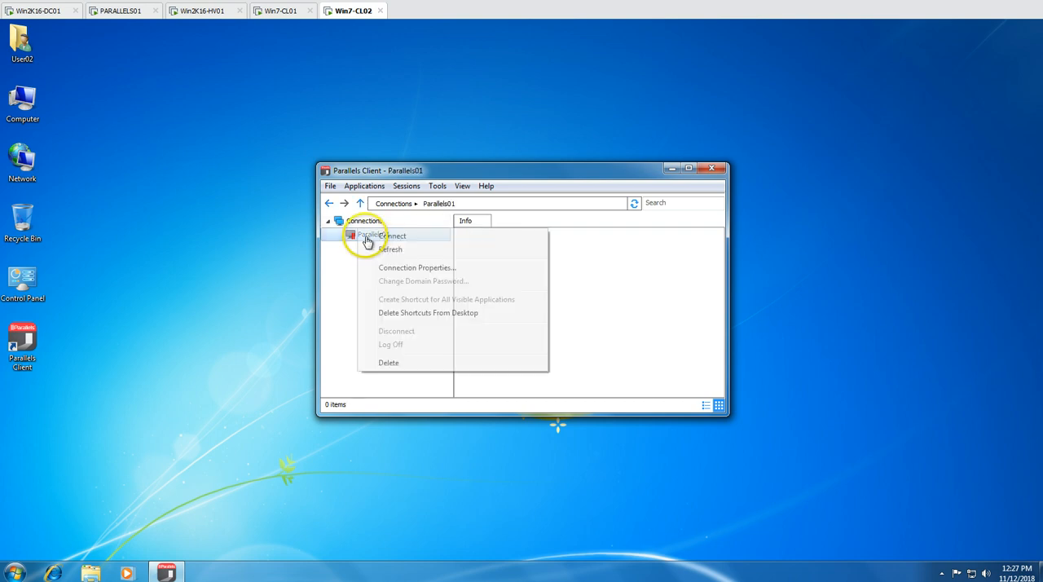
{"action": "left_click", "coordinate": [391, 236]}
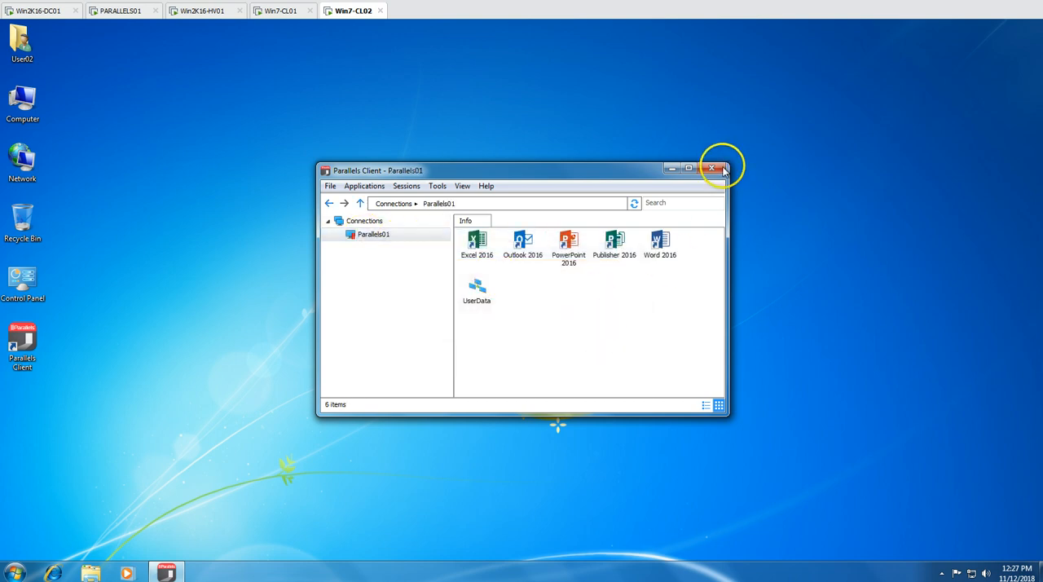
Switch to the PARALLELS01 machine and check the virtual guests list for the VDI hosts in the Parallels RAS console
{"action": "left_click", "coordinate": [277, 12]}
{"action": "left_click", "coordinate": [207, 17]}
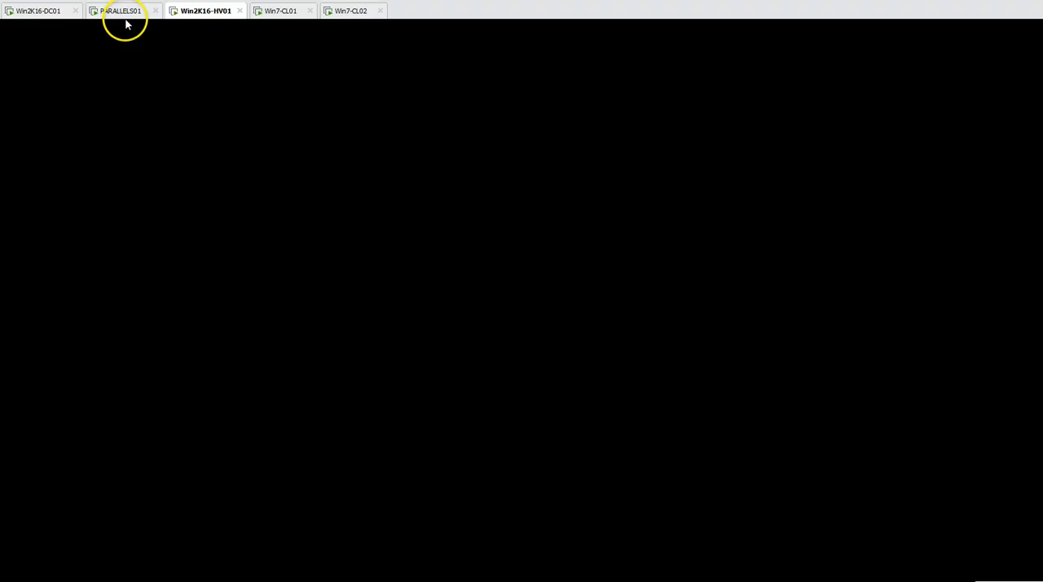
{"action": "left_click", "coordinate": [124, 11]}
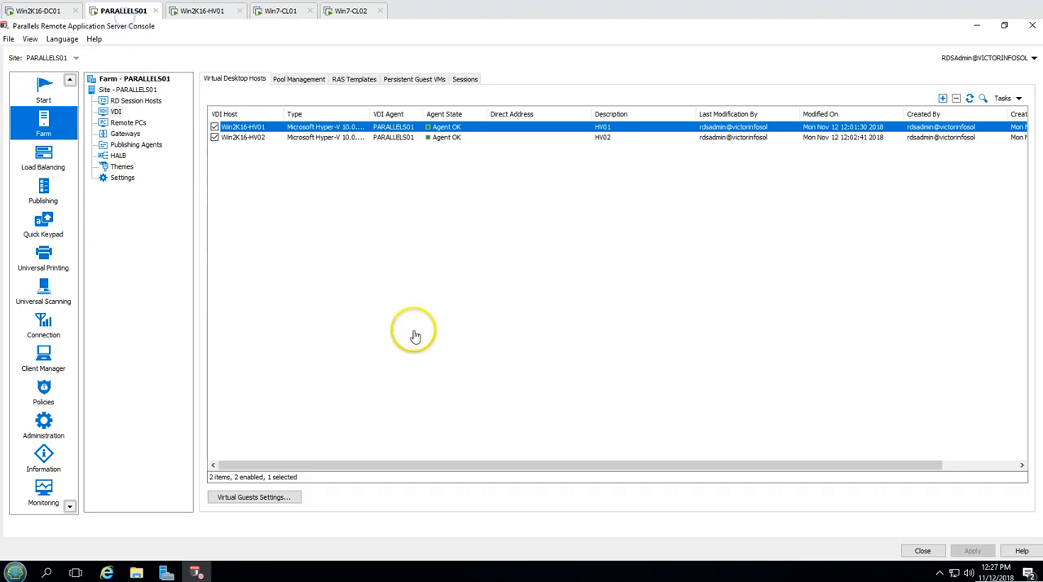
{"action": "left_click", "coordinate": [253, 499]}
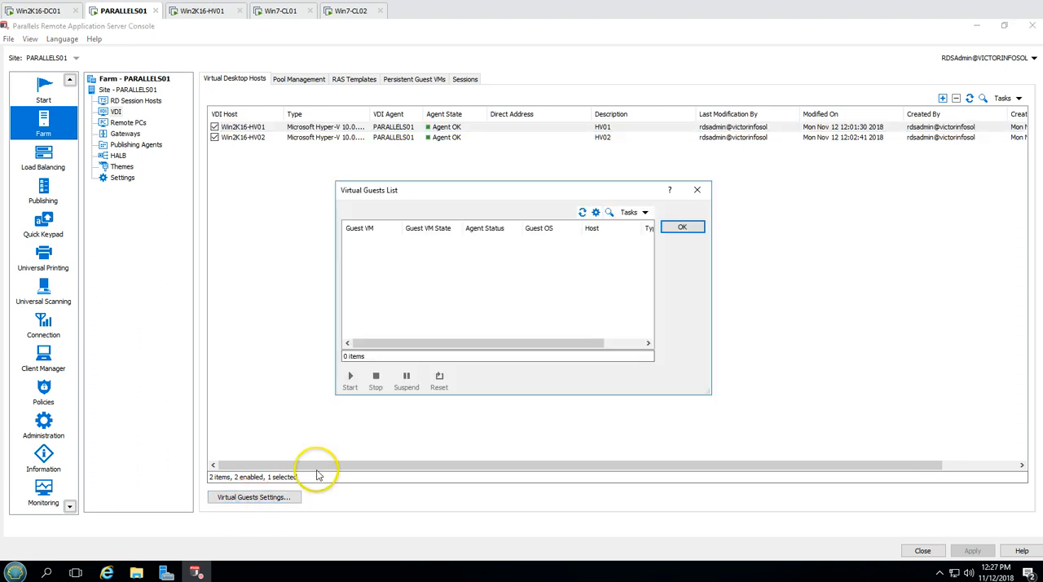
{"action": "left_click", "coordinate": [676, 230]}
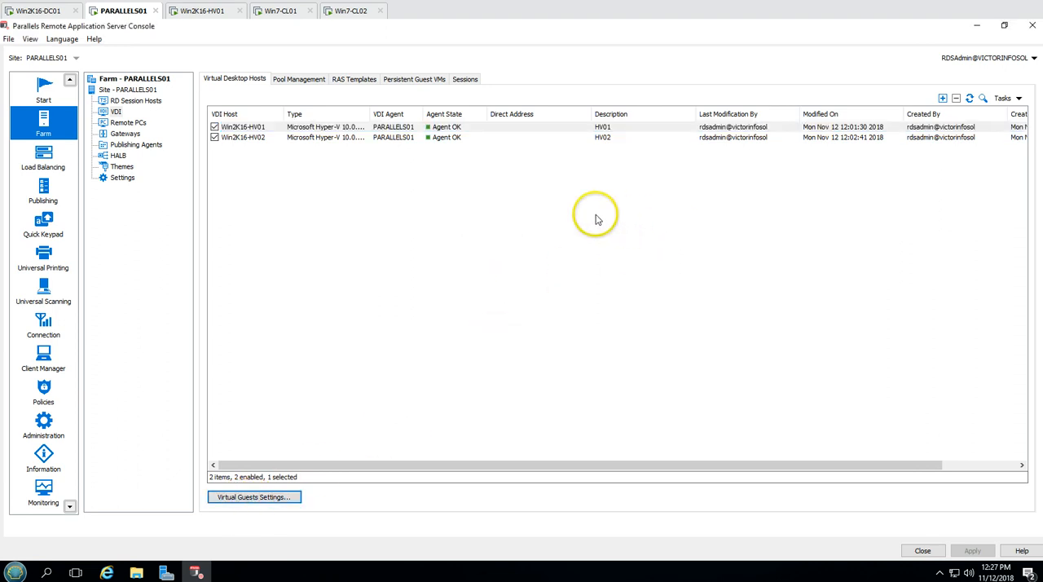
{"action": "left_click", "coordinate": [253, 499]}
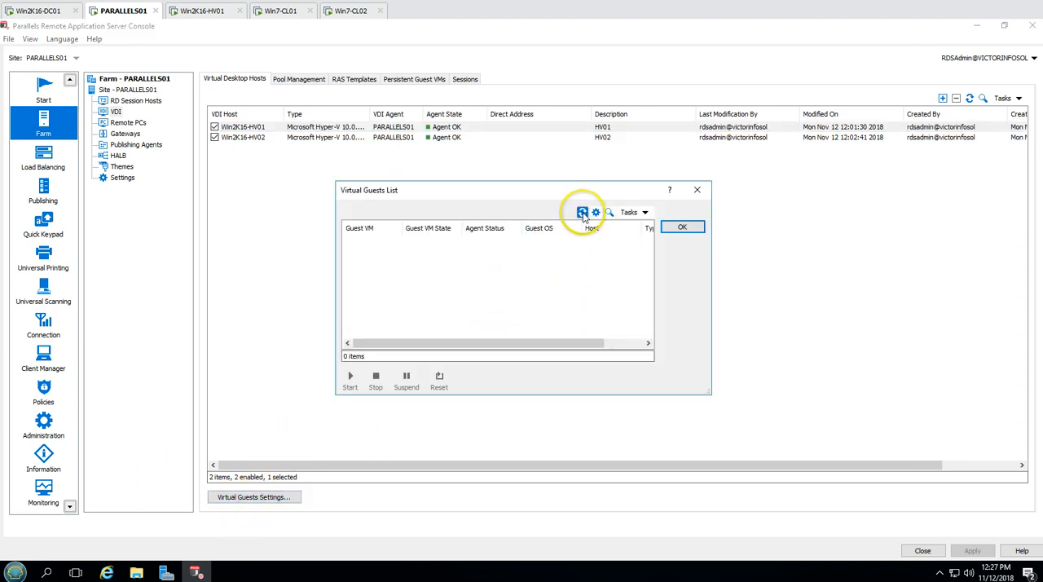
{"action": "left_click", "coordinate": [685, 228]}
Switch to the Win2K16-HV01 machine and start a new virtual machine named Win10-Master, keeping the default storage location
{"action": "left_click", "coordinate": [214, 12]}
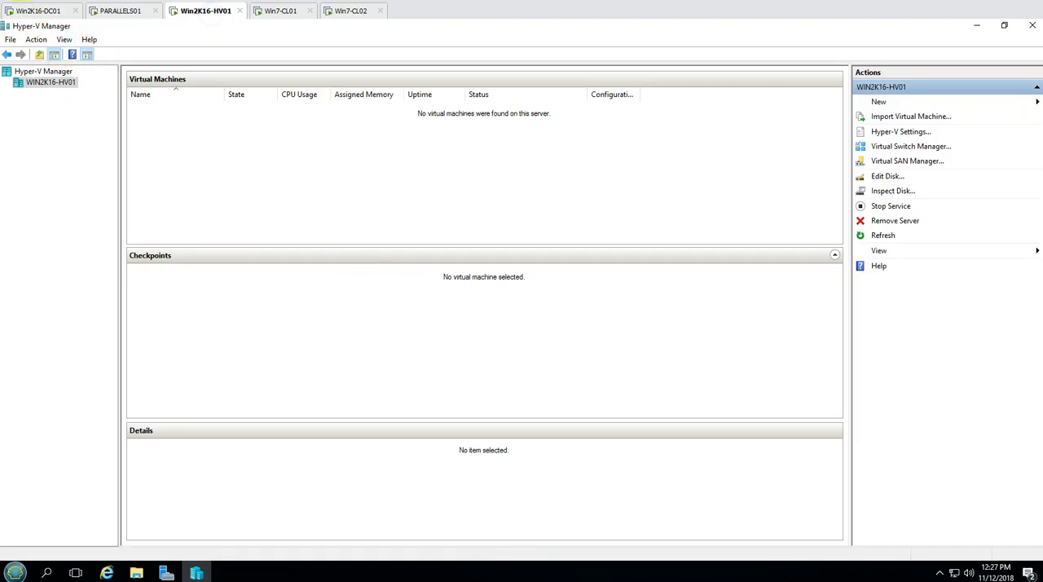
{"action": "right_click", "coordinate": [63, 82]}
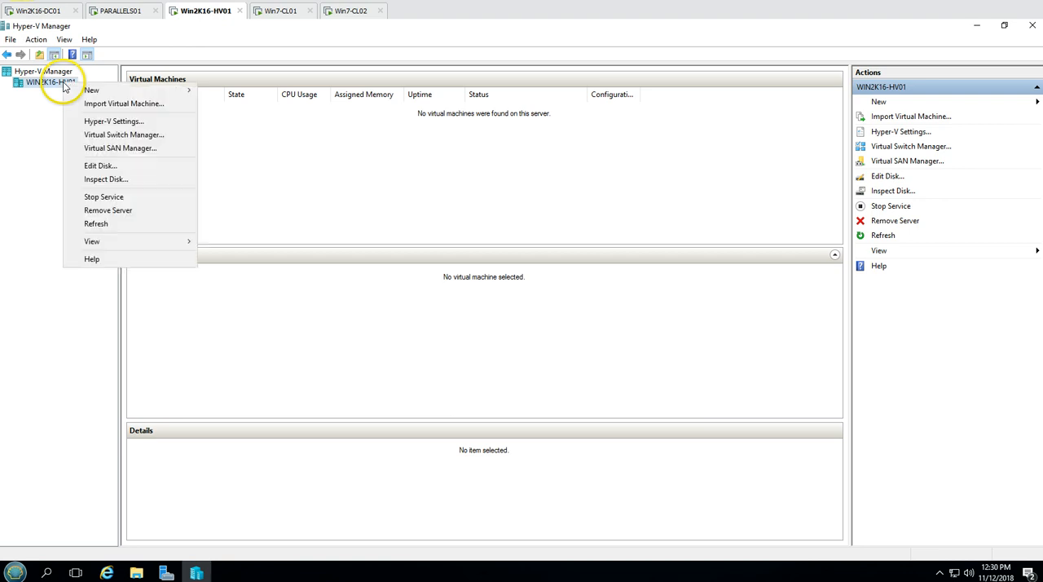
{"action": "left_click", "coordinate": [96, 92]}
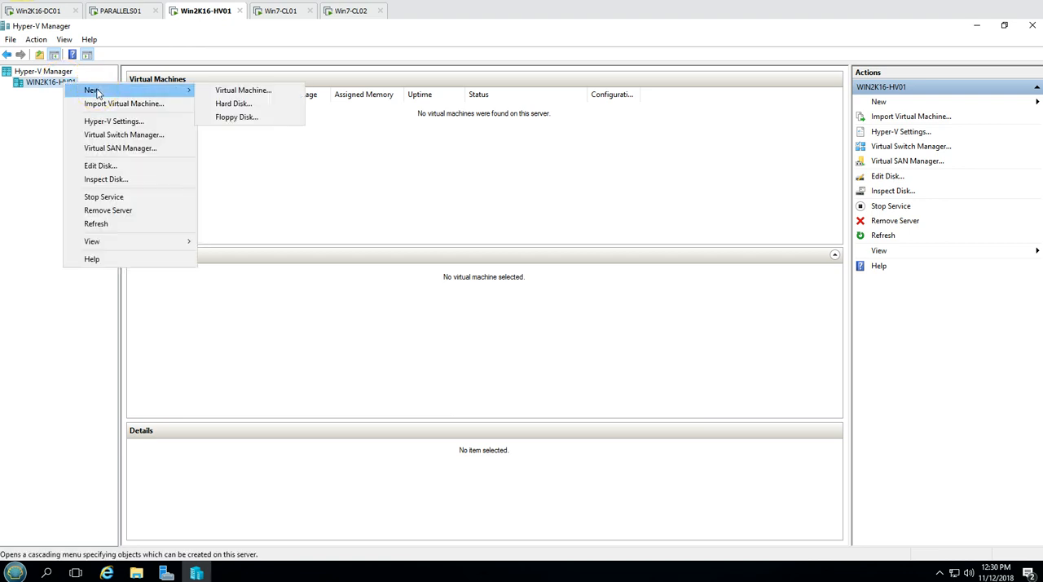
{"action": "left_click", "coordinate": [244, 91]}
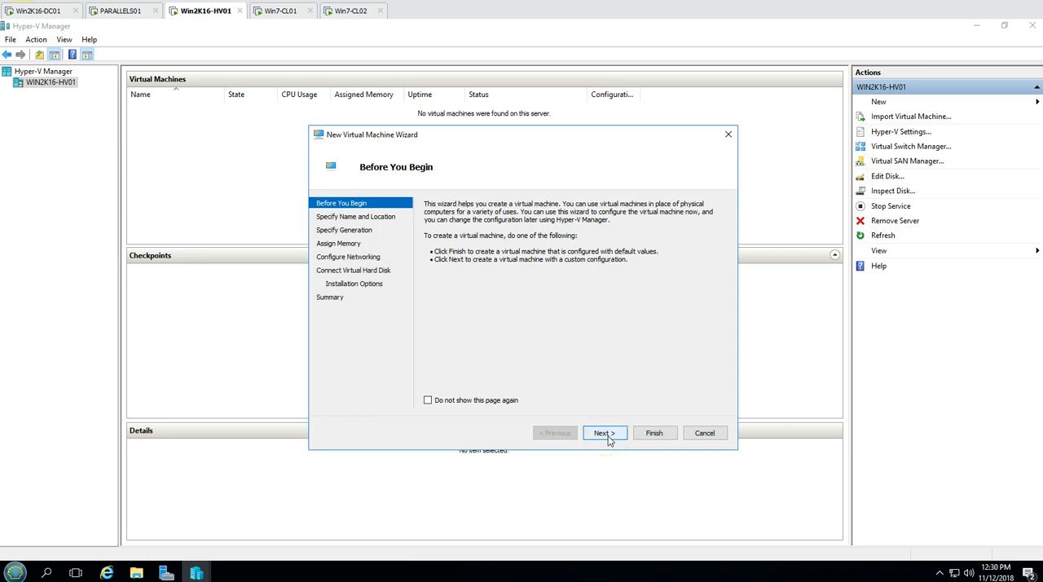
{"action": "left_click", "coordinate": [603, 432]}
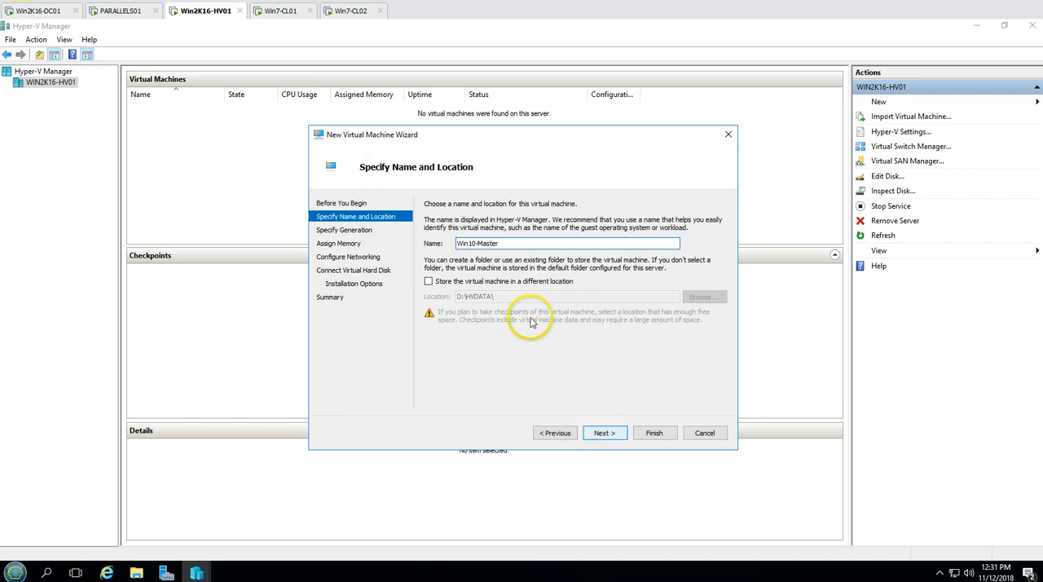
{"action": "left_click_drag", "start_coordinate": [526, 243], "coordinate": [435, 248]}
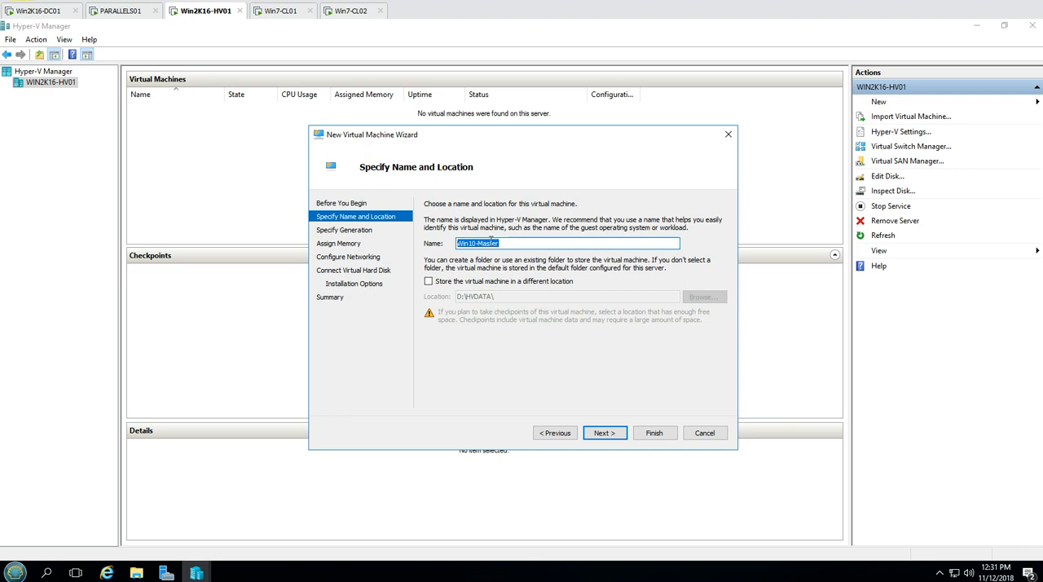
{"action": "left_click", "coordinate": [503, 244]}
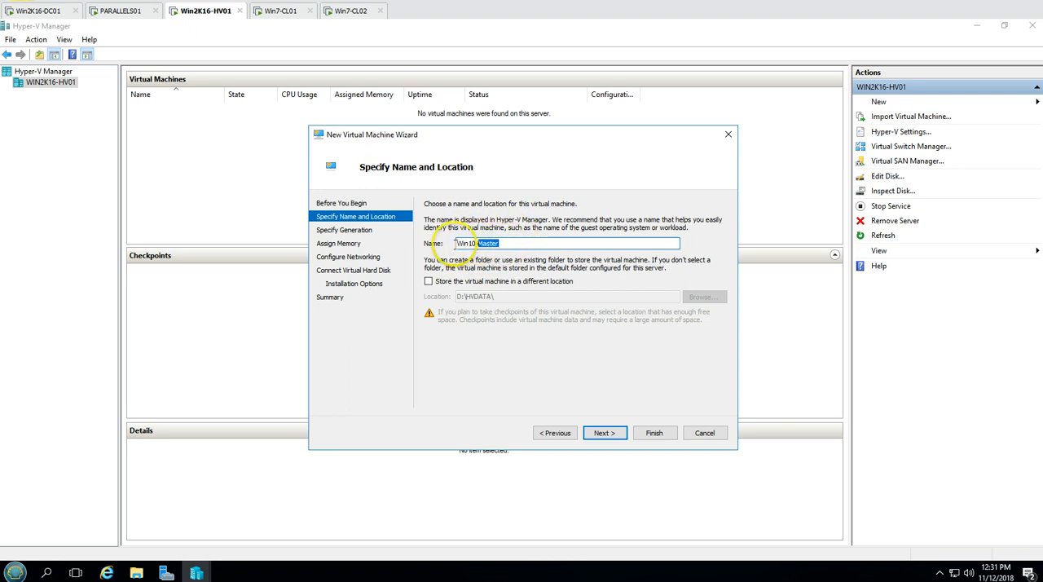
{"action": "left_click", "coordinate": [602, 433]}
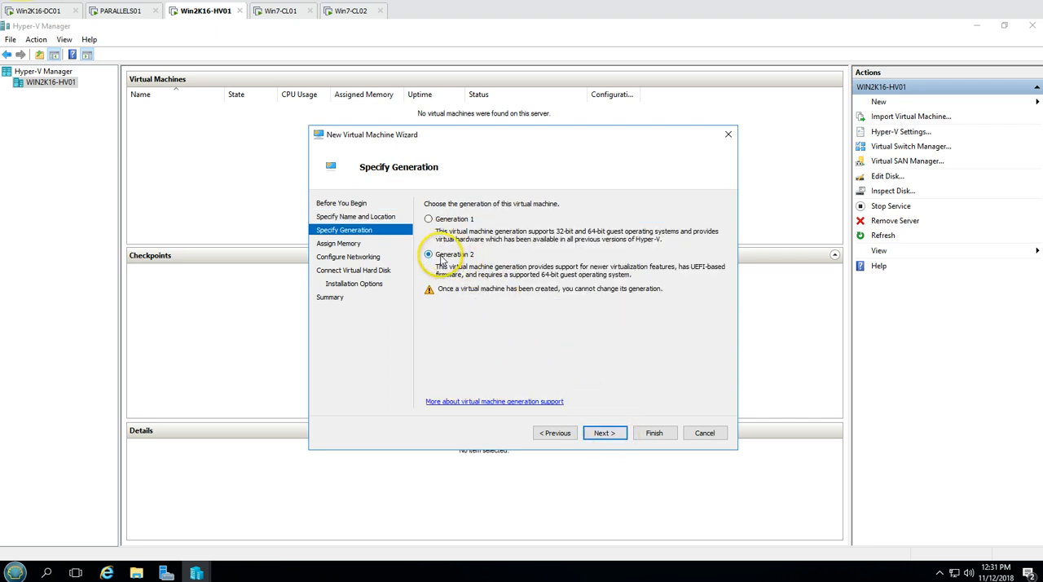
Make the new virtual machine Generation 2 and assign 6144 MB of startup memory without dynamic memory
{"action": "left_click", "coordinate": [608, 433]}
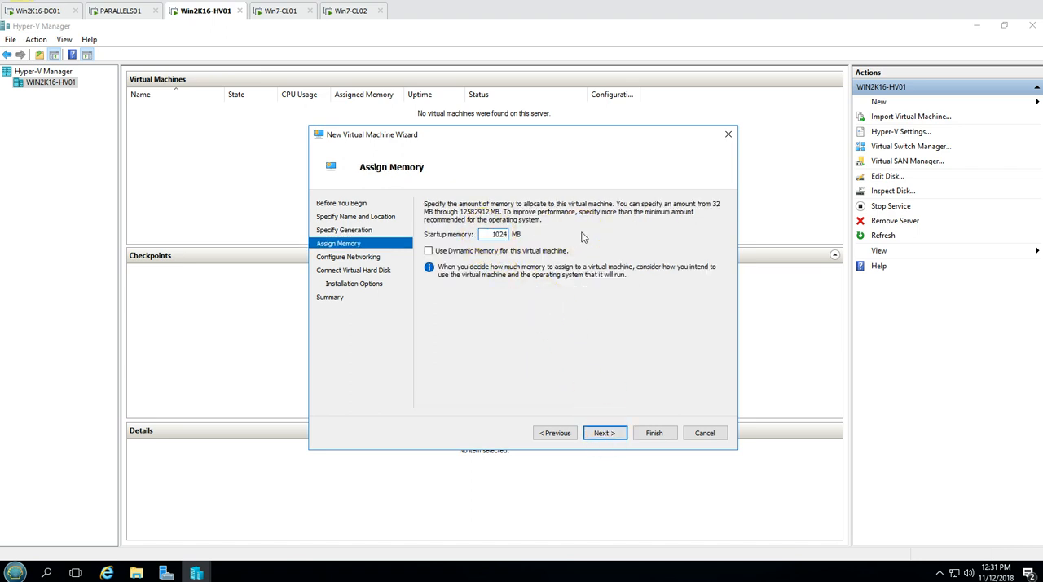
{"action": "type", "text": "10"}
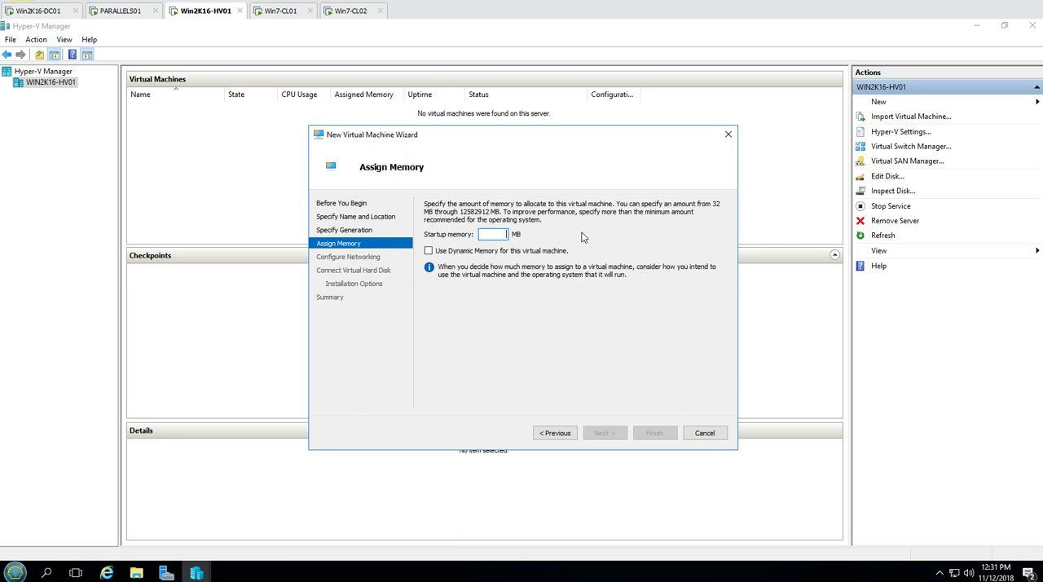
{"action": "type", "text": "6144"}
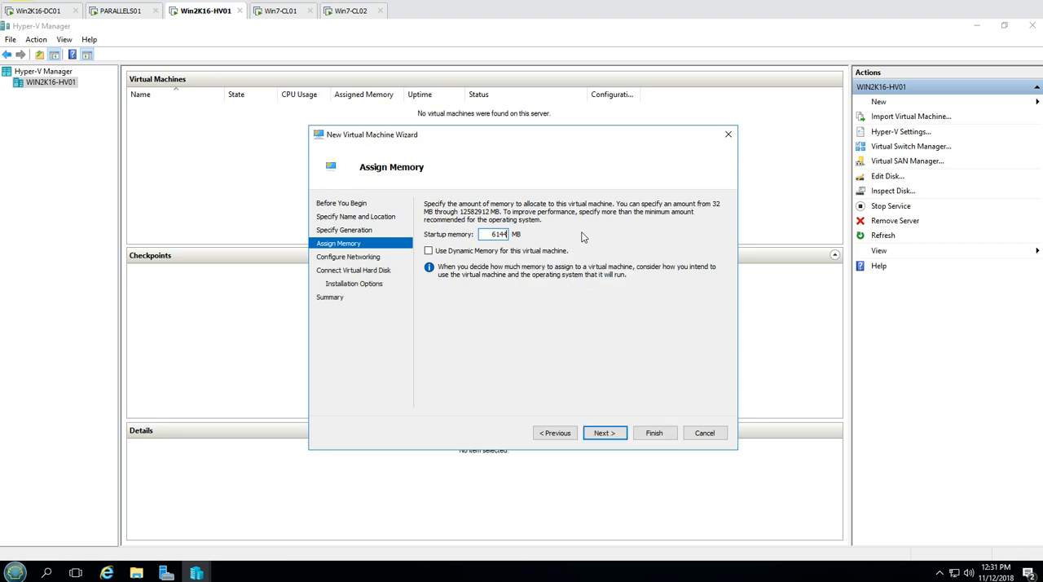
{"action": "left_click", "coordinate": [604, 433]}
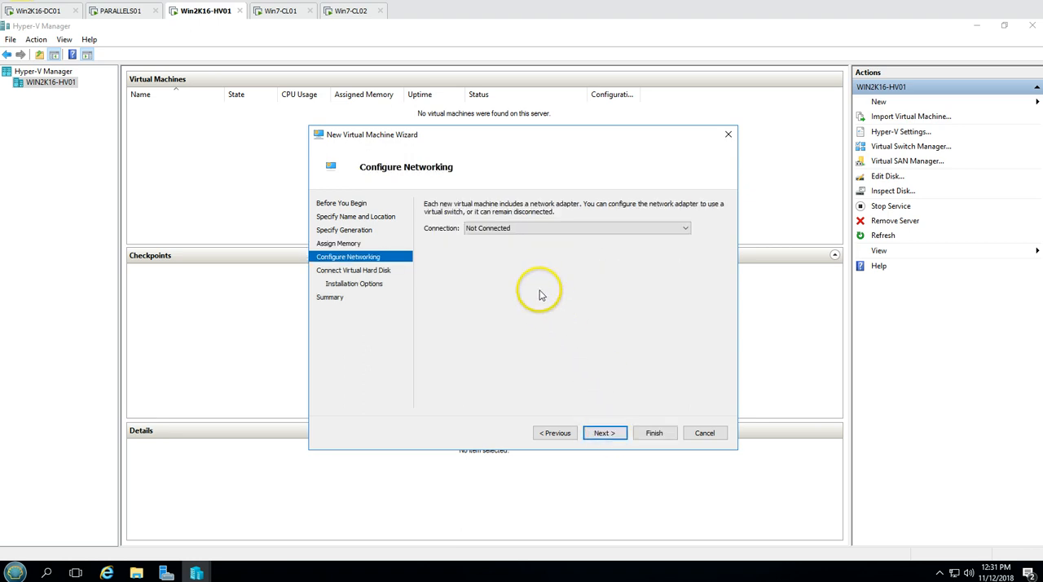
Connect the new virtual machine to vSwitch and give it a new 61 GB virtual hard disk, Win10-Master.vhdx
{"action": "left_click", "coordinate": [500, 230]}
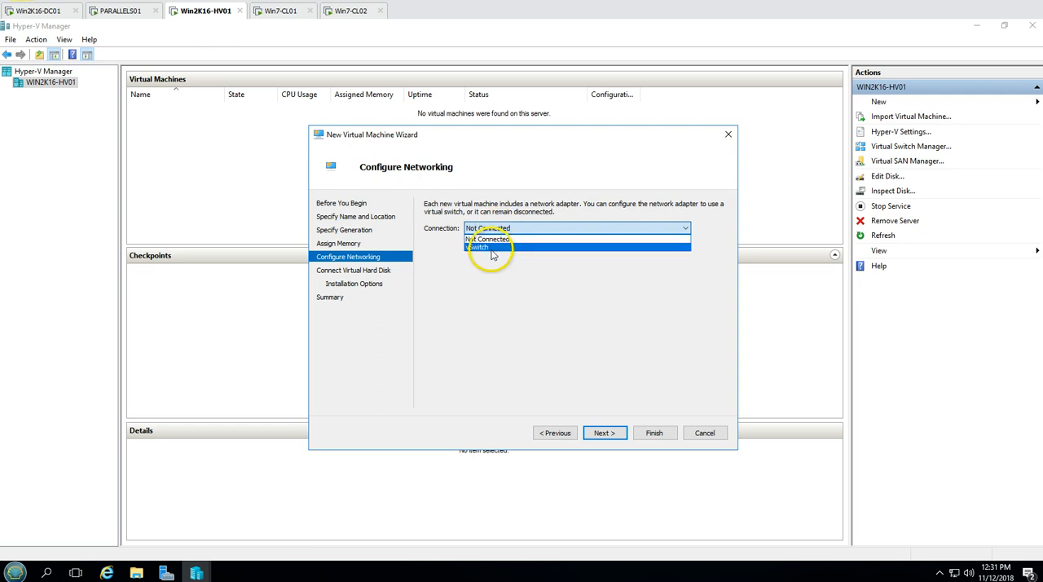
{"action": "left_click", "coordinate": [492, 250]}
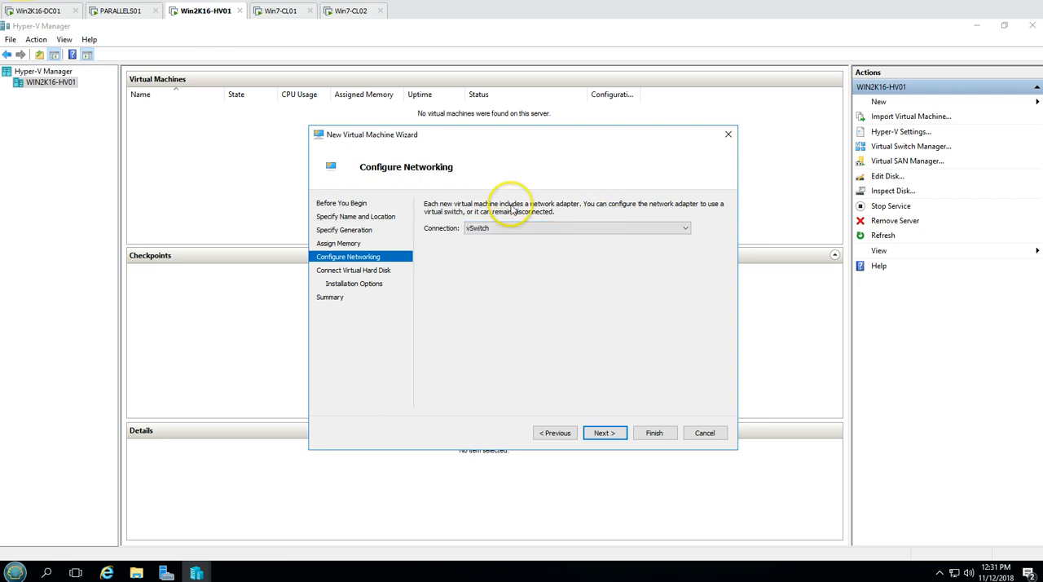
{"action": "left_click", "coordinate": [604, 432]}
{"action": "double_click", "coordinate": [489, 289]}
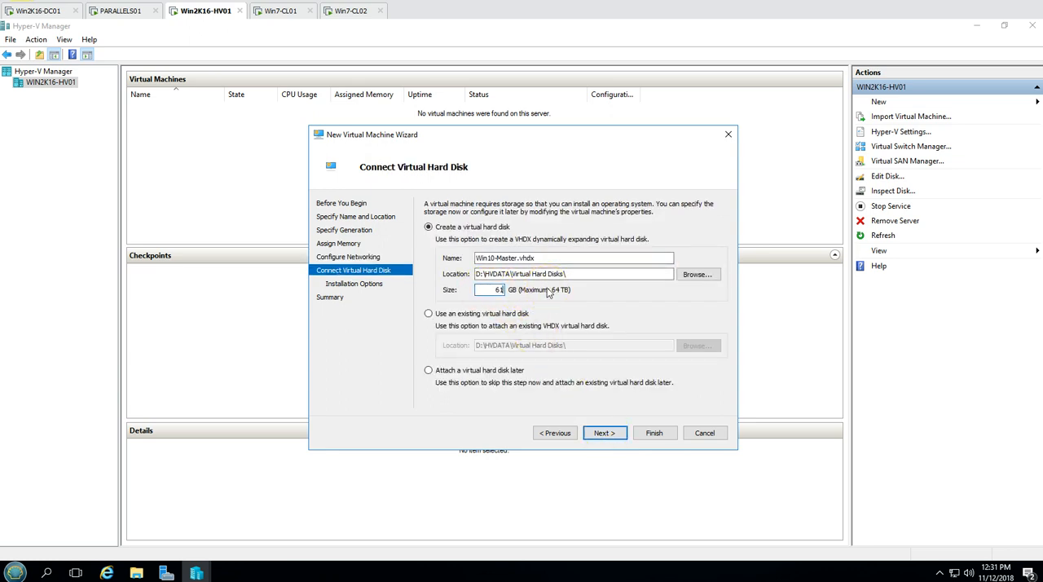
{"action": "left_click", "coordinate": [493, 298]}
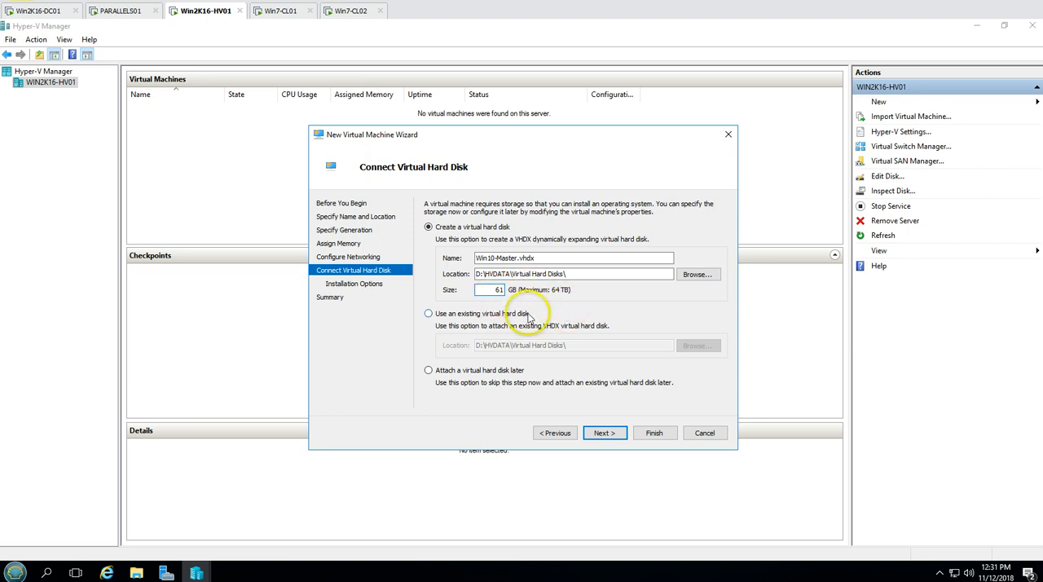
{"action": "left_click", "coordinate": [604, 433]}
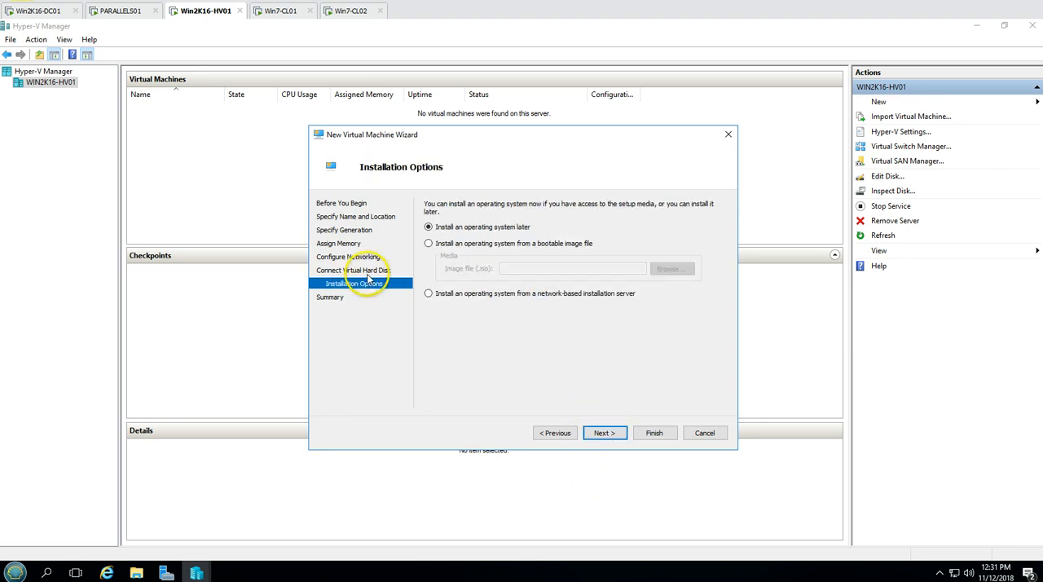
Set OS installation from the bootable image SW_DVD9_Win_Pro_10_1709.1_64BIT_English_Pro_Ent_EDU_N_MLF_X21-67518 on drive C: and finish creating the virtual machine
{"action": "left_click", "coordinate": [429, 244]}
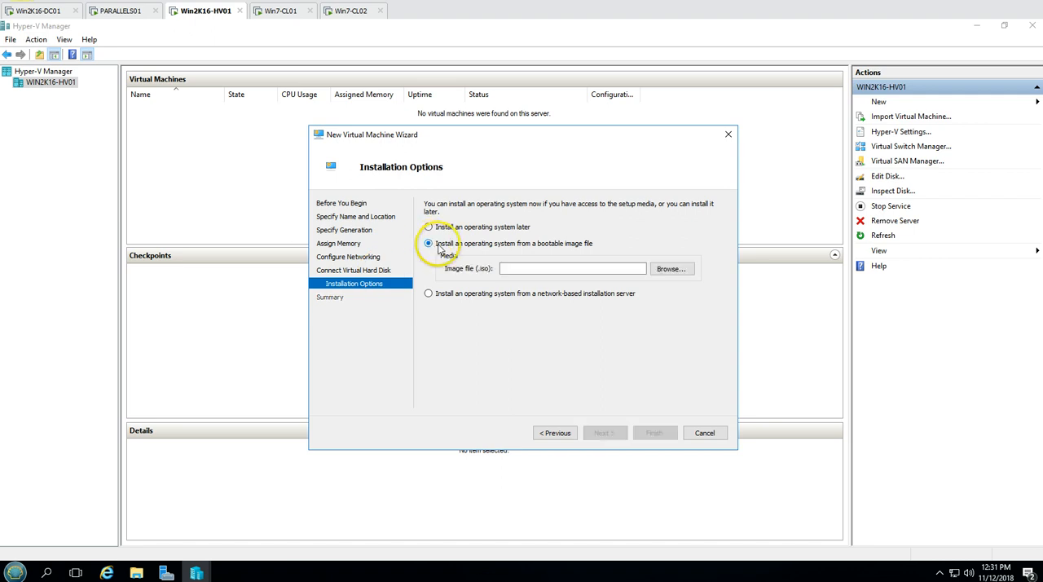
{"action": "left_click", "coordinate": [677, 274]}
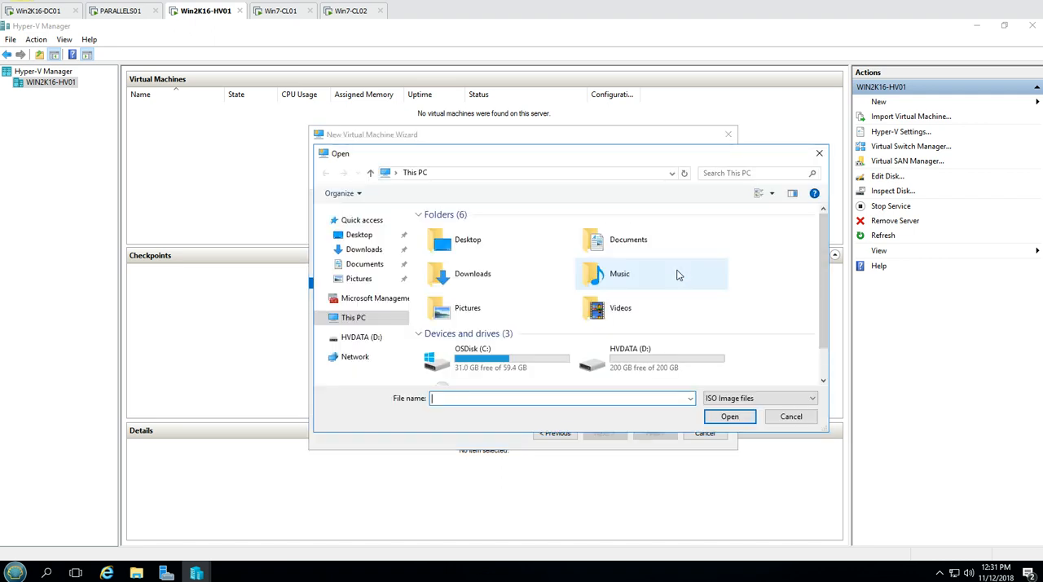
{"action": "double_click", "coordinate": [445, 346]}
{"action": "left_click", "coordinate": [444, 294]}
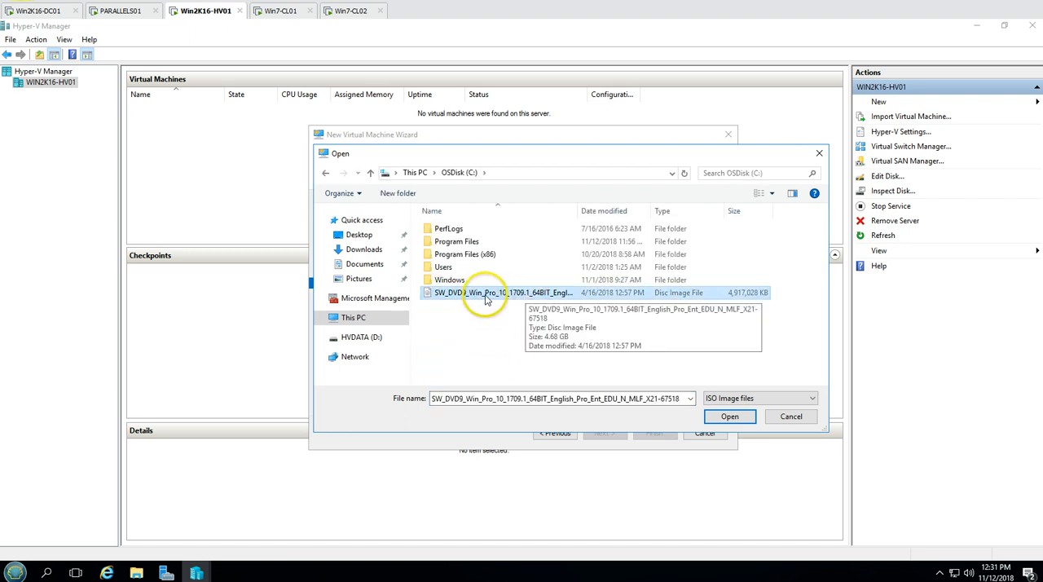
{"action": "left_click", "coordinate": [725, 417]}
{"action": "left_click", "coordinate": [613, 438]}
{"action": "left_click", "coordinate": [655, 434]}
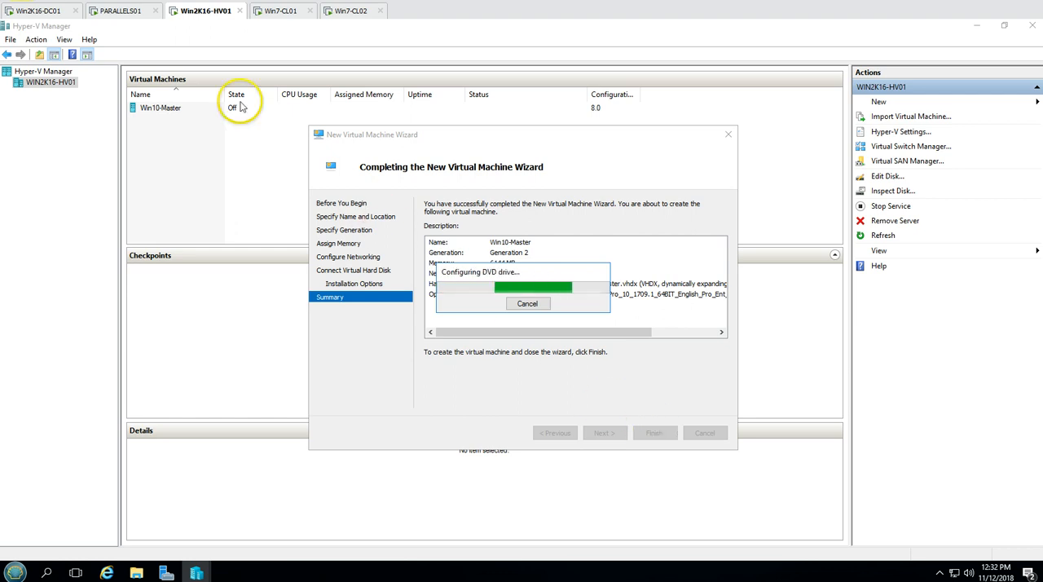
{"action": "key", "text": "Return"}
Open the settings of the Win10-Master virtual machine and set its number of virtual processors to 2
{"action": "left_click", "coordinate": [175, 109]}
{"action": "right_click", "coordinate": [184, 108]}
{"action": "left_click", "coordinate": [221, 133]}
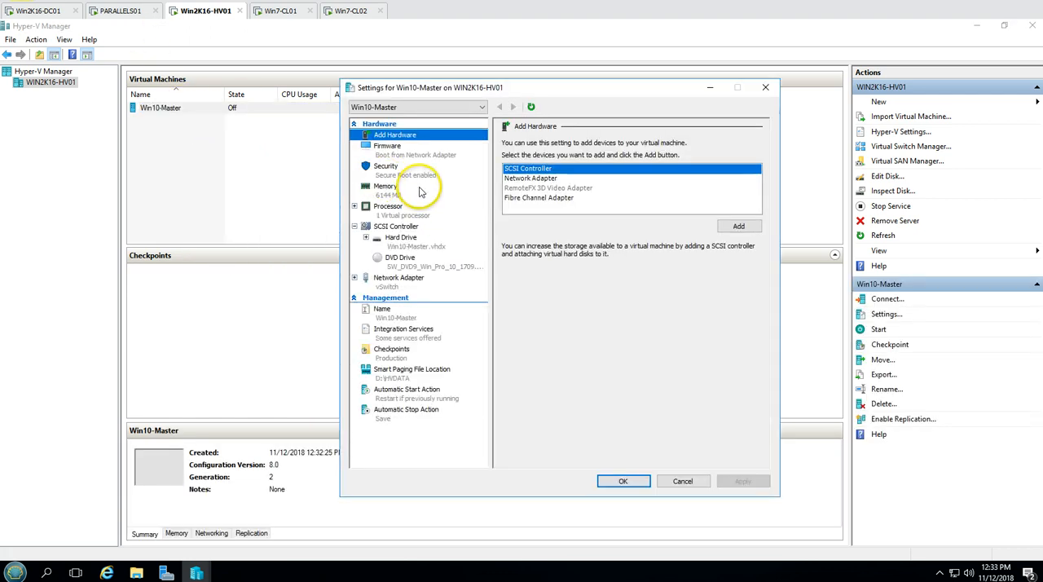
{"action": "left_click", "coordinate": [387, 208]}
{"action": "double_click", "coordinate": [631, 165]}
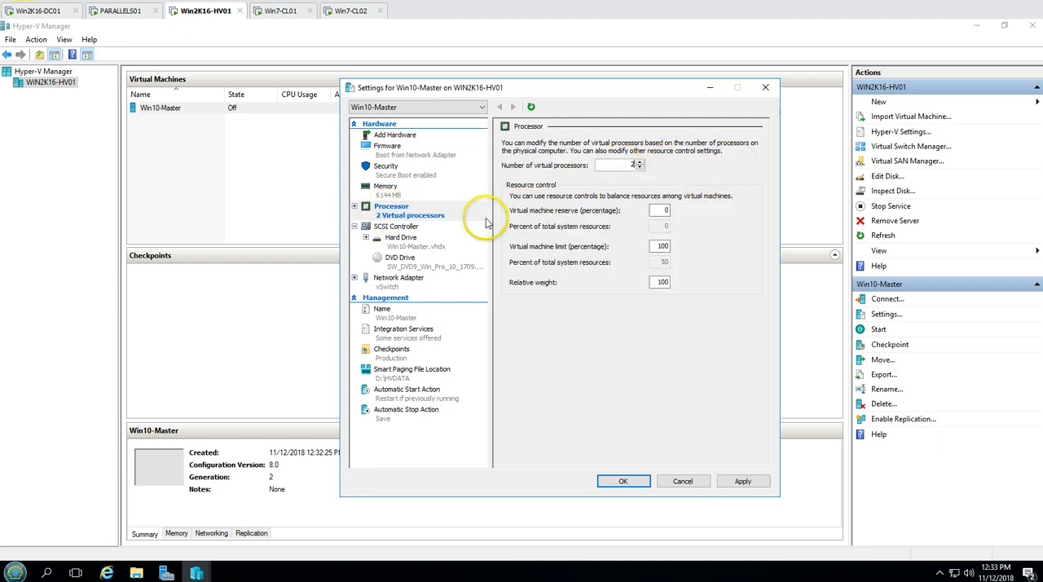
Move the DVD drive to the first place in Win10-Master's firmware boot order
{"action": "left_click", "coordinate": [405, 240]}
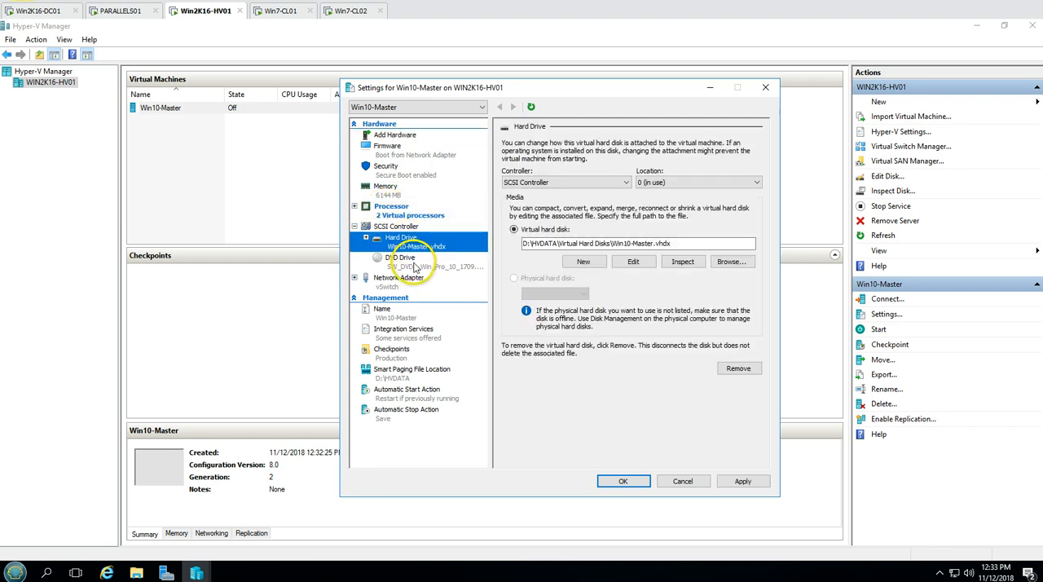
{"action": "left_click", "coordinate": [399, 151]}
{"action": "left_click", "coordinate": [544, 203]}
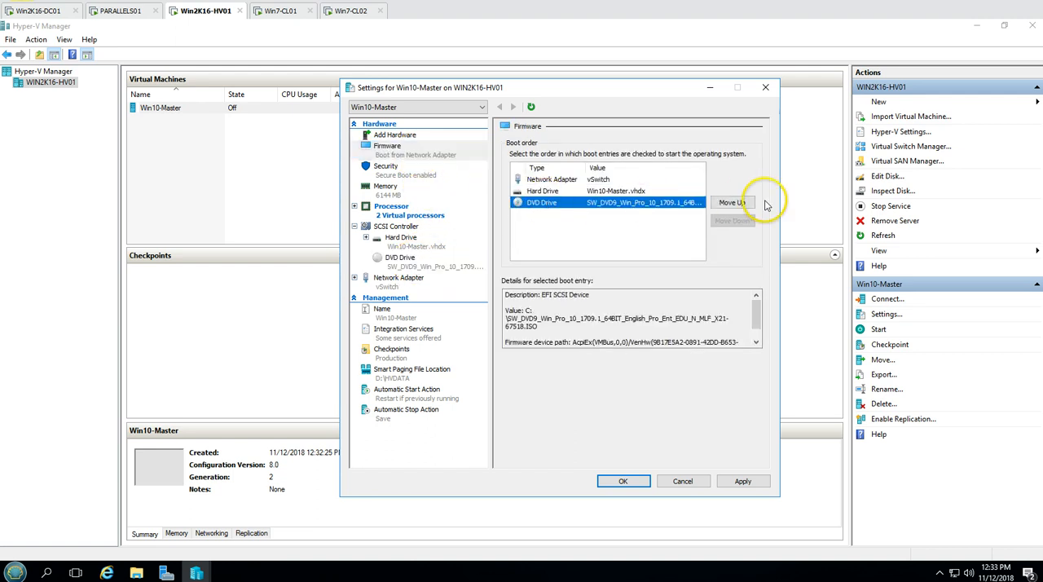
{"action": "left_click", "coordinate": [732, 202]}
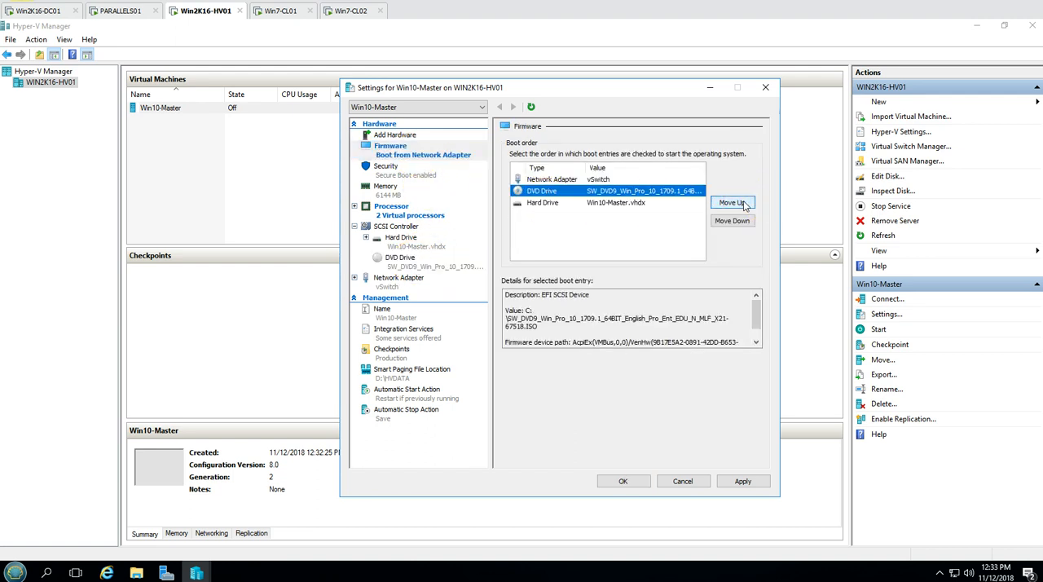
{"action": "left_click", "coordinate": [733, 203]}
Put the Win10-Master.vhdx hard drive first in the boot order, followed by DVD drive and network adapter, and save the settings
{"action": "left_click", "coordinate": [621, 191]}
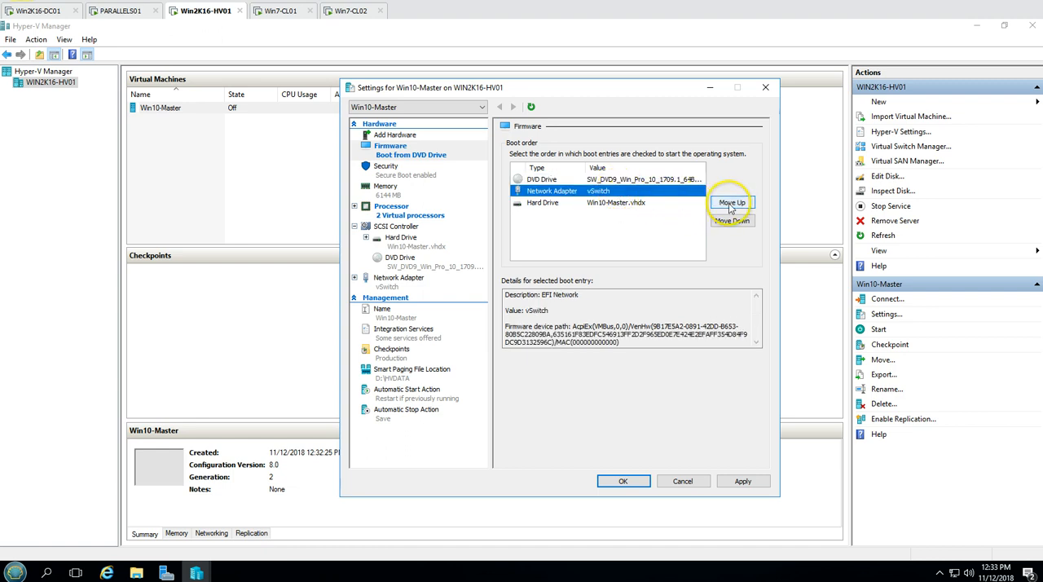
{"action": "left_click", "coordinate": [624, 203]}
{"action": "left_click", "coordinate": [721, 202]}
{"action": "left_click", "coordinate": [721, 203]}
{"action": "left_click", "coordinate": [628, 190]}
{"action": "left_click", "coordinate": [625, 476]}
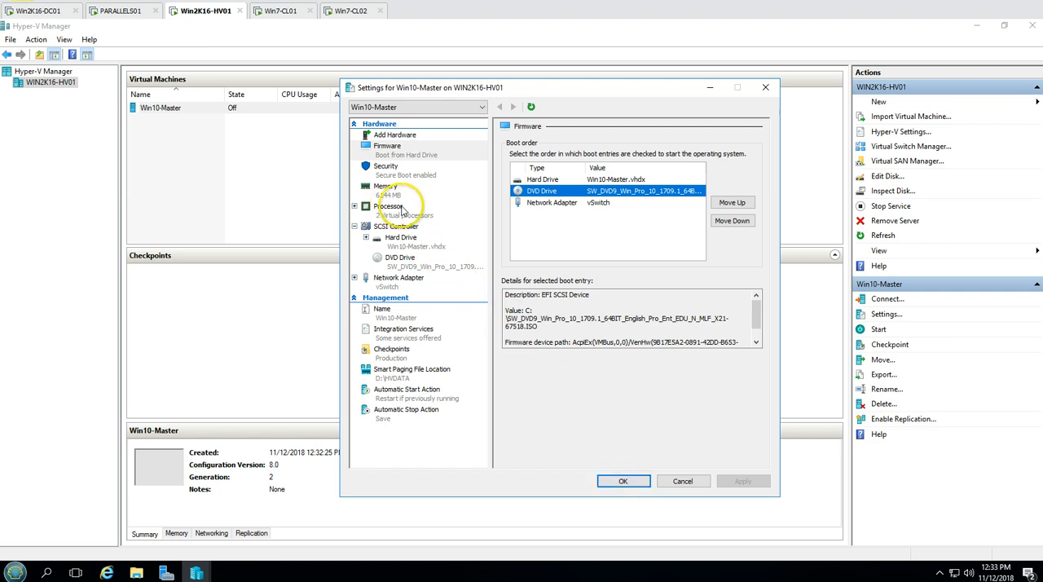
{"action": "left_click", "coordinate": [389, 207]}
{"action": "left_click", "coordinate": [622, 481]}
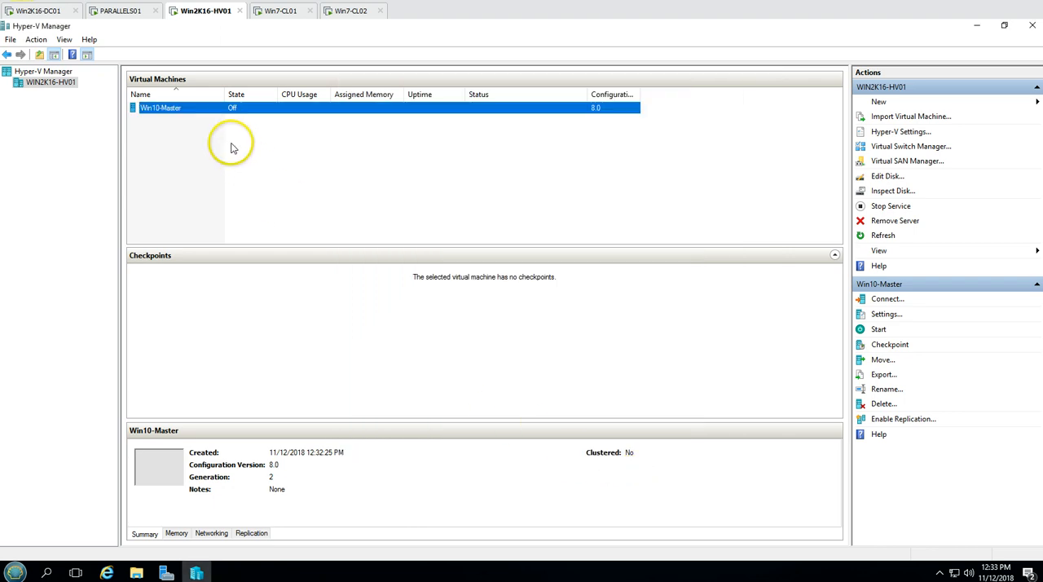
Open a connection to the Win10-Master virtual machine, minimise the other windows and reposition the connection window on the desktop
{"action": "right_click", "coordinate": [216, 109]}
{"action": "left_click", "coordinate": [242, 118]}
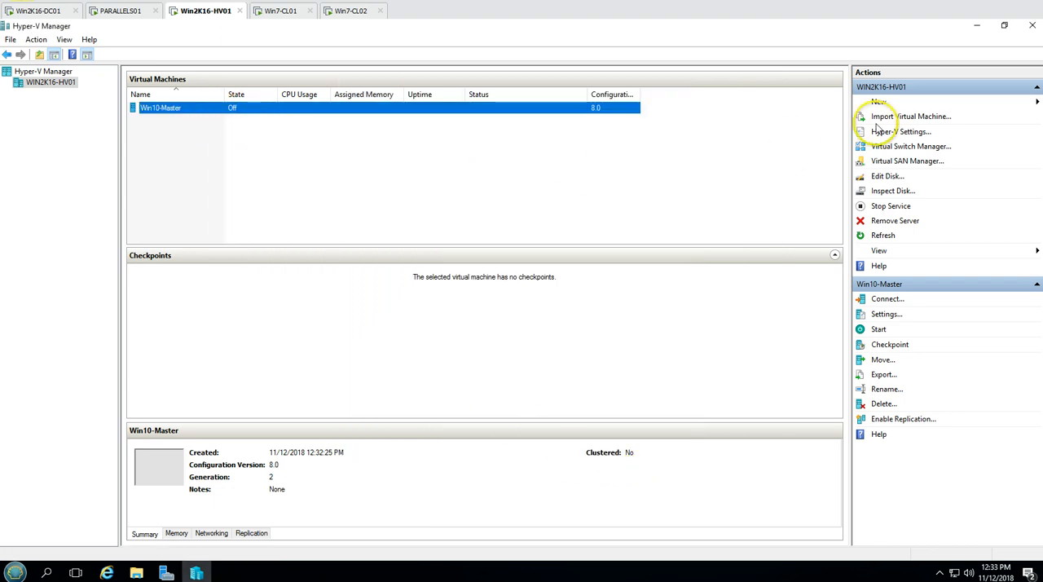
{"action": "left_click", "coordinate": [977, 25]}
{"action": "left_click", "coordinate": [977, 25]}
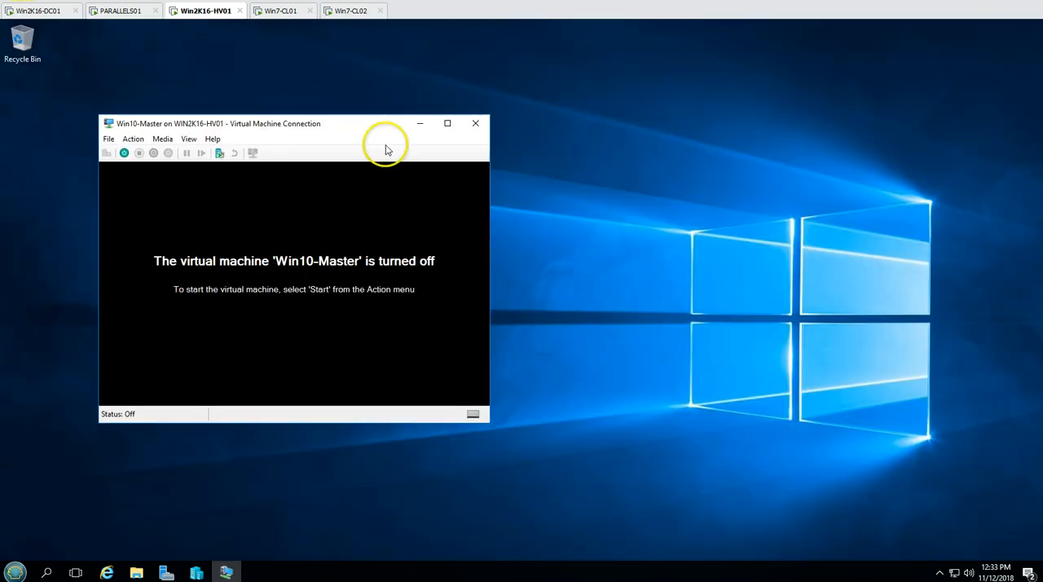
{"action": "left_click_drag", "start_coordinate": [256, 123], "coordinate": [462, 72]}
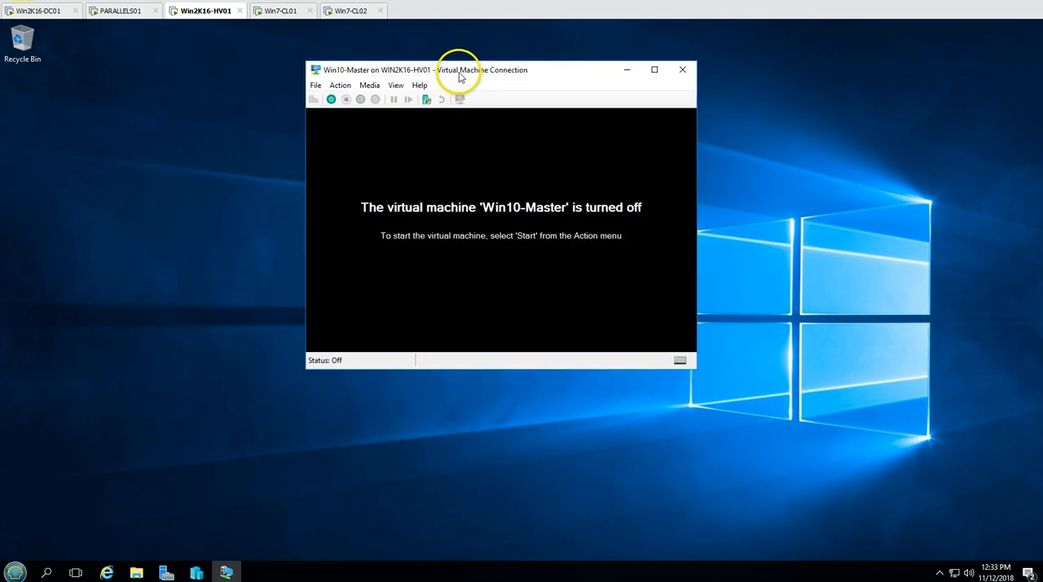
Start the Win10-Master virtual machine and boot it from the Windows installation DVD
{"action": "left_click", "coordinate": [331, 98]}
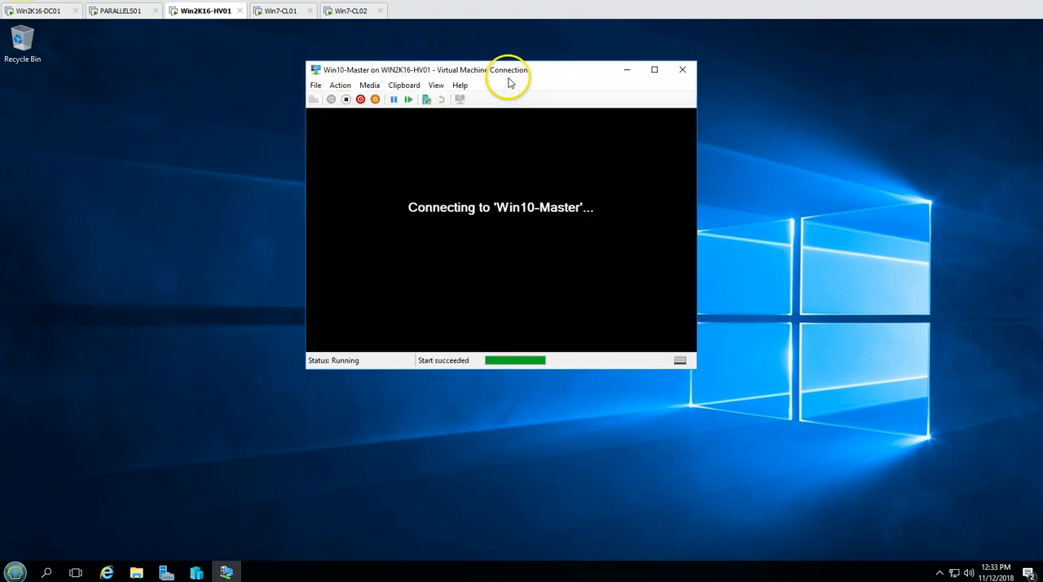
{"action": "key", "text": "Return"}
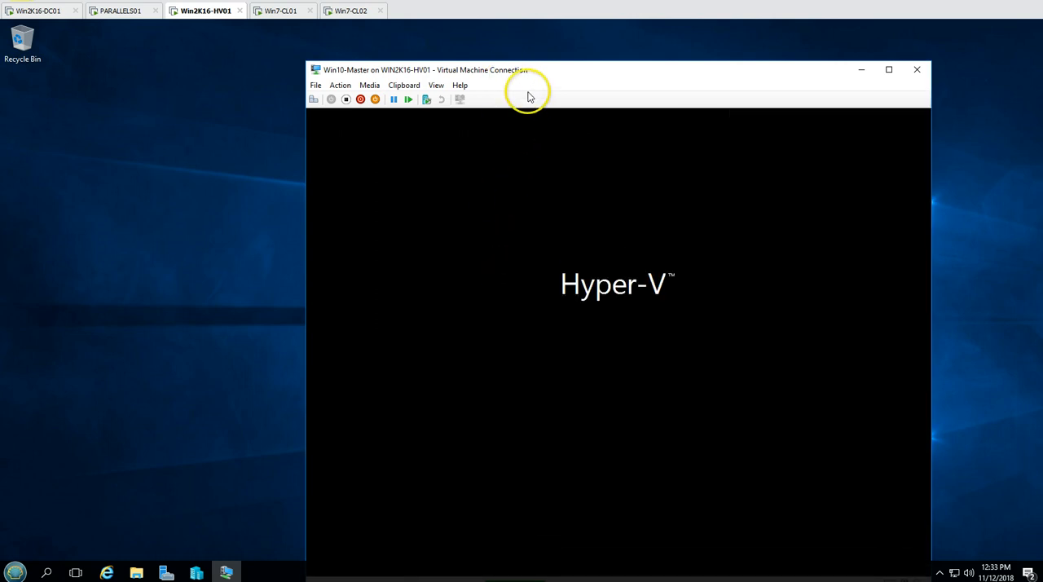
{"action": "left_click_drag", "start_coordinate": [530, 73], "coordinate": [459, 33]}
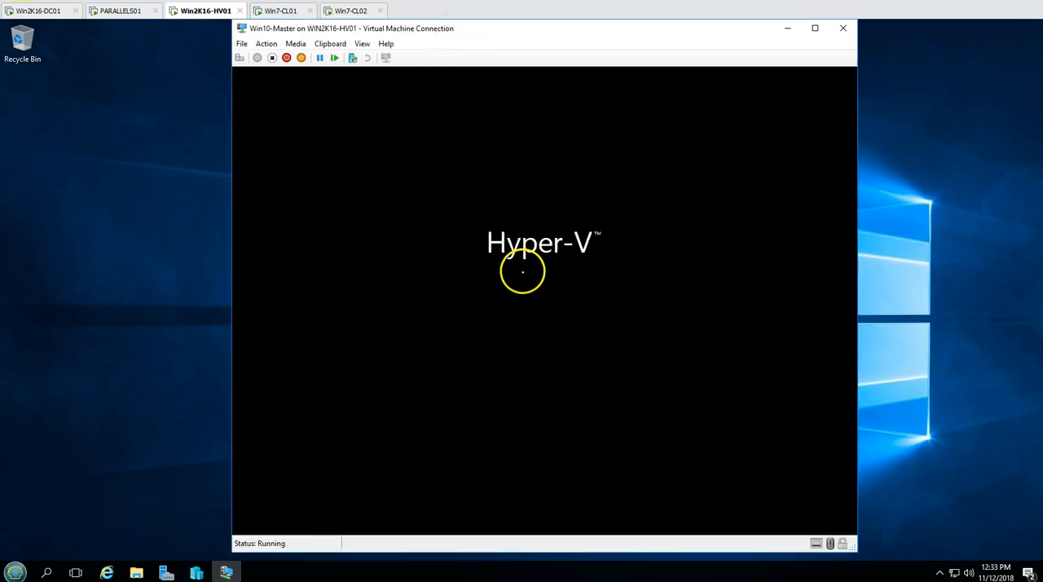
{"action": "left_click", "coordinate": [133, 263]}
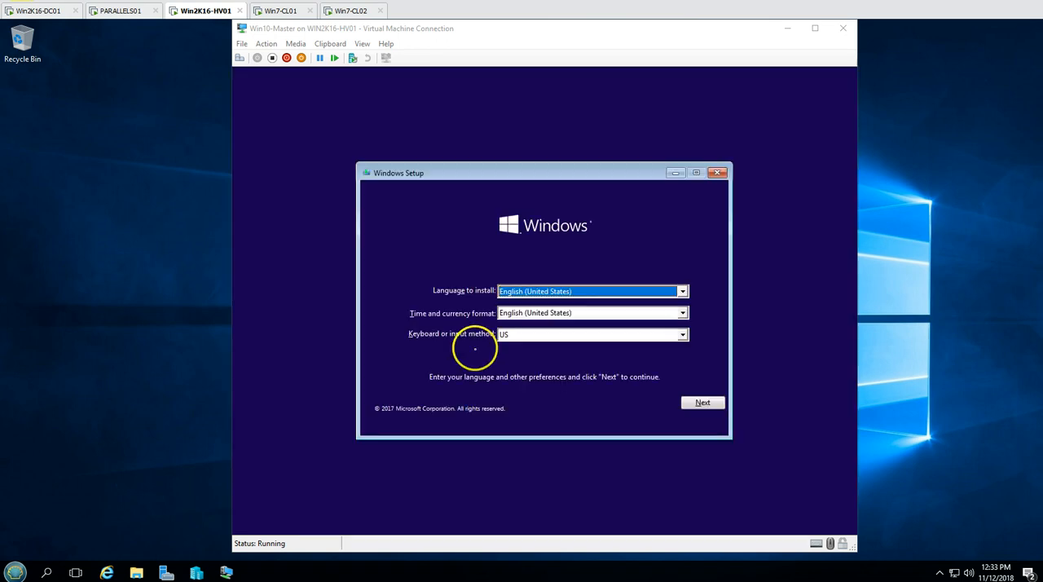
Begin Windows Setup with English (United States) and US keyboard, and select Windows 10 Enterprise as the operating system
{"action": "left_click", "coordinate": [699, 403]}
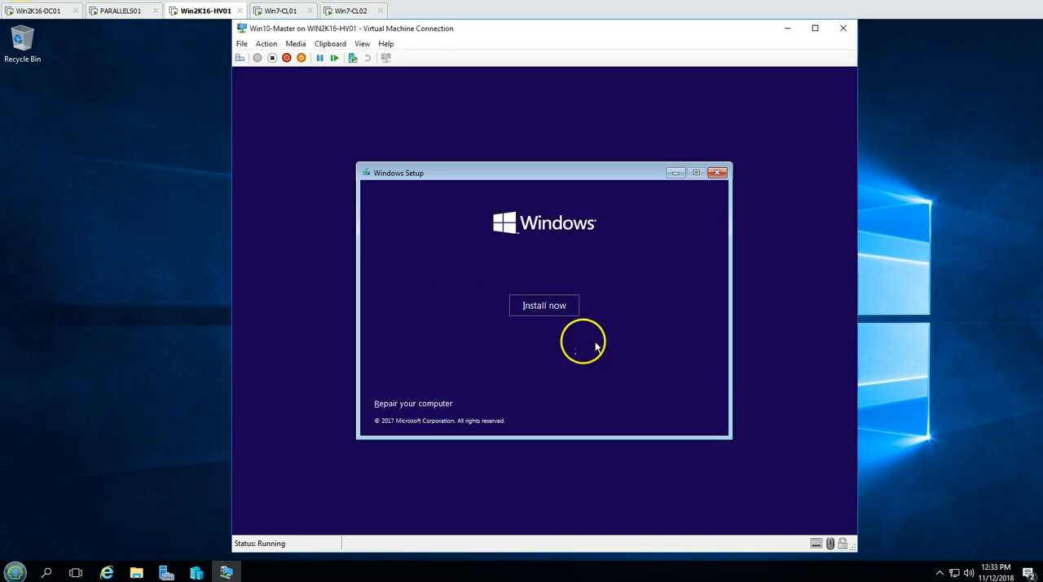
{"action": "left_click", "coordinate": [547, 303]}
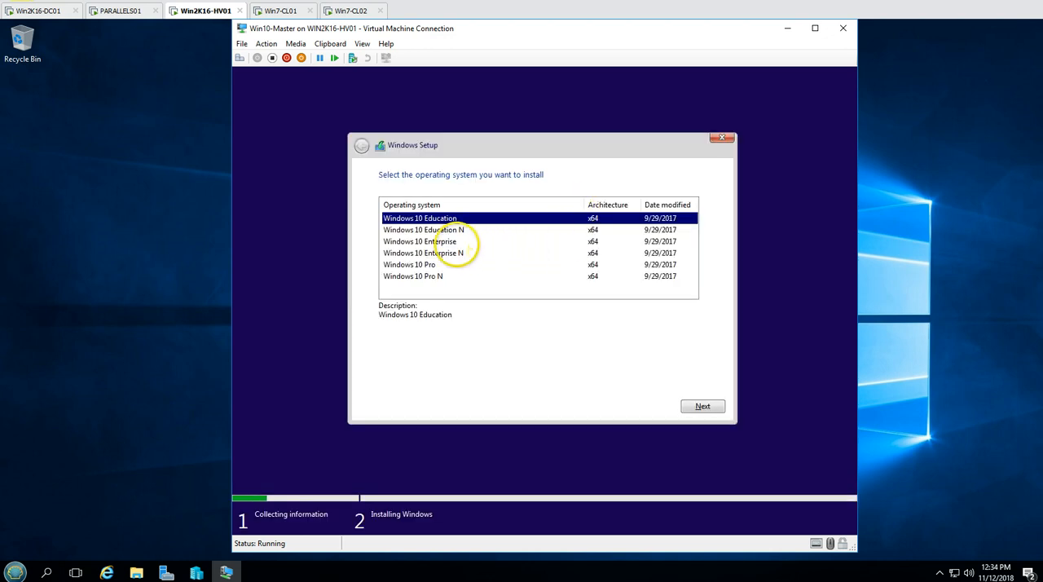
{"action": "left_click", "coordinate": [428, 242]}
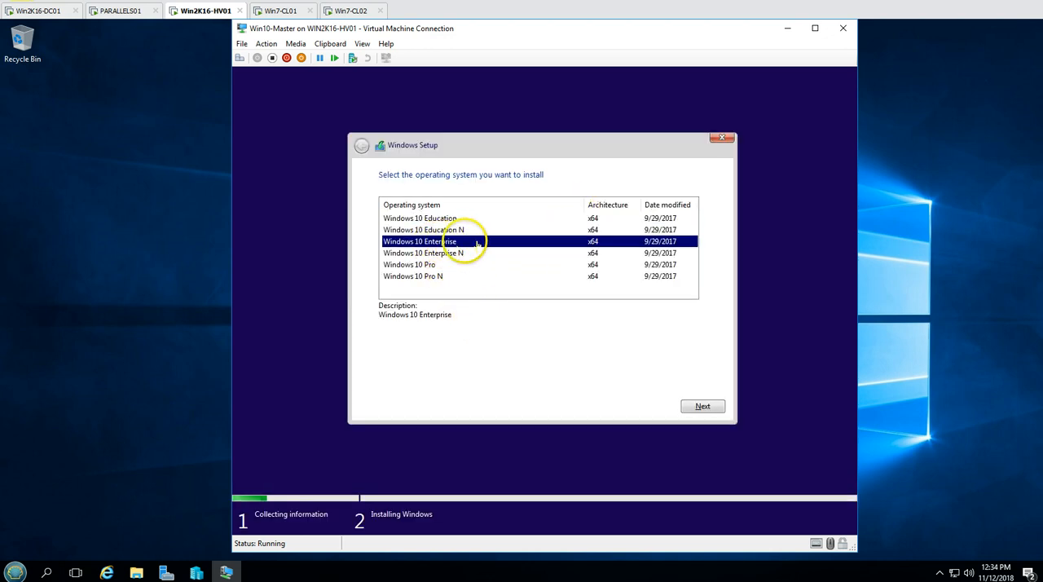
{"action": "left_click", "coordinate": [702, 406]}
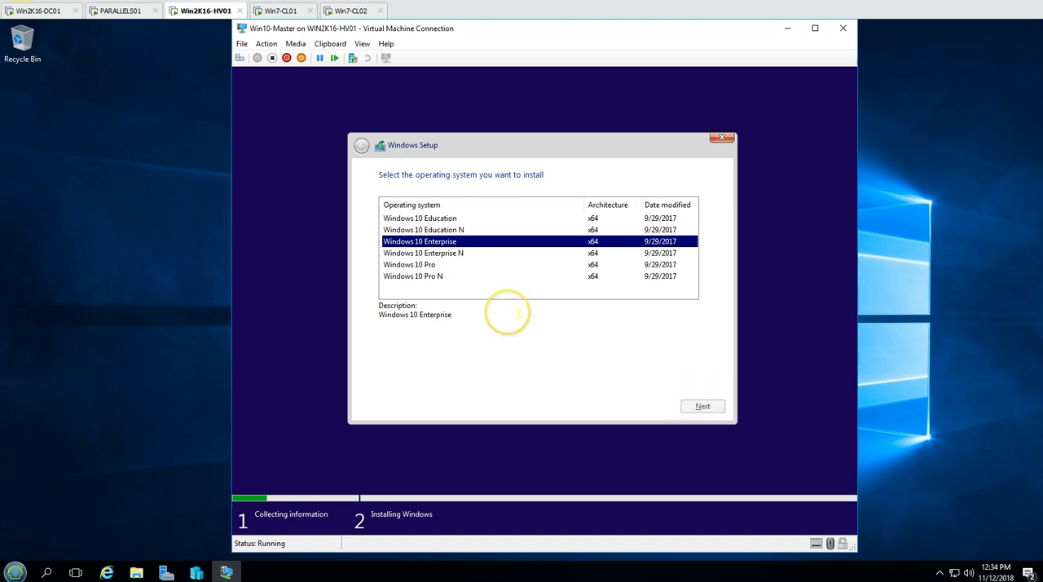
Accept the license terms, choose Custom: Install Windows only (advanced) and start the installation
{"action": "left_click", "coordinate": [433, 378]}
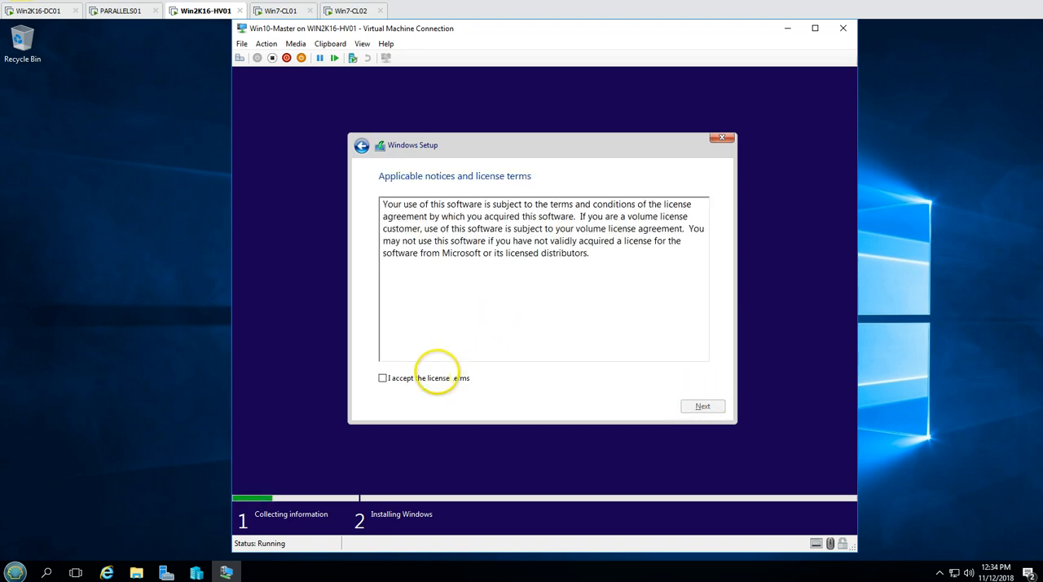
{"action": "left_click", "coordinate": [702, 406]}
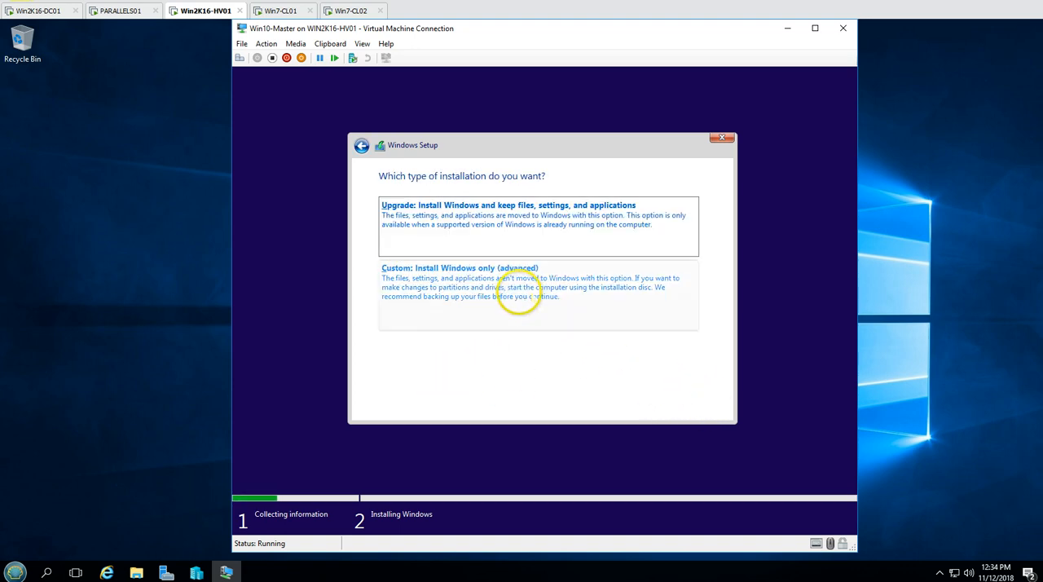
{"action": "left_click", "coordinate": [518, 297]}
{"action": "left_click", "coordinate": [702, 405]}
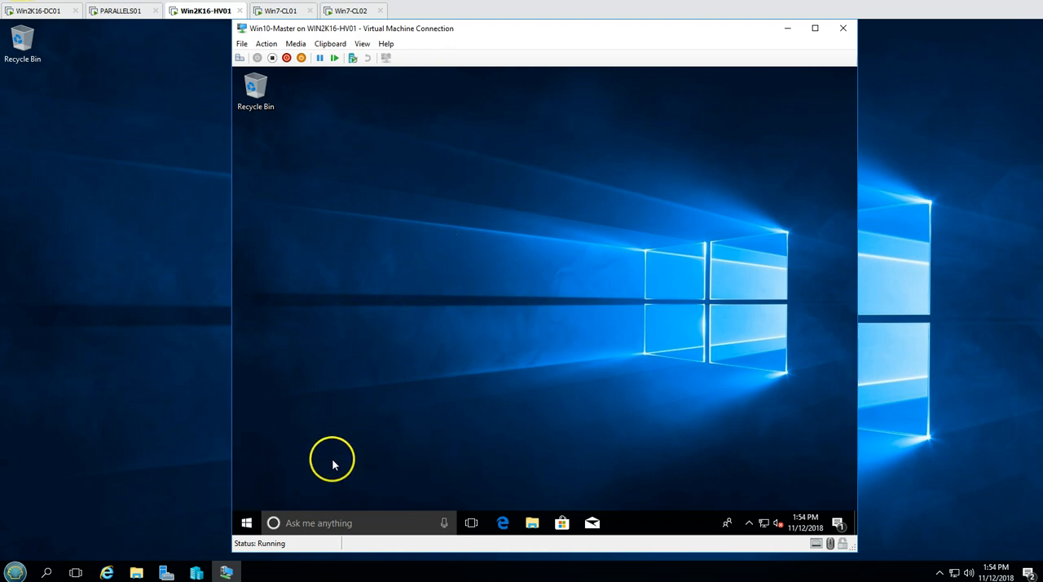
Check the Windows edition, processor and installed memory in the properties of This PC inside Win10-Master
{"action": "left_click", "coordinate": [246, 521]}
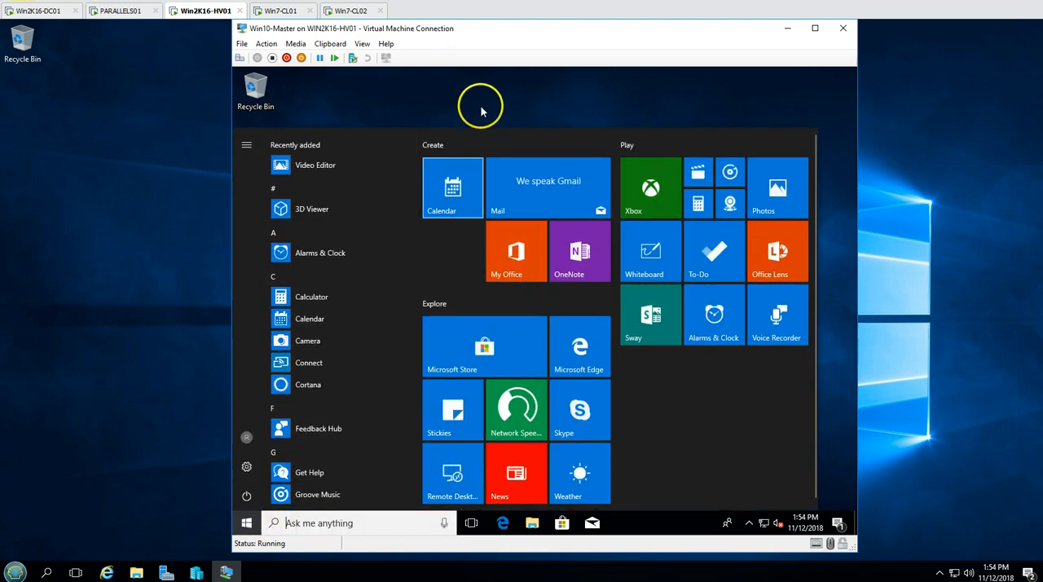
{"action": "left_click", "coordinate": [481, 110]}
{"action": "left_click", "coordinate": [531, 524]}
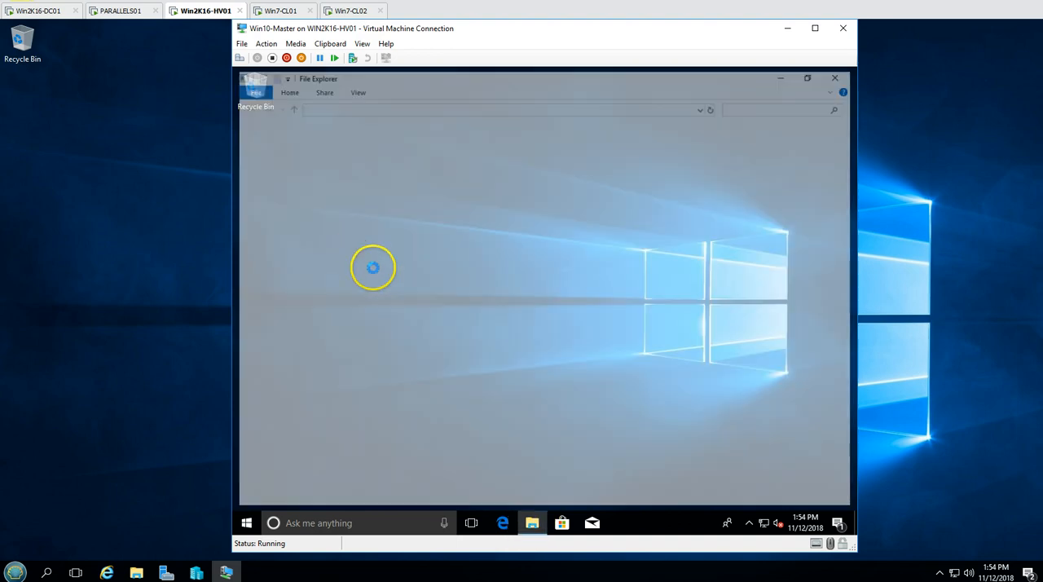
{"action": "left_click", "coordinate": [271, 260]}
{"action": "right_click", "coordinate": [273, 262]}
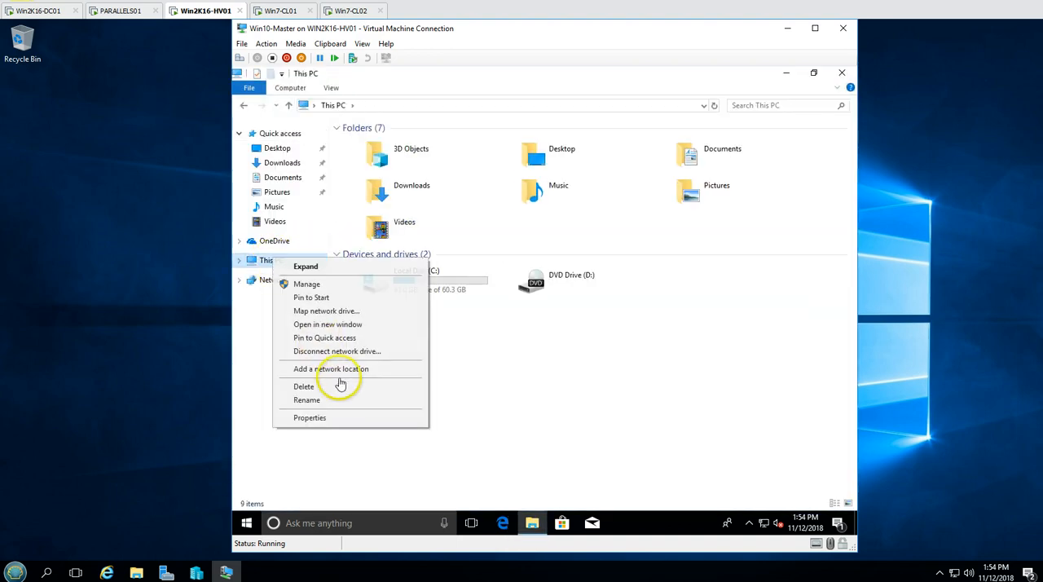
{"action": "left_click", "coordinate": [330, 421]}
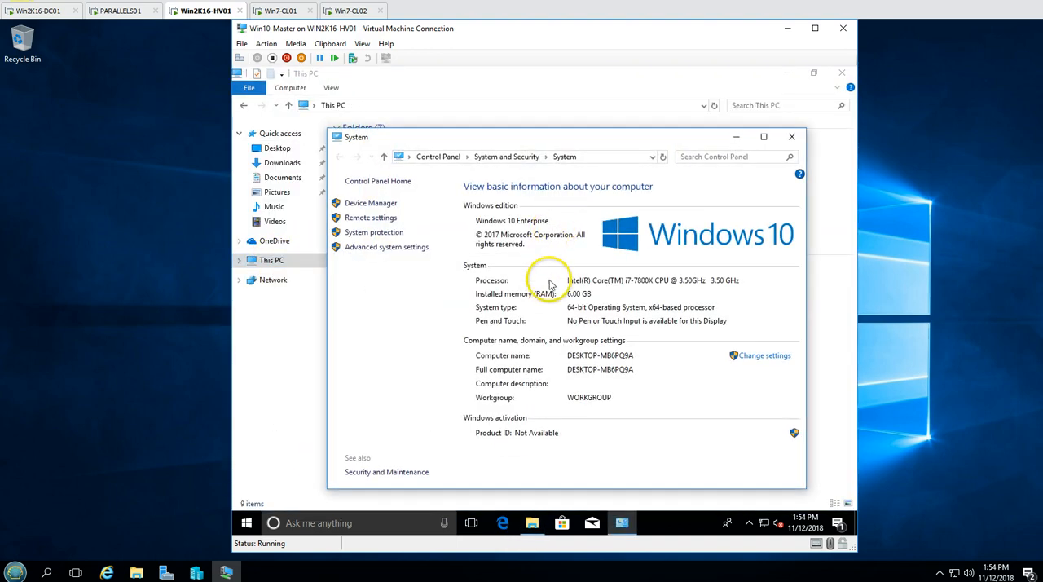
{"action": "left_click", "coordinate": [792, 140]}
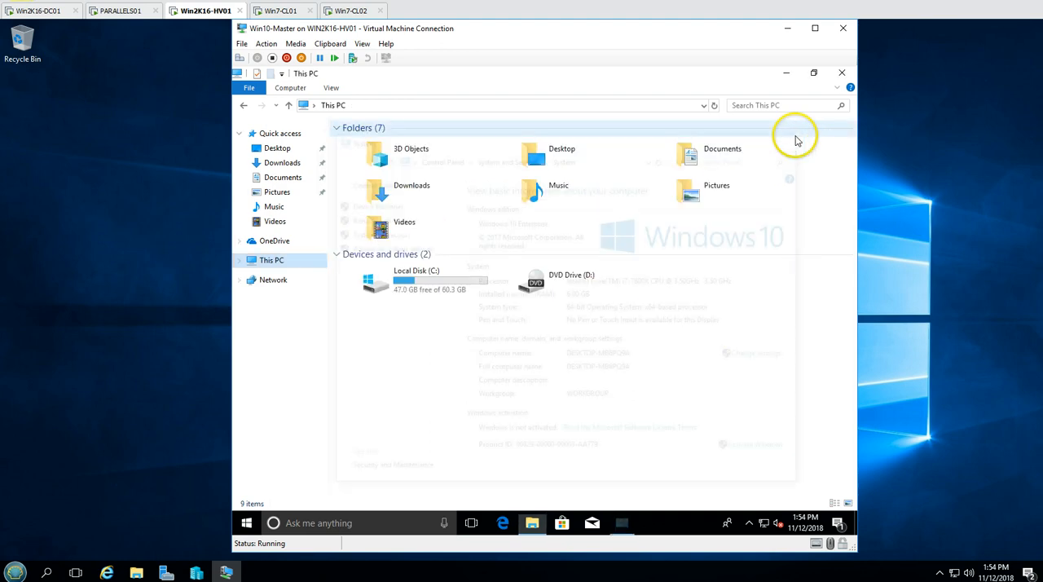
Rename the local disk C: inside Win10-Master to OSDisk
{"action": "left_click", "coordinate": [377, 274]}
{"action": "left_click", "coordinate": [407, 271]}
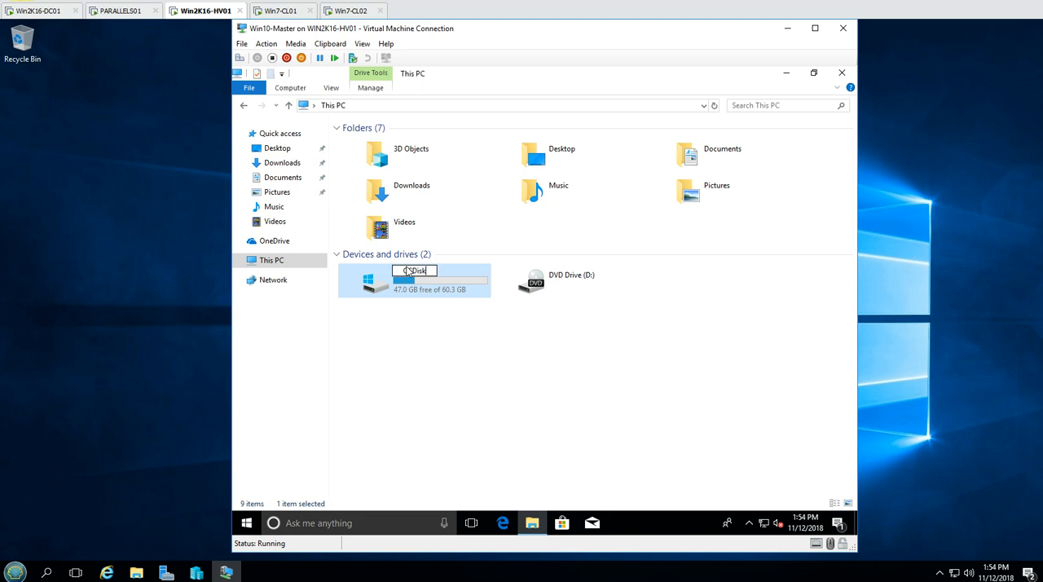
{"action": "type", "text": "OSDisk"}
{"action": "left_click", "coordinate": [440, 312]}
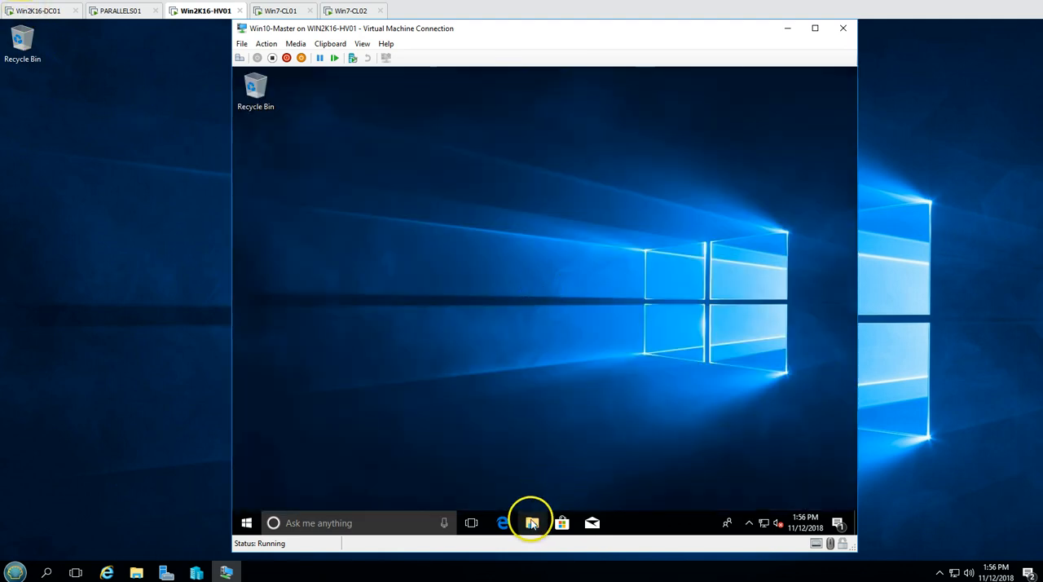
Reopen This PC inside Win10-Master and view the properties of the OSDisk (C:) drive
{"action": "left_click", "coordinate": [533, 519]}
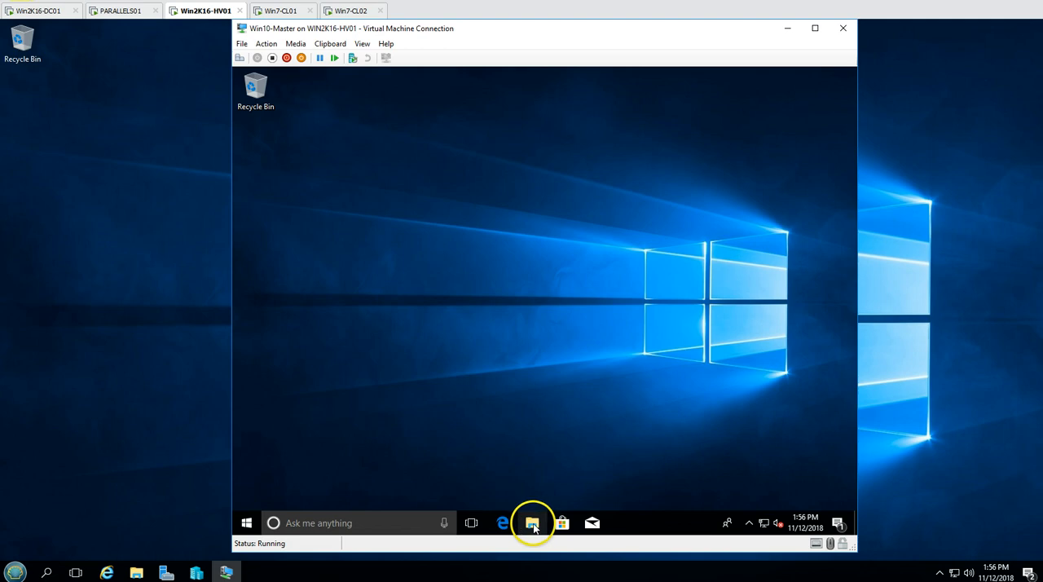
{"action": "left_click", "coordinate": [272, 260]}
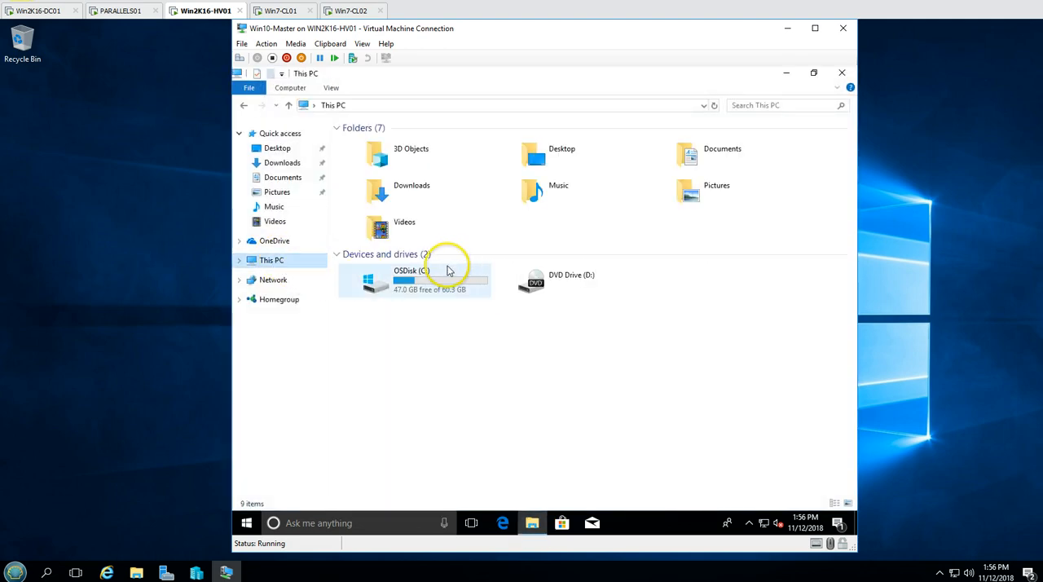
{"action": "left_click", "coordinate": [403, 293]}
{"action": "right_click", "coordinate": [403, 294]}
{"action": "left_click", "coordinate": [470, 483]}
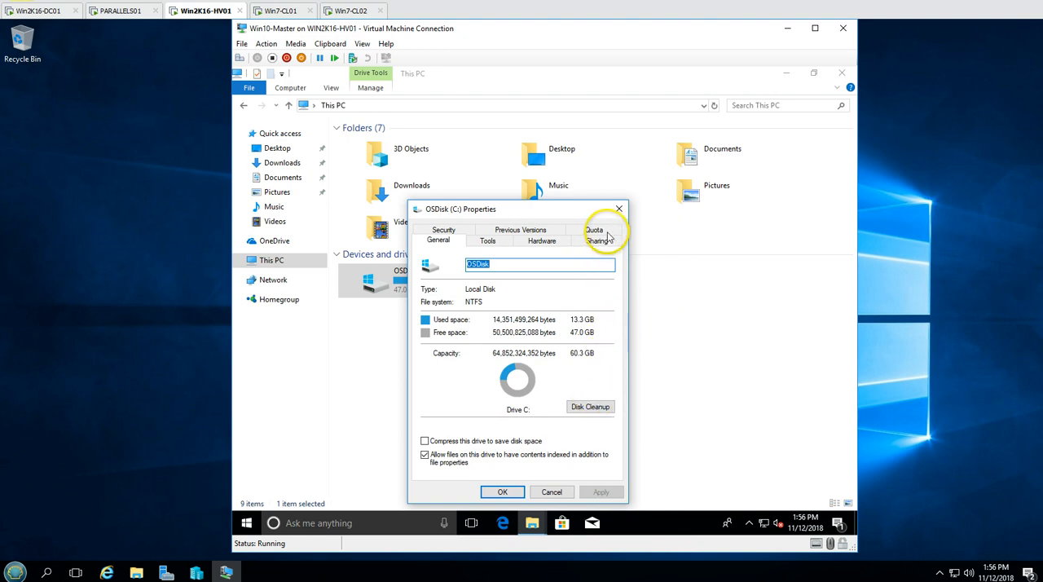
Open the computer name and domain change dialog from the system properties of Win10-Master
{"action": "left_click", "coordinate": [272, 260]}
{"action": "right_click", "coordinate": [272, 260]}
{"action": "left_click", "coordinate": [334, 421]}
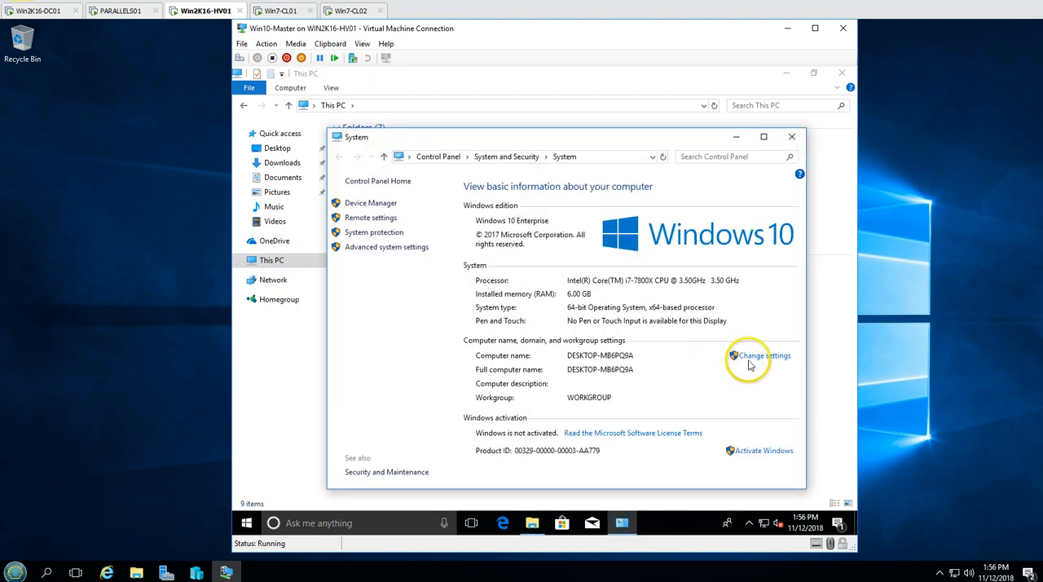
{"action": "left_click", "coordinate": [749, 361]}
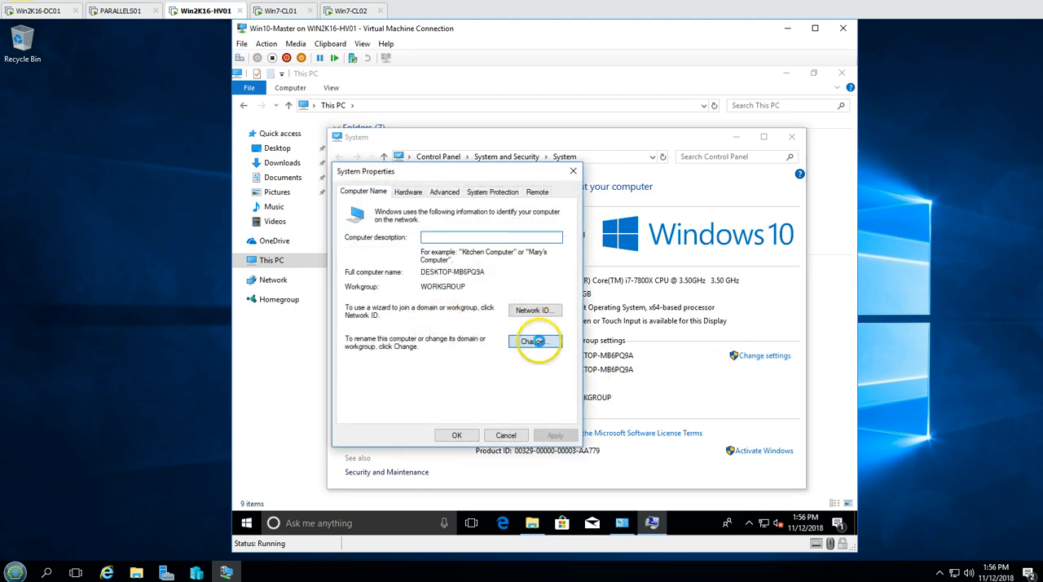
{"action": "left_click", "coordinate": [540, 341]}
Open a command prompt inside Win10-Master and run ipconfig /all to examine its IP and DNS configuration
{"action": "right_click", "coordinate": [246, 522]}
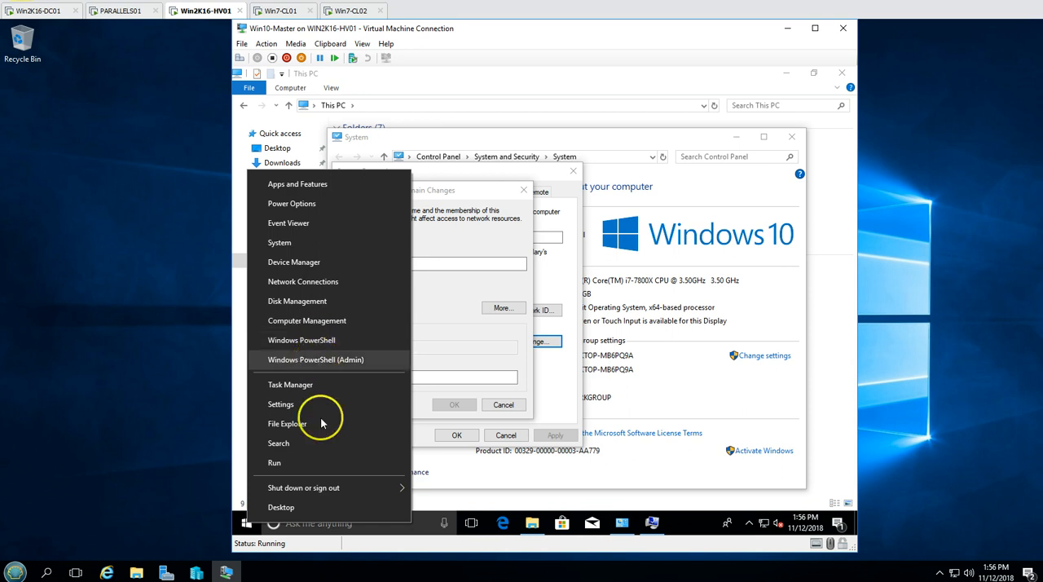
{"action": "left_click", "coordinate": [323, 461]}
{"action": "type", "text": "c"}
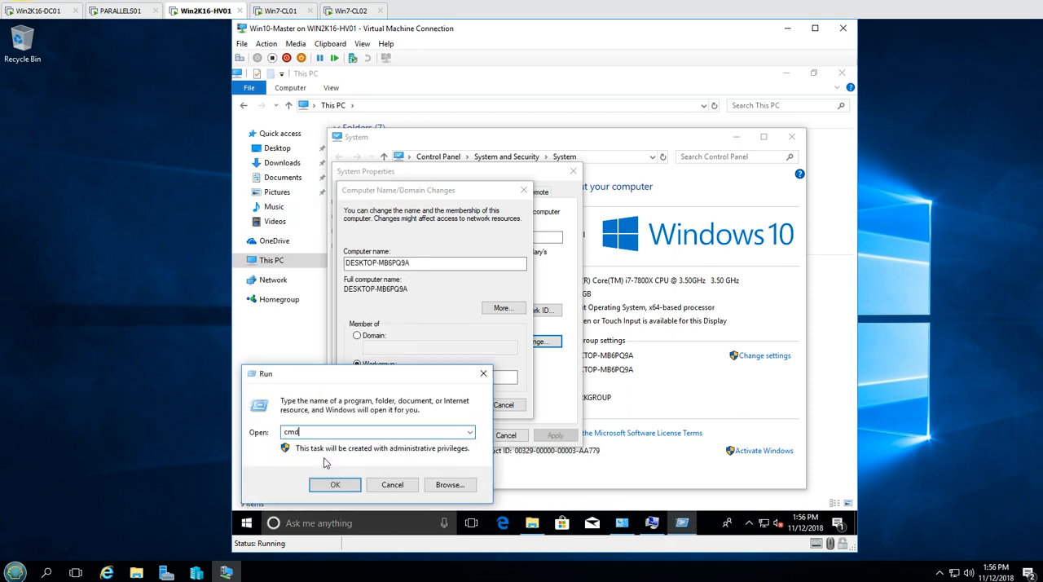
{"action": "type", "text": "md"}
{"action": "key", "text": "Return"}
{"action": "left_click", "coordinate": [421, 294]}
{"action": "type", "text": "ipconfig /all"}
{"action": "key", "text": "Return"}
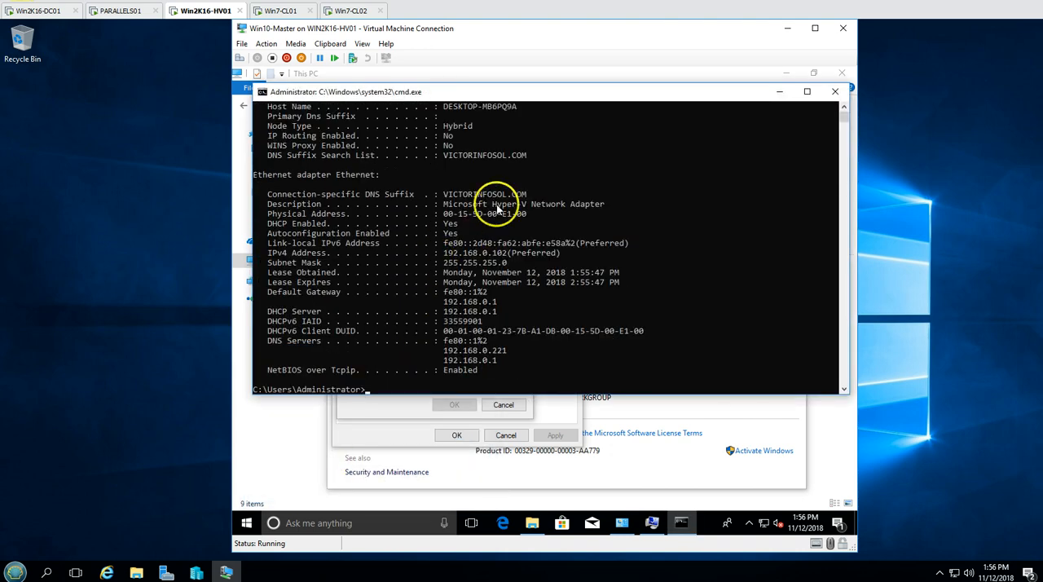
Review the ipconfig network details in the enlarged command prompt, compare them with the demo environment overview, and close the command prompt
{"action": "double_click", "coordinate": [501, 91]}
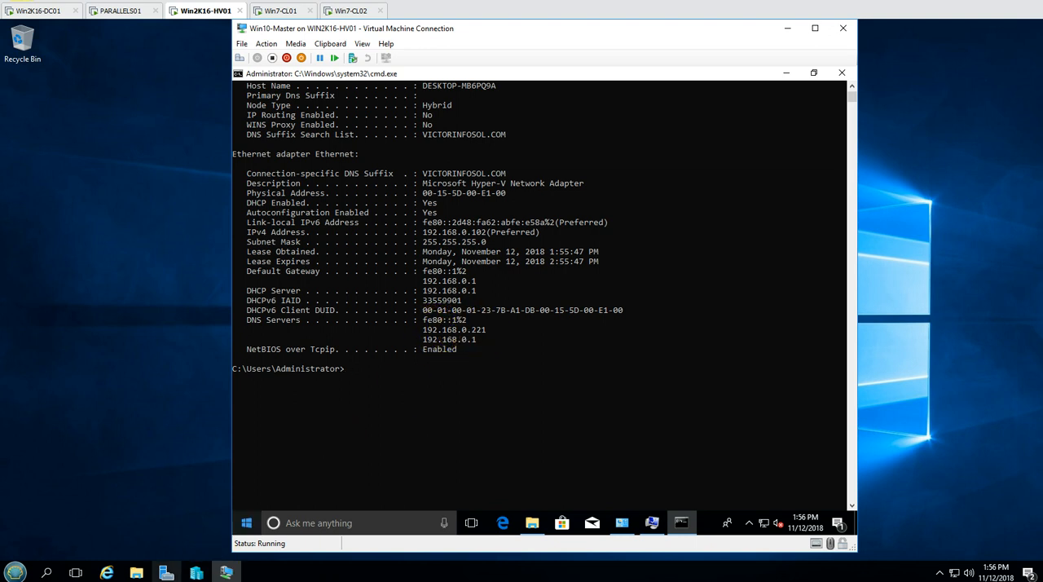
{"action": "left_click", "coordinate": [212, 580]}
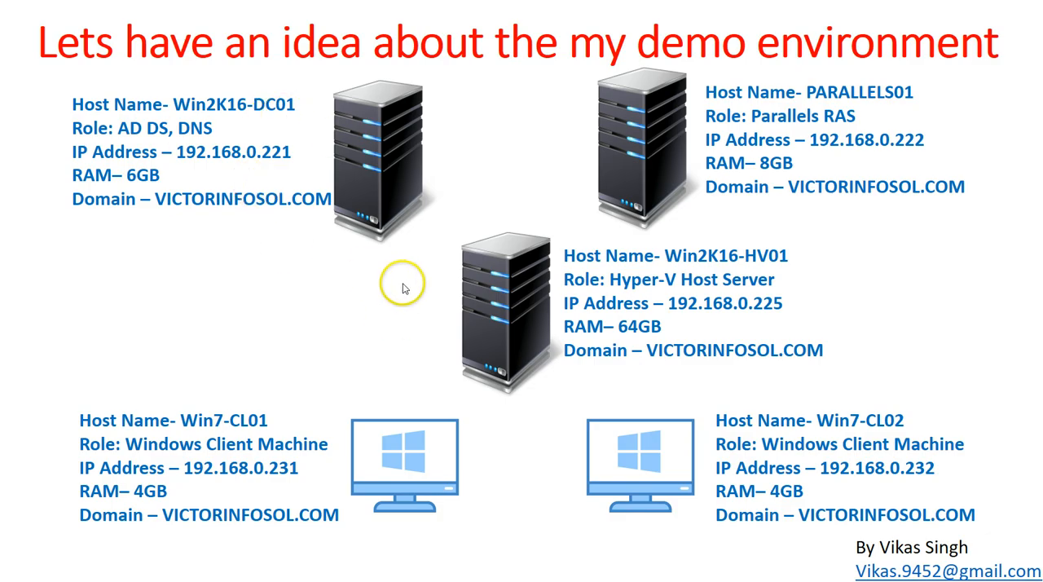
{"action": "key", "text": "alt+Tab"}
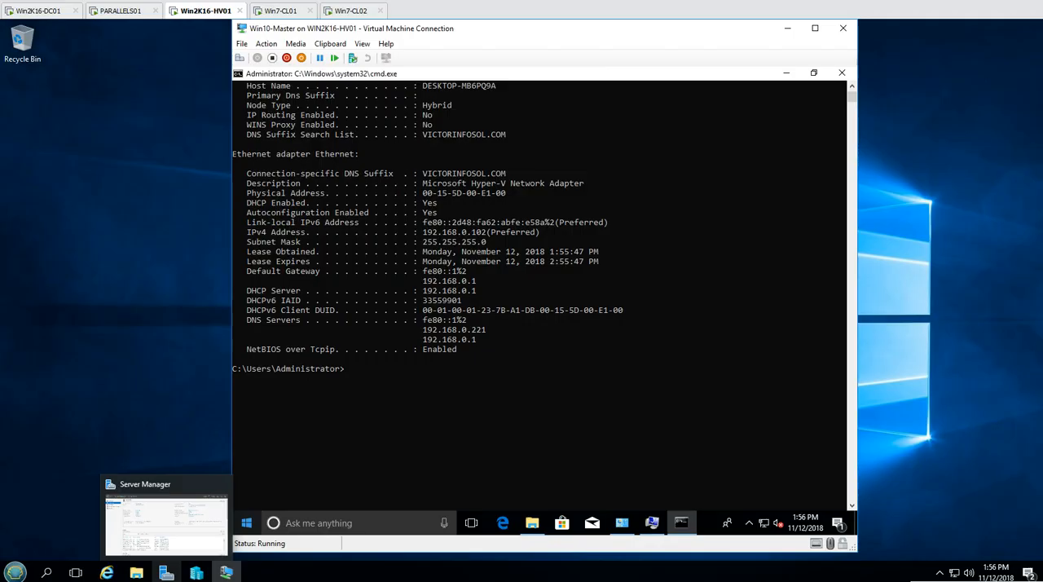
{"action": "left_click", "coordinate": [489, 406]}
{"action": "left_click", "coordinate": [841, 73]}
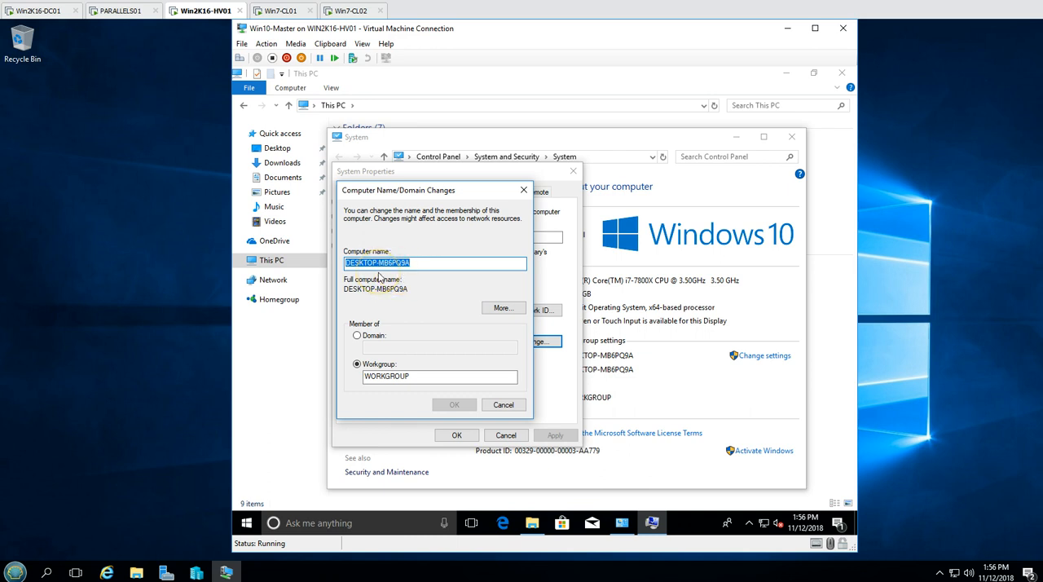
Rename the computer to Win10-Master and join it to the victorinfosol.com domain, entering the domain administrator's account name and password
{"action": "type", "text": "Win10-Master"}
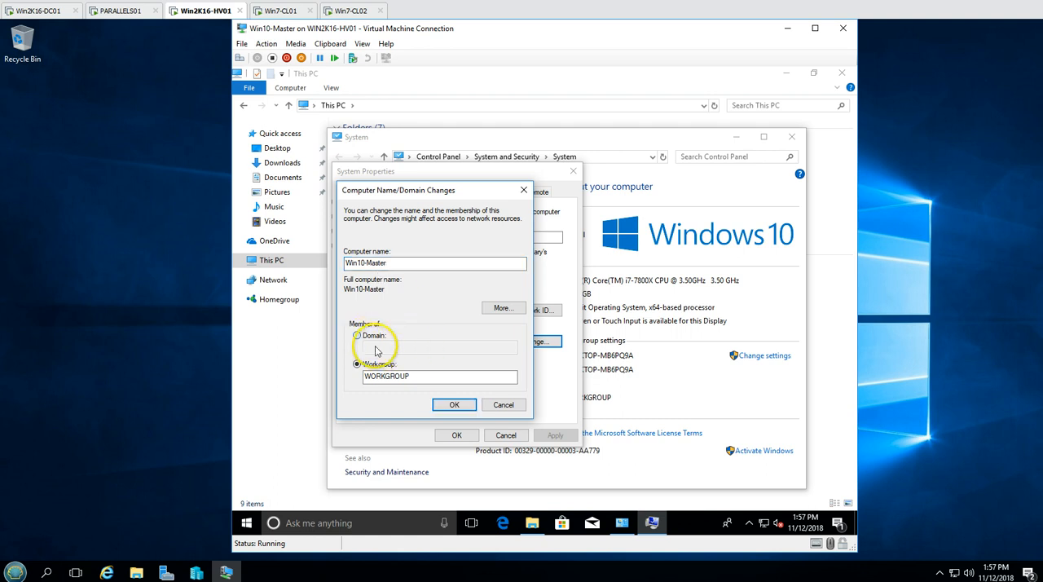
{"action": "left_click", "coordinate": [375, 340]}
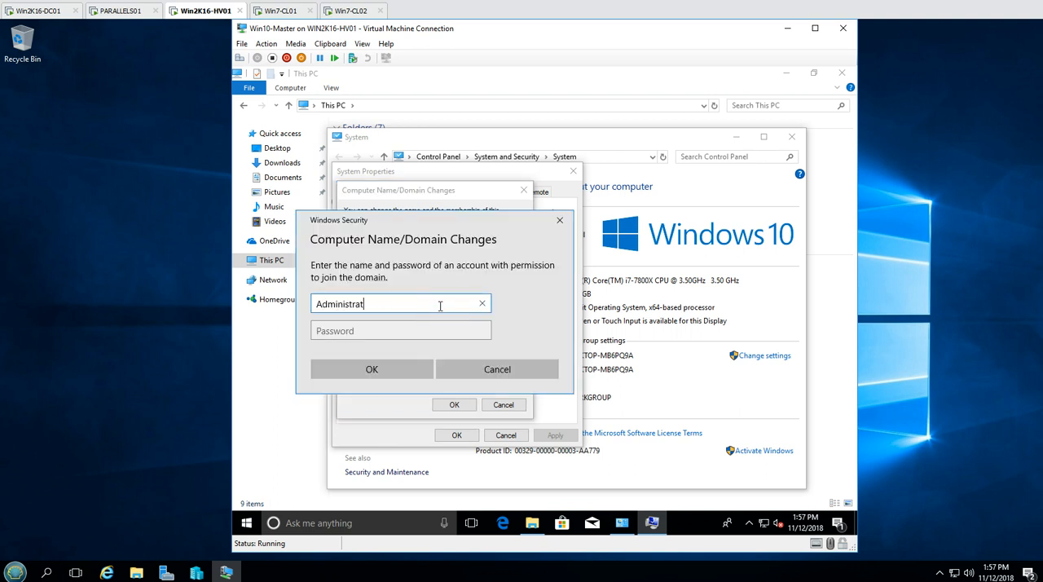
{"action": "key", "text": "Tab"}
{"action": "type", "text": "•••"}
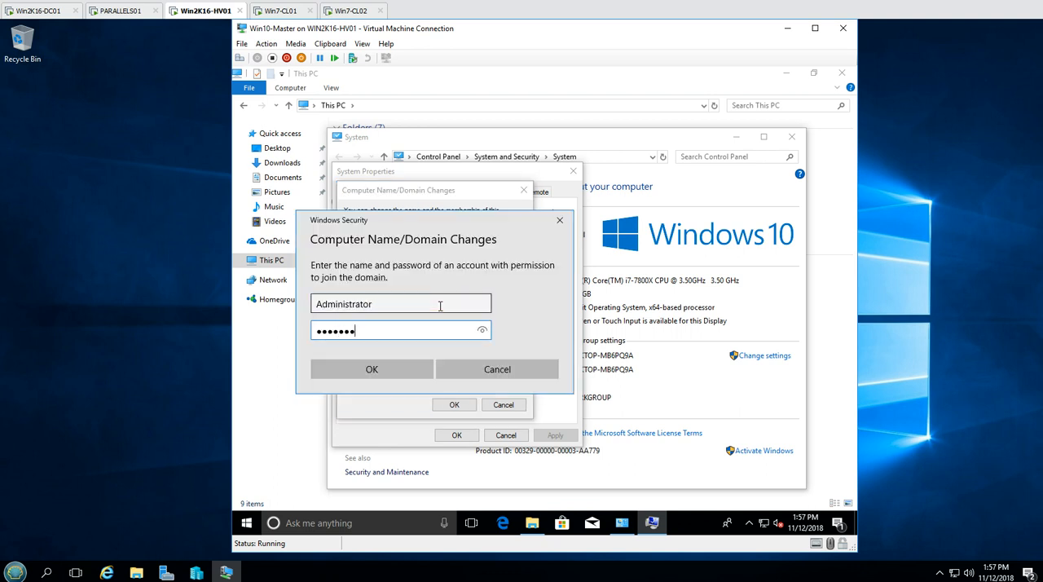
{"action": "type", "text": "•"}
{"action": "key", "text": "Return"}
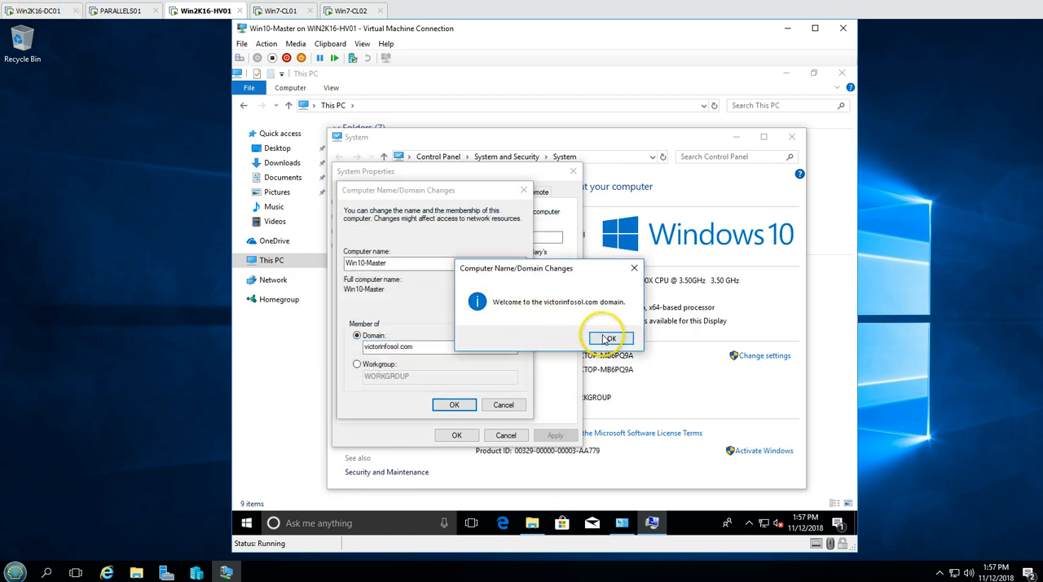
Acknowledge the domain join messages, close System Properties, and restart Win10-Master to apply the changes
{"action": "left_click", "coordinate": [609, 337]}
{"action": "left_click", "coordinate": [619, 310]}
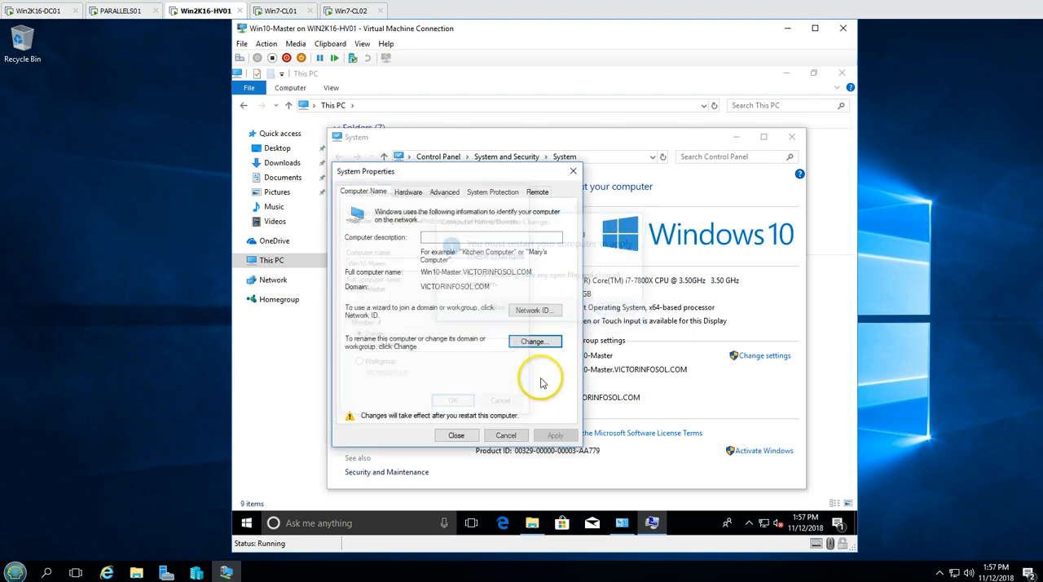
{"action": "left_click", "coordinate": [458, 434]}
{"action": "left_click", "coordinate": [543, 307]}
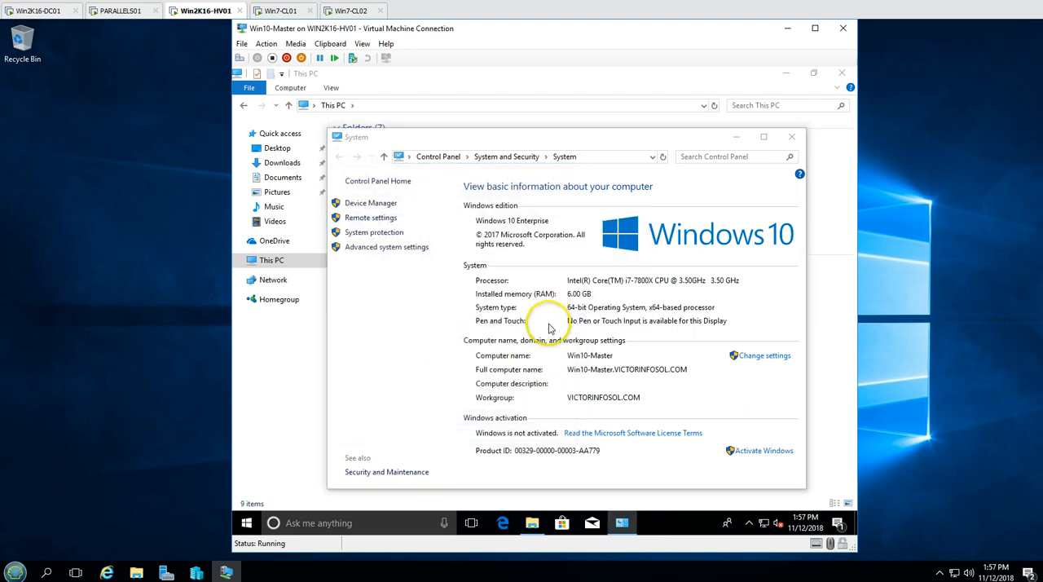
Switch to Win2K16-DC01 and open Active Directory Users and Computers in a maximized window
{"action": "left_click", "coordinate": [61, 12]}
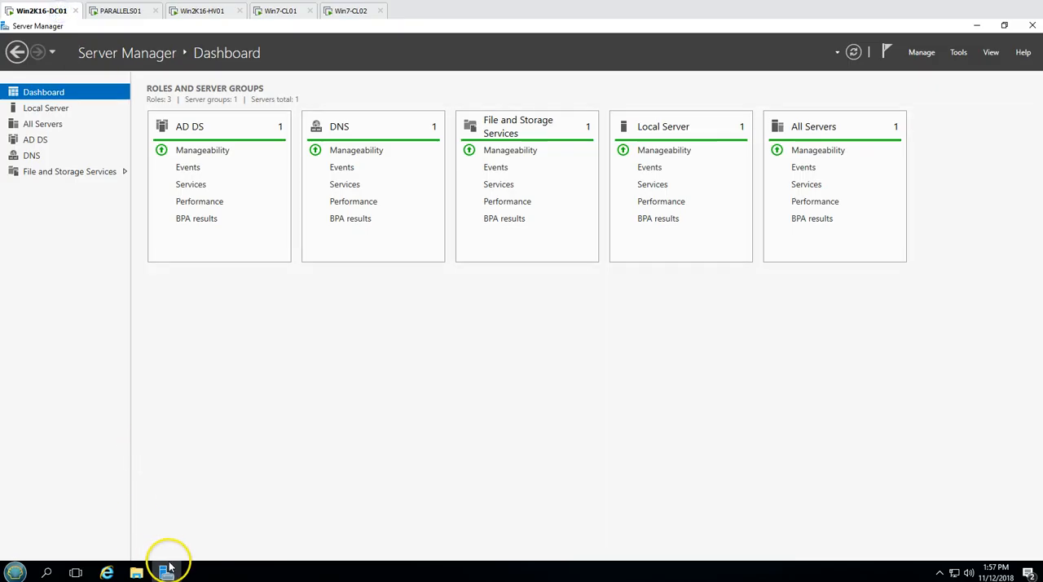
{"action": "left_click", "coordinate": [958, 53]}
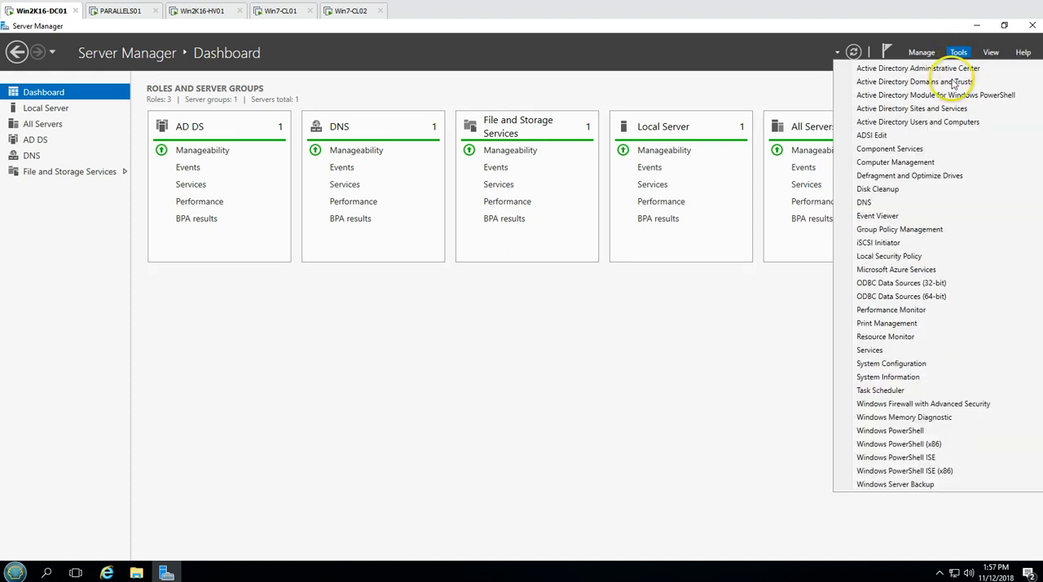
{"action": "left_click", "coordinate": [942, 122]}
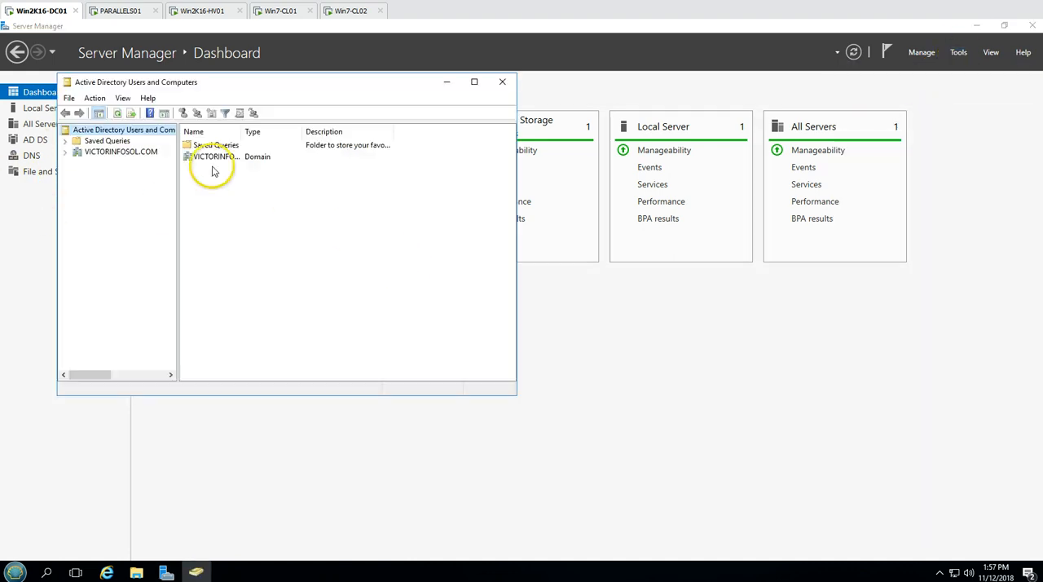
{"action": "double_click", "coordinate": [286, 79]}
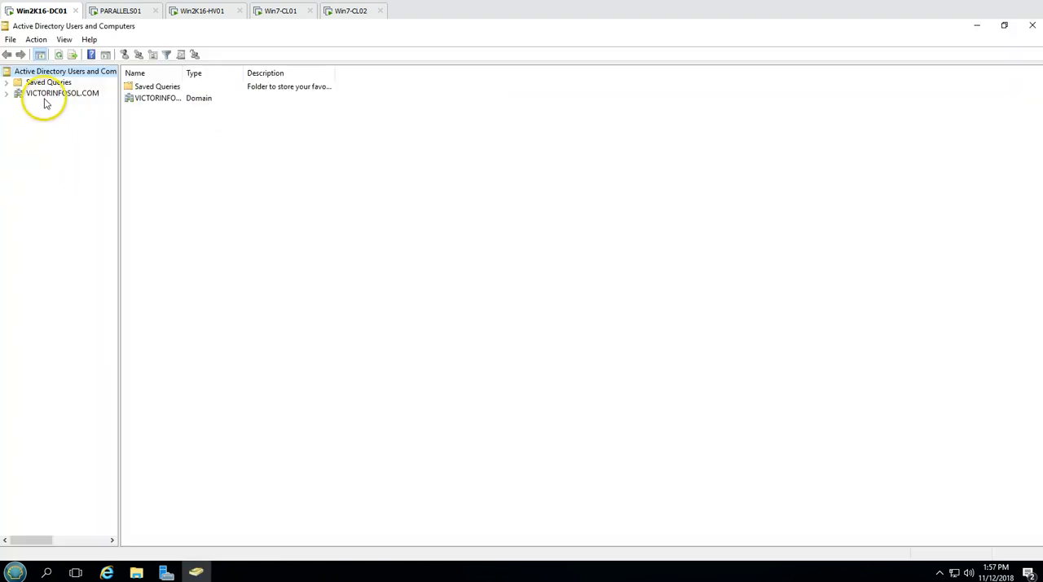
Expand the VICTORINFOSOL.COM domain and the INDIA unit, and check the Computers container for the newly joined computer account
{"action": "left_click_drag", "start_coordinate": [120, 131], "coordinate": [244, 130]}
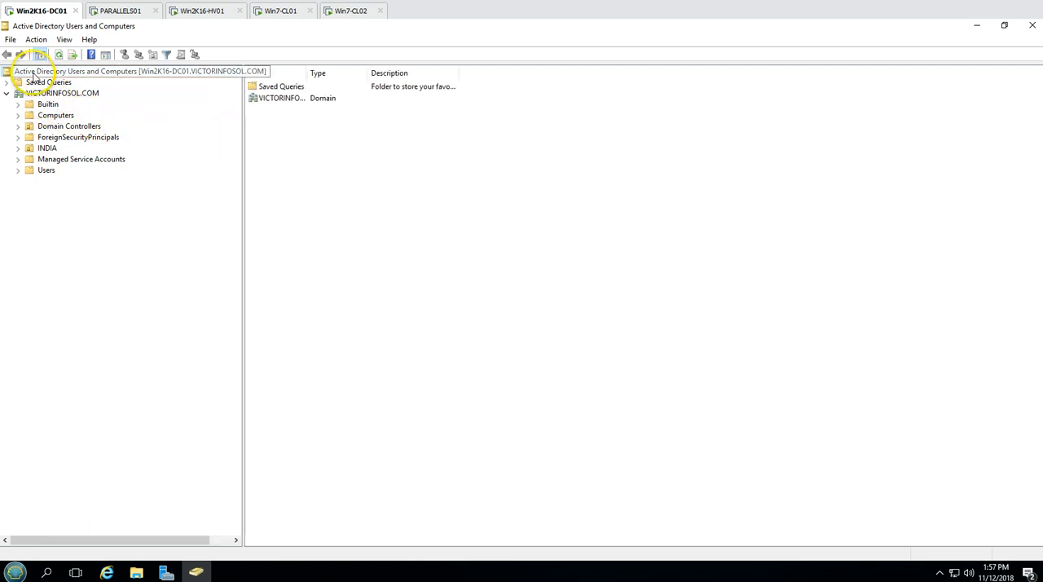
{"action": "left_click", "coordinate": [54, 116]}
{"action": "double_click", "coordinate": [48, 149]}
{"action": "left_click", "coordinate": [47, 104]}
{"action": "left_click", "coordinate": [55, 115]}
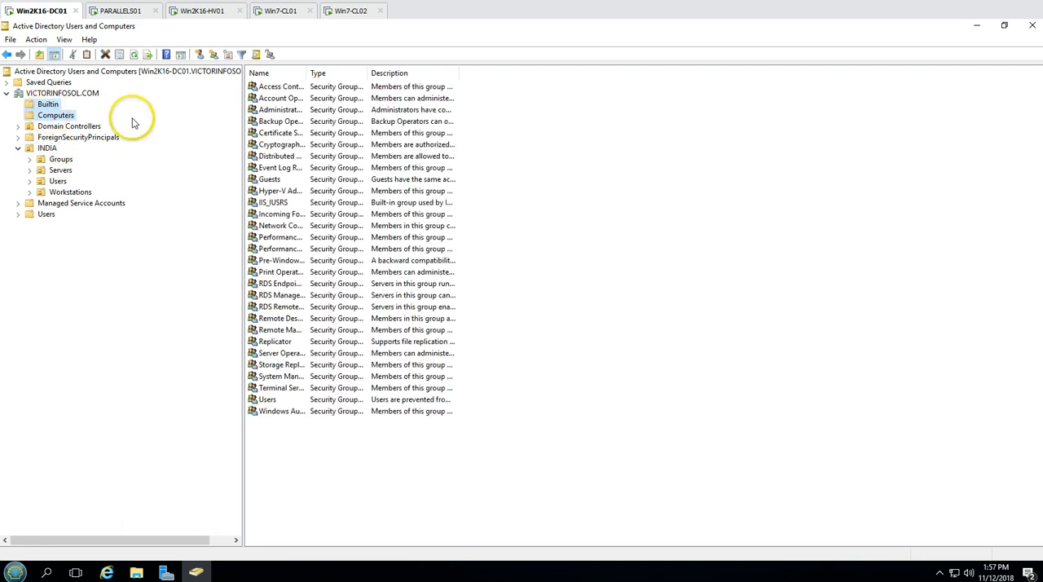
{"action": "double_click", "coordinate": [308, 74]}
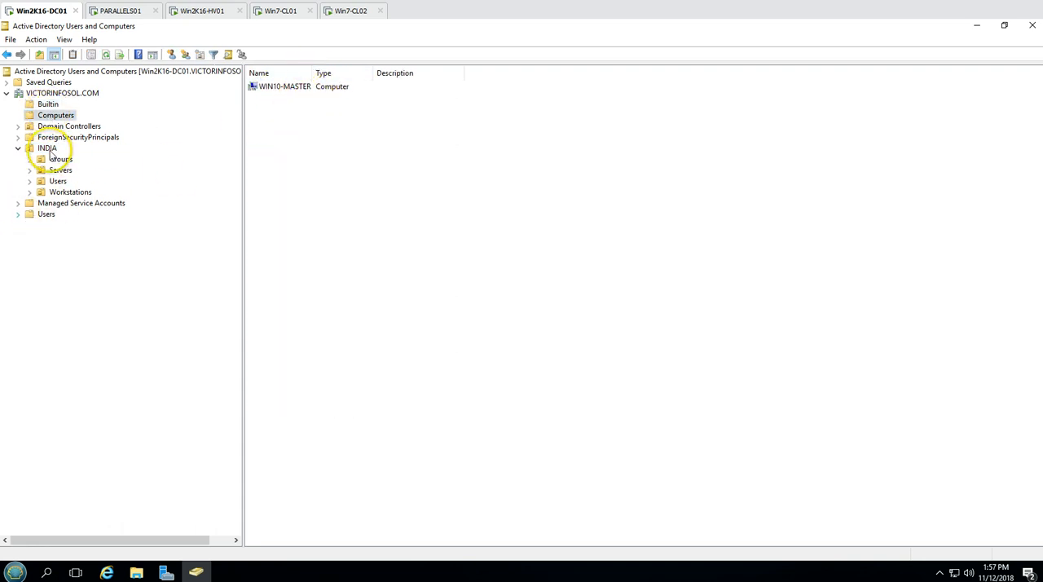
Create an organizational unit named VDIs under INDIA and rename it to VDI
{"action": "right_click", "coordinate": [49, 150]}
{"action": "mouse_move", "coordinate": [81, 203]}
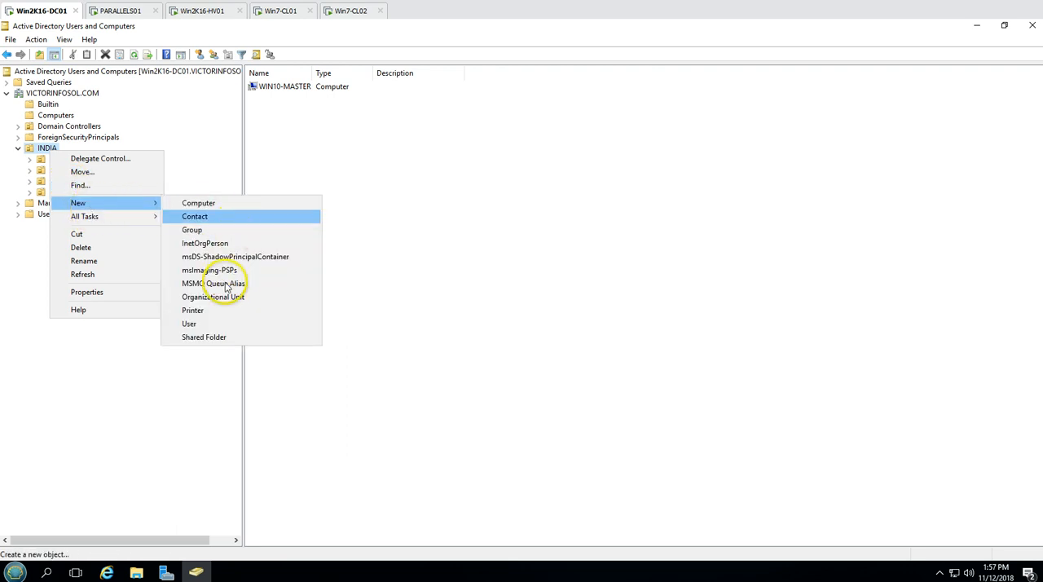
{"action": "left_click", "coordinate": [224, 298]}
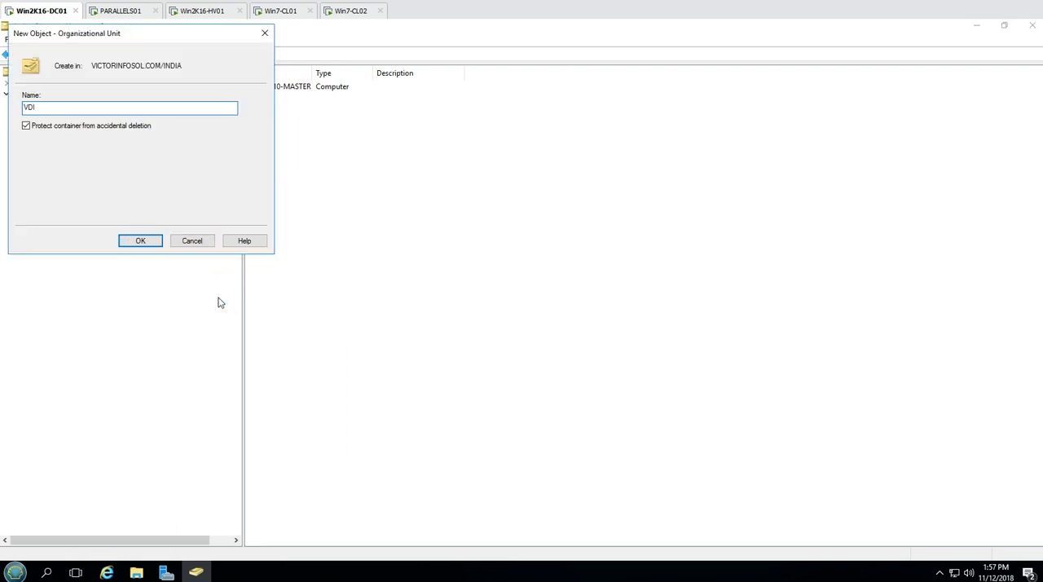
{"action": "key", "text": "Return"}
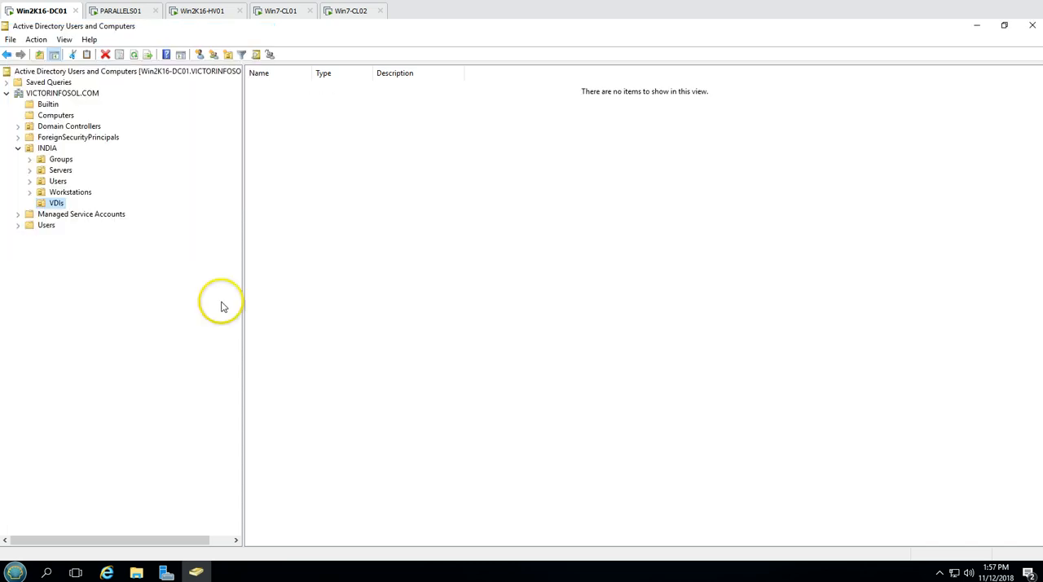
{"action": "right_click", "coordinate": [54, 203]}
{"action": "left_click", "coordinate": [114, 334]}
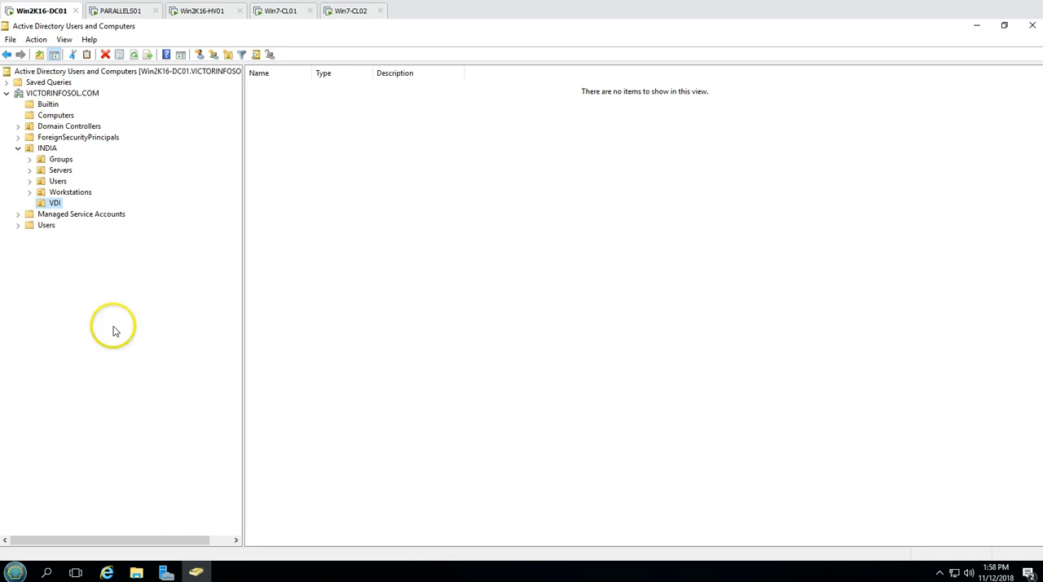
Move the WIN10-MASTER computer account from the Computers container to the VDI organizational unit and view that unit's contents
{"action": "left_click", "coordinate": [57, 117]}
{"action": "left_click_drag", "start_coordinate": [284, 87], "coordinate": [55, 205]}
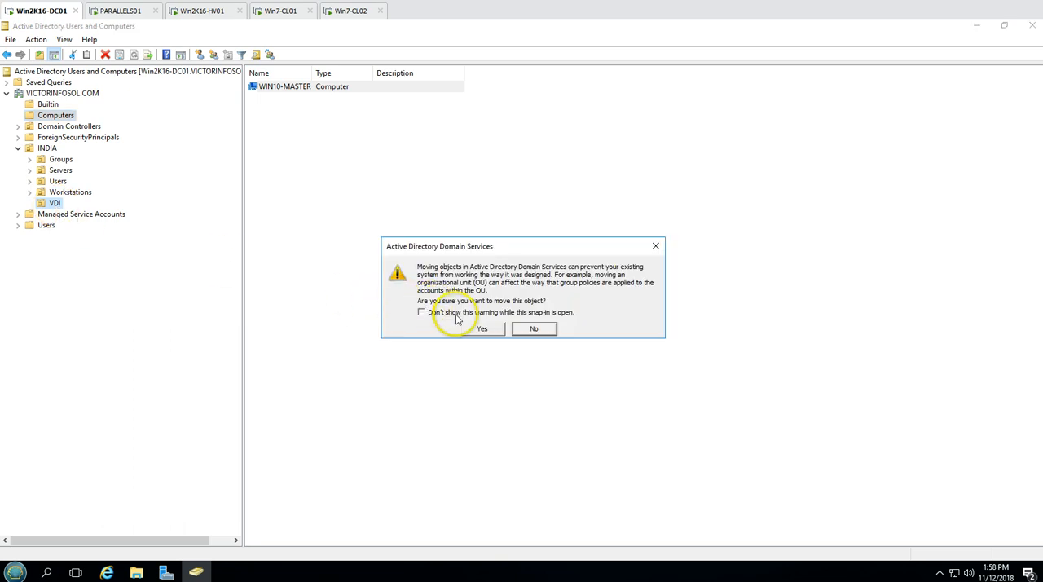
{"action": "left_click", "coordinate": [484, 329]}
{"action": "left_click", "coordinate": [55, 203]}
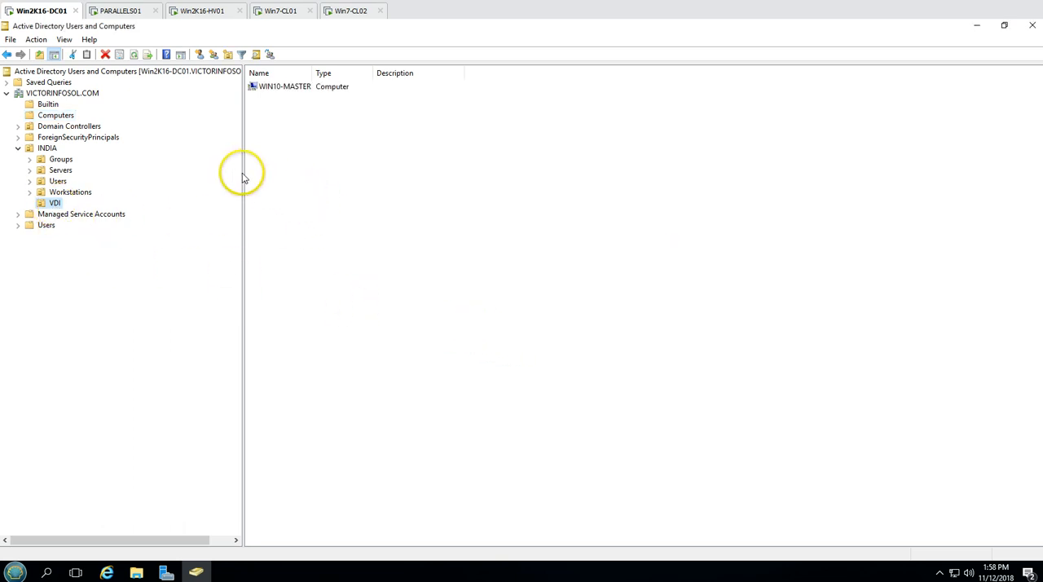
{"action": "left_click_drag", "start_coordinate": [243, 172], "coordinate": [149, 172]}
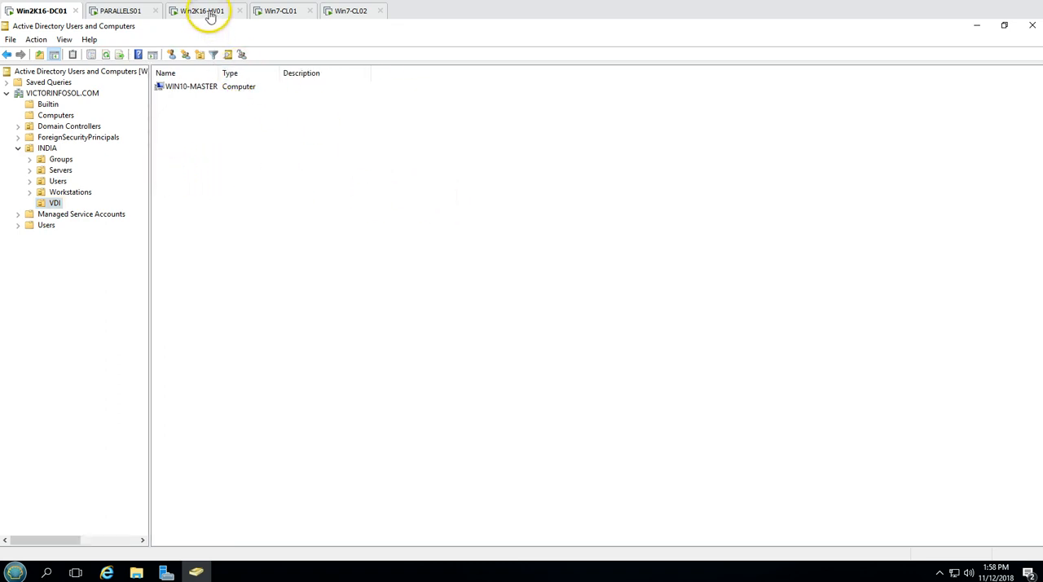
Return to Win10-Master on Win2K16-HV01 and sign in as VICTORINFOSOL\Administrator with the account password
{"action": "left_click", "coordinate": [205, 12]}
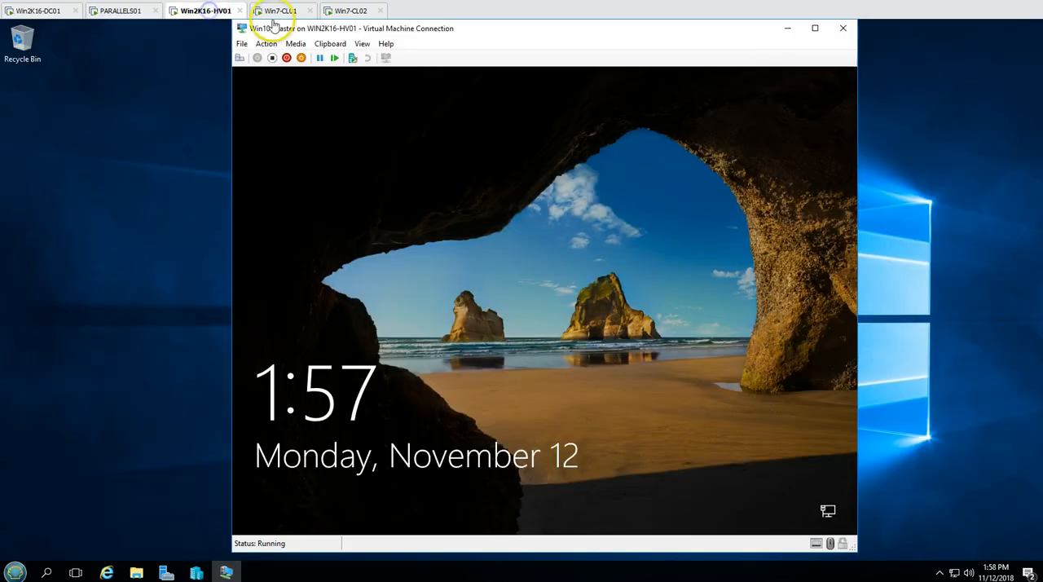
{"action": "left_click", "coordinate": [239, 59]}
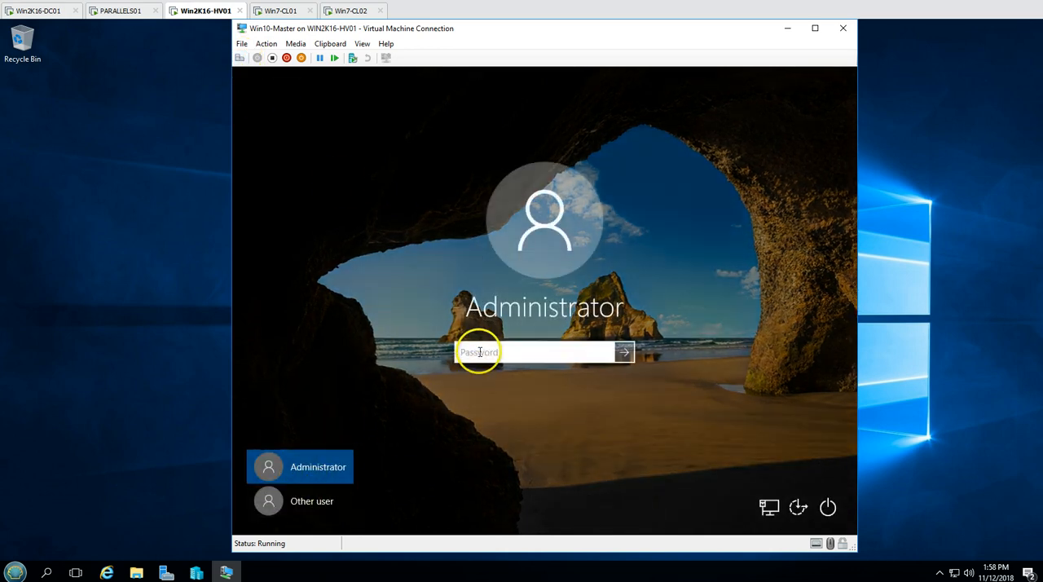
{"action": "left_click", "coordinate": [300, 500]}
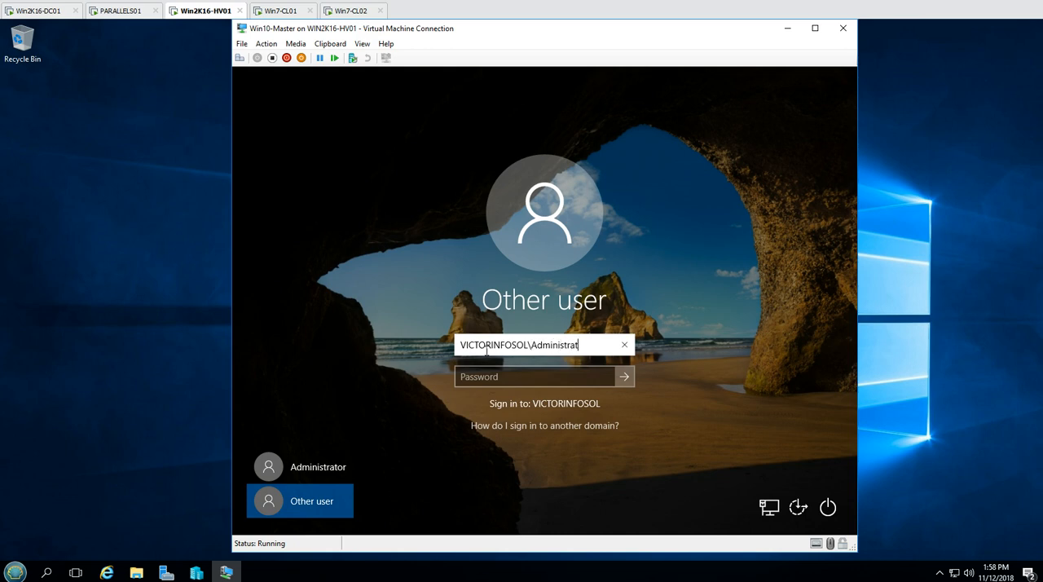
{"action": "key", "text": "Tab"}
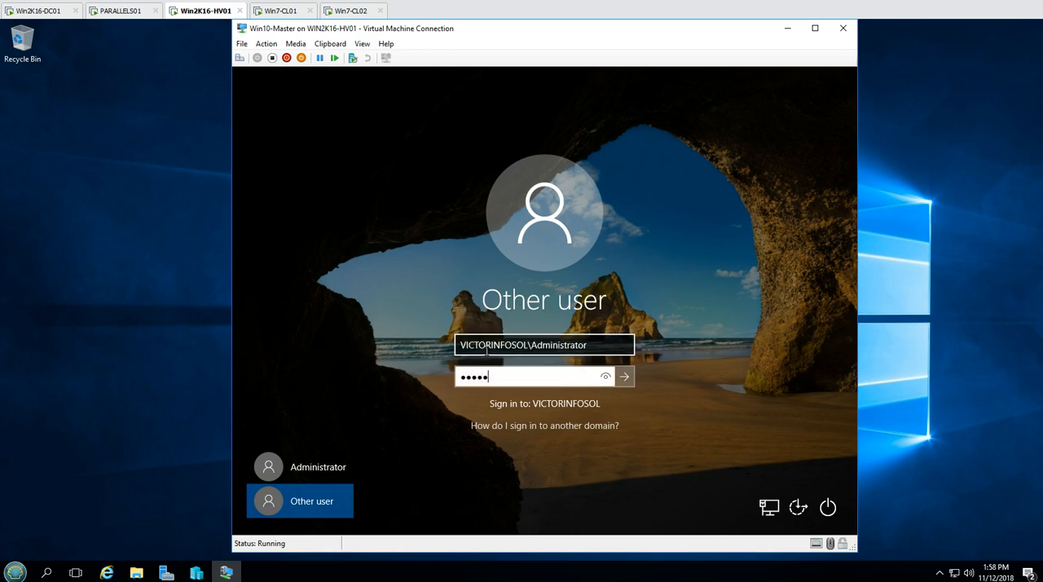
{"action": "key", "text": "Return"}
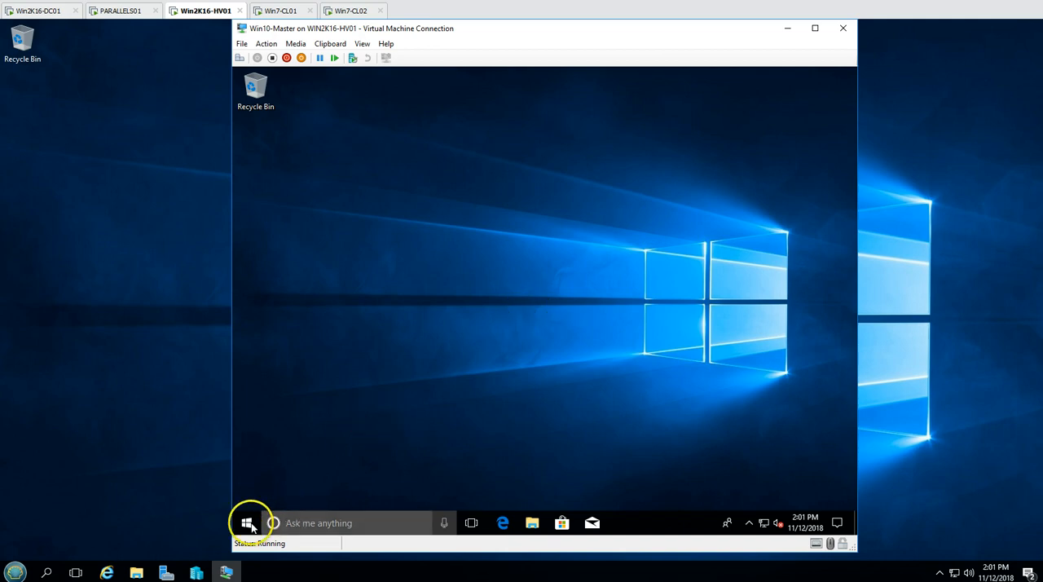
Run whoami in a command prompt inside Win10-Master to check the signed-in account, and close the prompt
{"action": "left_click", "coordinate": [246, 521]}
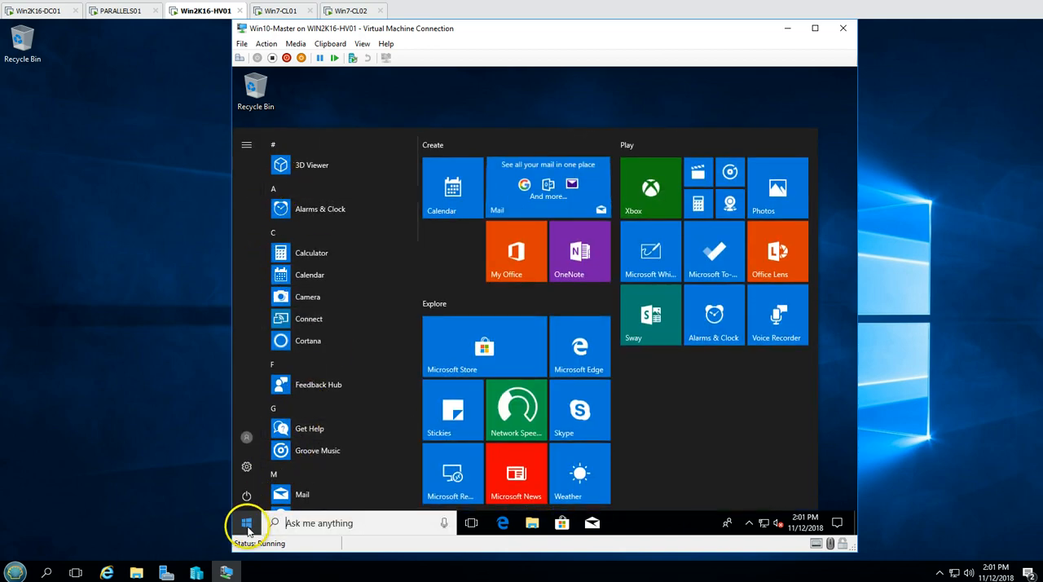
{"action": "right_click", "coordinate": [246, 522]}
{"action": "left_click", "coordinate": [277, 467]}
{"action": "type", "text": "cmd"}
{"action": "key", "text": "Return"}
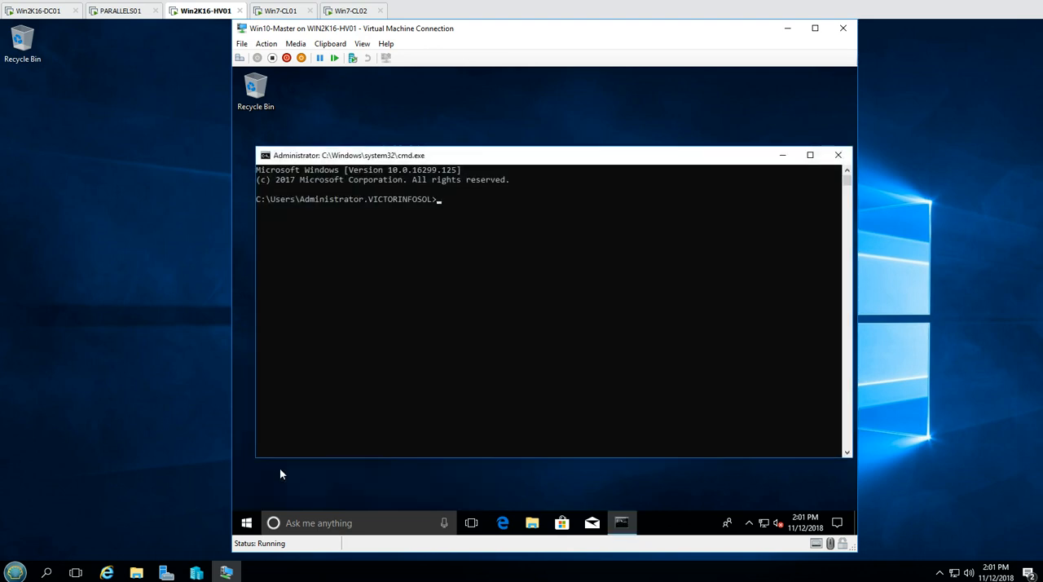
{"action": "type", "text": "whoami"}
{"action": "key", "text": "Return"}
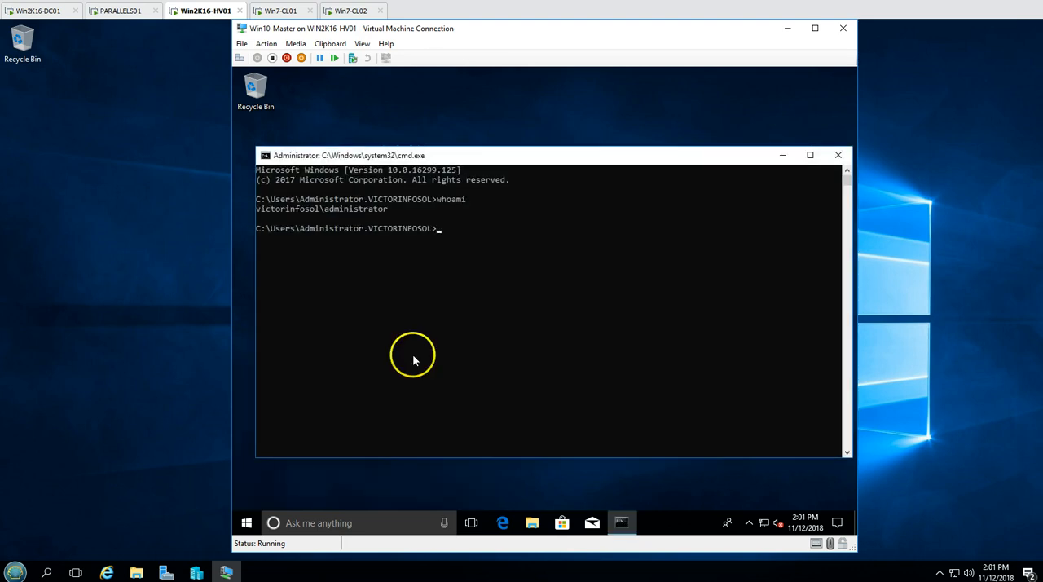
{"action": "left_click", "coordinate": [838, 154]}
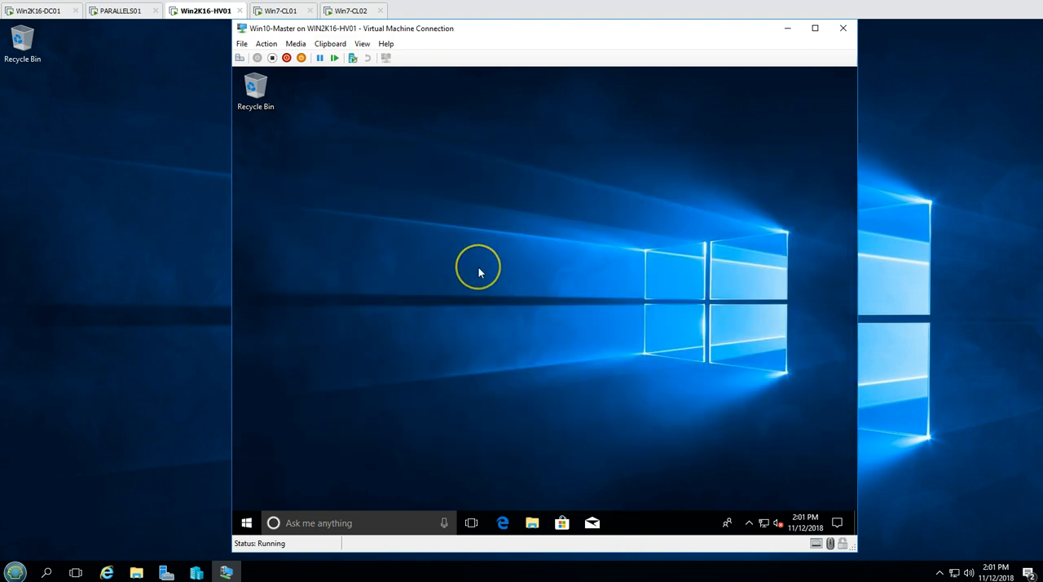
Switch to PARALLELS01 and look for guest VMs to add as a new RAS template, then cancel the guest selection
{"action": "left_click", "coordinate": [122, 12]}
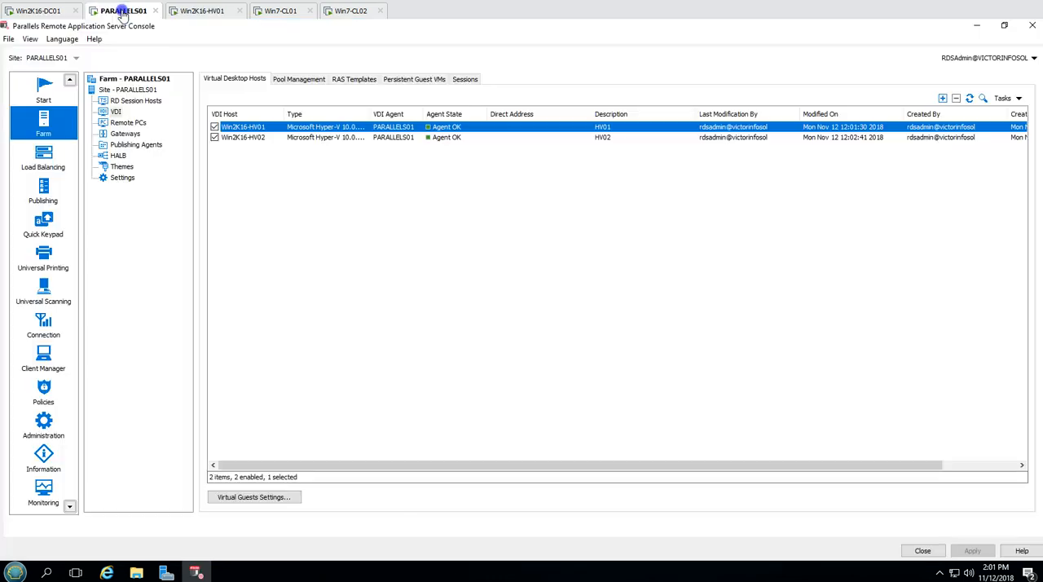
{"action": "left_click", "coordinate": [311, 231]}
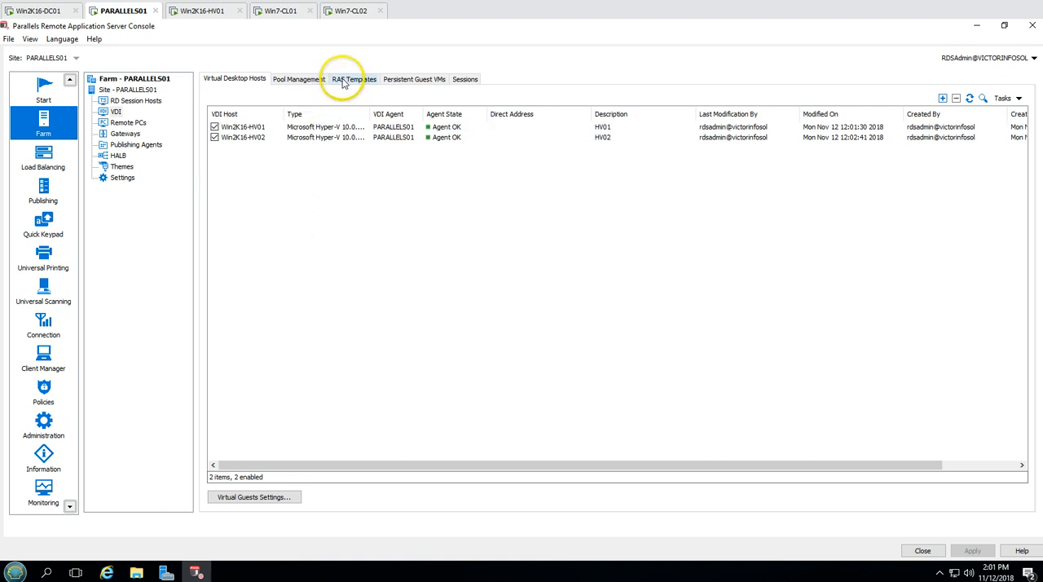
{"action": "left_click", "coordinate": [348, 85]}
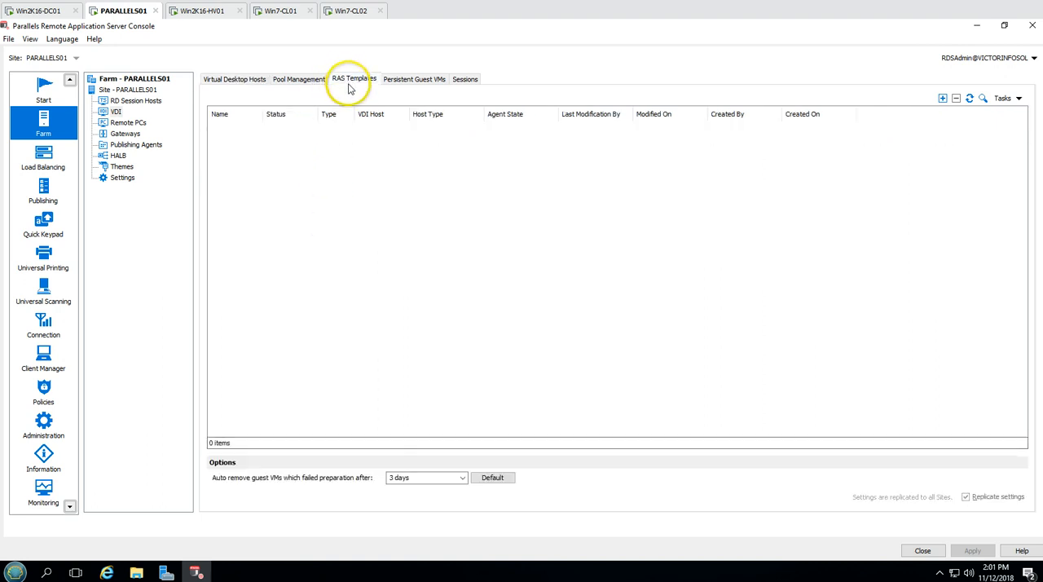
{"action": "left_click", "coordinate": [942, 99]}
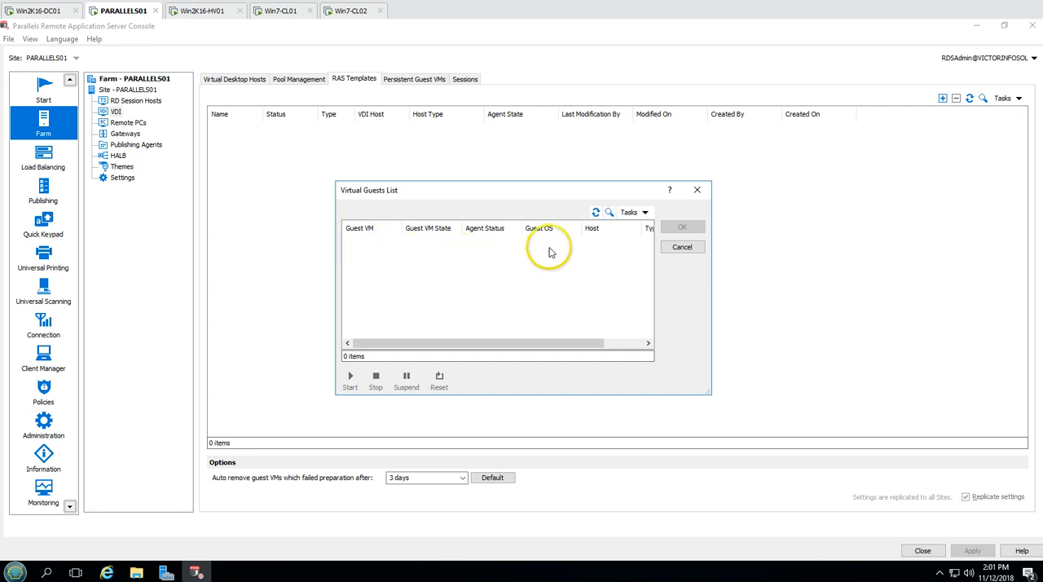
{"action": "left_click", "coordinate": [644, 213]}
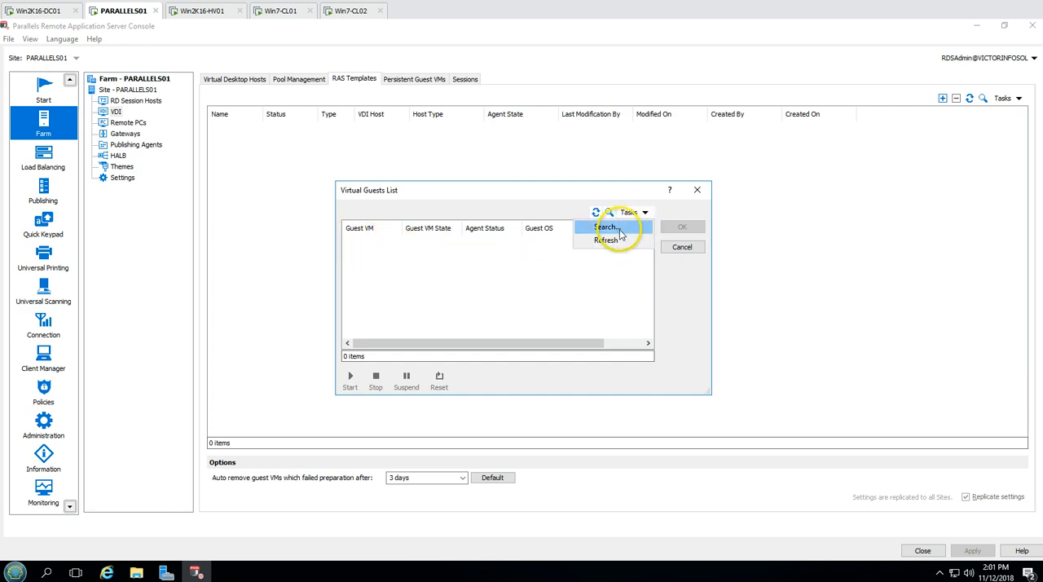
{"action": "left_click", "coordinate": [611, 227]}
{"action": "left_click", "coordinate": [640, 213]}
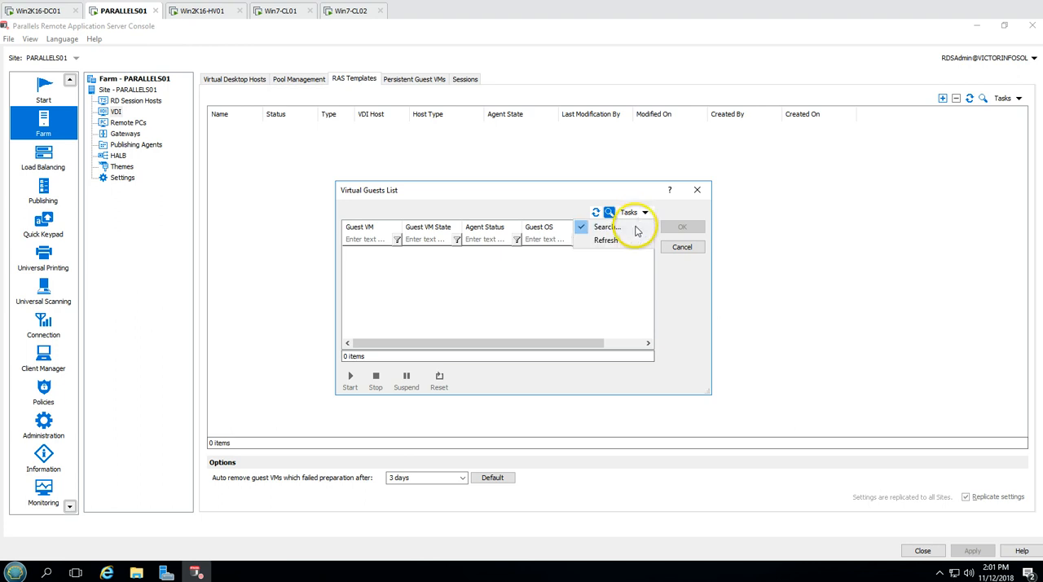
{"action": "left_click", "coordinate": [613, 230]}
{"action": "left_click", "coordinate": [684, 247]}
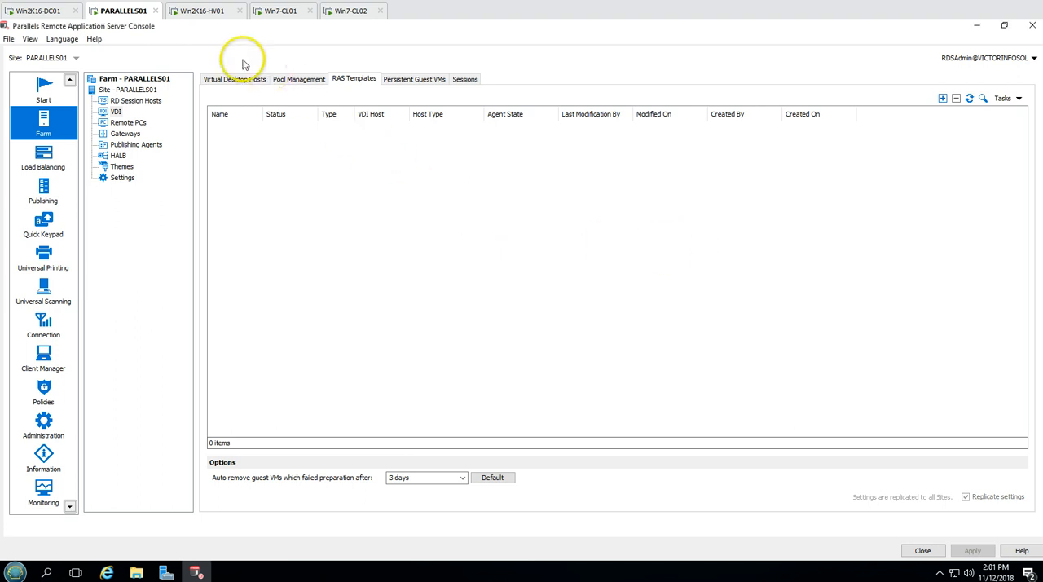
View the Virtual Guests List from the Virtual Desktop Hosts settings and close it
{"action": "left_click", "coordinate": [236, 80]}
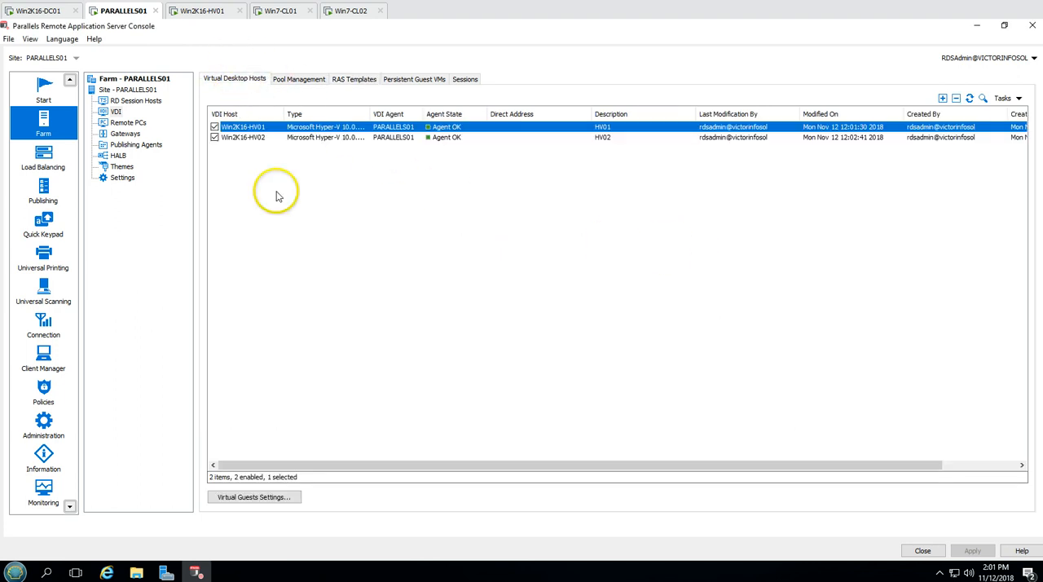
{"action": "left_click", "coordinate": [261, 496]}
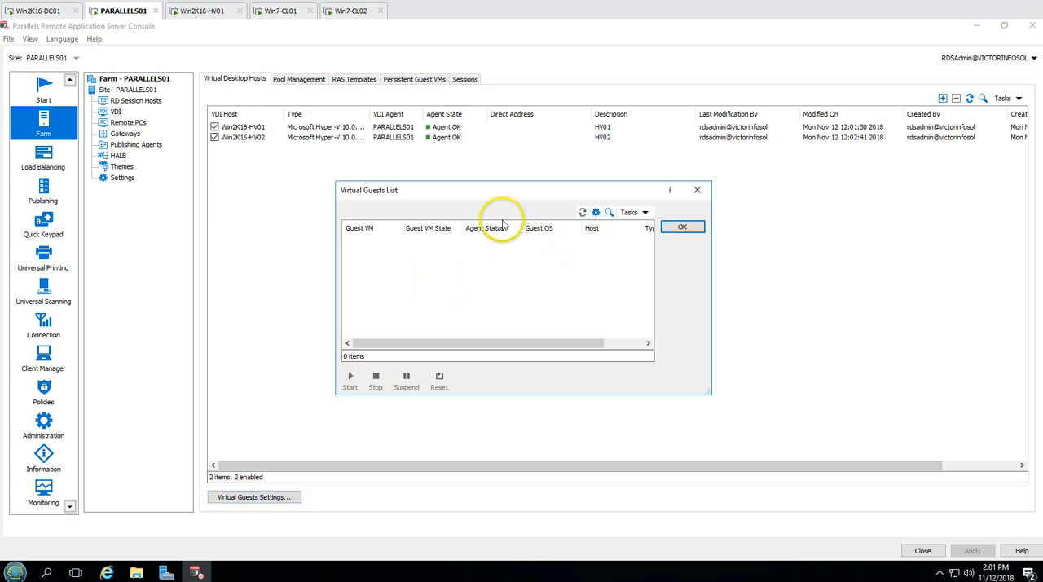
{"action": "left_click", "coordinate": [681, 231]}
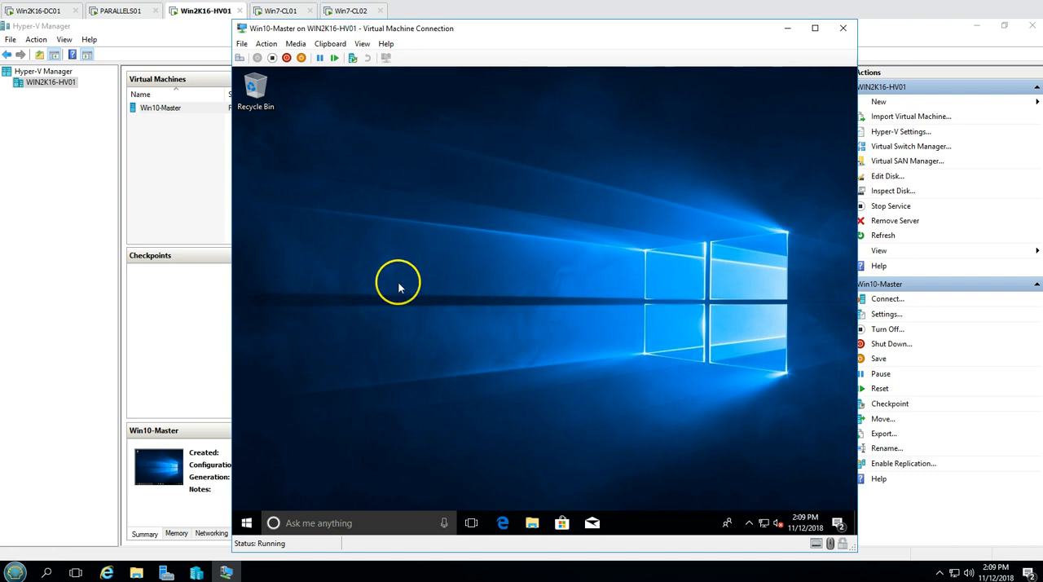
Return to PARALLELS01 and examine the Win10-Master entry in the Virtual Guests List, then close the list
{"action": "left_click", "coordinate": [128, 13]}
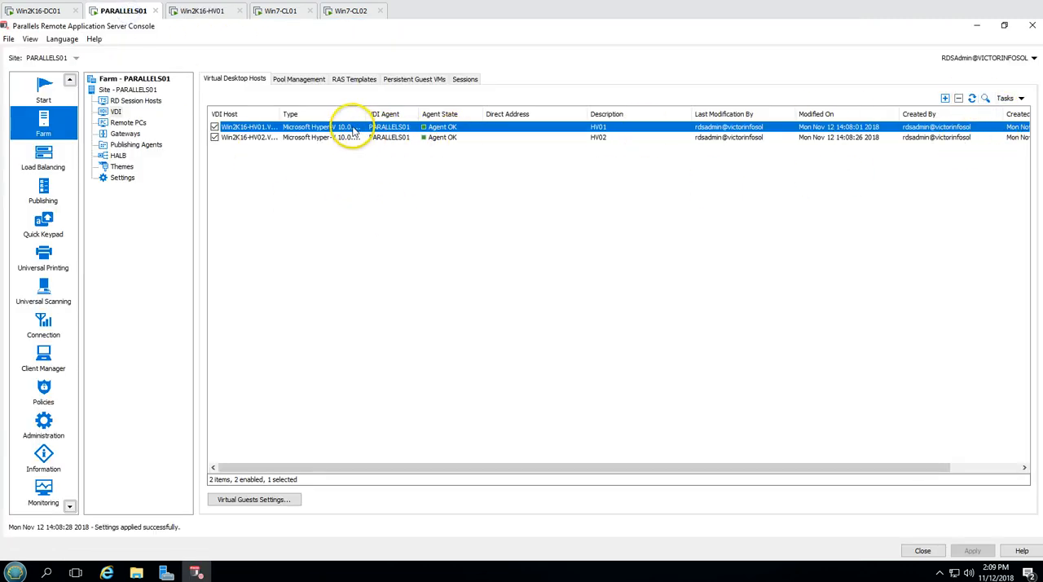
{"action": "left_click", "coordinate": [253, 500]}
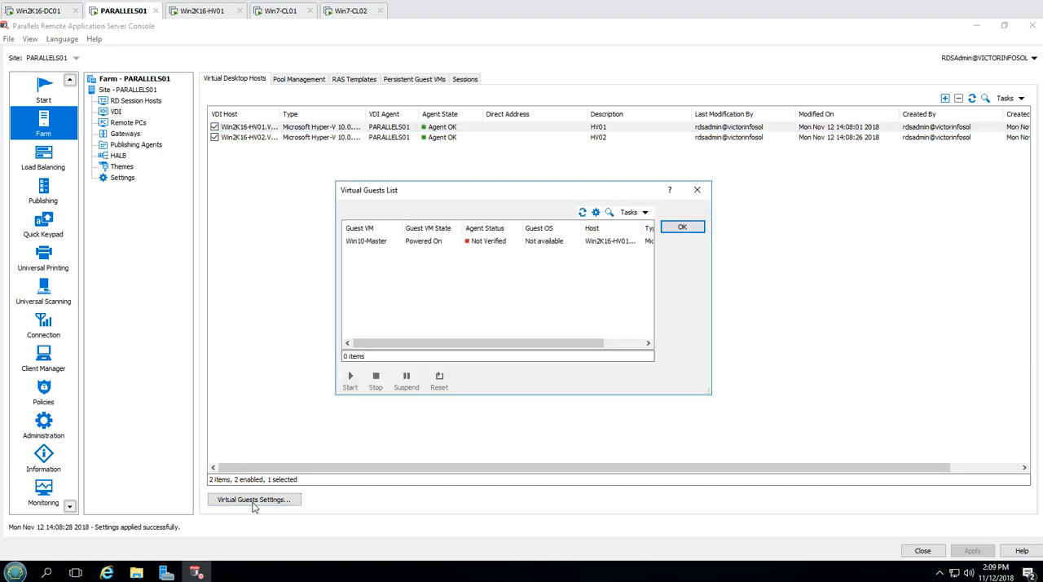
{"action": "left_click", "coordinate": [416, 241]}
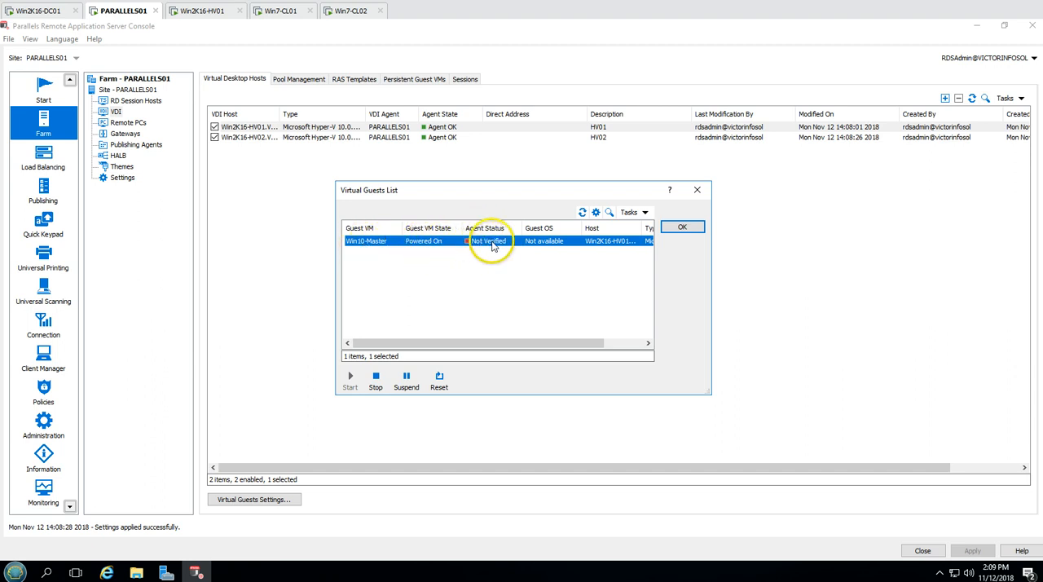
{"action": "left_click", "coordinate": [682, 228]}
Reopen the Virtual Guests List, run the agent check on Win10-Master and read the guest agent status
{"action": "left_click", "coordinate": [260, 499]}
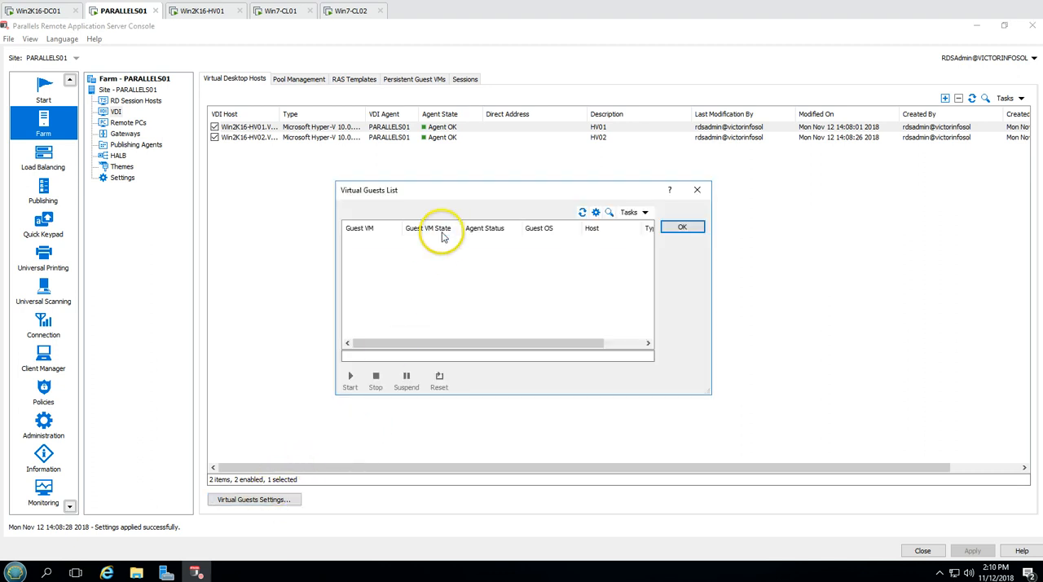
{"action": "left_click", "coordinate": [436, 240]}
{"action": "right_click", "coordinate": [432, 240]}
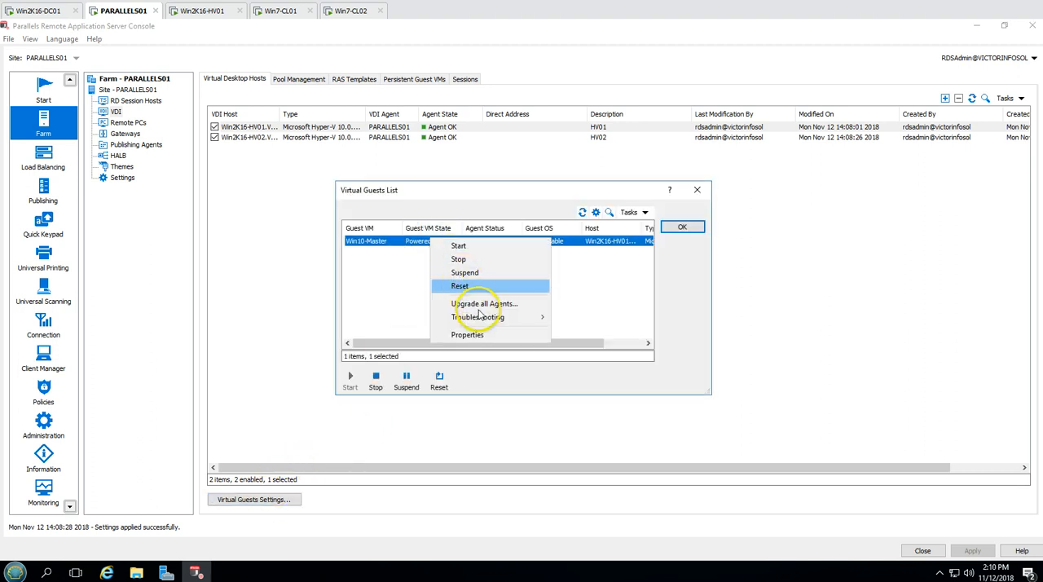
{"action": "mouse_move", "coordinate": [488, 317]}
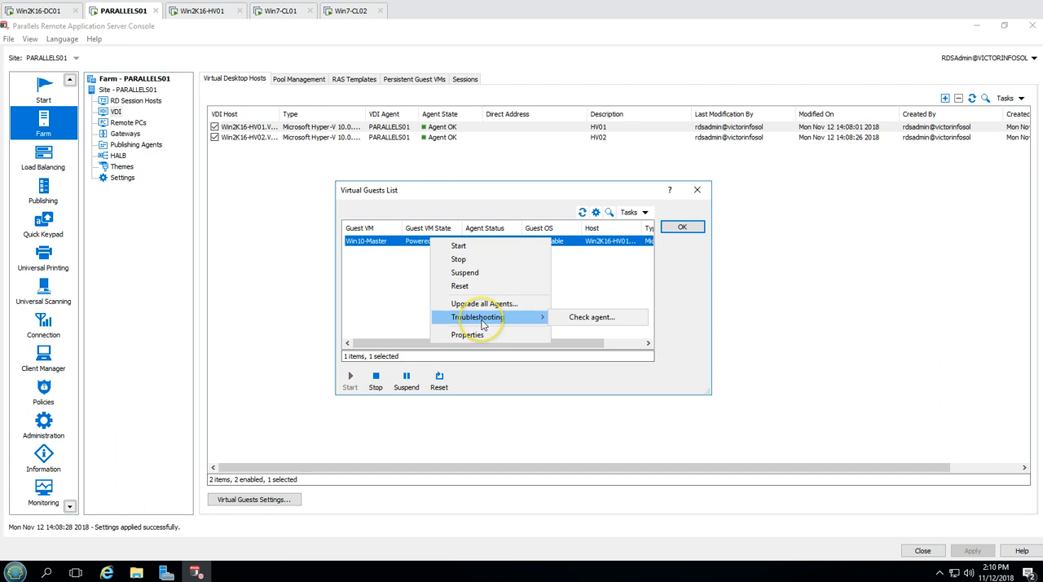
{"action": "left_click", "coordinate": [581, 317]}
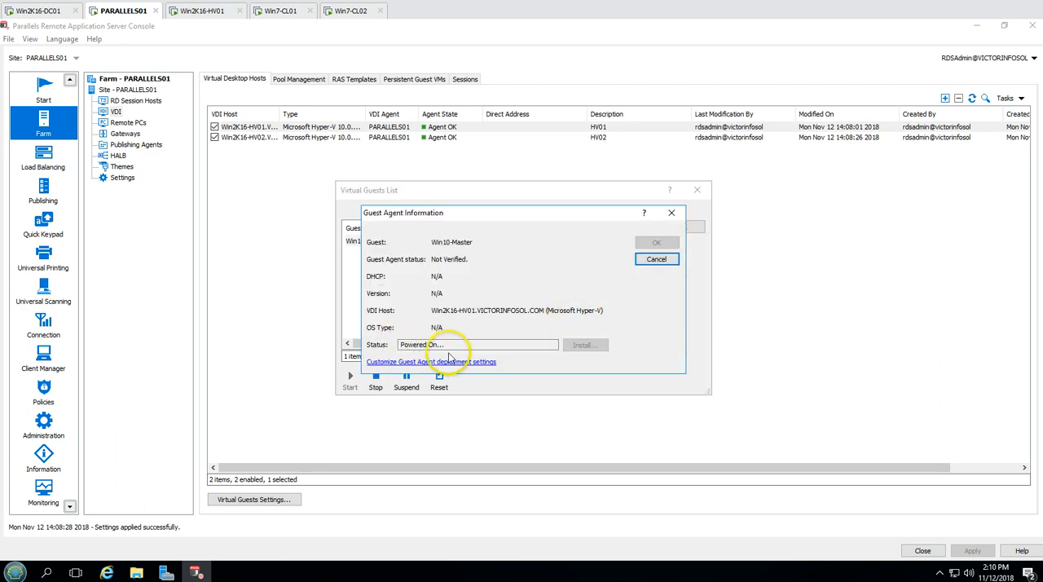
{"action": "left_click_drag", "start_coordinate": [446, 345], "coordinate": [397, 344]}
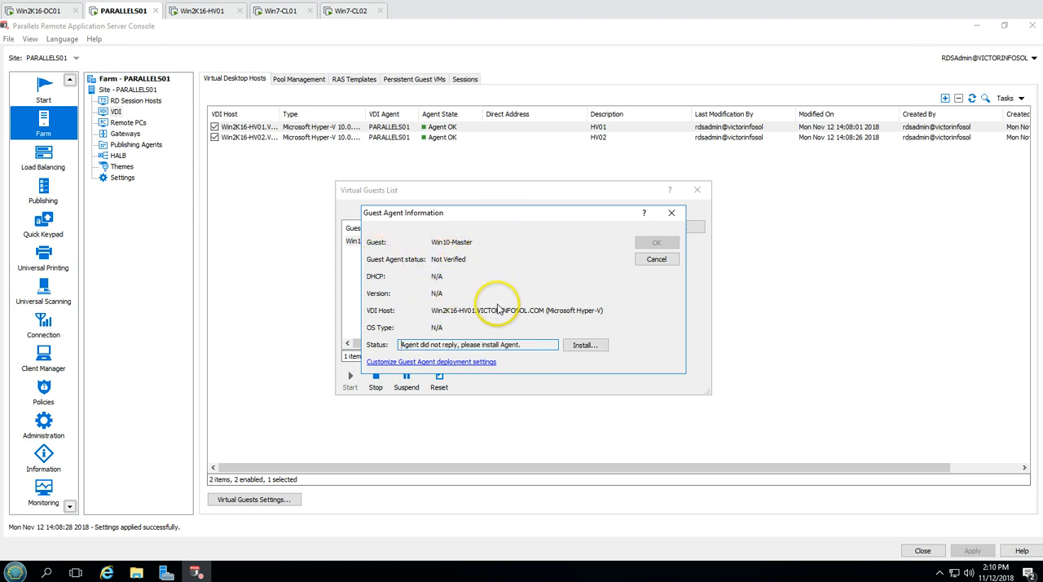
{"action": "left_click_drag", "start_coordinate": [402, 345], "coordinate": [509, 345]}
{"action": "left_click_drag", "start_coordinate": [400, 344], "coordinate": [484, 346]}
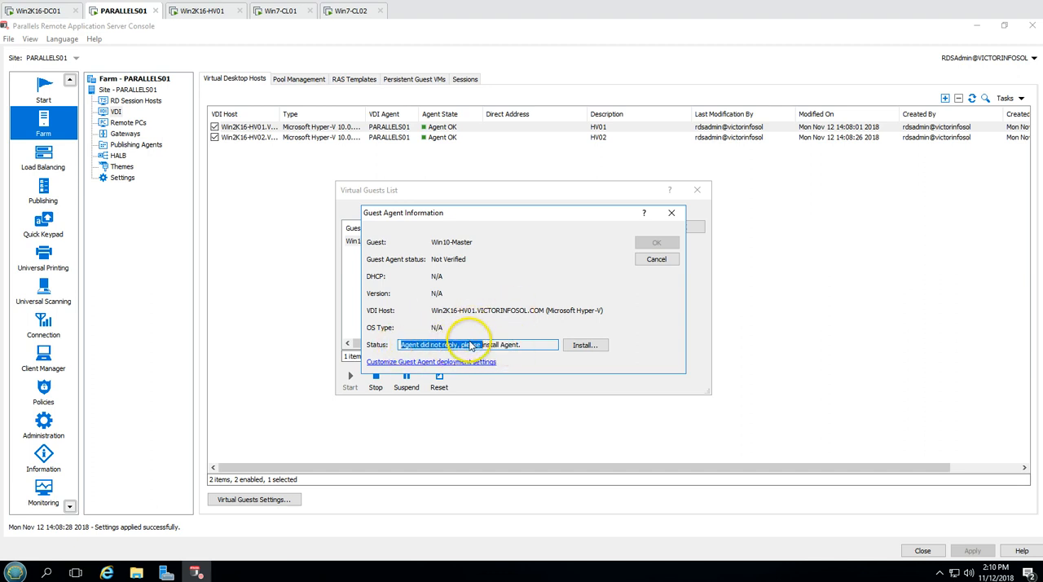
Install the RAS Guest Agent on Win10-Master and follow the installation progress log
{"action": "left_click", "coordinate": [580, 346]}
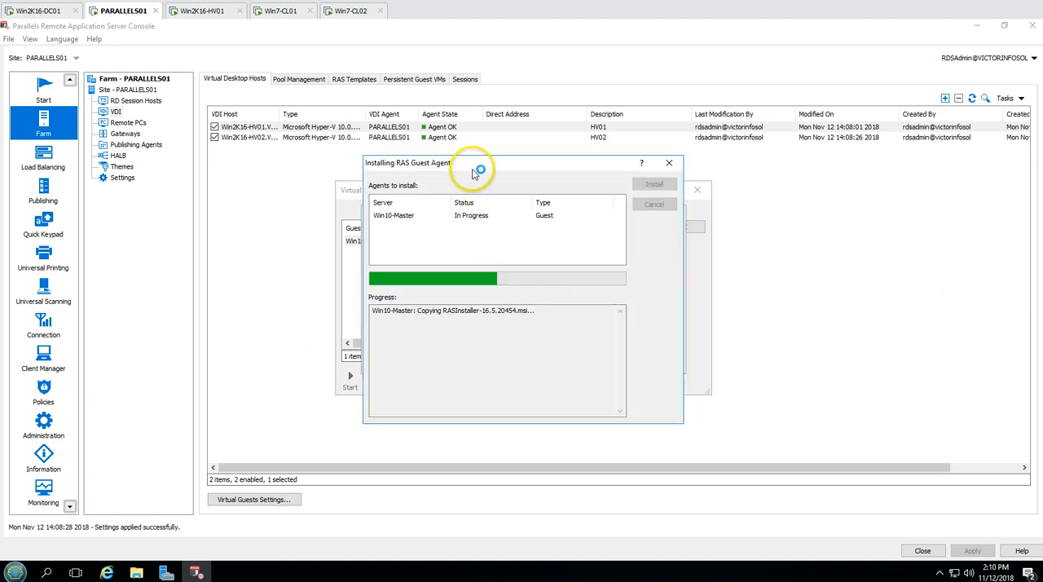
{"action": "left_click_drag", "start_coordinate": [471, 171], "coordinate": [528, 198]}
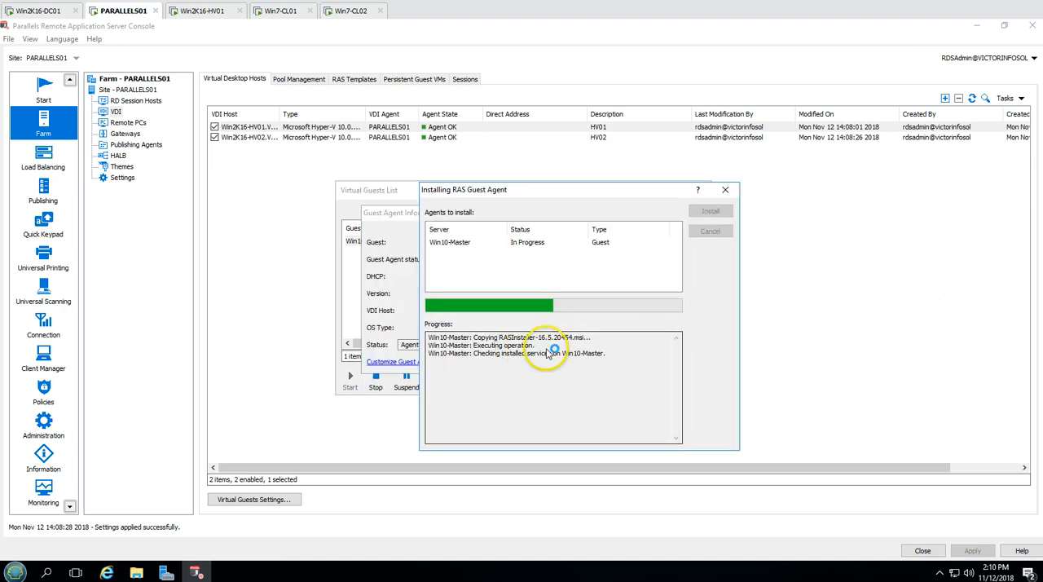
{"action": "left_click_drag", "start_coordinate": [593, 339], "coordinate": [426, 338]}
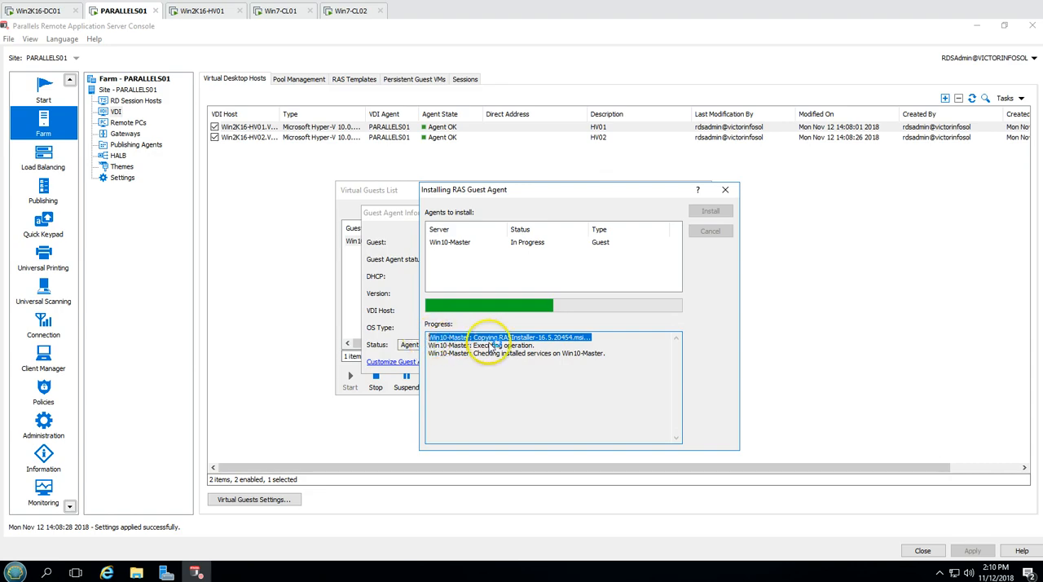
Switch to Win10-Master on Win2K16-HV01 and open the Apps section of a maximized Windows Settings window
{"action": "left_click", "coordinate": [283, 10]}
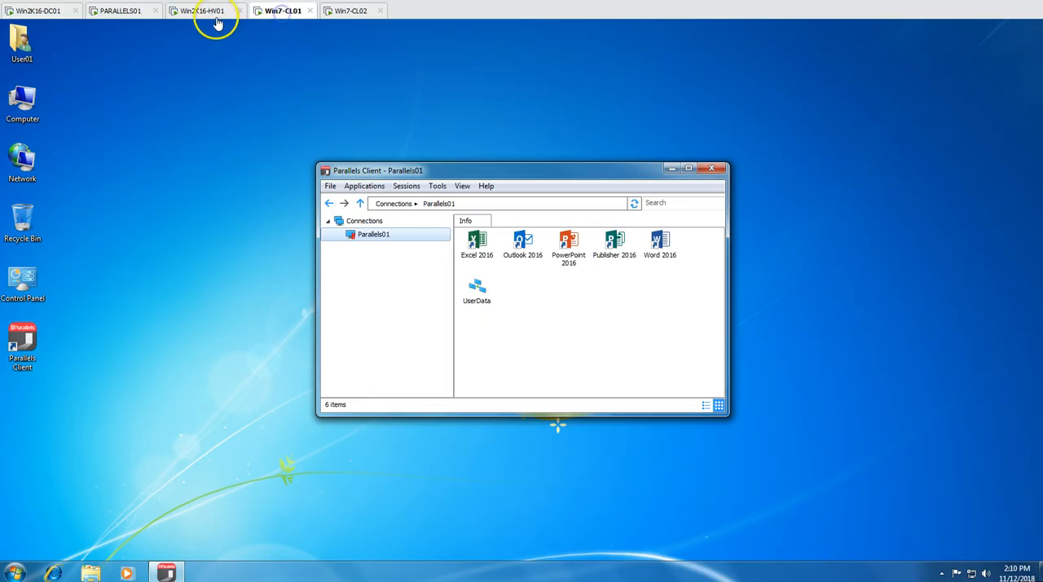
{"action": "left_click", "coordinate": [208, 11]}
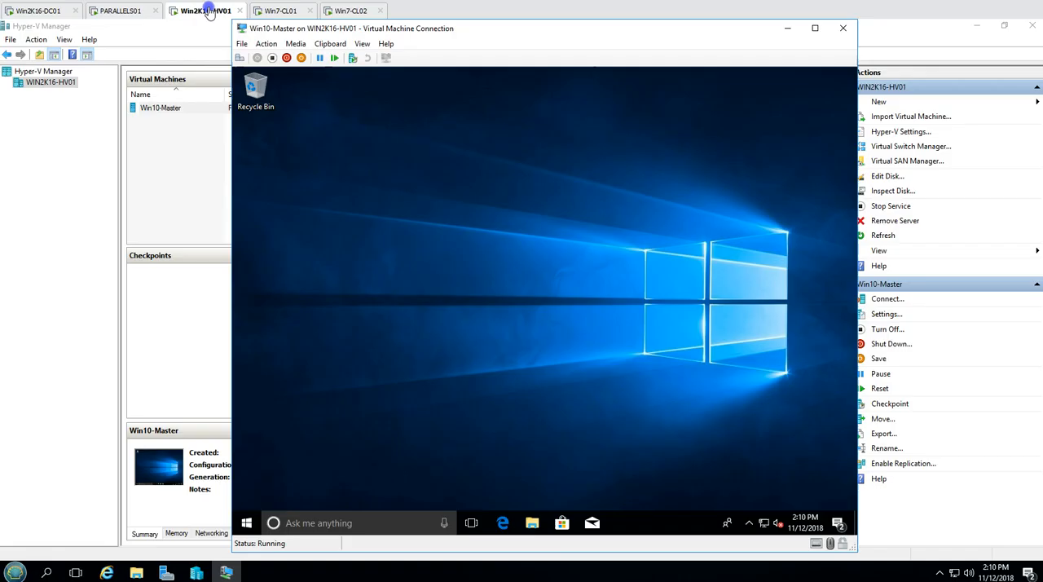
{"action": "left_click", "coordinate": [247, 524]}
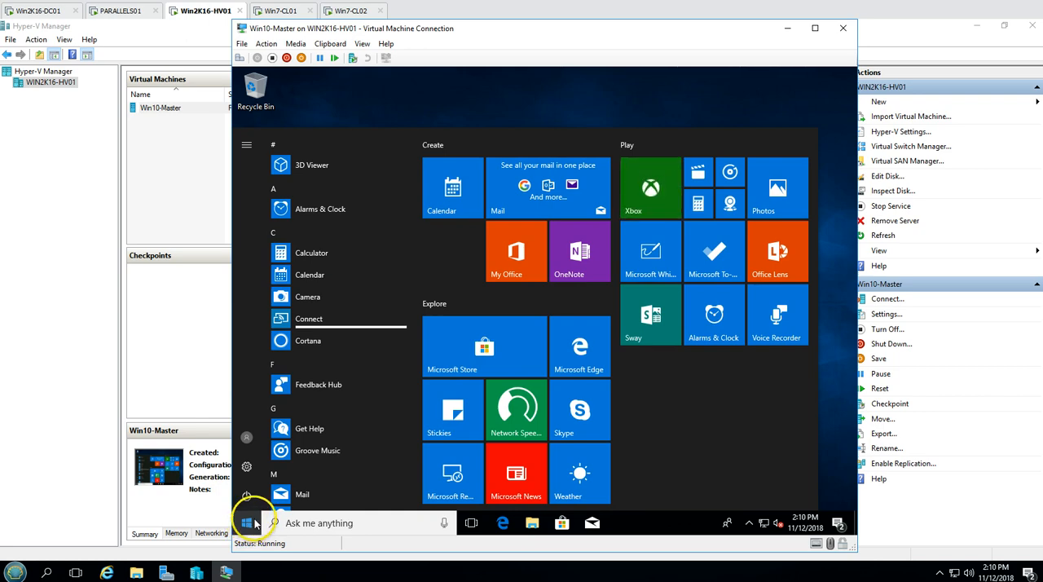
{"action": "left_click", "coordinate": [247, 456]}
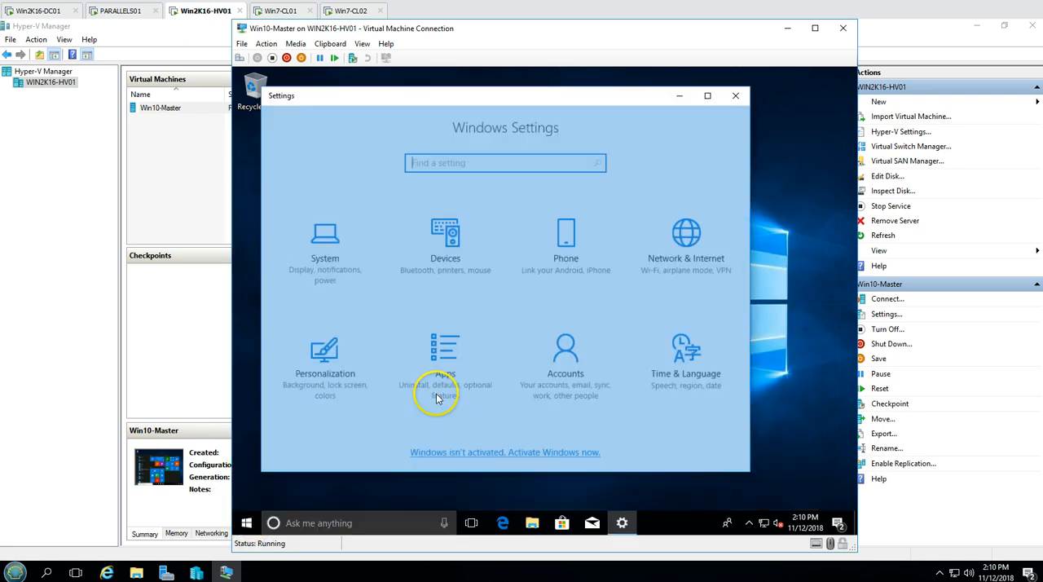
{"action": "left_click", "coordinate": [707, 97]}
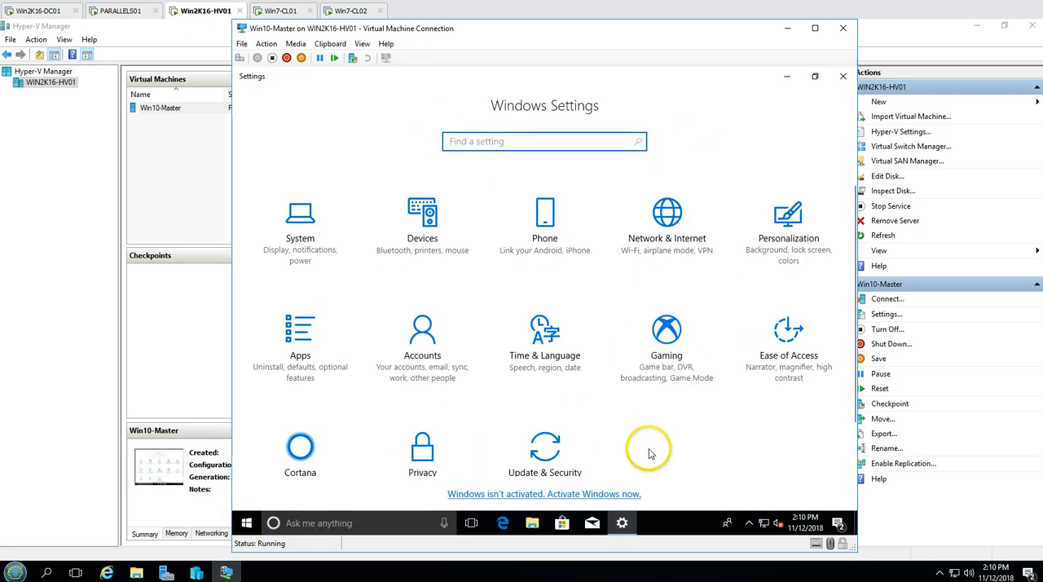
{"action": "left_click", "coordinate": [295, 342]}
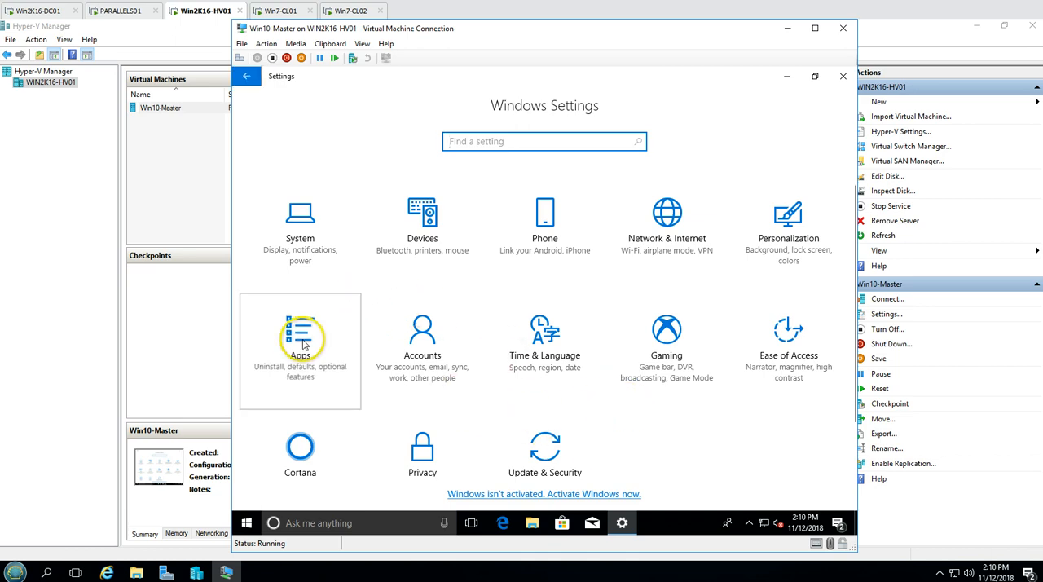
Return to PARALLELS01, review the Guest Agent installation log, finish the installation and accept the Guest Agent Information for Win10-Master
{"action": "left_click", "coordinate": [140, 11]}
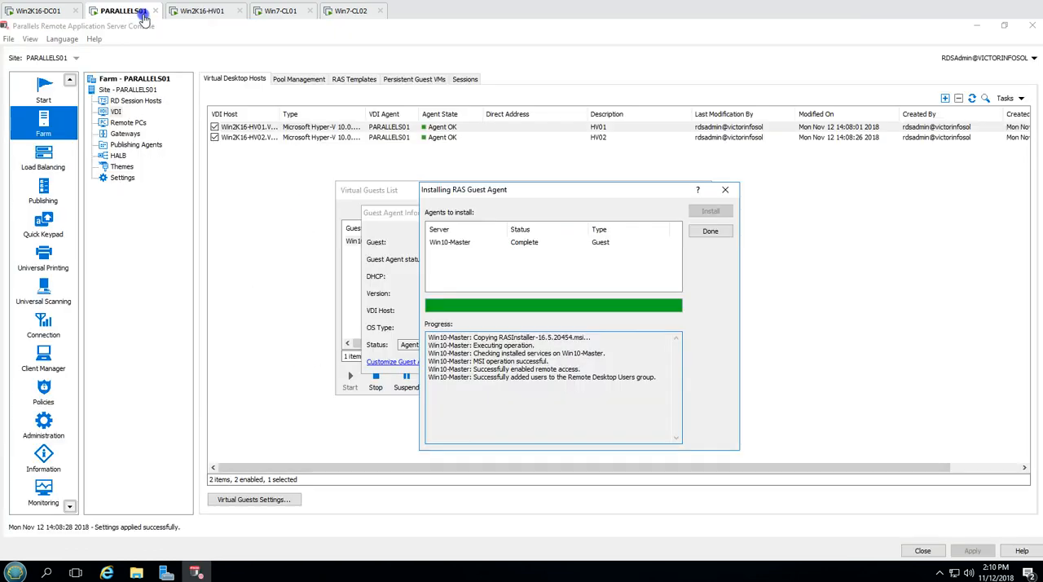
{"action": "left_click_drag", "start_coordinate": [476, 376], "coordinate": [624, 382]}
{"action": "left_click", "coordinate": [633, 412]}
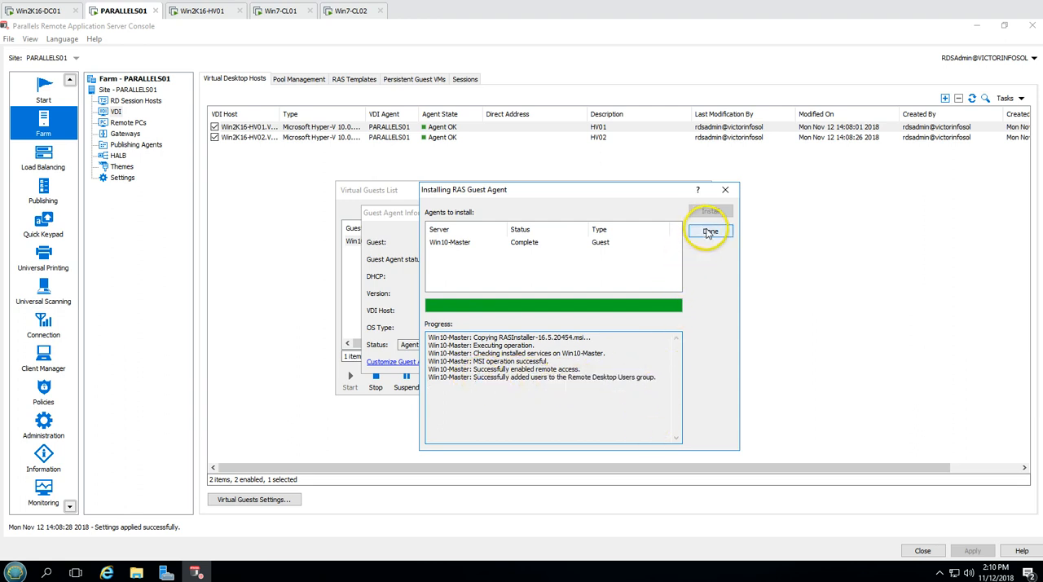
{"action": "left_click", "coordinate": [710, 232]}
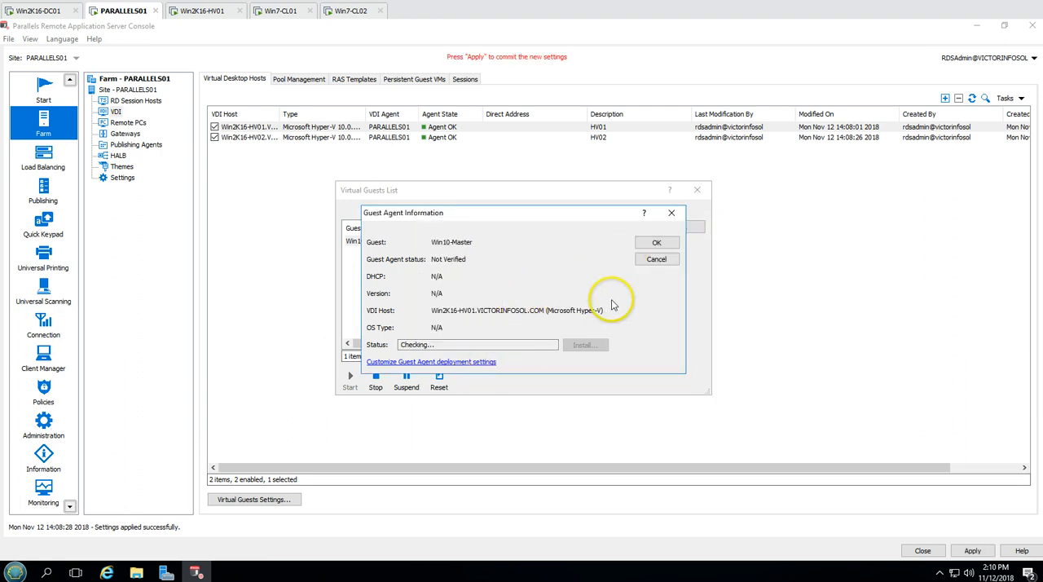
{"action": "left_click", "coordinate": [657, 244]}
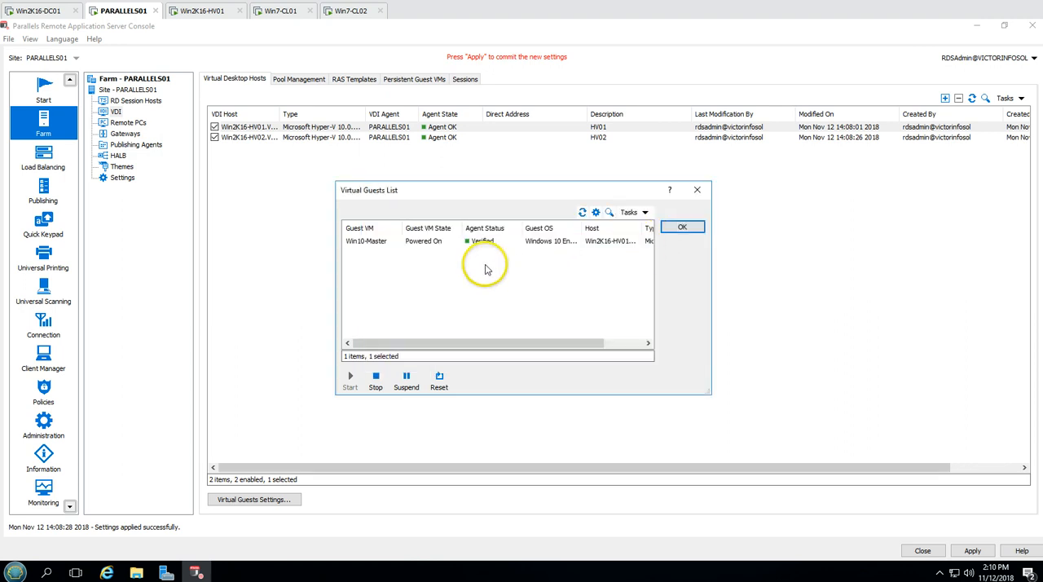
Examine Win10-Master's agent status, full guest OS name, host and type in the Virtual Guests List
{"action": "left_click", "coordinate": [461, 244]}
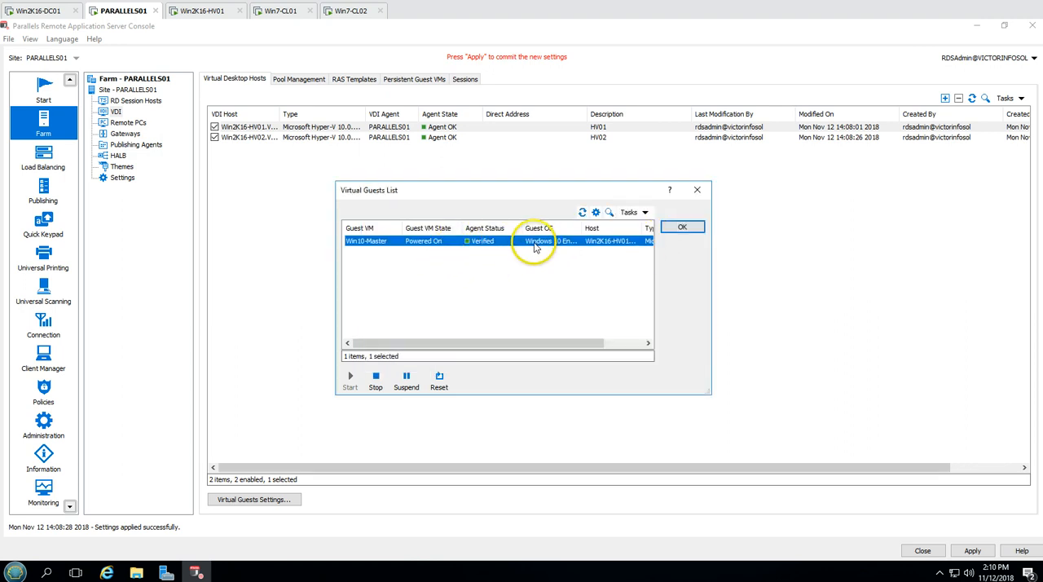
{"action": "double_click", "coordinate": [580, 227]}
{"action": "left_click_drag", "start_coordinate": [517, 342], "coordinate": [639, 348]}
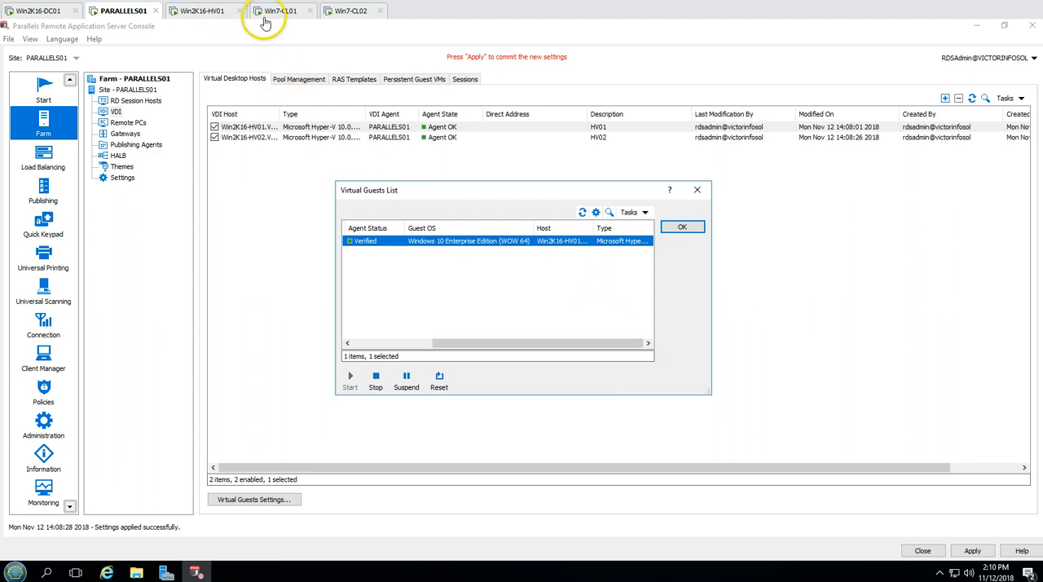
Switch to Win2K16-HV01, check Win10-Master's installed apps for Parallels Remote Application Server, and close the Settings window
{"action": "left_click", "coordinate": [239, 10]}
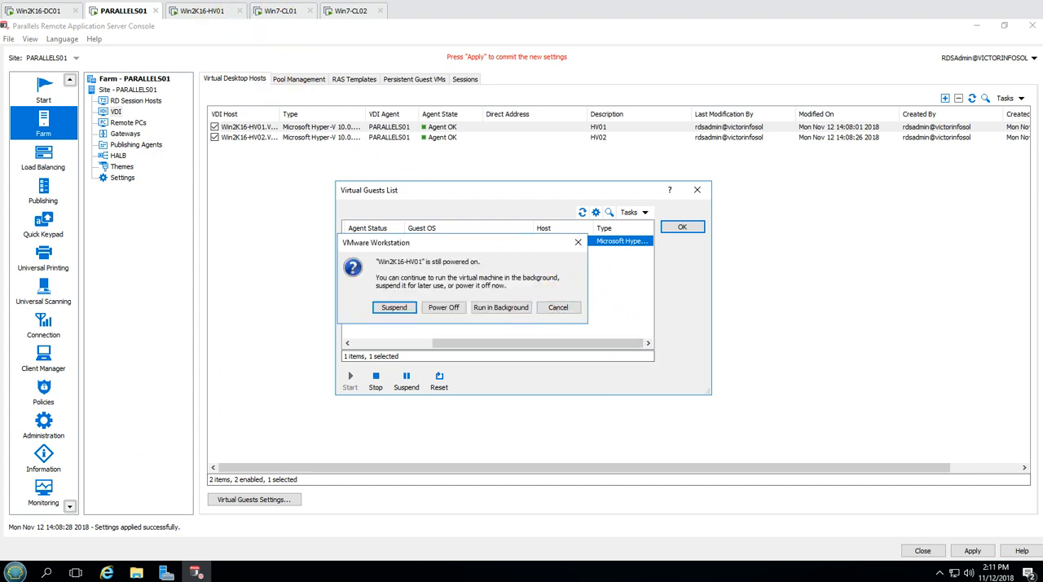
{"action": "left_click", "coordinate": [562, 308]}
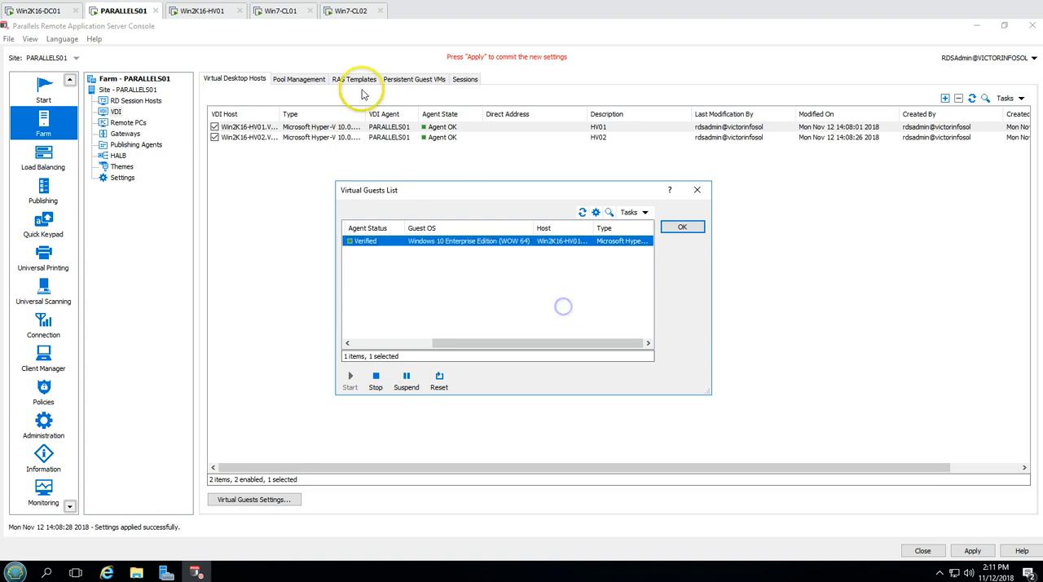
{"action": "left_click", "coordinate": [216, 10]}
{"action": "scroll", "coordinate": [708, 257], "scroll_direction": "down", "scroll_amount": 15}
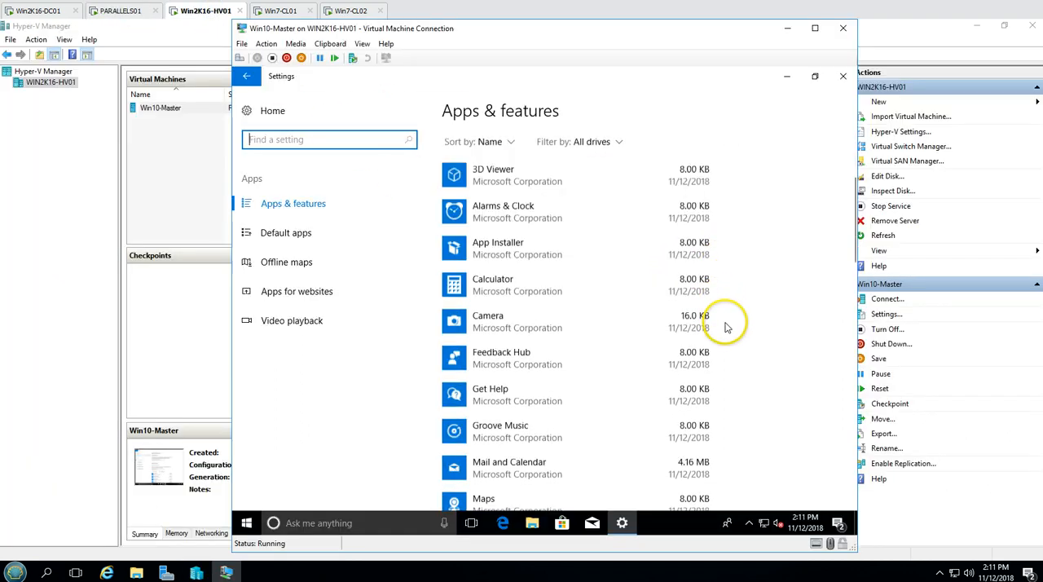
{"action": "scroll", "coordinate": [711, 413], "scroll_direction": "up", "scroll_amount": 5}
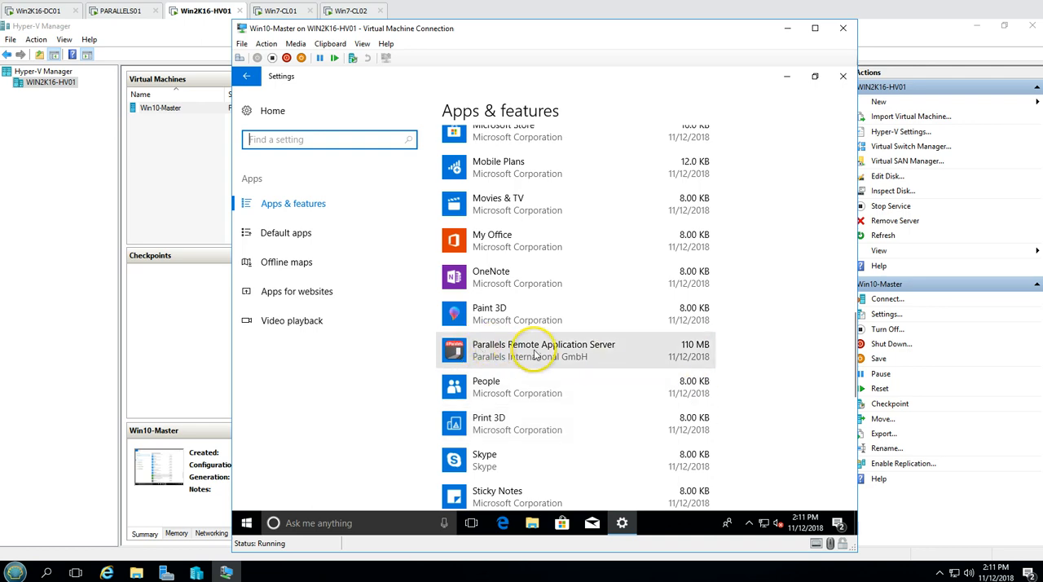
{"action": "left_click", "coordinate": [843, 77]}
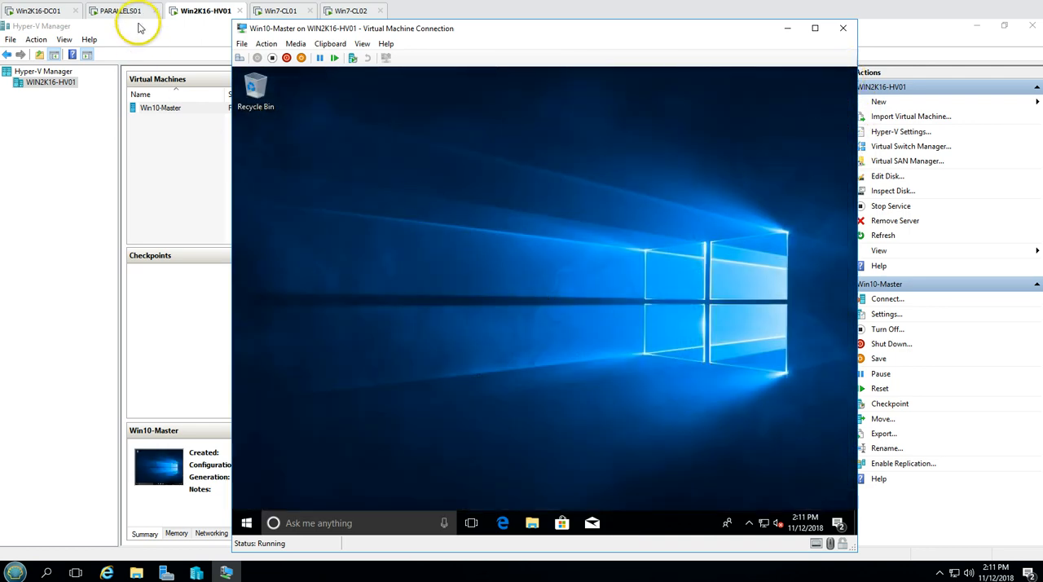
Return to PARALLELS01, recheck Win10-Master in the Virtual Guests List, accept the list and apply the pending farm settings
{"action": "left_click", "coordinate": [130, 10]}
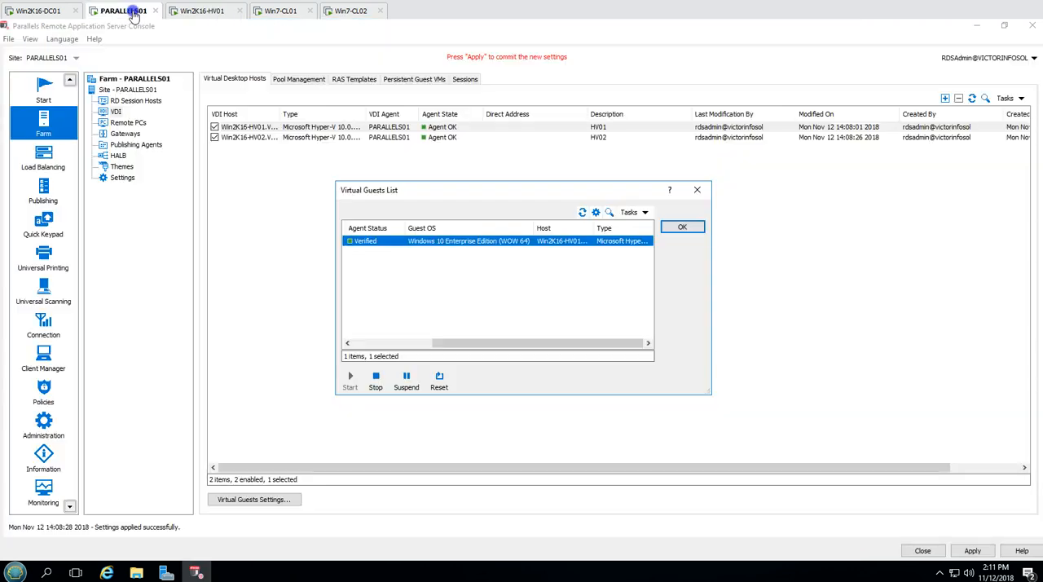
{"action": "left_click", "coordinate": [682, 229]}
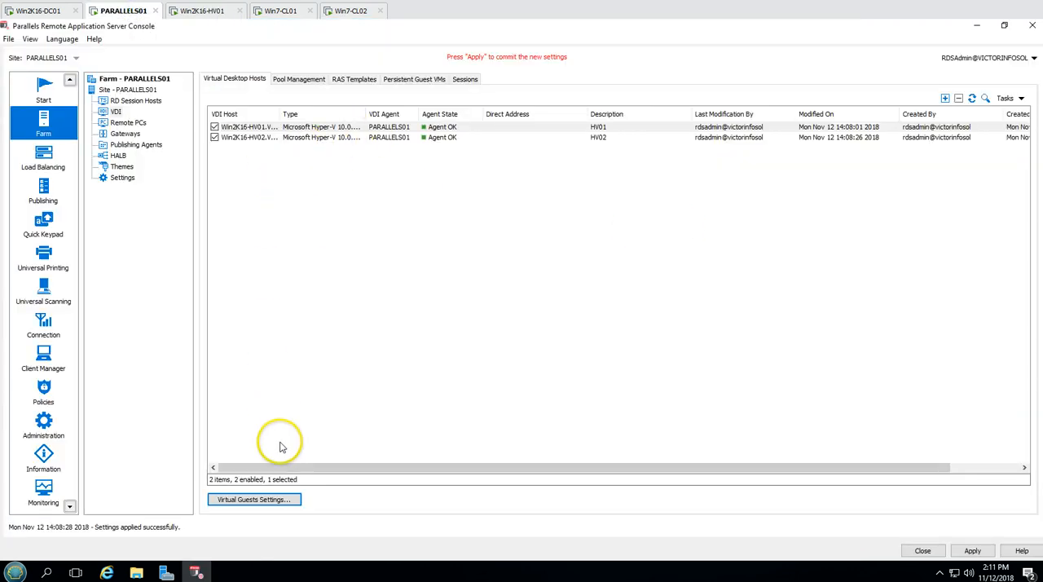
{"action": "left_click", "coordinate": [262, 500]}
{"action": "left_click", "coordinate": [414, 241]}
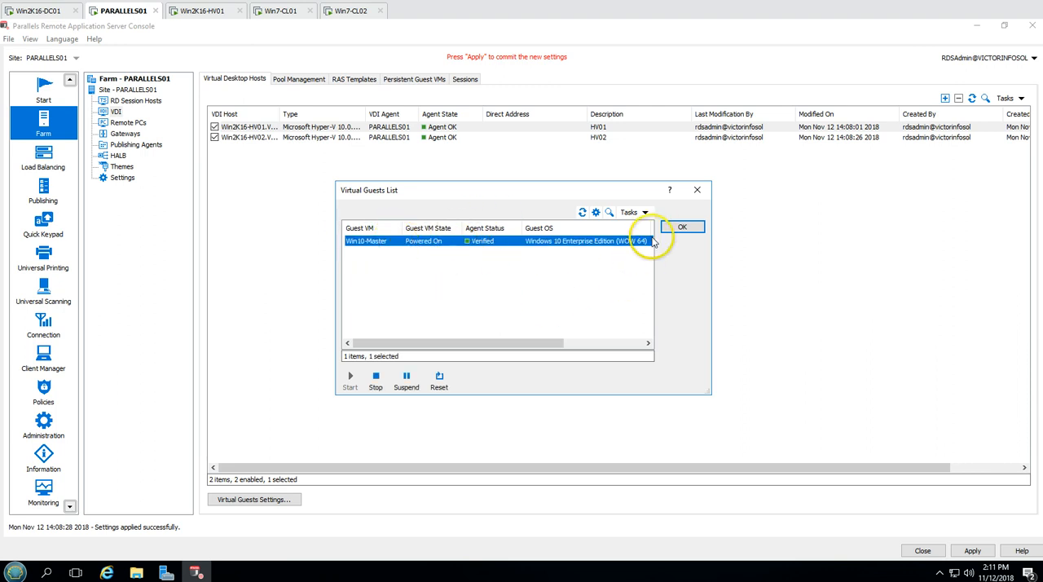
{"action": "left_click", "coordinate": [681, 227]}
{"action": "left_click", "coordinate": [971, 551]}
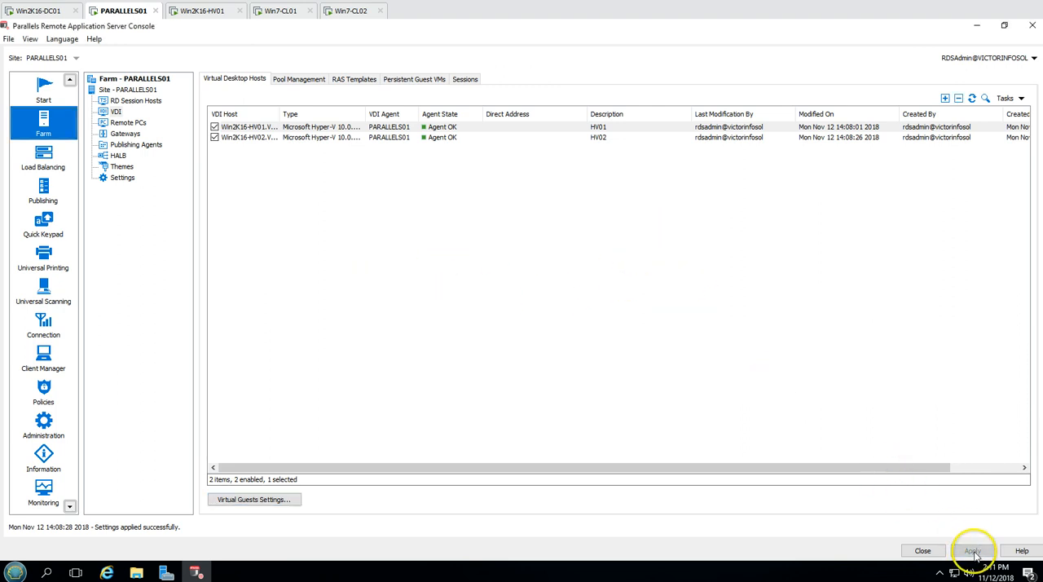
Shut down Windows on Win10-Master on Win2K16-HV01 and close its Virtual Machine Connection window
{"action": "left_click", "coordinate": [216, 13]}
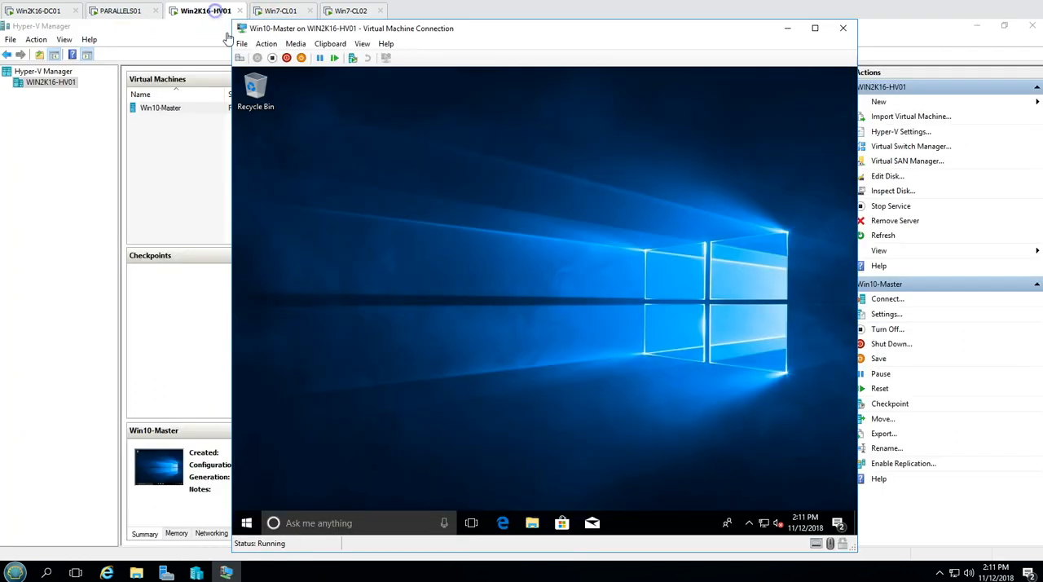
{"action": "left_click", "coordinate": [246, 525]}
{"action": "left_click", "coordinate": [246, 495]}
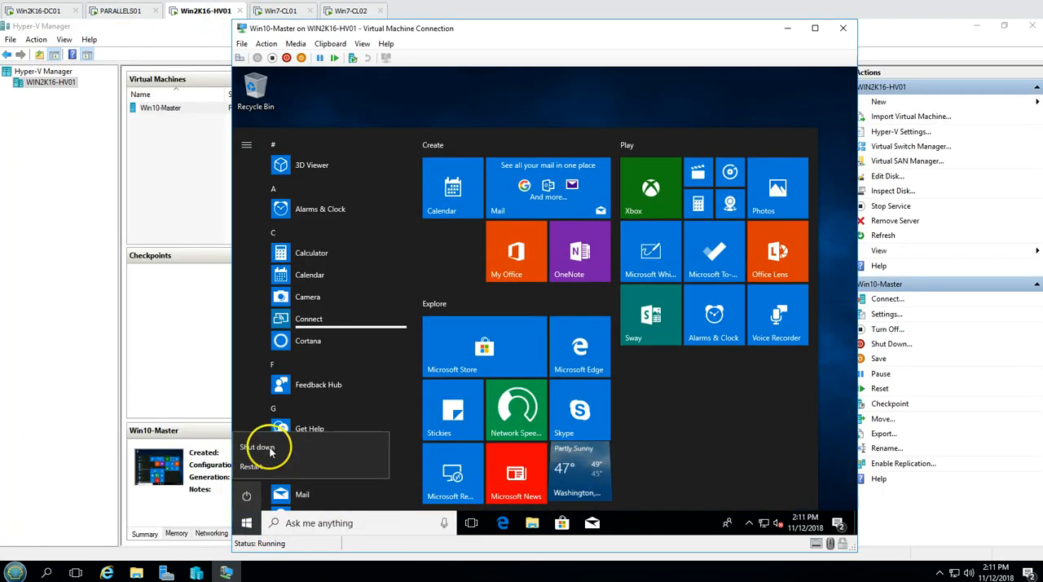
{"action": "left_click", "coordinate": [279, 440]}
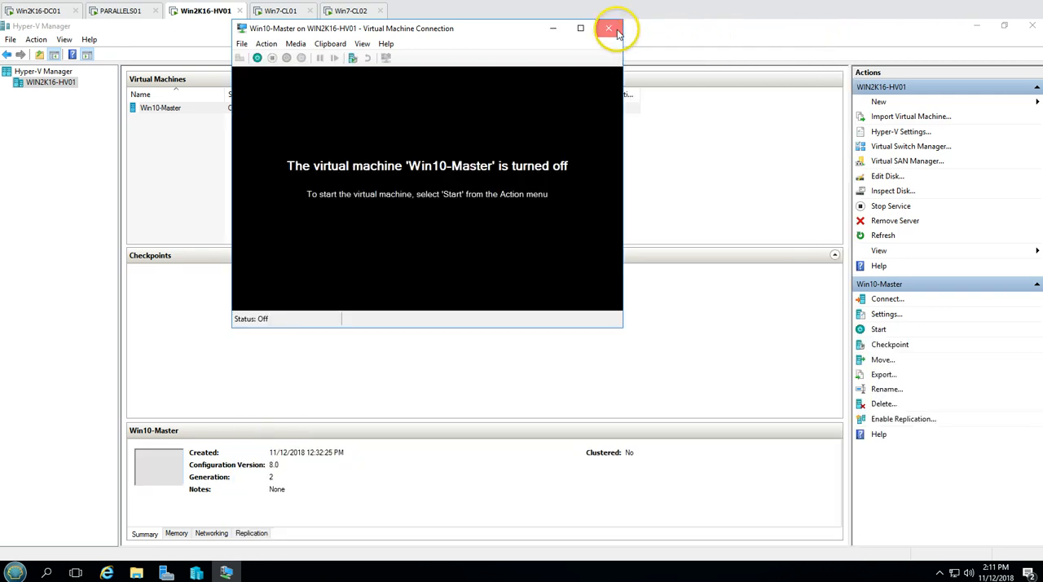
{"action": "left_click", "coordinate": [610, 28]}
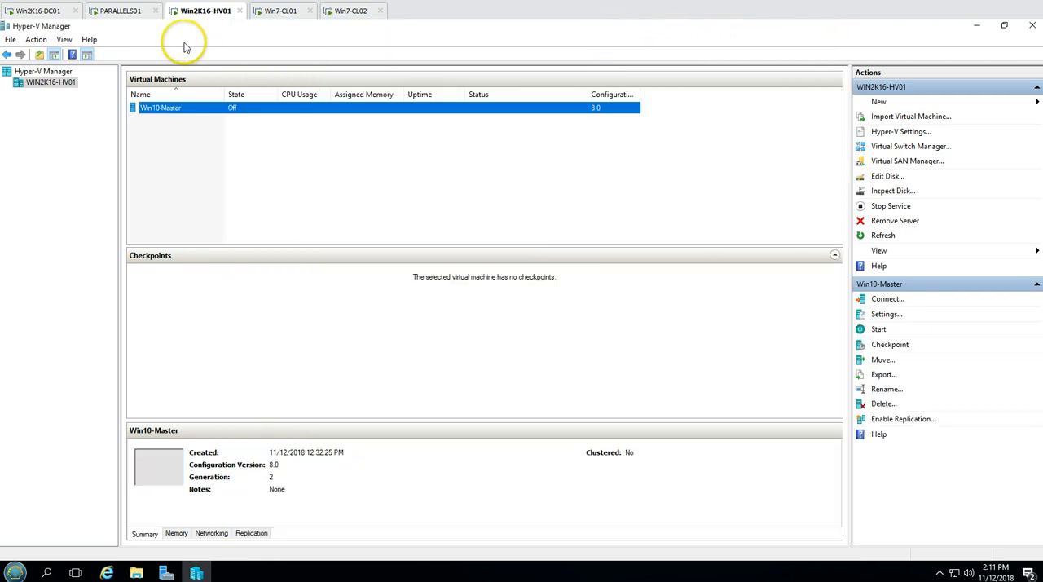
On PARALLELS01, start a new RAS template from the Win10-Master guest with the Virtual desktop type and continue to the agent check
{"action": "left_click", "coordinate": [139, 10]}
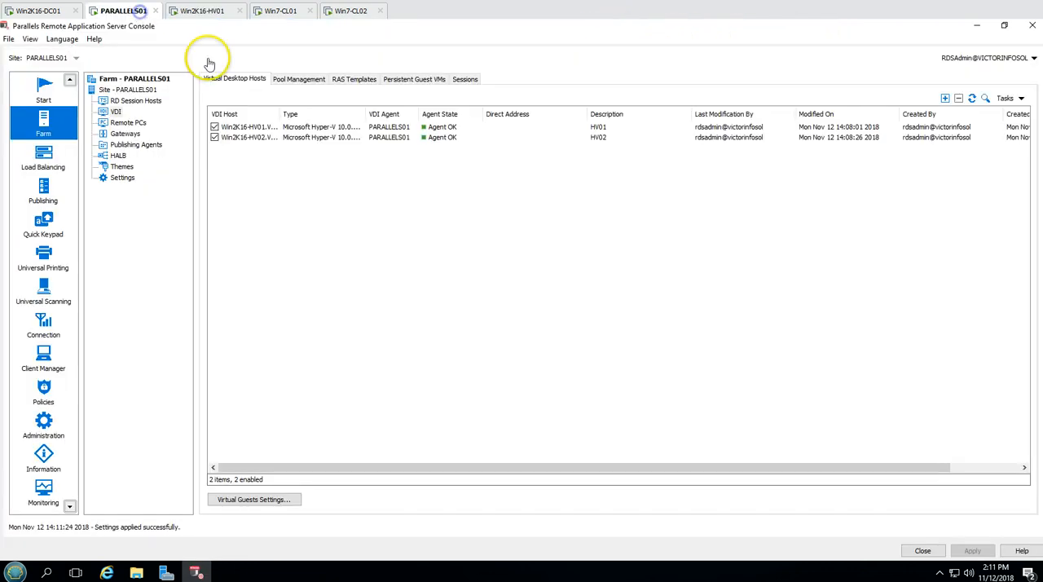
{"action": "left_click", "coordinate": [350, 81]}
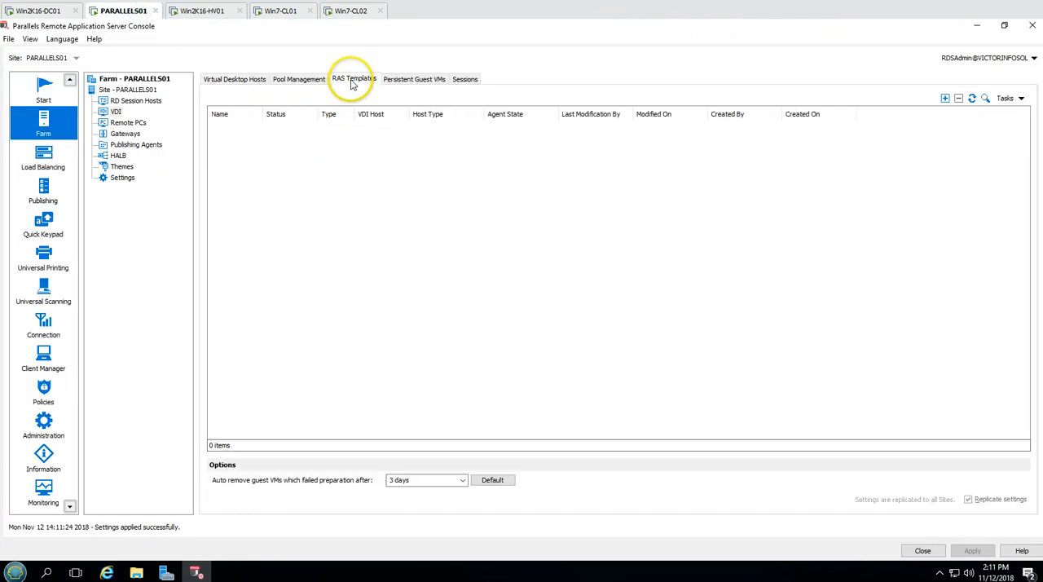
{"action": "left_click", "coordinate": [945, 99]}
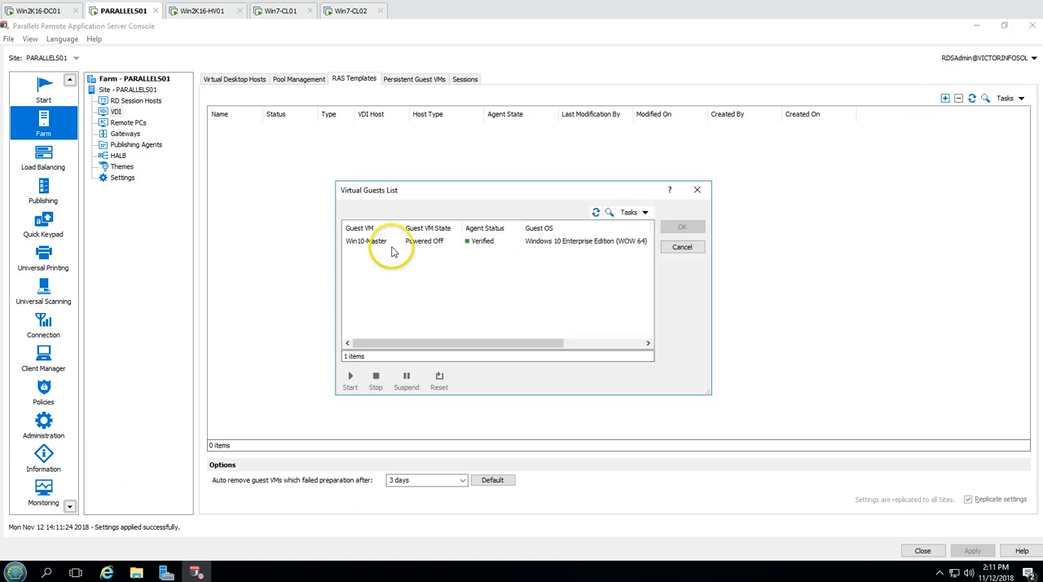
{"action": "left_click", "coordinate": [372, 241]}
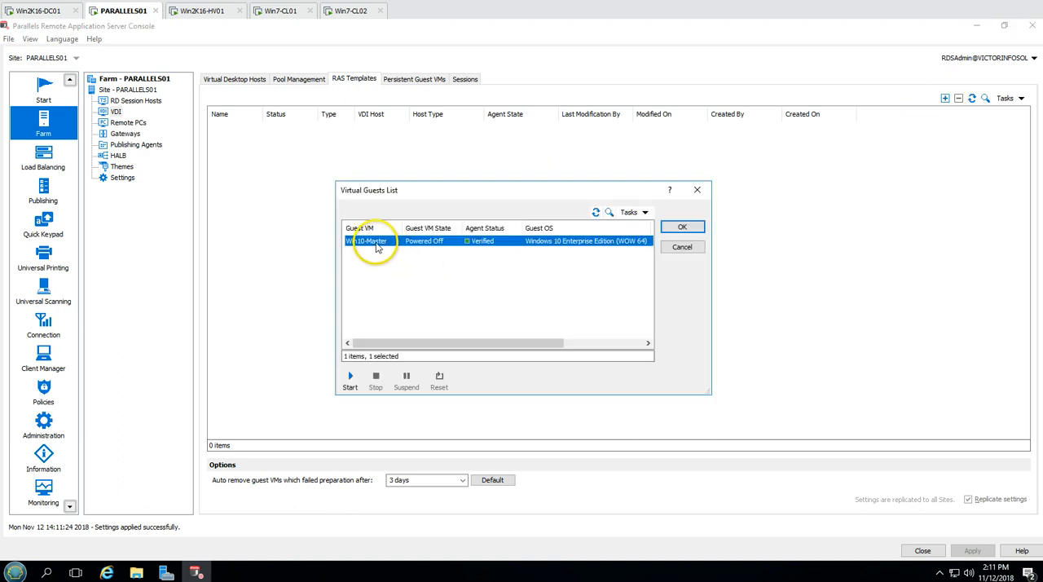
{"action": "left_click", "coordinate": [683, 228]}
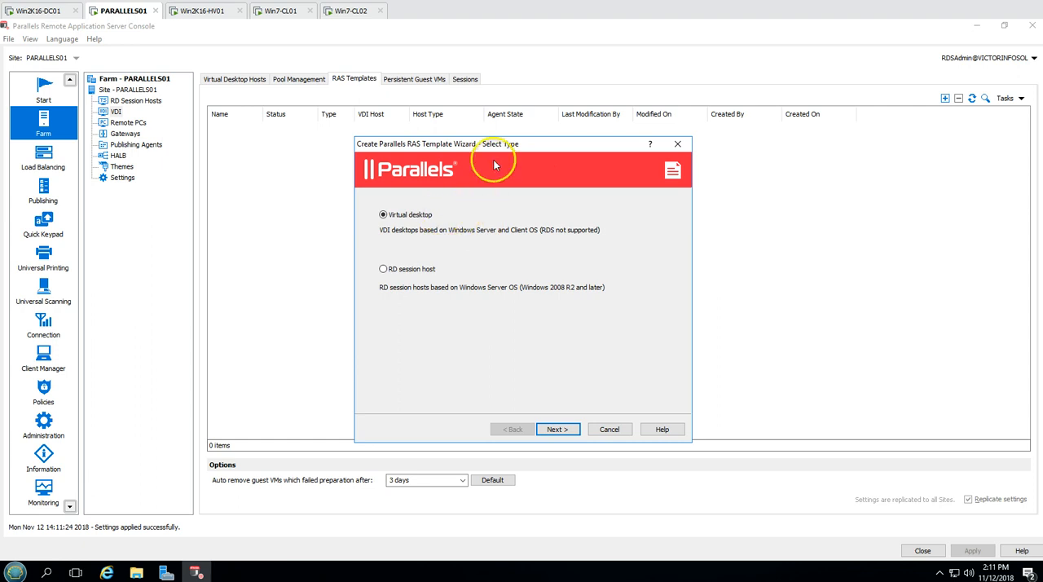
{"action": "left_click_drag", "start_coordinate": [495, 145], "coordinate": [477, 129]}
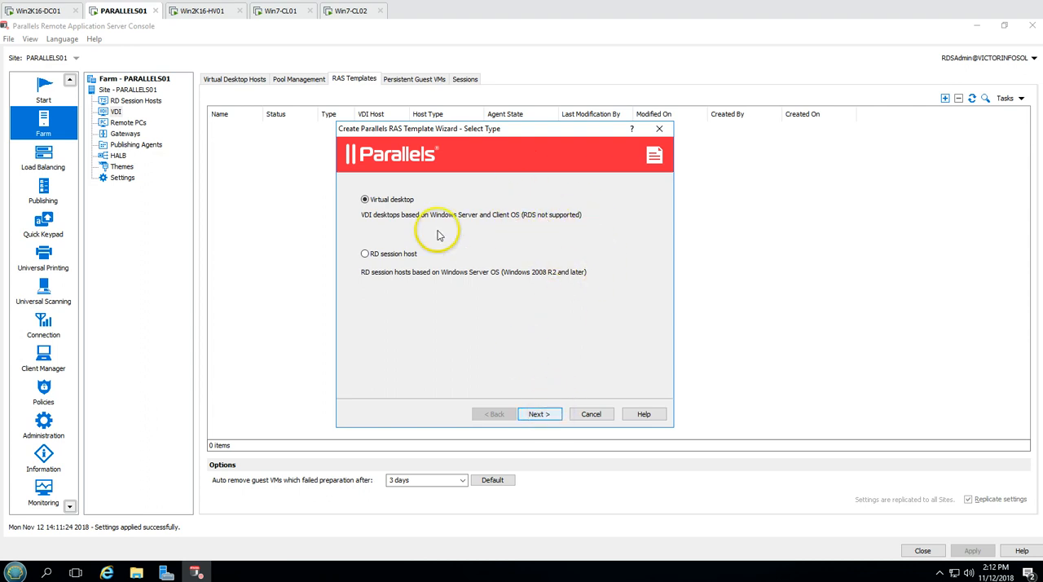
{"action": "left_click", "coordinate": [539, 414]}
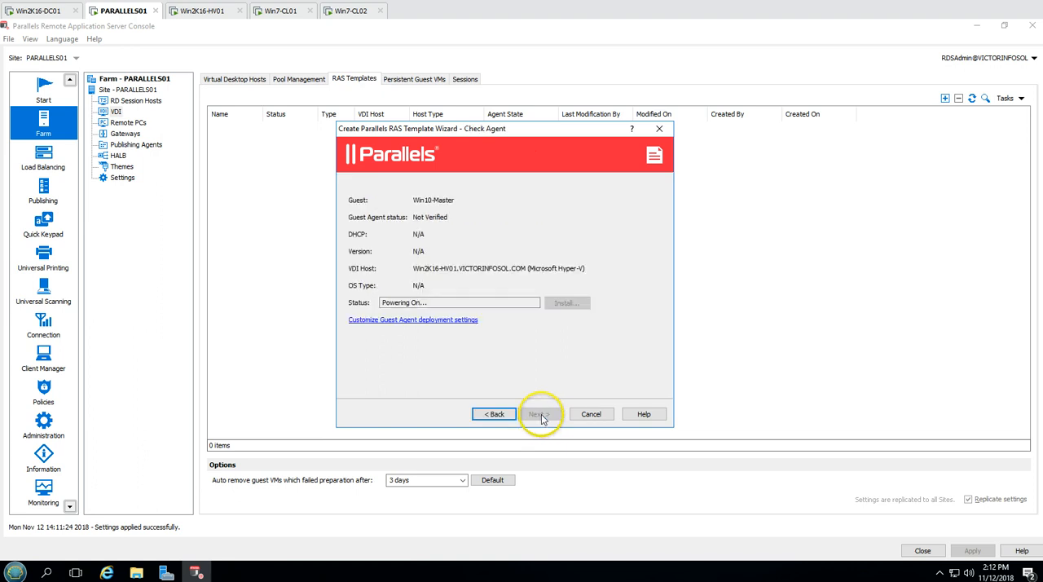
Follow the wizard's Guest Agent check status and look at Win10-Master's power state on Win2K16-HV01
{"action": "left_click_drag", "start_coordinate": [435, 304], "coordinate": [369, 299]}
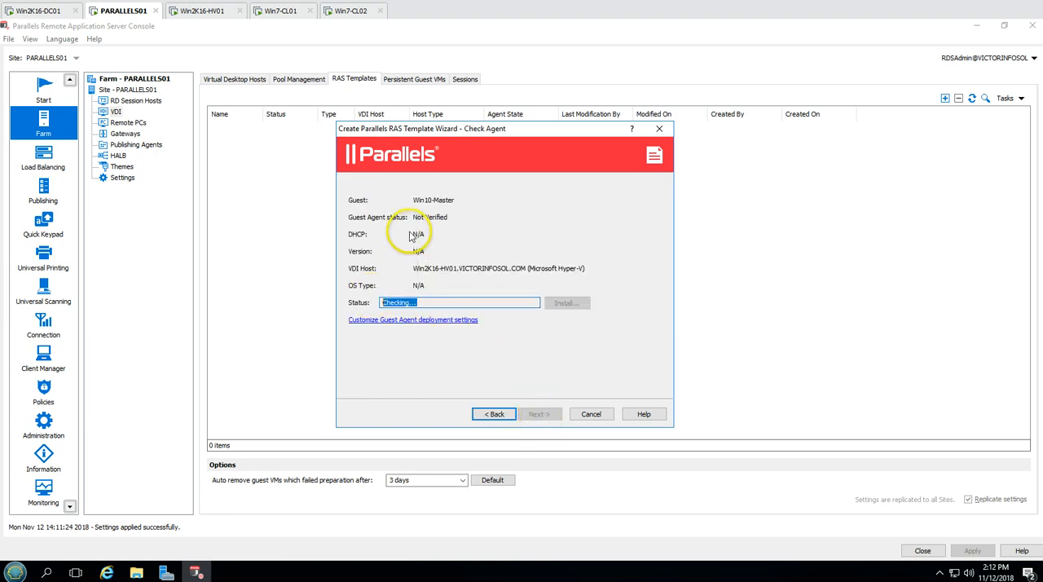
{"action": "left_click", "coordinate": [214, 16]}
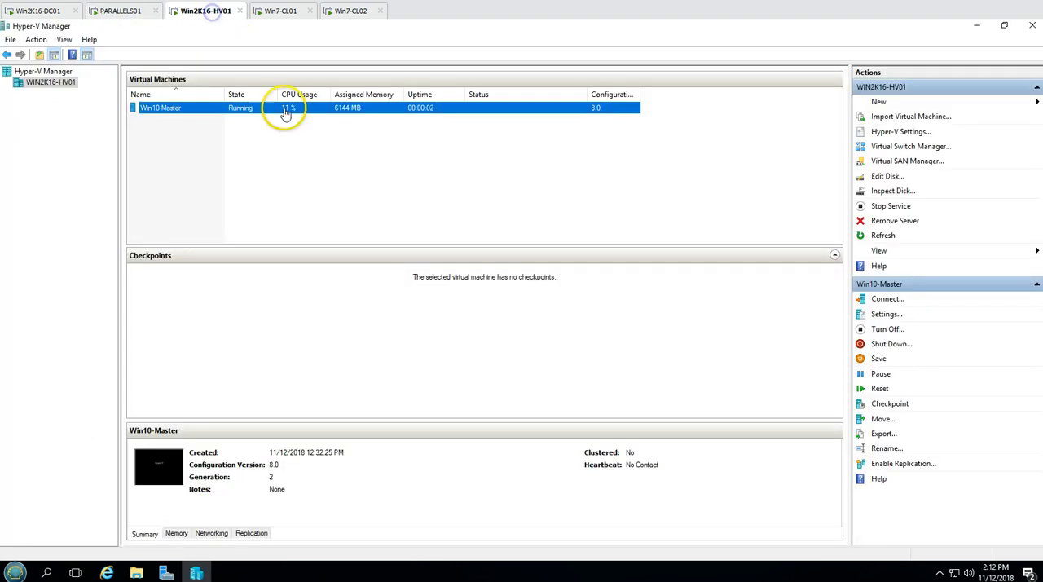
{"action": "left_click", "coordinate": [142, 13]}
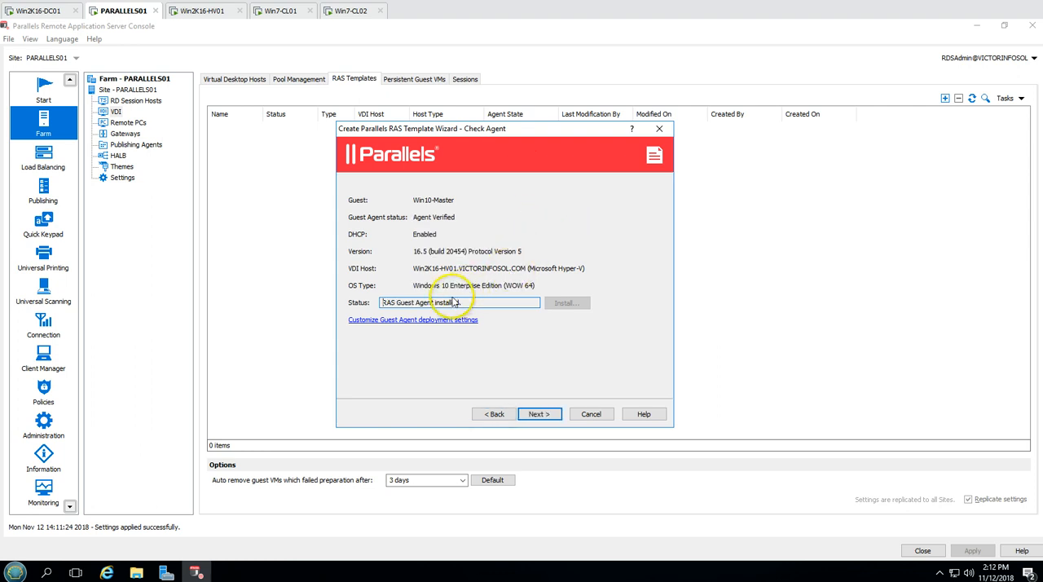
{"action": "left_click_drag", "start_coordinate": [473, 302], "coordinate": [368, 301]}
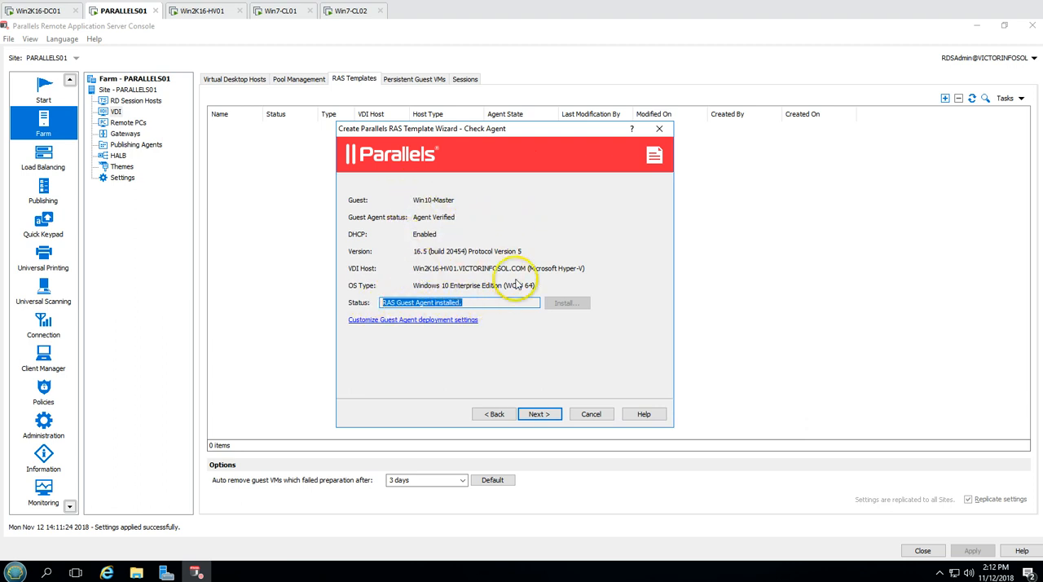
Continue past the agent check, look at Win10-Master's state on Win2K16-HV01, and return to the template wizard on PARALLELS01
{"action": "left_click", "coordinate": [538, 414]}
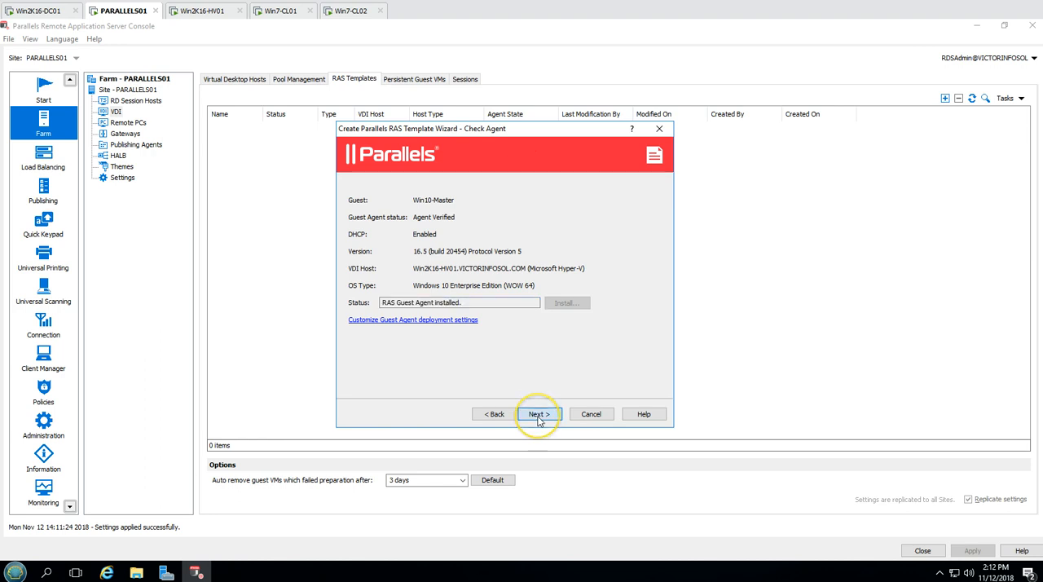
{"action": "left_click_drag", "start_coordinate": [457, 301], "coordinate": [357, 301]}
{"action": "left_click", "coordinate": [205, 11]}
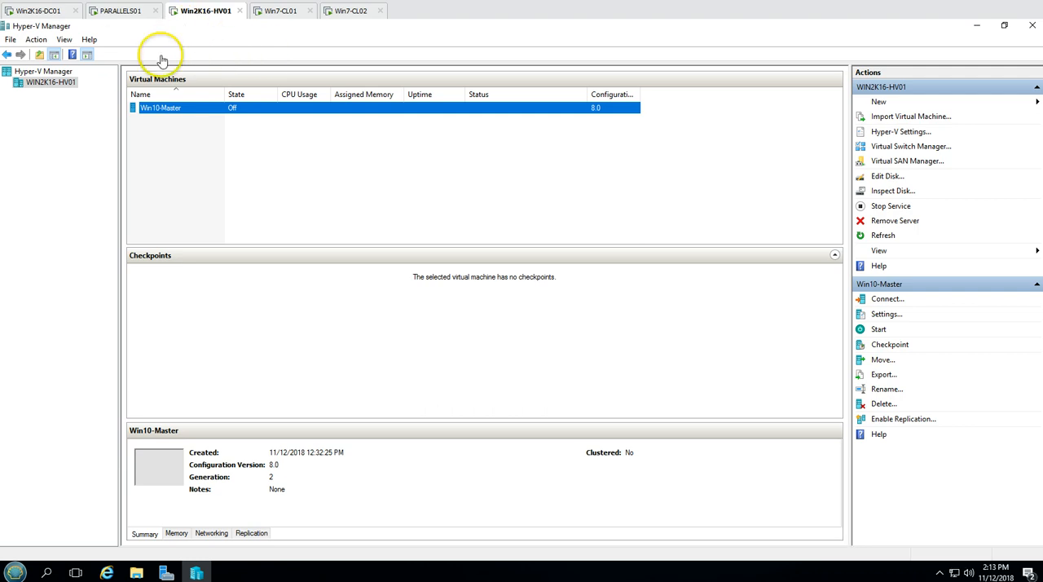
{"action": "left_click", "coordinate": [120, 11]}
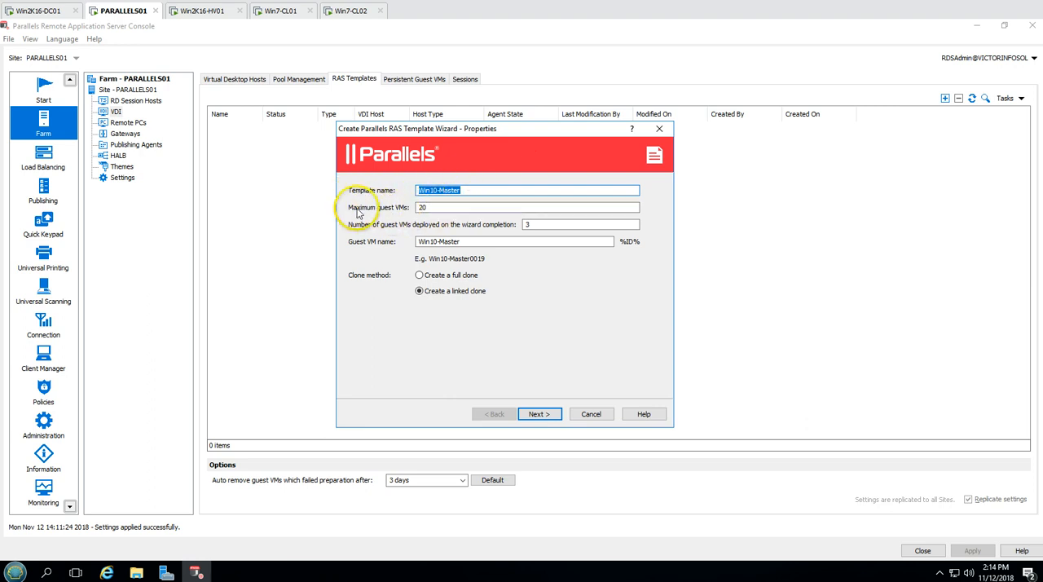
Set the template's maximum guest VMs to 4, guest VMs deployed on completion to 4, and guest VM name to VDIW10-
{"action": "left_click", "coordinate": [434, 207]}
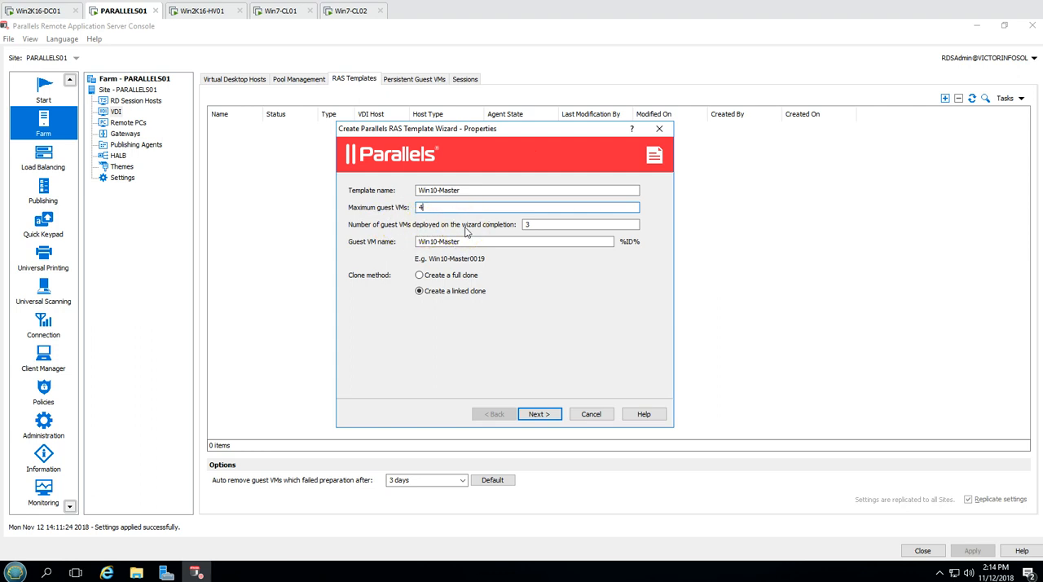
{"action": "double_click", "coordinate": [560, 225]}
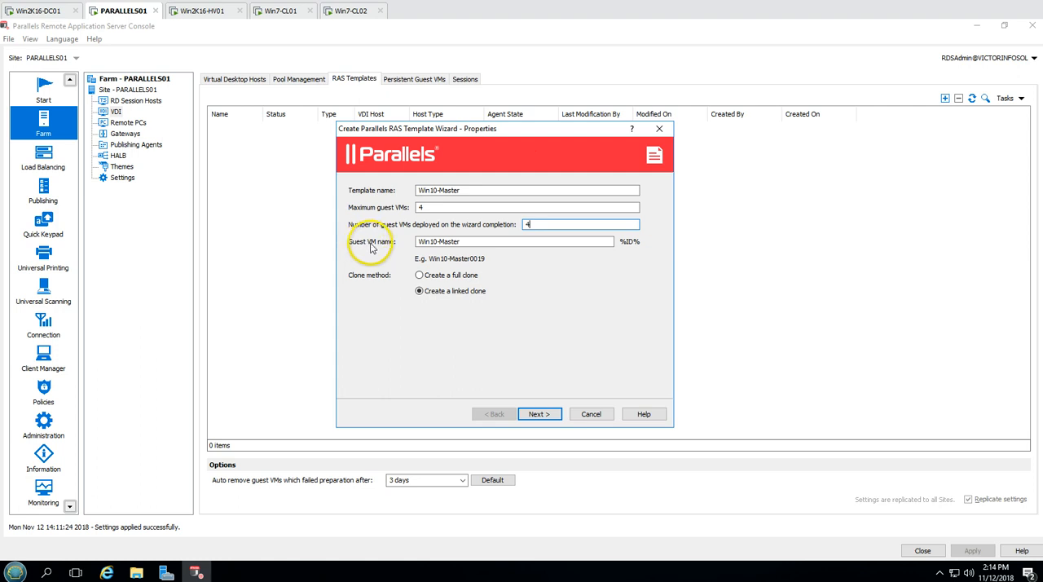
{"action": "left_click_drag", "start_coordinate": [462, 241], "coordinate": [394, 241]}
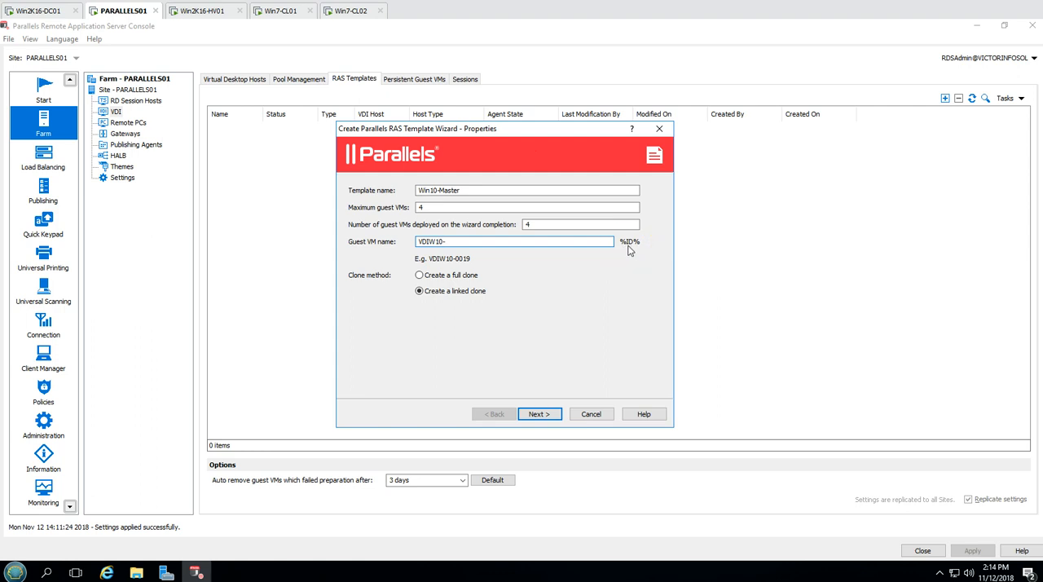
{"action": "left_click_drag", "start_coordinate": [447, 132], "coordinate": [506, 136]}
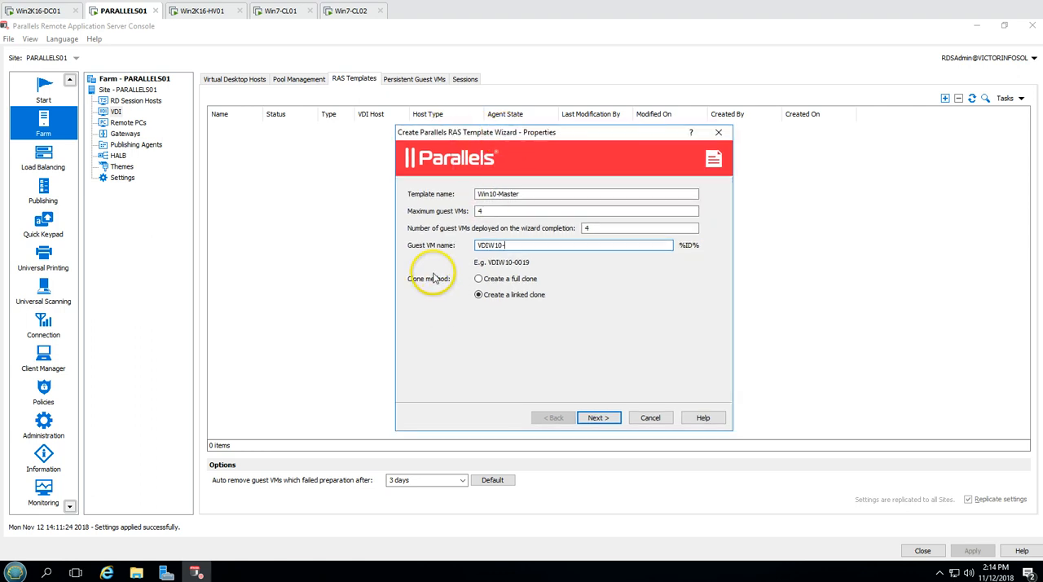
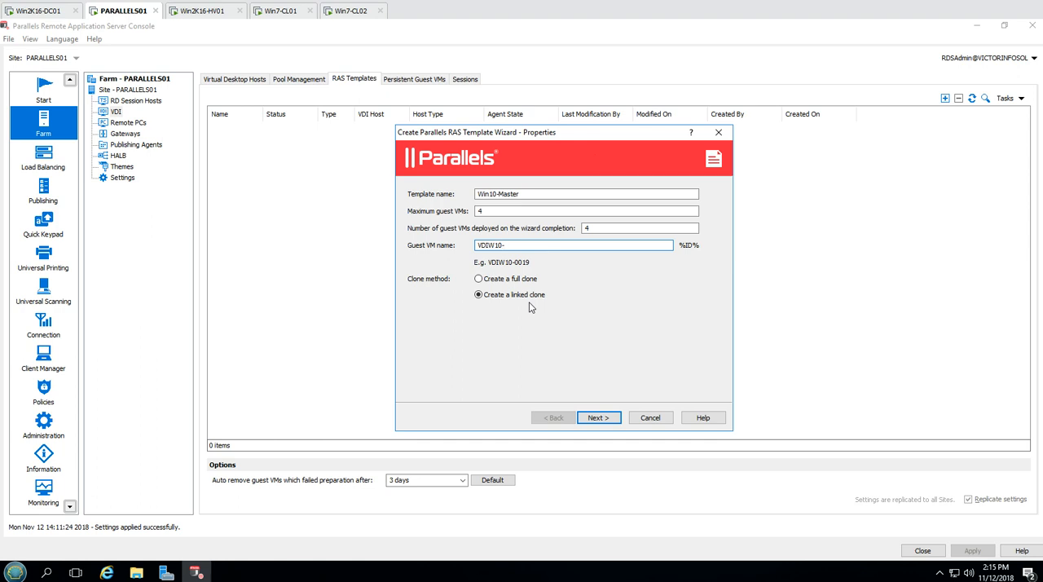
Continue past the template properties, set the available buffer to 4, and leave deletion of unused guest VMs at Never
{"action": "left_click", "coordinate": [598, 417]}
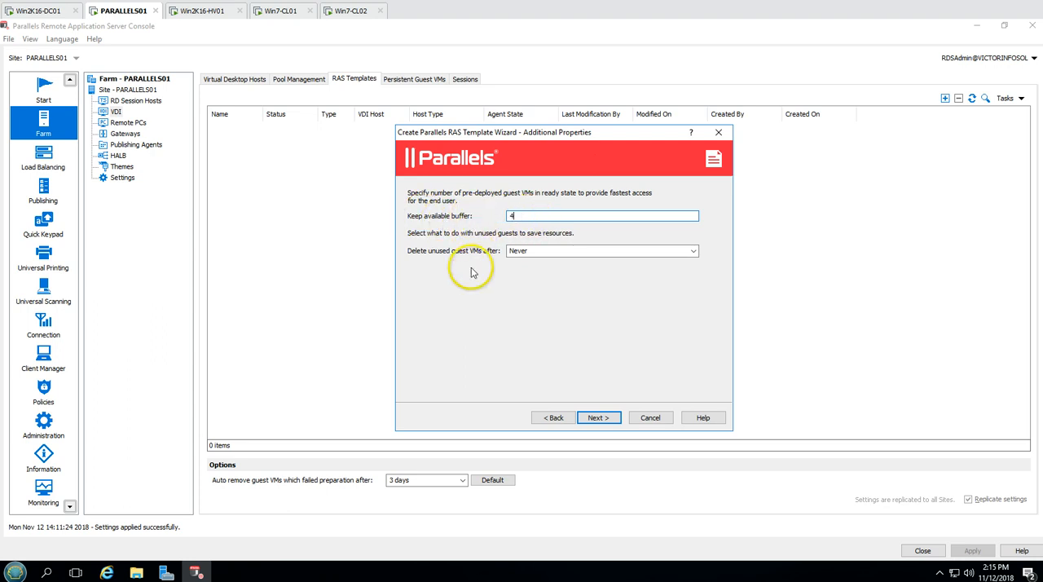
{"action": "left_click", "coordinate": [597, 218]}
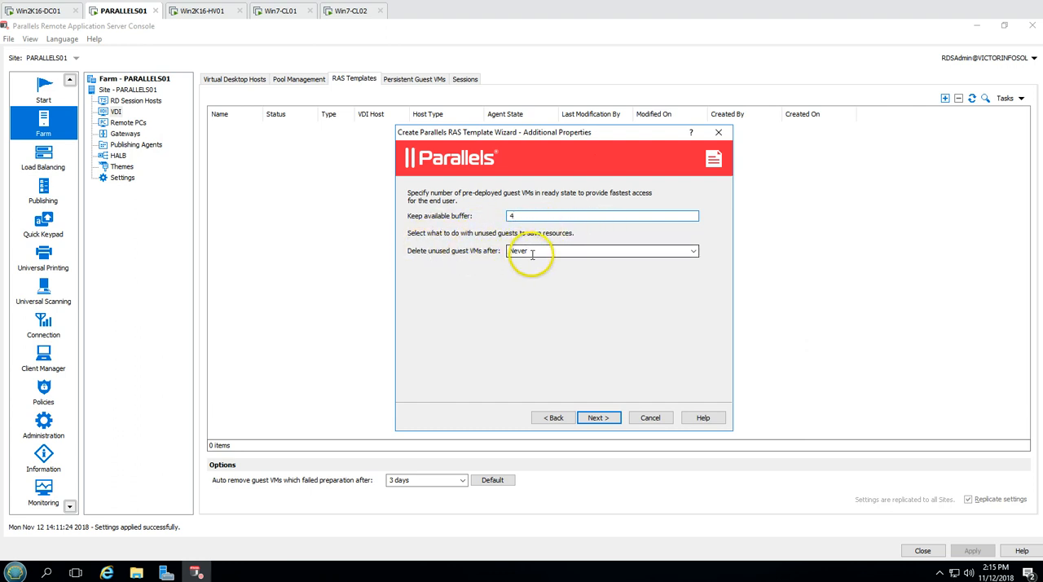
{"action": "left_click", "coordinate": [692, 253]}
{"action": "left_click", "coordinate": [692, 257]}
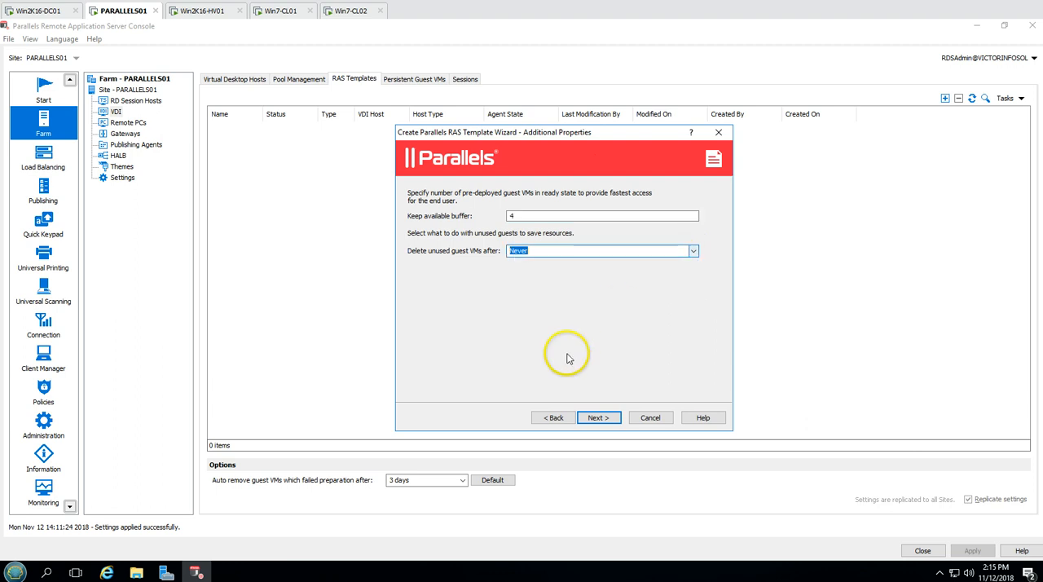
{"action": "left_click", "coordinate": [600, 420]}
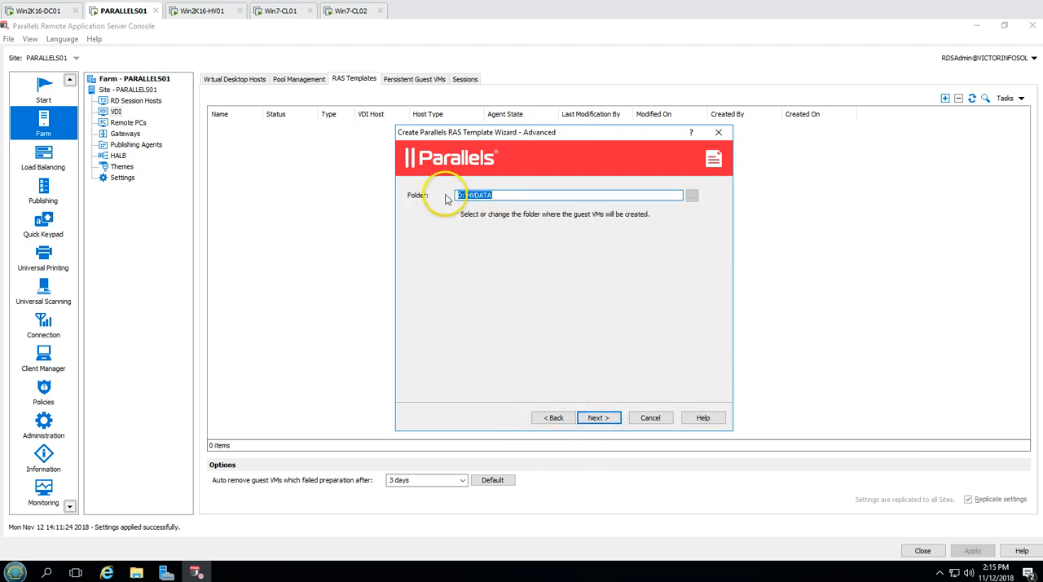
On Win2K16-HV01, look at the HVDATA (D:) drive in File Explorer and return to the template wizard on PARALLELS01
{"action": "left_click", "coordinate": [205, 10]}
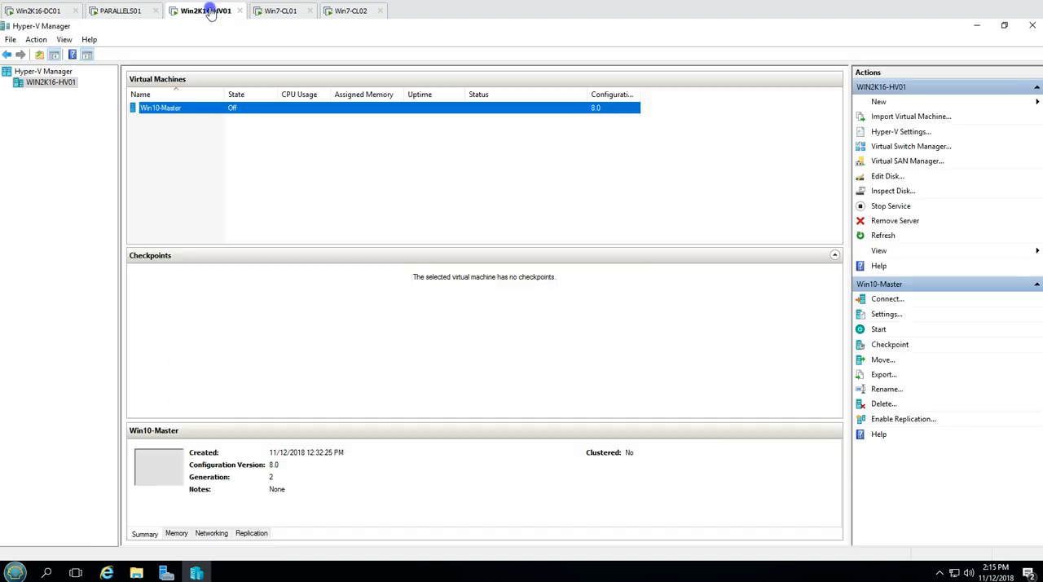
{"action": "left_click", "coordinate": [136, 573]}
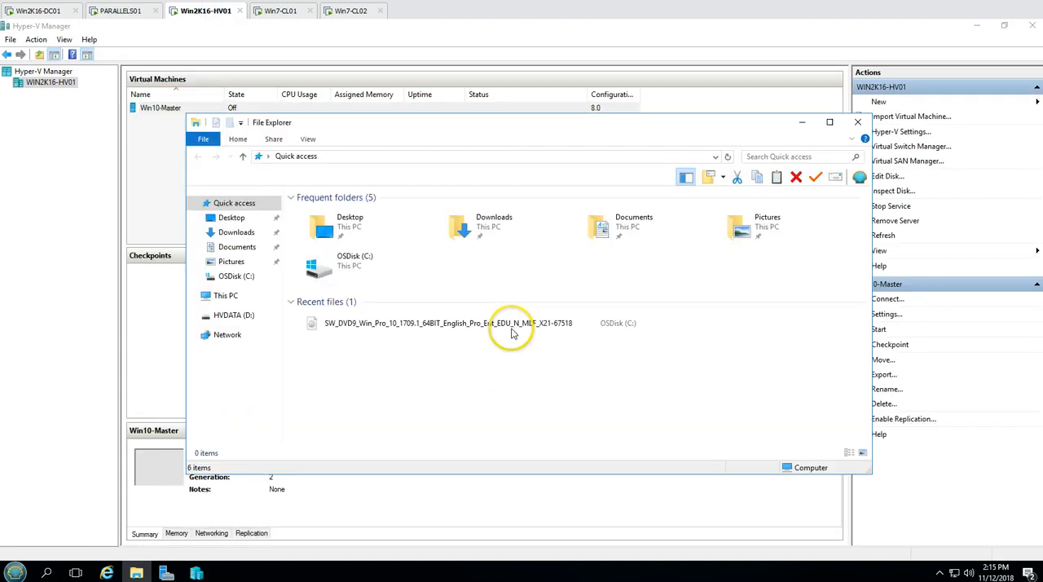
{"action": "left_click", "coordinate": [225, 295]}
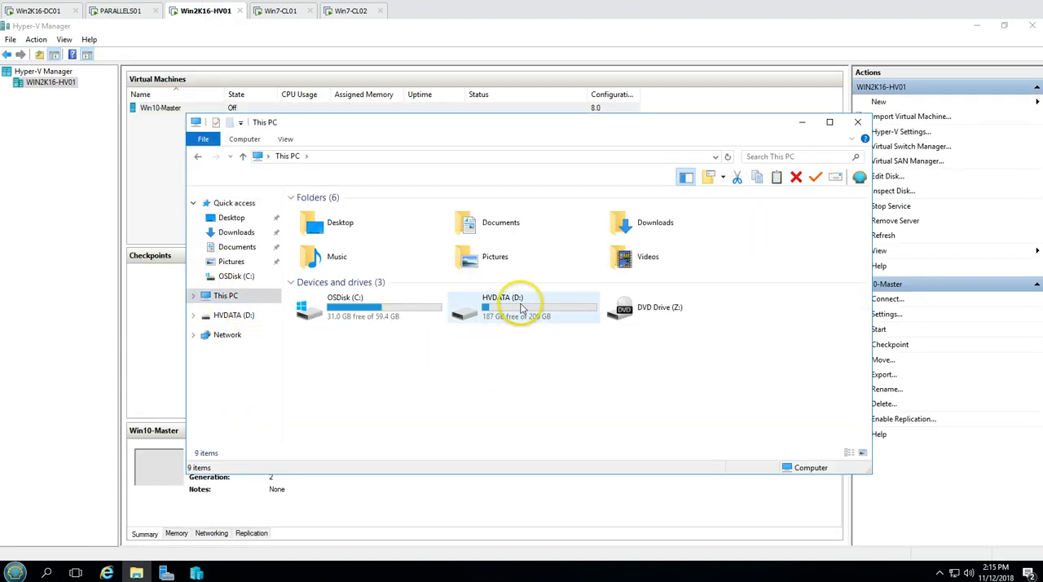
{"action": "double_click", "coordinate": [426, 307]}
{"action": "left_click", "coordinate": [122, 12]}
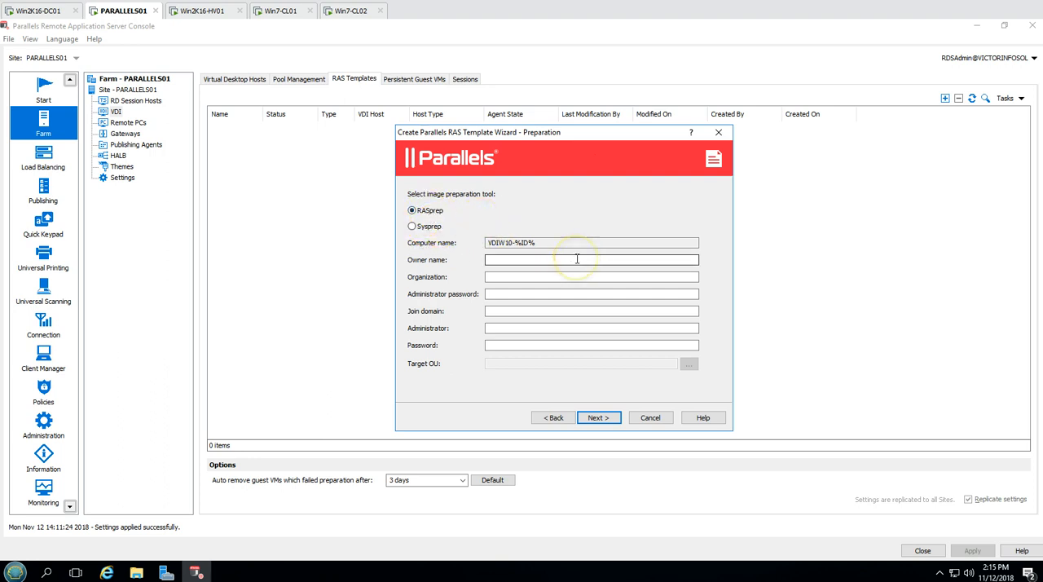
With RASprep selected, enter the owner's name, organization VICTORINFOSOL.COM, administrator password, join domain VICTORINFOSOL.COM, and the Administrator account with its password
{"action": "left_click", "coordinate": [627, 242]}
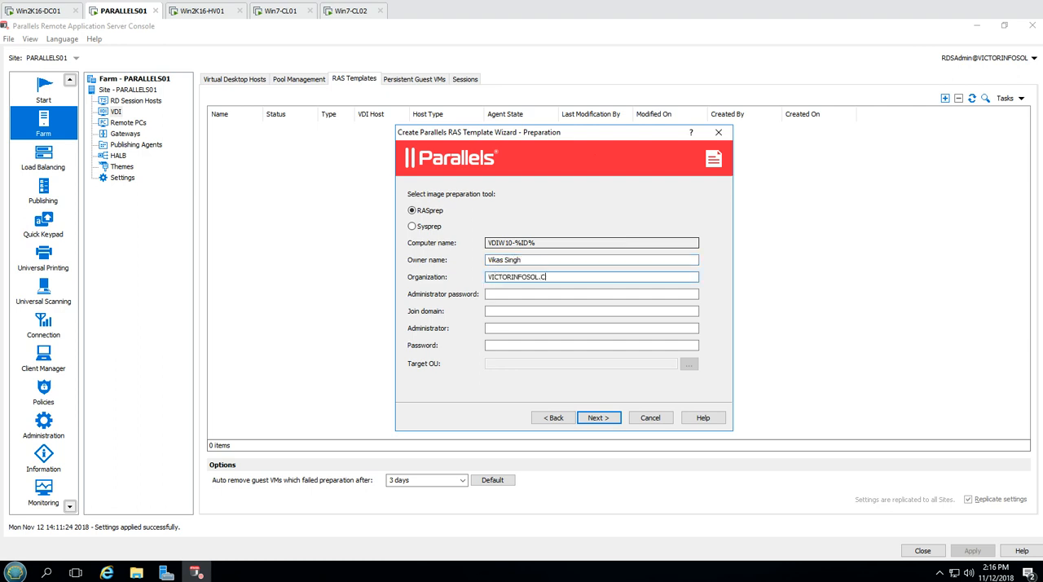
{"action": "key", "text": "Tab"}
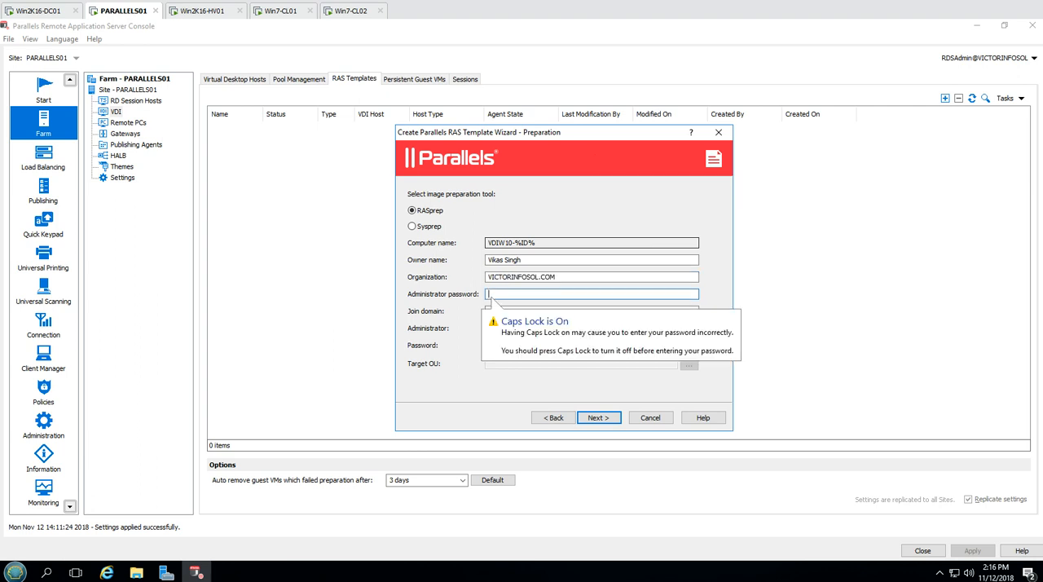
{"action": "key", "text": "Caps_Lock"}
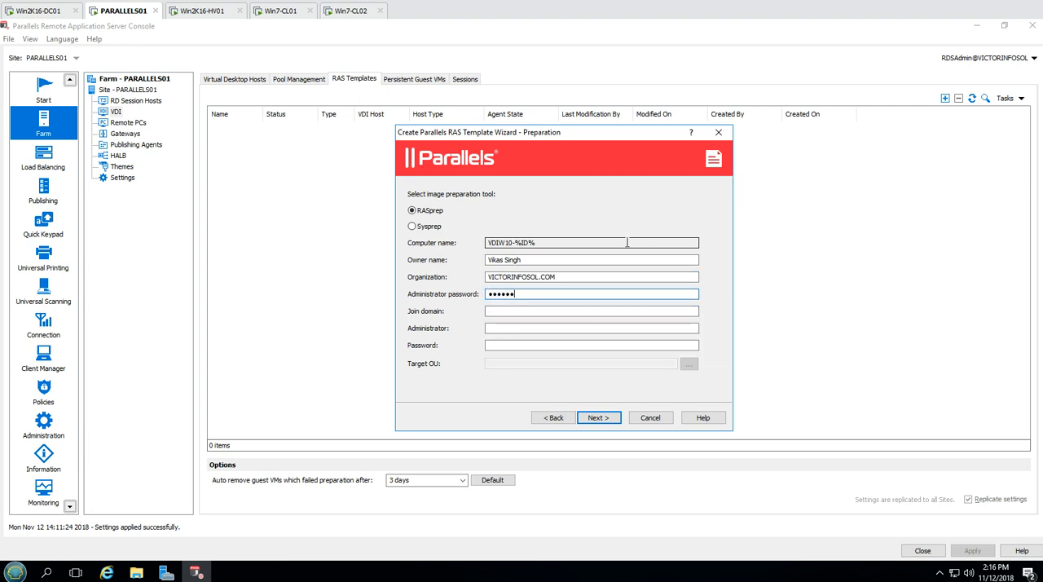
{"action": "type", "text": "•"}
{"action": "key", "text": "Tab"}
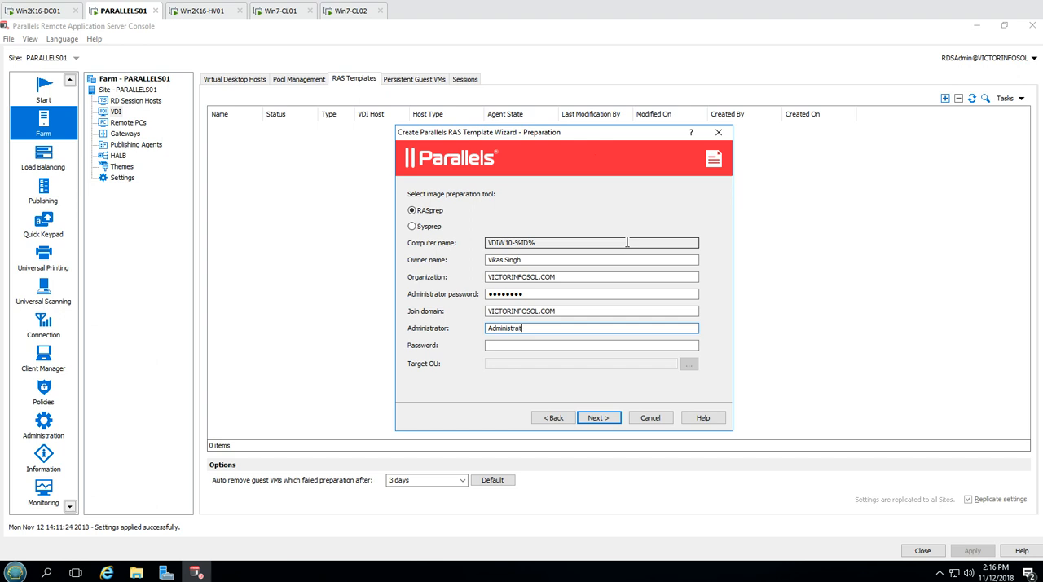
{"action": "left_click", "coordinate": [519, 345]}
{"action": "type", "text": "•"}
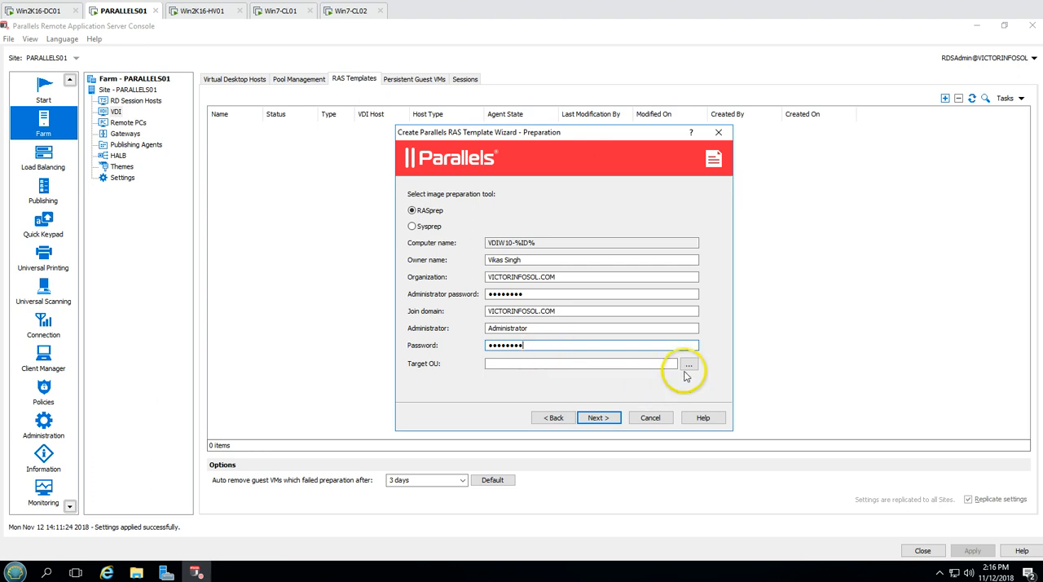
Set the target OU to VDI under INDIA in VICTORINFOSOL and continue to the license keys
{"action": "left_click", "coordinate": [688, 366]}
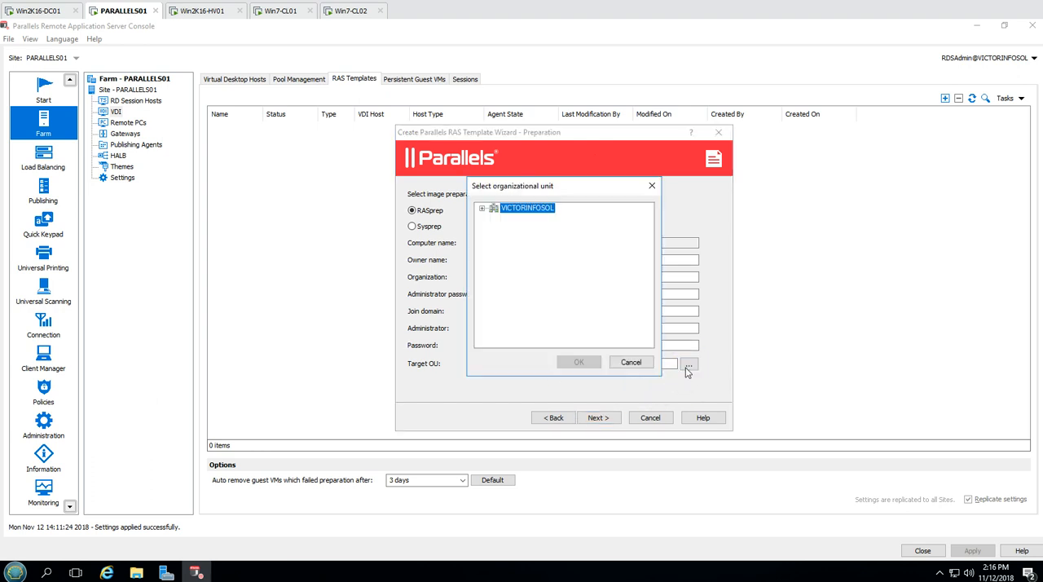
{"action": "left_click_drag", "start_coordinate": [517, 185], "coordinate": [814, 163]}
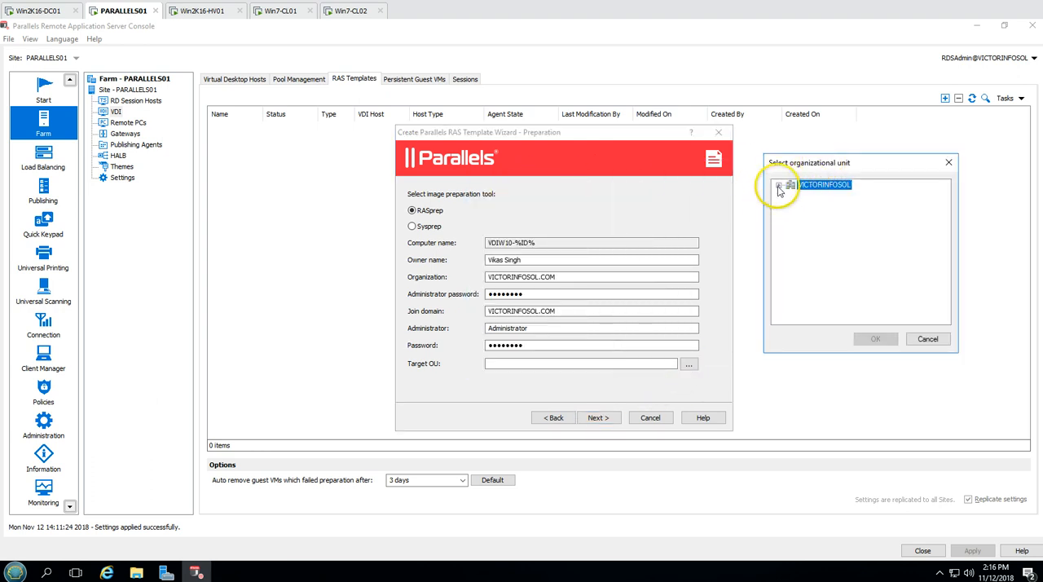
{"action": "left_click", "coordinate": [779, 186]}
{"action": "left_click", "coordinate": [790, 234]}
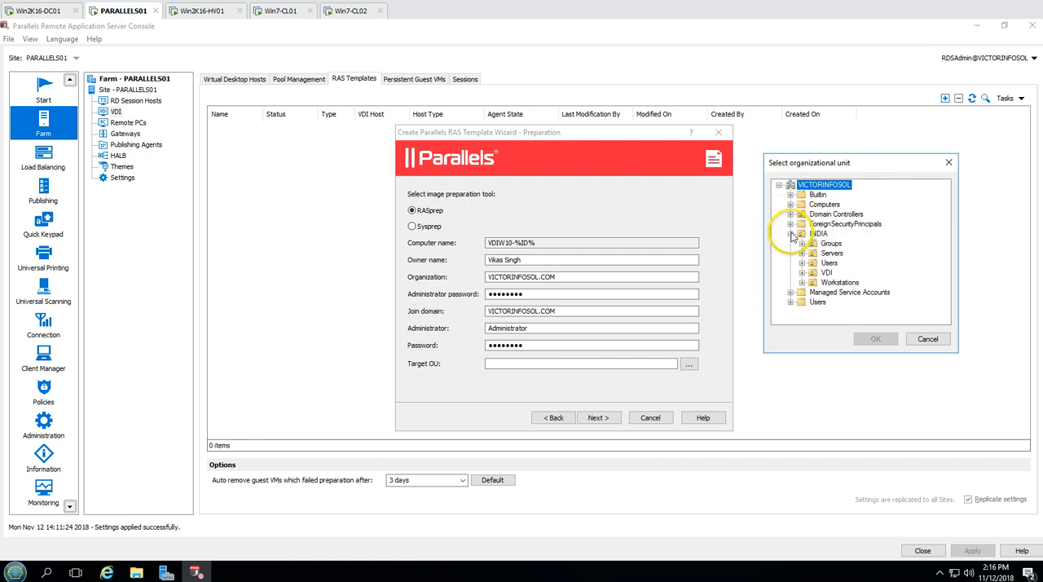
{"action": "left_click", "coordinate": [825, 272]}
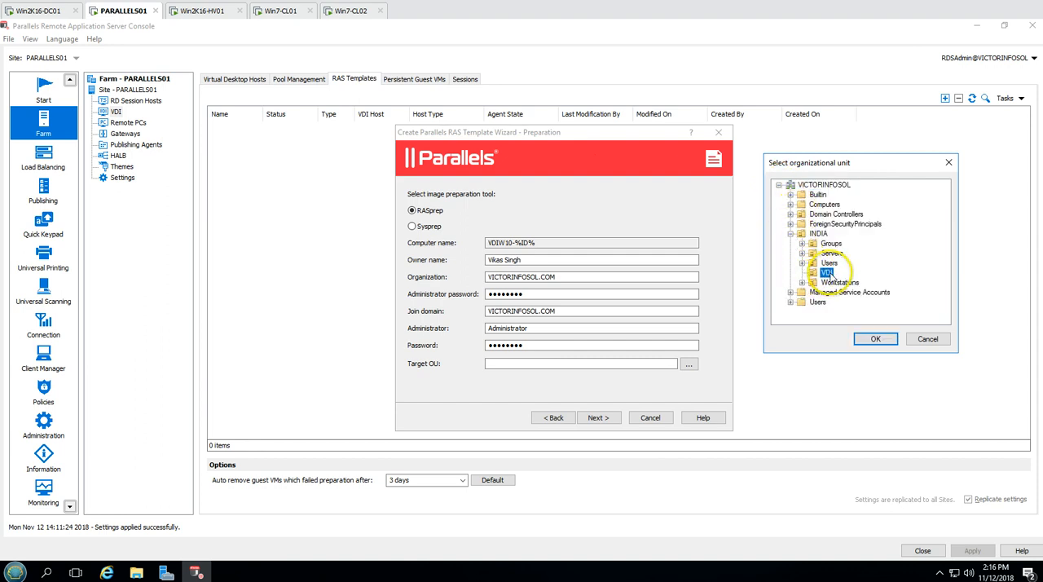
{"action": "left_click", "coordinate": [875, 338]}
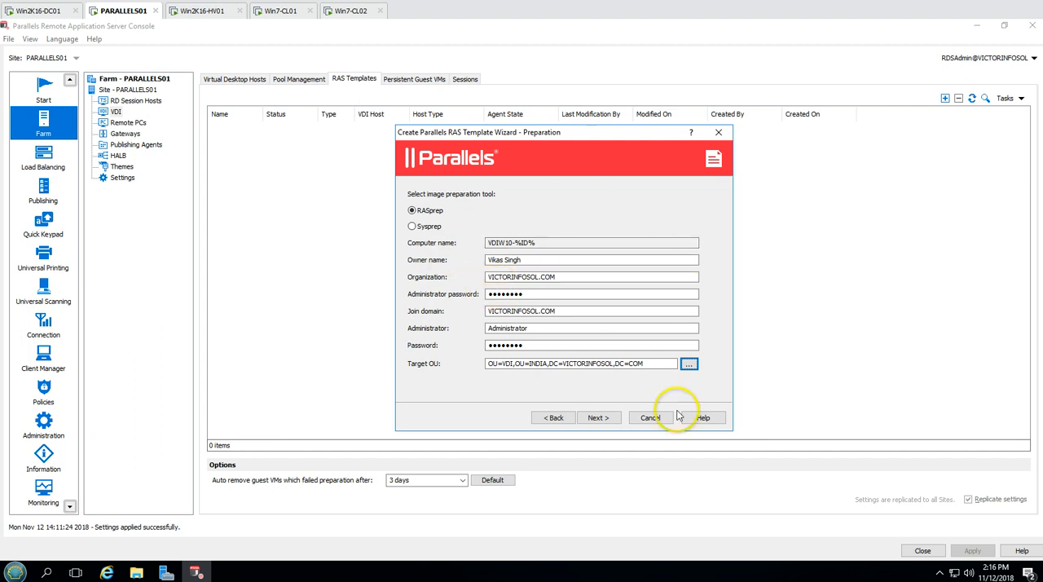
{"action": "left_click", "coordinate": [599, 418]}
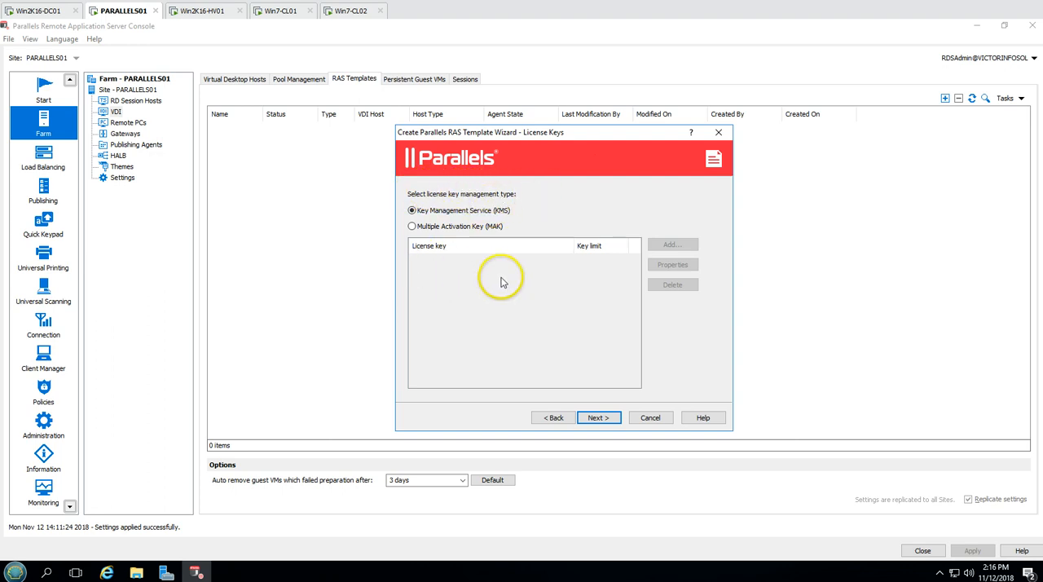
{"action": "left_click", "coordinate": [420, 227]}
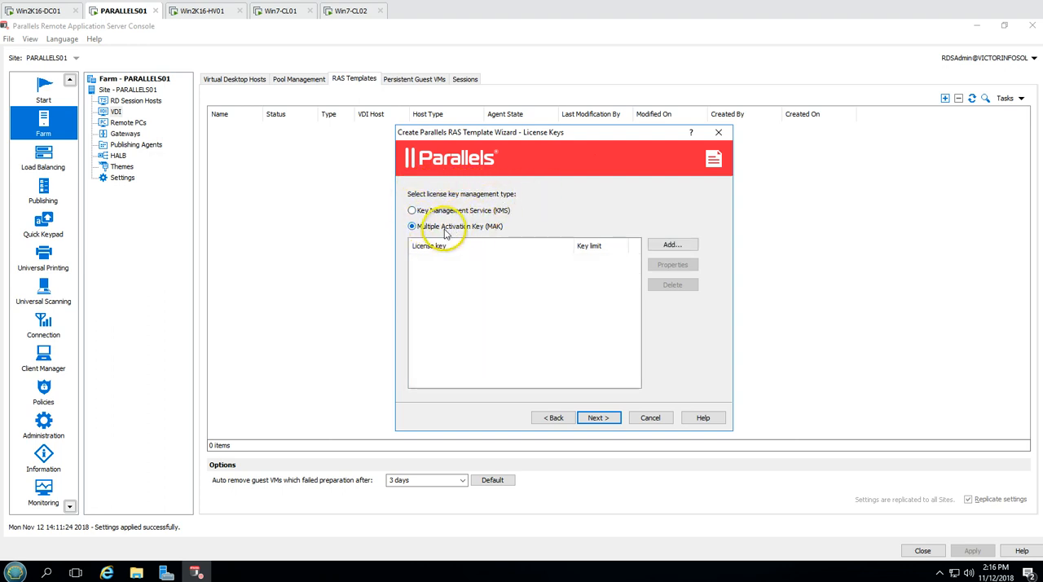
{"action": "left_click", "coordinate": [470, 213]}
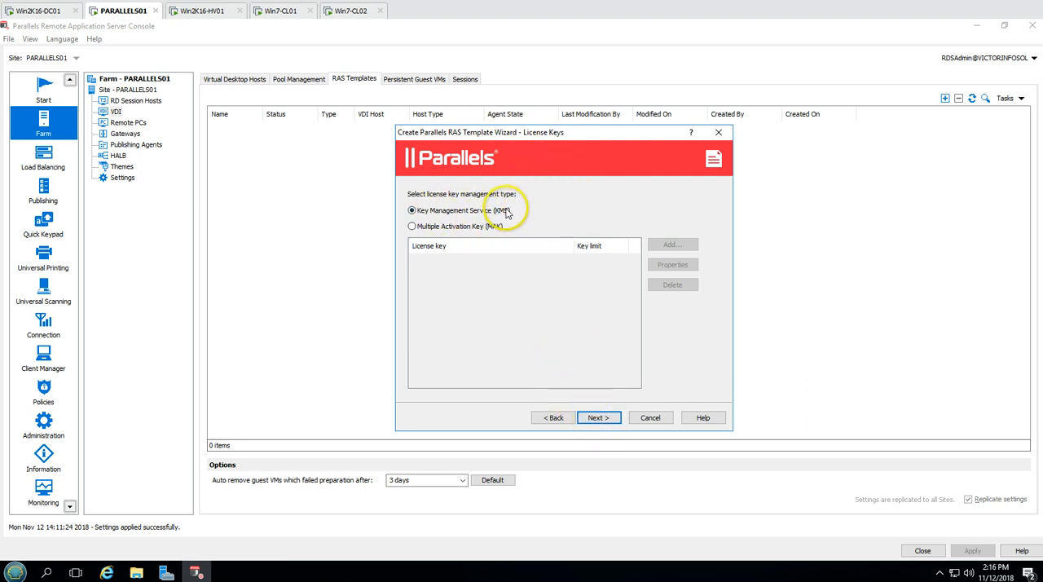
{"action": "left_click", "coordinate": [439, 226]}
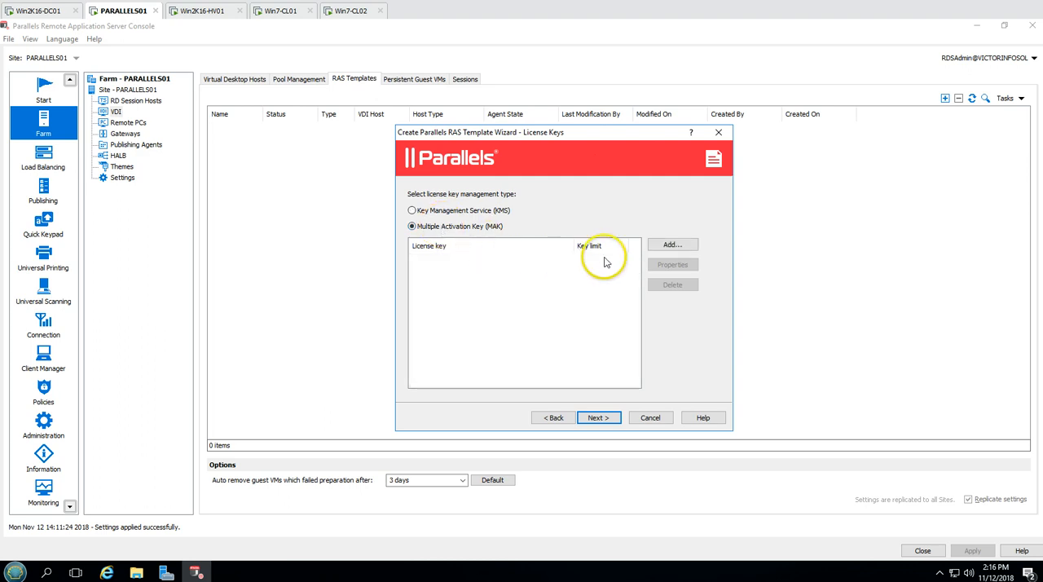
{"action": "left_click", "coordinate": [669, 245]}
{"action": "left_click", "coordinate": [662, 315]}
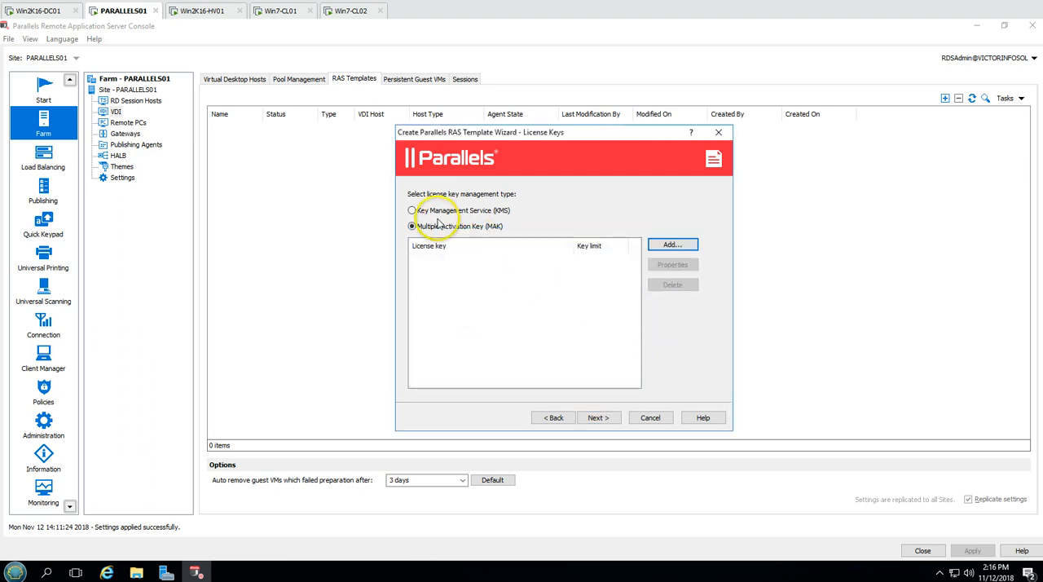
Select Key Management Service (KMS) as the license key management type and continue to the summary
{"action": "left_click", "coordinate": [430, 211]}
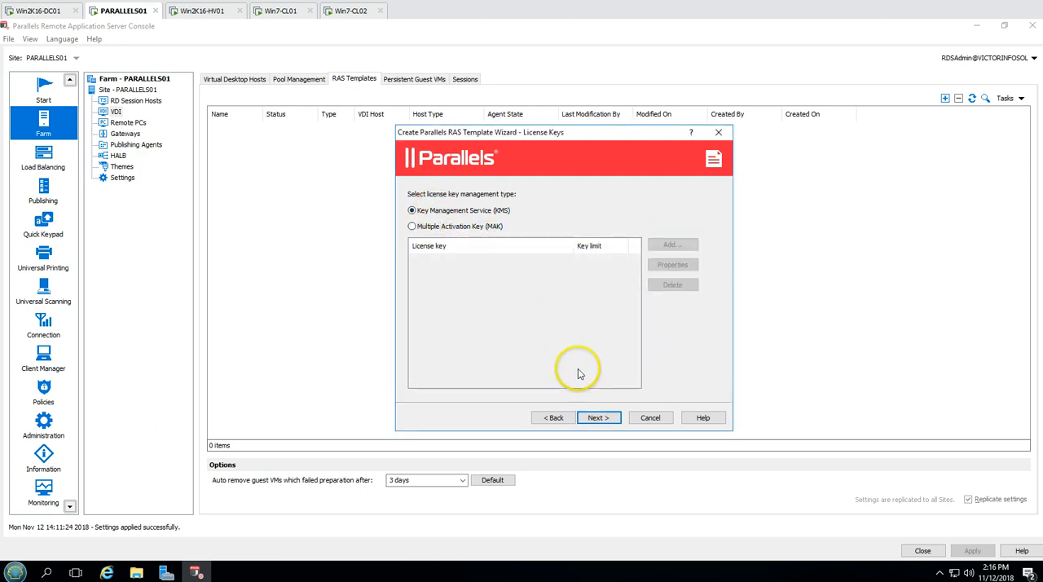
{"action": "left_click", "coordinate": [598, 417]}
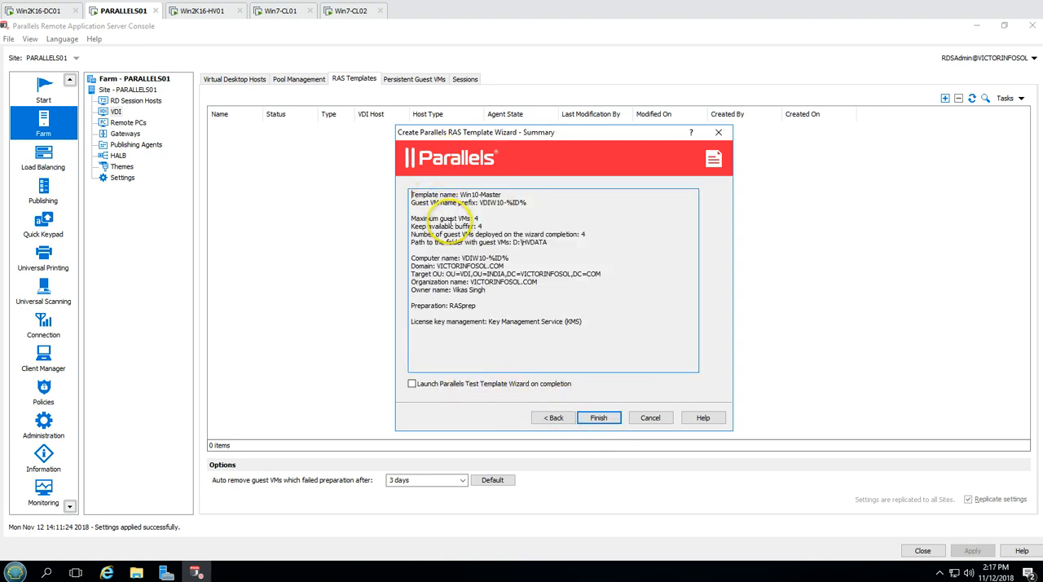
Review the guest VM, domain, preparation and license settings in the summary and finish creating the Win10-Master template
{"action": "left_click_drag", "start_coordinate": [410, 195], "coordinate": [543, 333]}
{"action": "left_click", "coordinate": [650, 324]}
{"action": "left_click_drag", "start_coordinate": [433, 312], "coordinate": [391, 296]}
{"action": "left_click", "coordinate": [517, 327]}
{"action": "left_click_drag", "start_coordinate": [588, 324], "coordinate": [392, 321]}
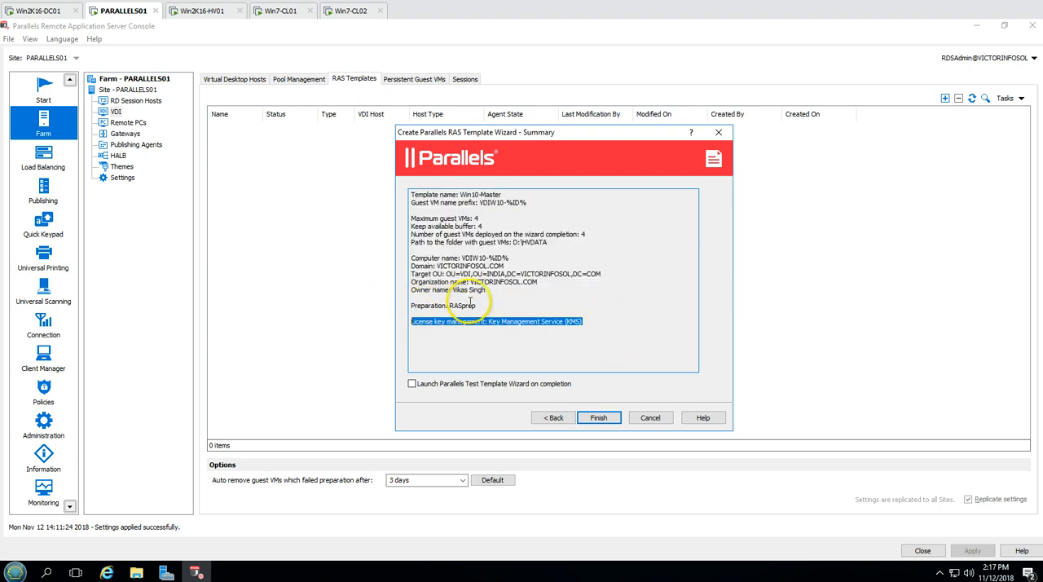
{"action": "left_click_drag", "start_coordinate": [487, 291], "coordinate": [411, 258]}
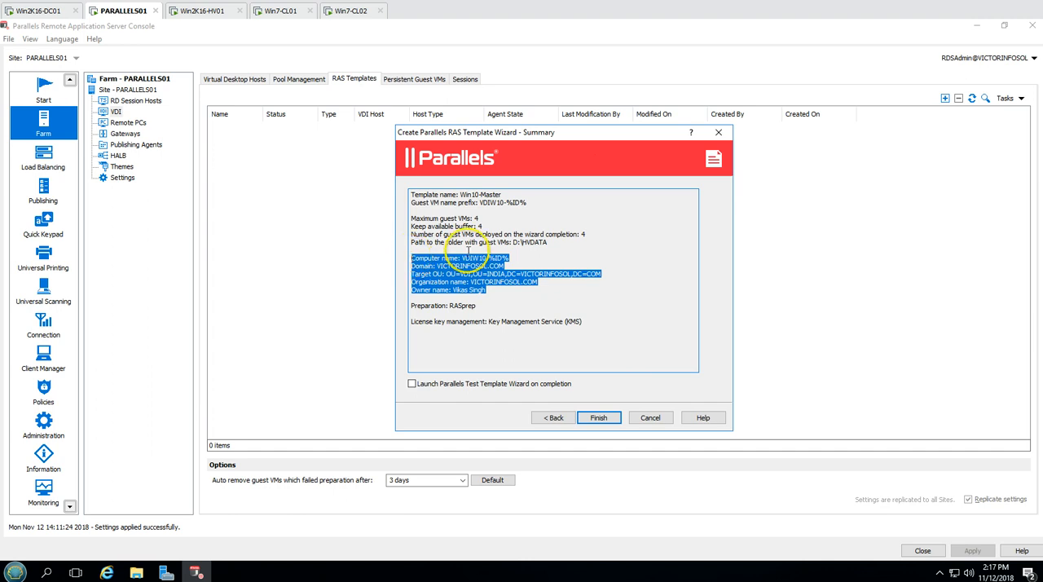
{"action": "left_click_drag", "start_coordinate": [570, 243], "coordinate": [410, 194]}
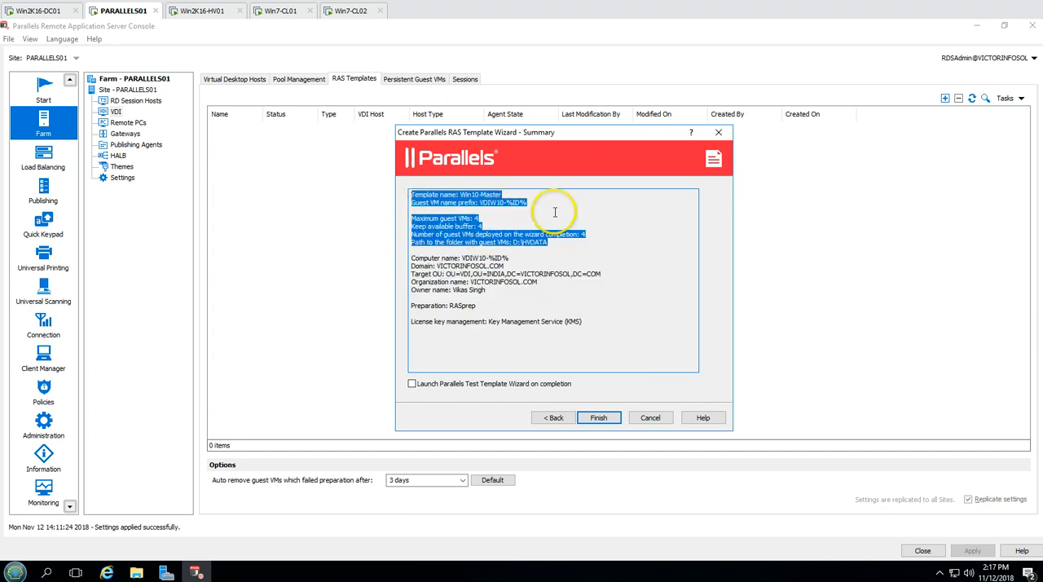
{"action": "left_click", "coordinate": [554, 211]}
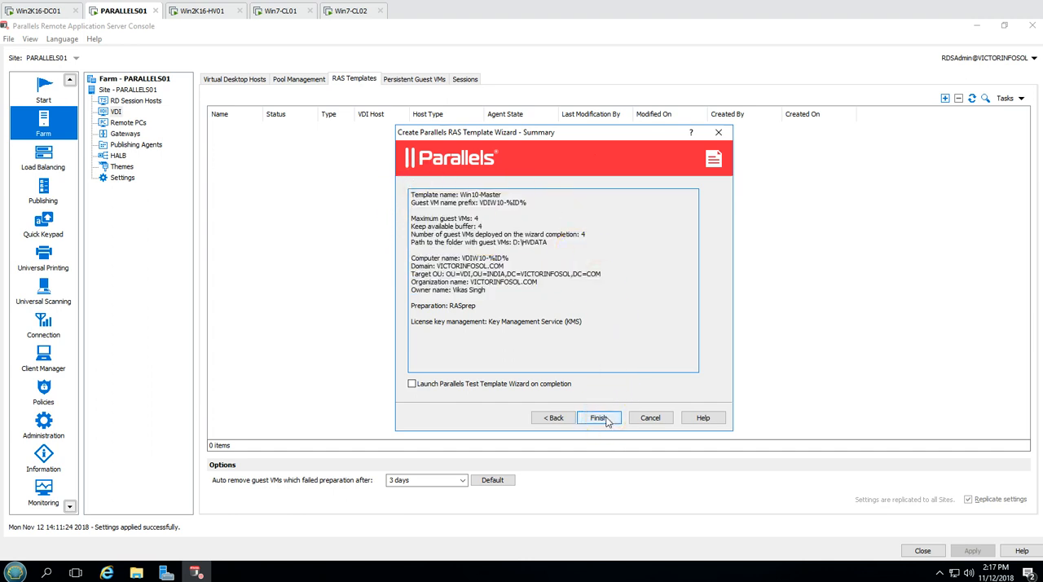
{"action": "left_click", "coordinate": [599, 418]}
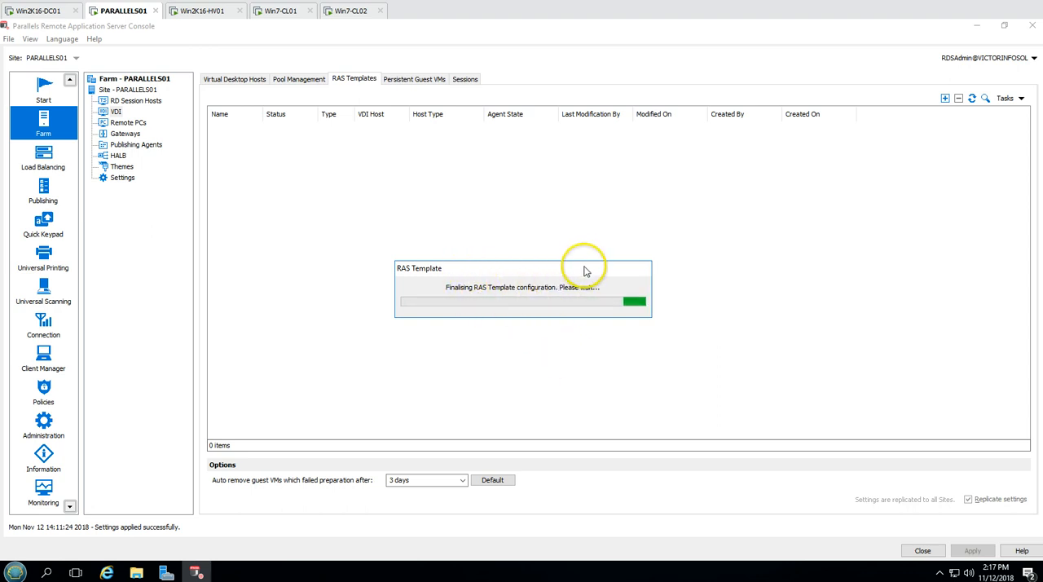
On Win2K16-HV01, look at the HVDATA (D:) drive contents and Win10-Master's checkpoints in Hyper-V Manager
{"action": "left_click", "coordinate": [202, 11]}
{"action": "right_click", "coordinate": [417, 255]}
{"action": "left_click", "coordinate": [448, 305]}
{"action": "left_click_drag", "start_coordinate": [446, 128], "coordinate": [637, 164]}
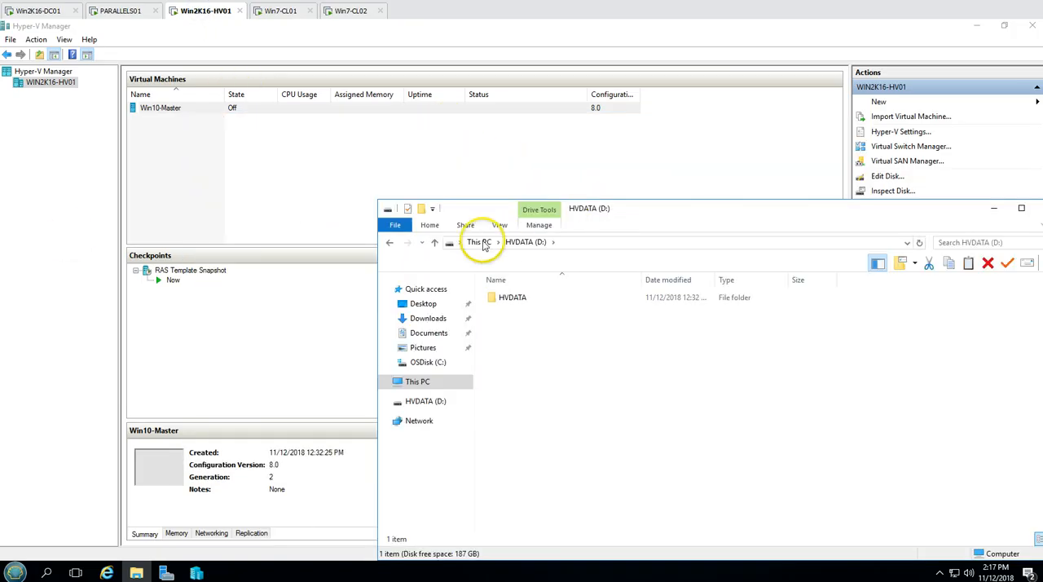
{"action": "left_click", "coordinate": [37, 233]}
{"action": "left_click", "coordinate": [189, 271]}
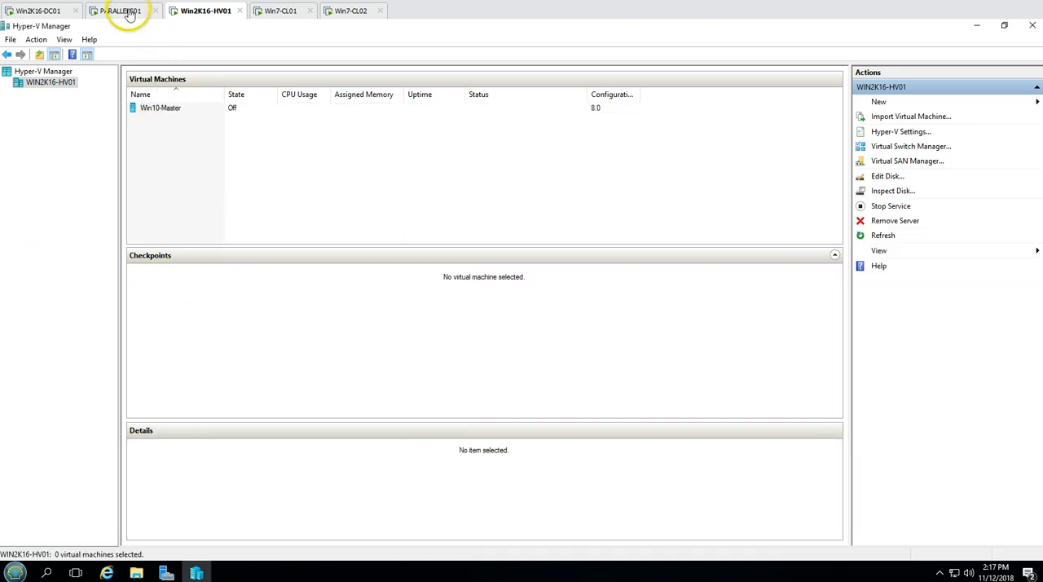
Look at the Win10-Master template's status on PARALLELS01 and at the VM's checkpoints and notes on Win2K16-HV01
{"action": "left_click", "coordinate": [127, 13]}
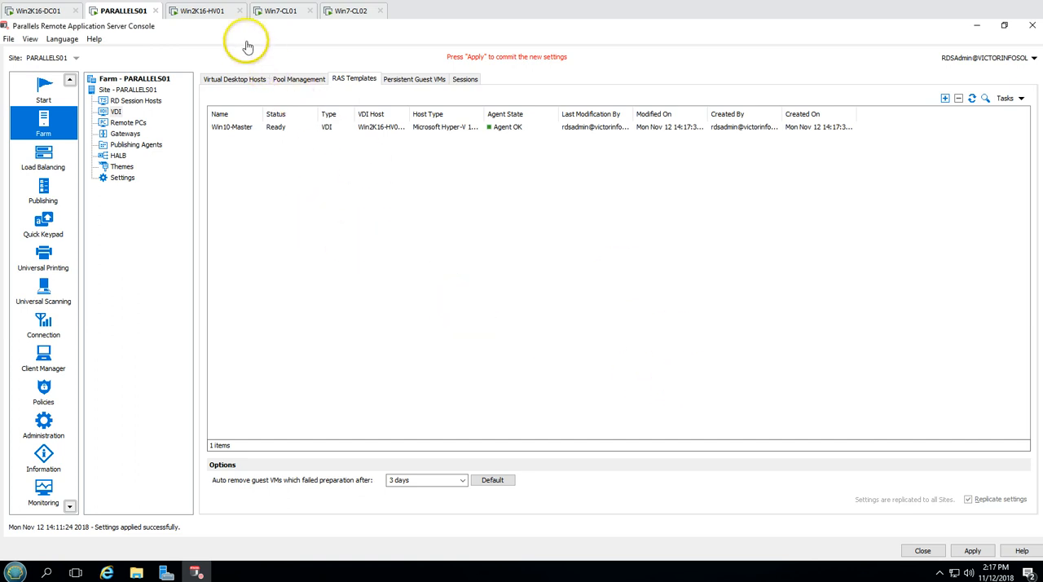
{"action": "left_click", "coordinate": [203, 11]}
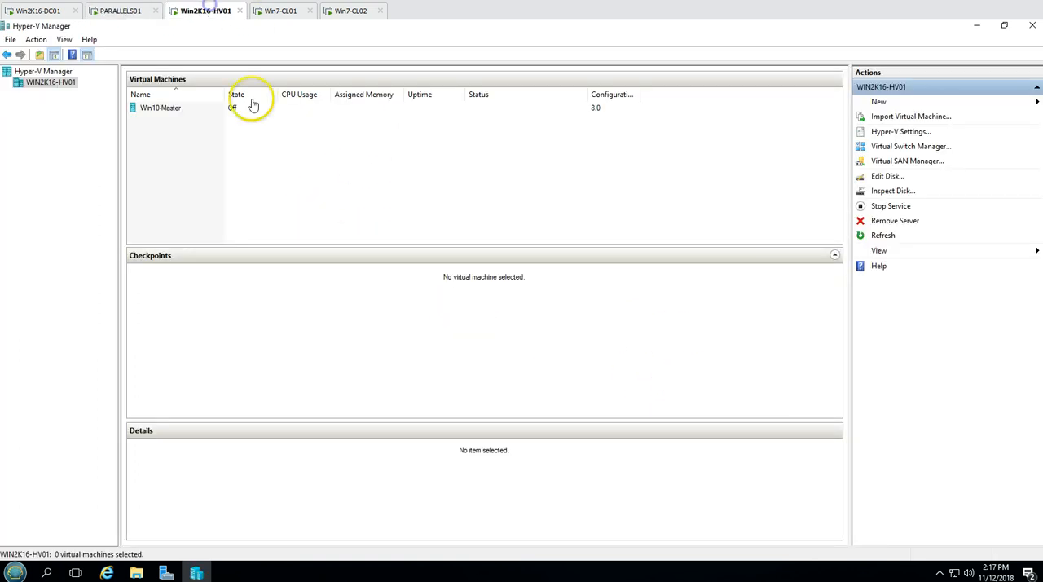
{"action": "left_click", "coordinate": [167, 110]}
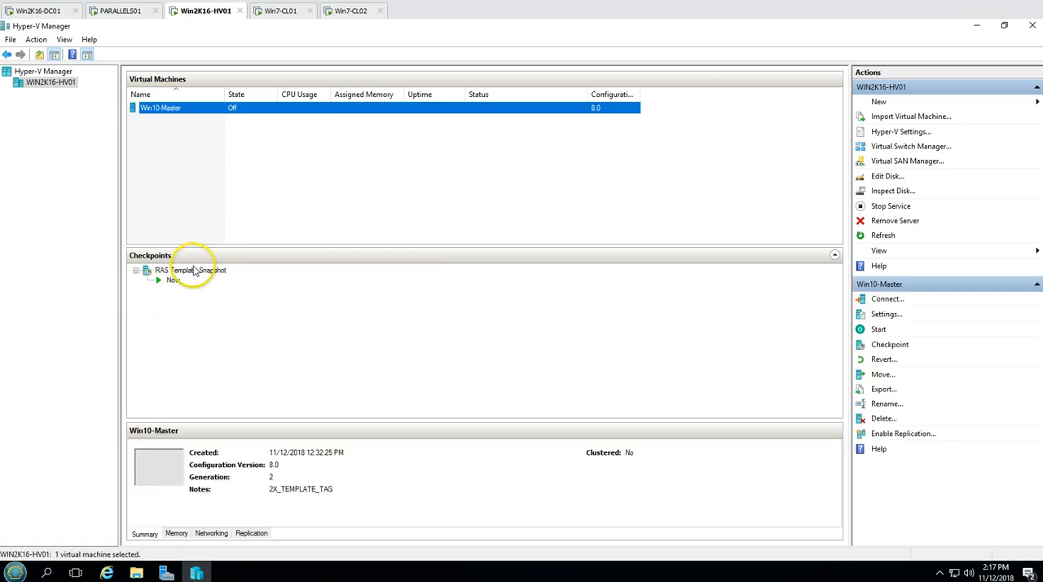
Apply the pending RAS template settings in the Parallels console on PARALLELS01
{"action": "left_click", "coordinate": [126, 11]}
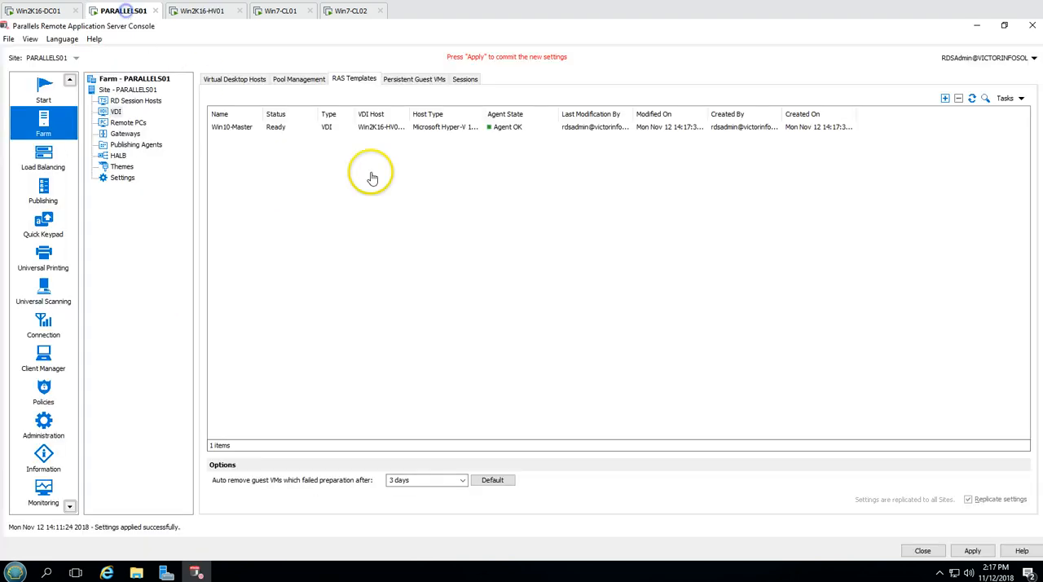
{"action": "left_click", "coordinate": [972, 550]}
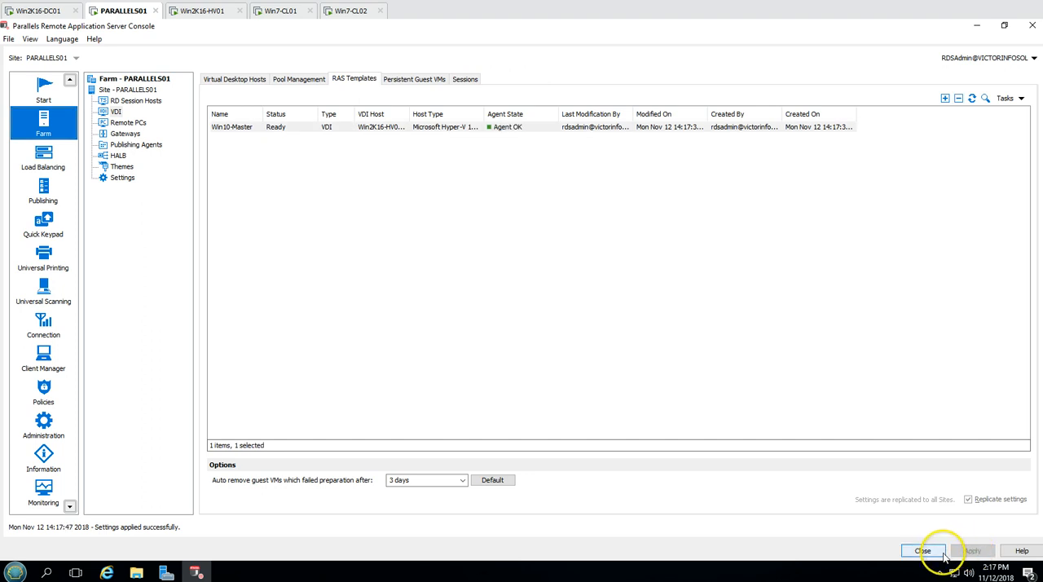
{"action": "left_click", "coordinate": [527, 212]}
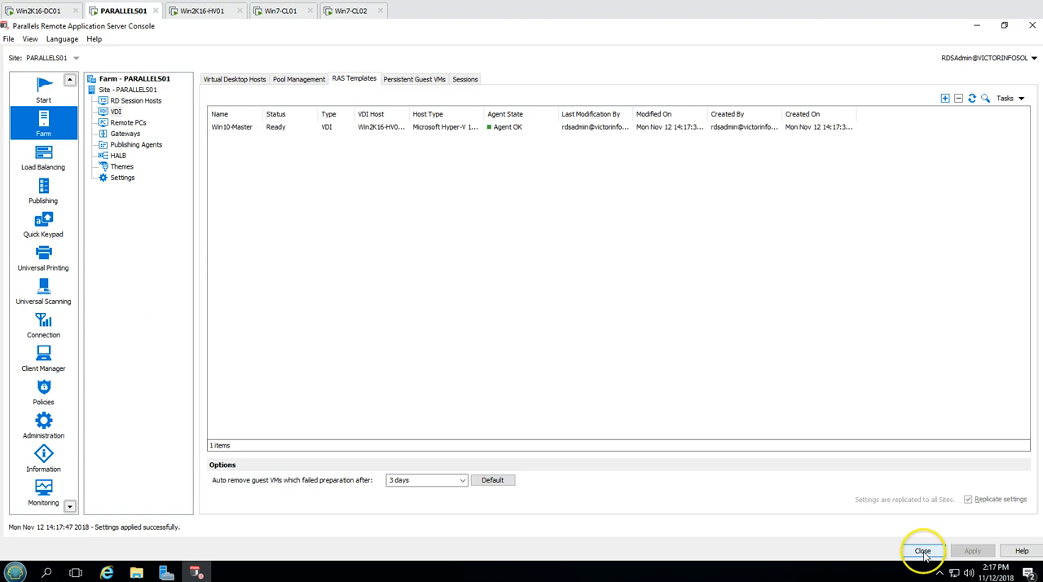
On Win2K16-DC01, refresh the VDI organizational unit in Active Directory Users and Computers and widen the Name column to check its computer accounts
{"action": "left_click", "coordinate": [51, 11]}
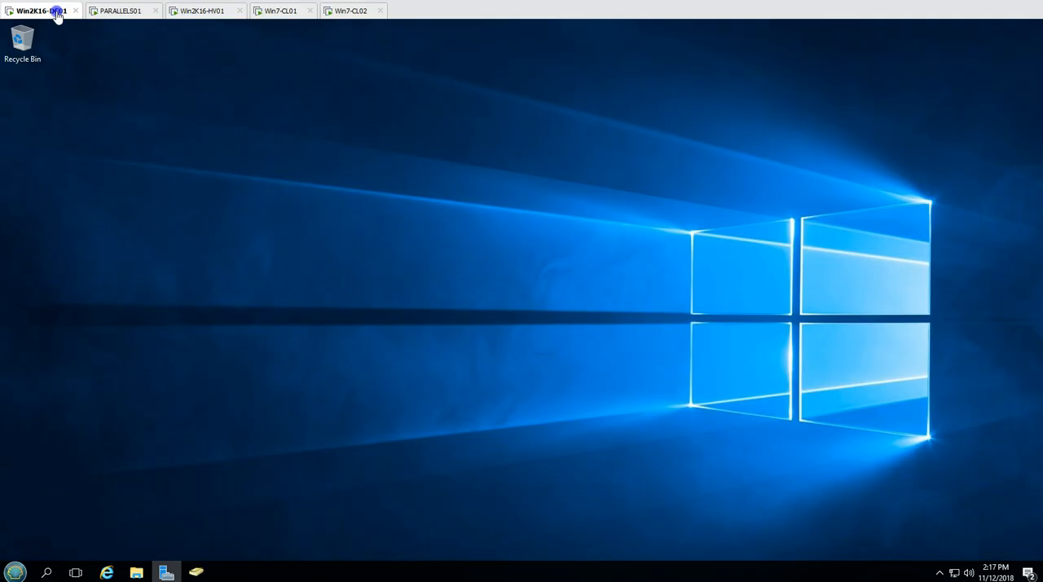
{"action": "left_click", "coordinate": [198, 571]}
{"action": "right_click", "coordinate": [372, 209]}
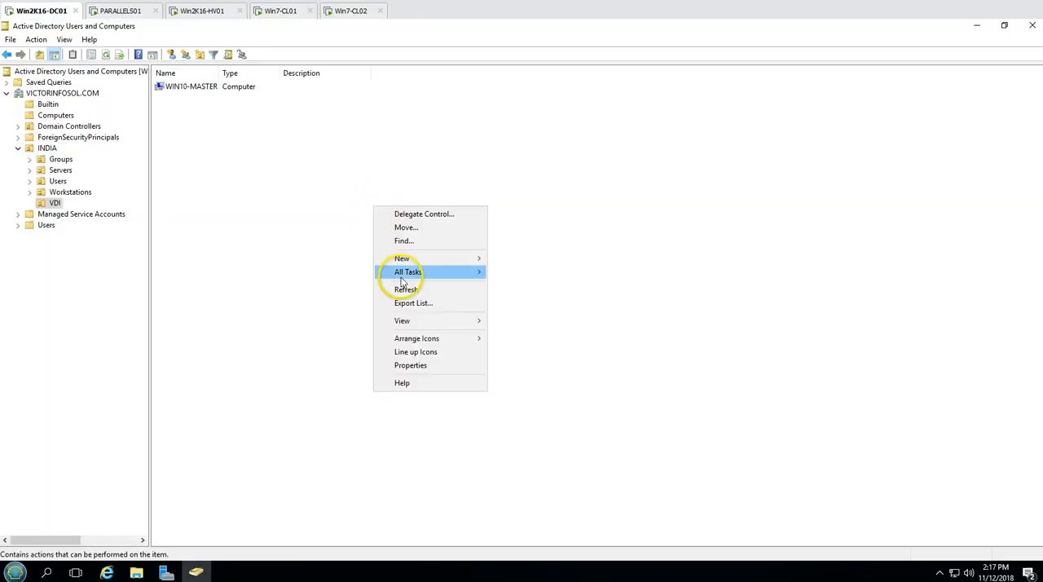
{"action": "left_click", "coordinate": [399, 288]}
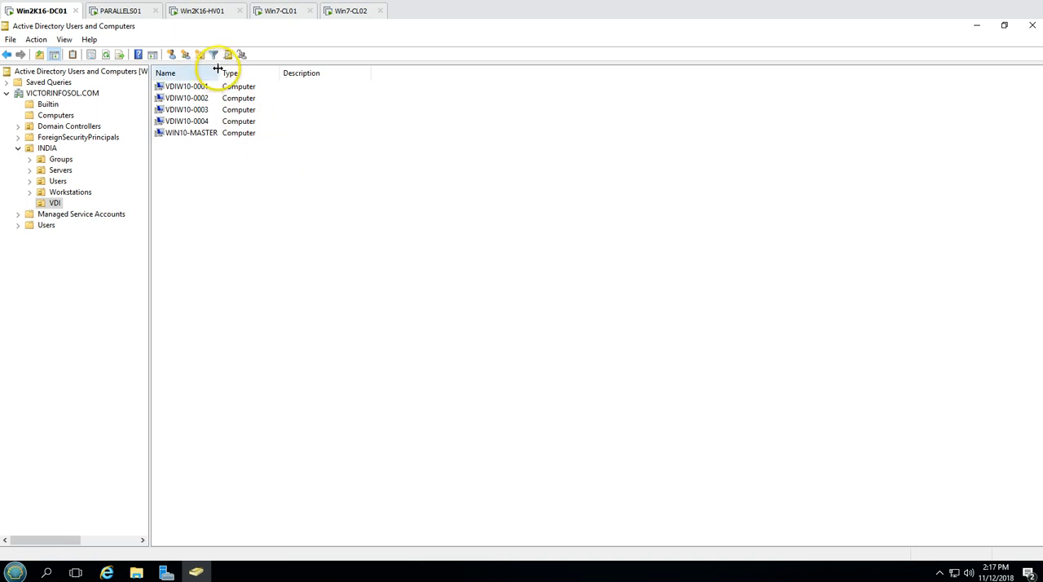
{"action": "left_click_drag", "start_coordinate": [218, 68], "coordinate": [264, 72]}
{"action": "right_click", "coordinate": [264, 243]}
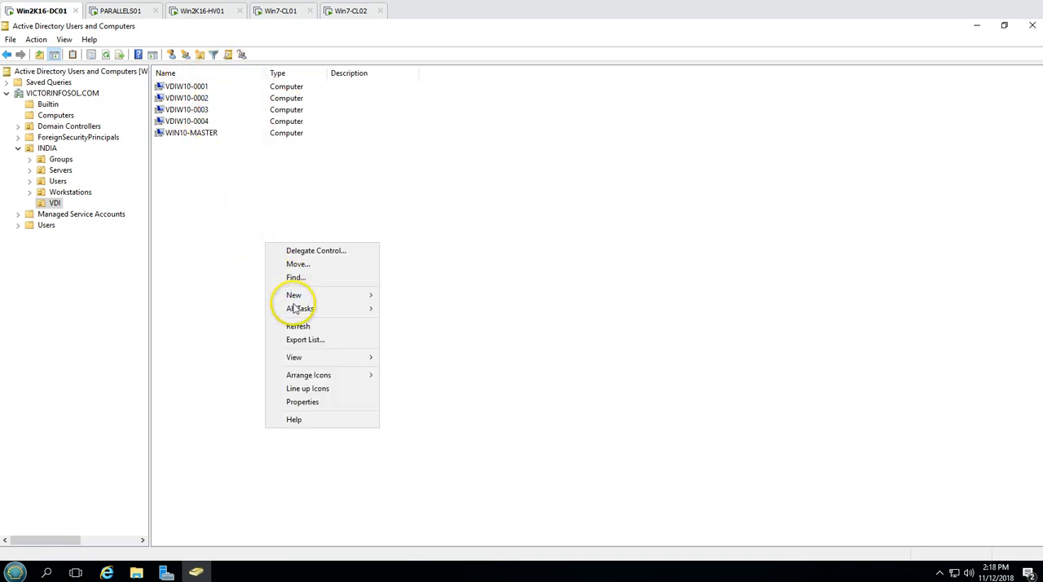
{"action": "left_click", "coordinate": [298, 326]}
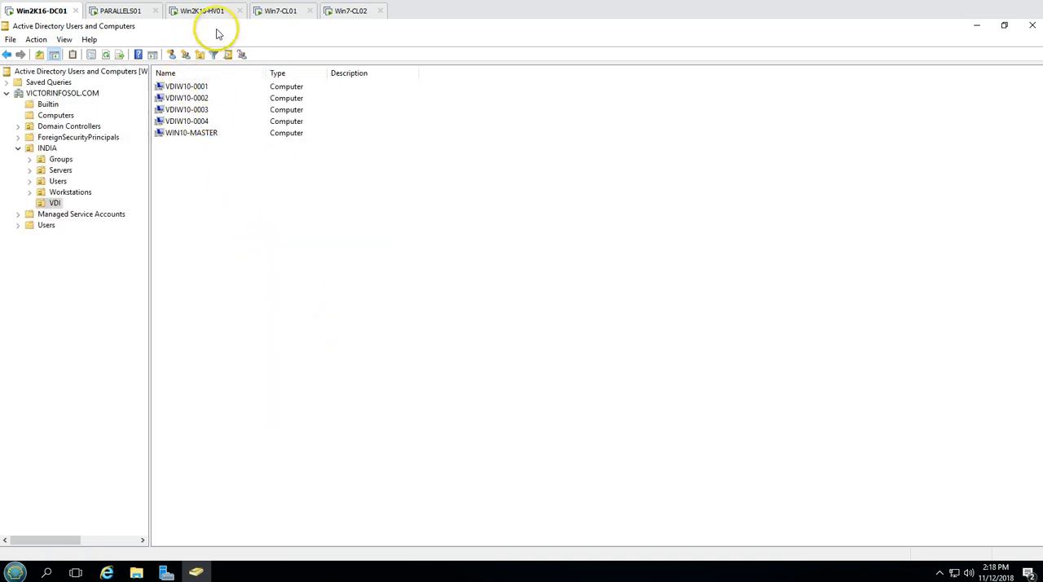
On Win2K16-HV01, compare VDIW10-0001 with Win10-Master and view the VDIW10-0001 console in a virtual machine connection, closing it again
{"action": "left_click", "coordinate": [210, 10]}
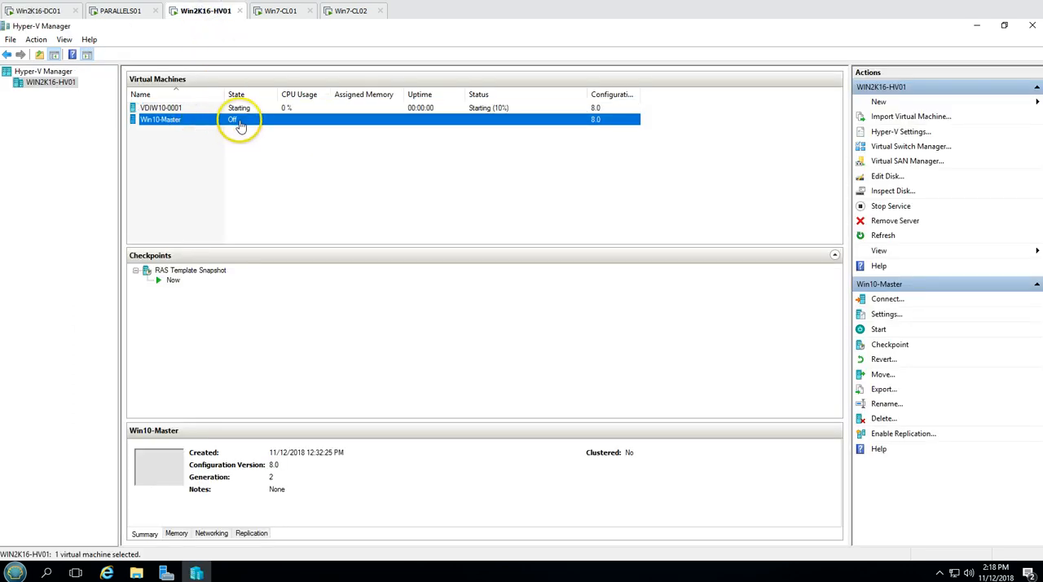
{"action": "left_click", "coordinate": [195, 108]}
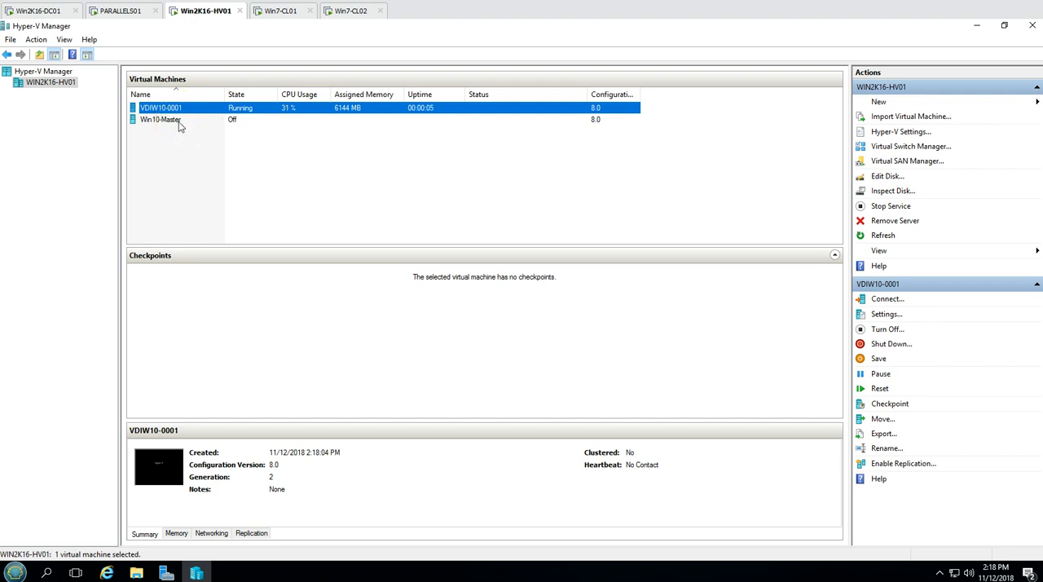
{"action": "left_click", "coordinate": [180, 121]}
{"action": "left_click", "coordinate": [195, 108]}
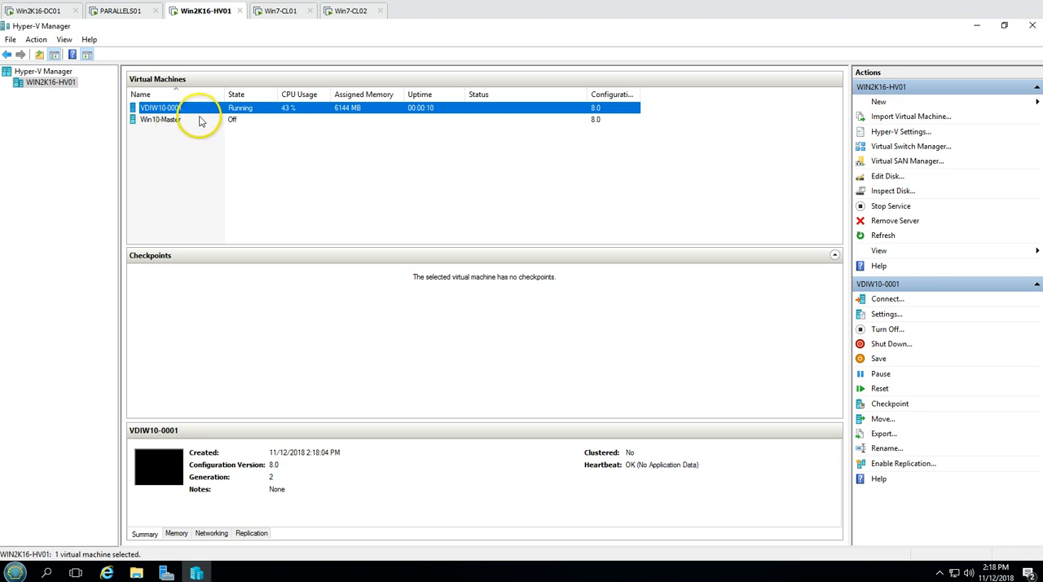
{"action": "right_click", "coordinate": [197, 108]}
{"action": "left_click", "coordinate": [220, 118]}
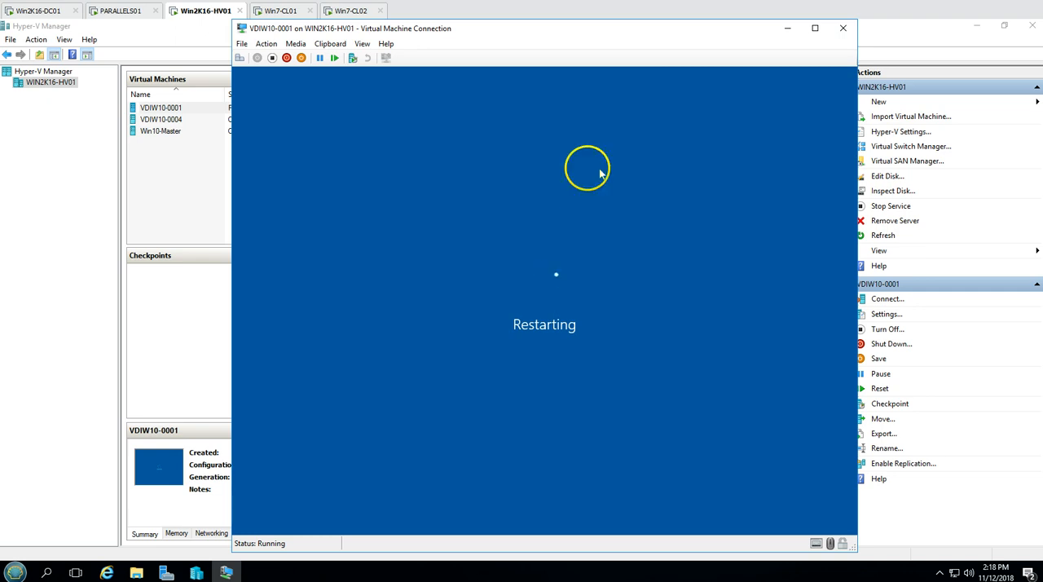
{"action": "left_click", "coordinate": [843, 27]}
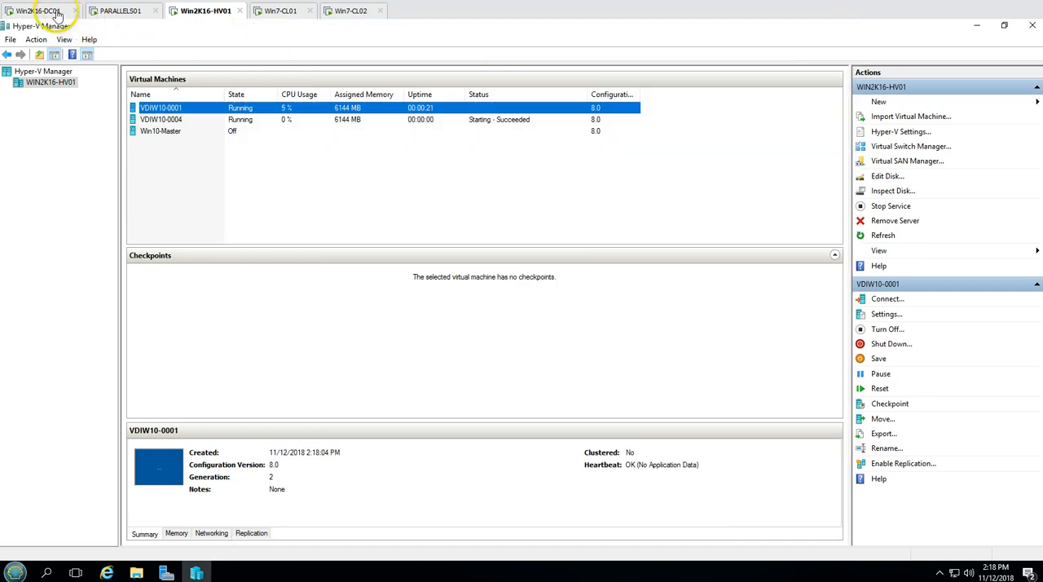
On Win2K16-DC01, inspect the operating system properties of the VDIW10-0001 computer account and close them
{"action": "left_click", "coordinate": [57, 11]}
{"action": "double_click", "coordinate": [184, 85]}
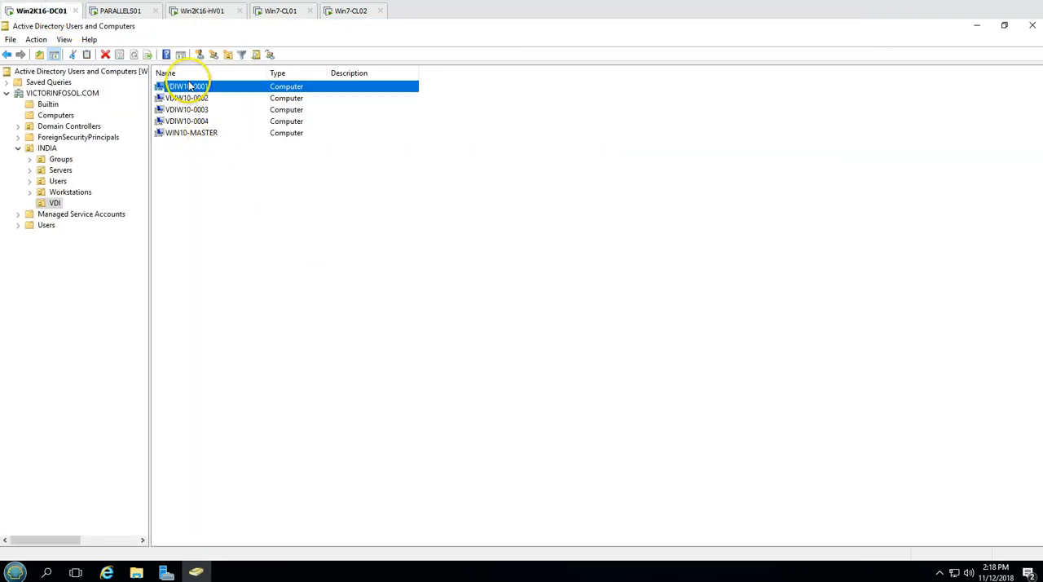
{"action": "left_click", "coordinate": [447, 165]}
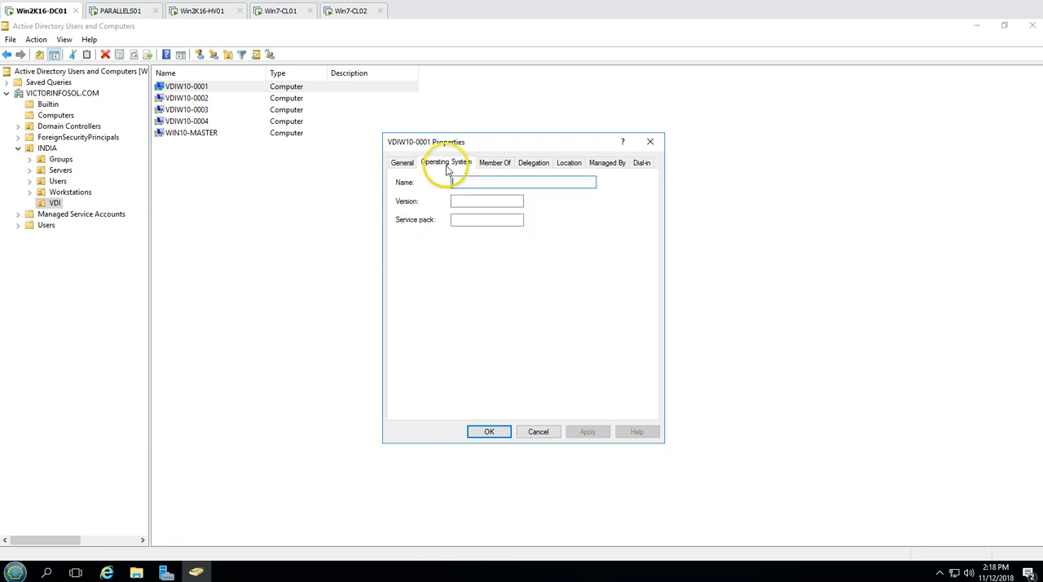
{"action": "left_click", "coordinate": [487, 180]}
{"action": "left_click", "coordinate": [491, 219]}
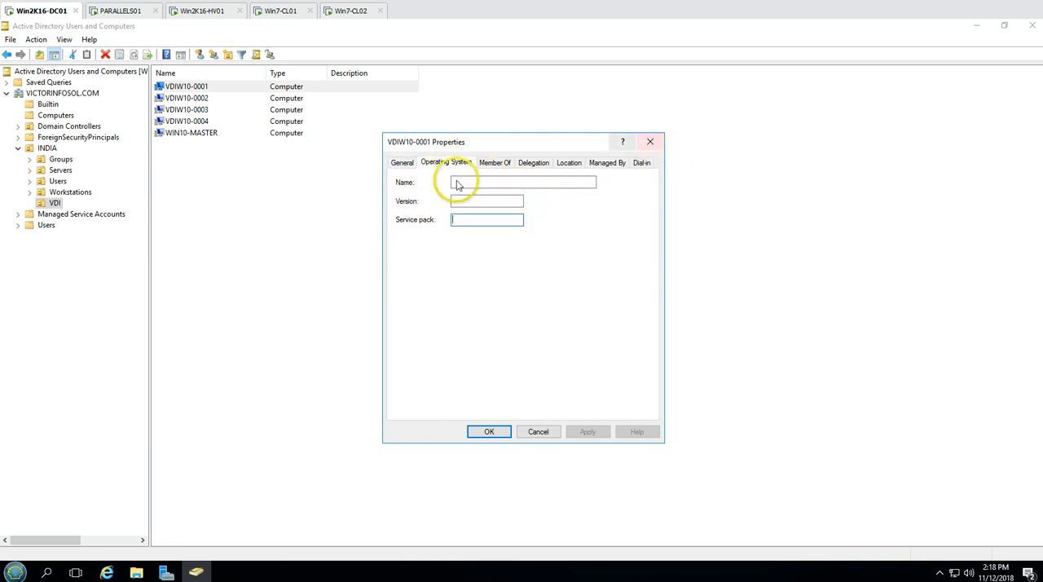
{"action": "left_click", "coordinate": [649, 141]}
Check the operating system details of the VDIW10-0002 account and recheck those of VDIW10-0001
{"action": "double_click", "coordinate": [187, 98]}
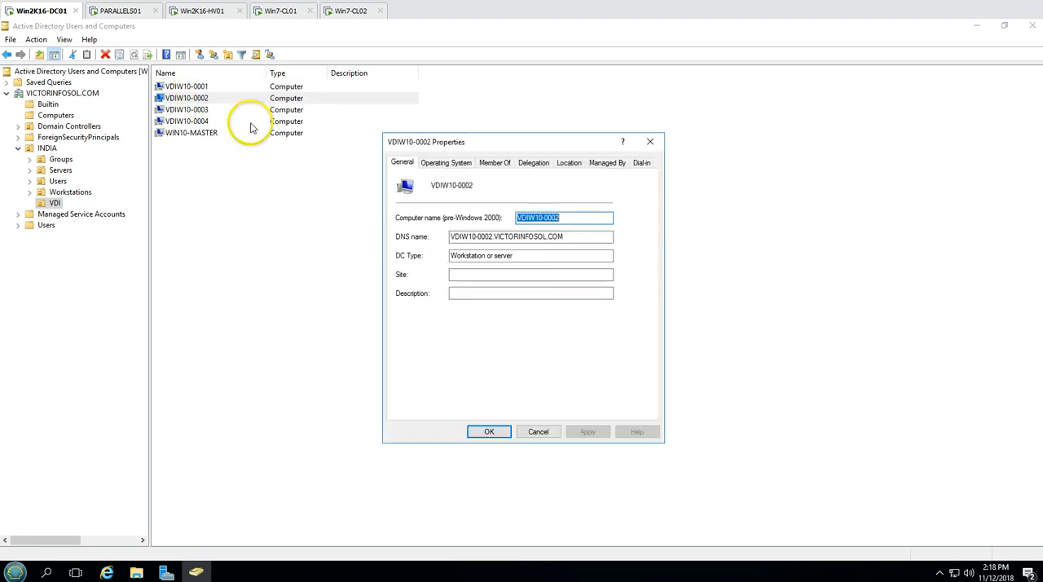
{"action": "left_click", "coordinate": [447, 162]}
{"action": "left_click", "coordinate": [649, 142]}
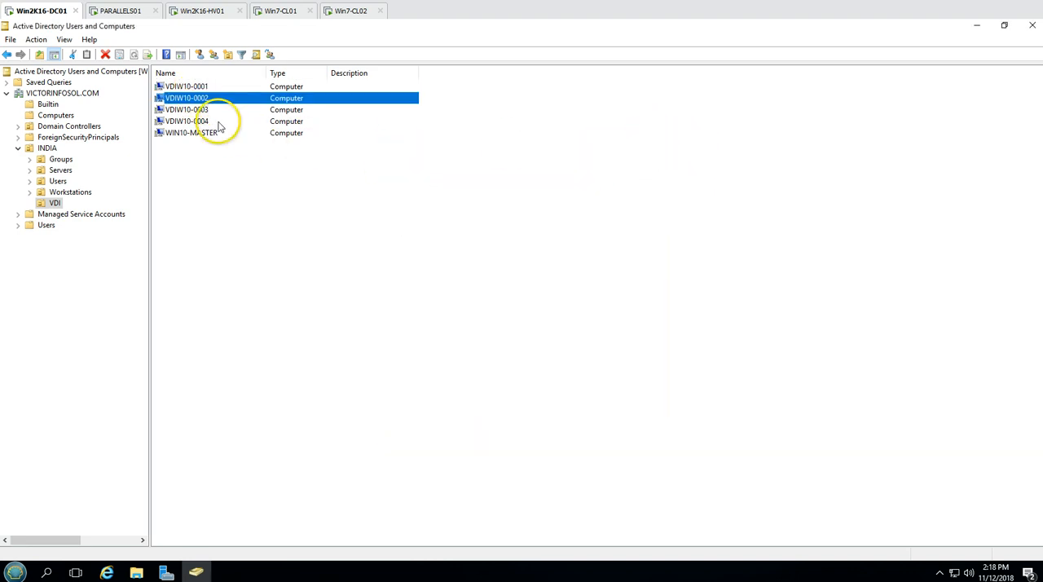
{"action": "left_click", "coordinate": [187, 86]}
{"action": "double_click", "coordinate": [191, 87]}
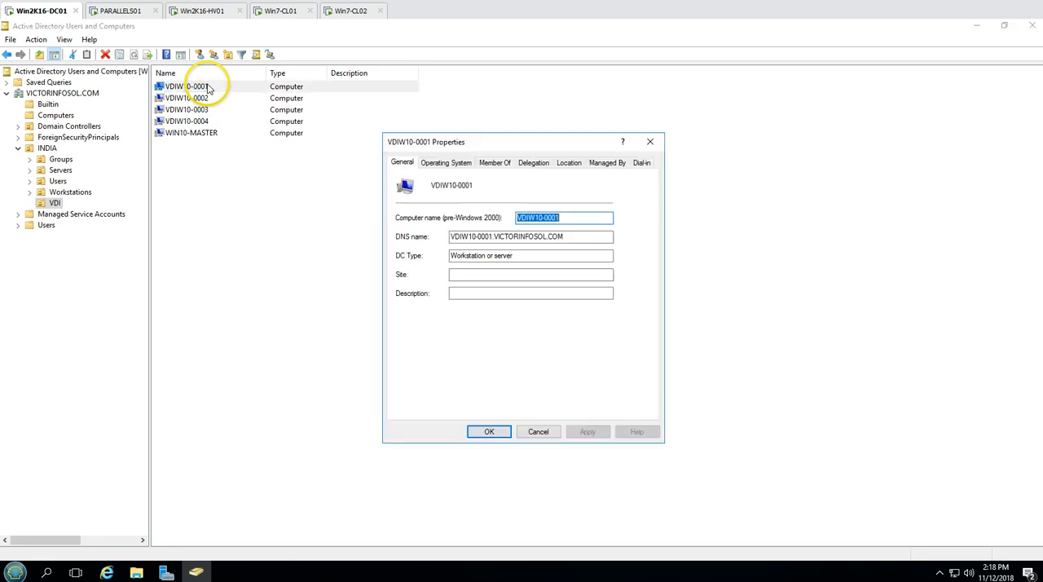
{"action": "left_click", "coordinate": [448, 163]}
{"action": "left_click", "coordinate": [488, 431]}
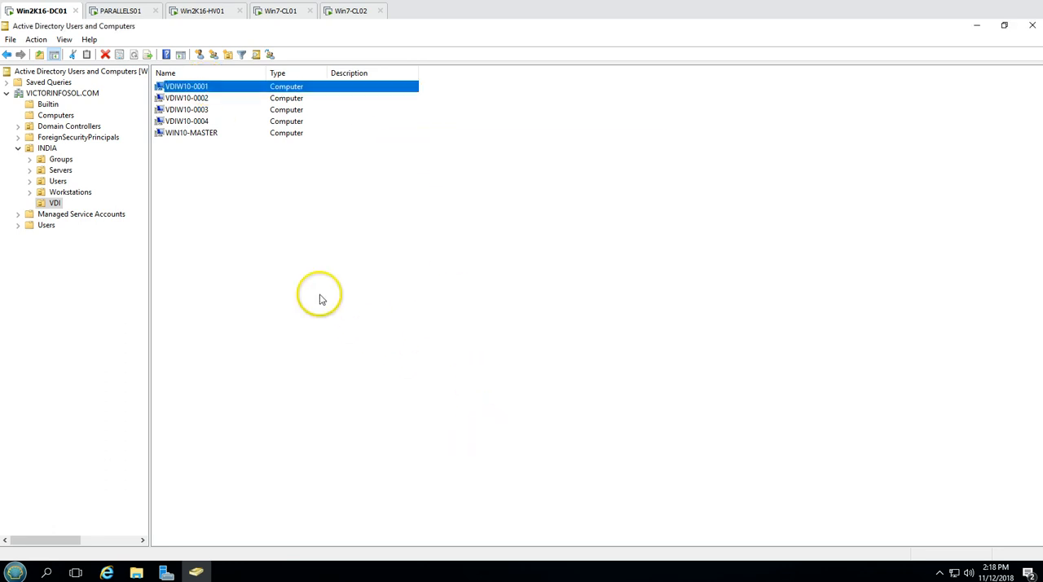
On Win2K16-HV01, check the cloned VMs in Hyper-V Manager and view the VDIW10-0001 console again, closing it when done
{"action": "left_click", "coordinate": [204, 11]}
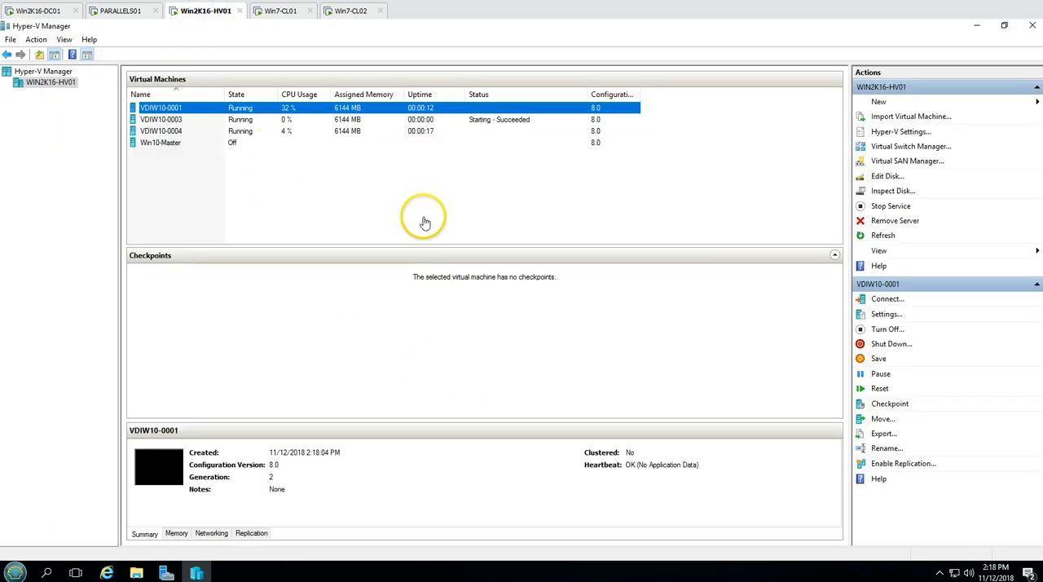
{"action": "left_click", "coordinate": [362, 120]}
{"action": "left_click", "coordinate": [359, 113]}
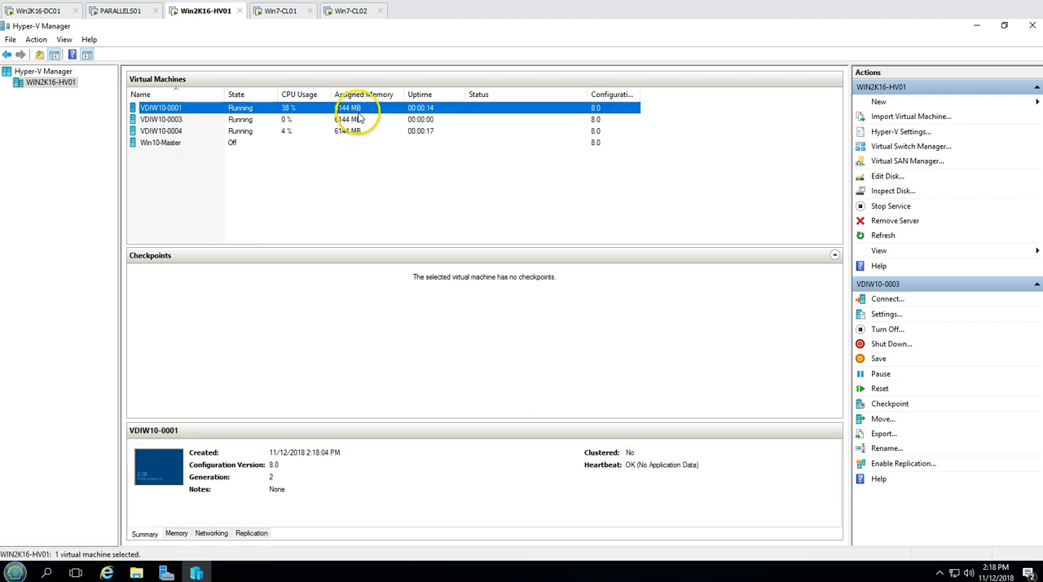
{"action": "left_click", "coordinate": [314, 119]}
{"action": "left_click", "coordinate": [306, 108]}
{"action": "right_click", "coordinate": [313, 108]}
{"action": "left_click", "coordinate": [342, 115]}
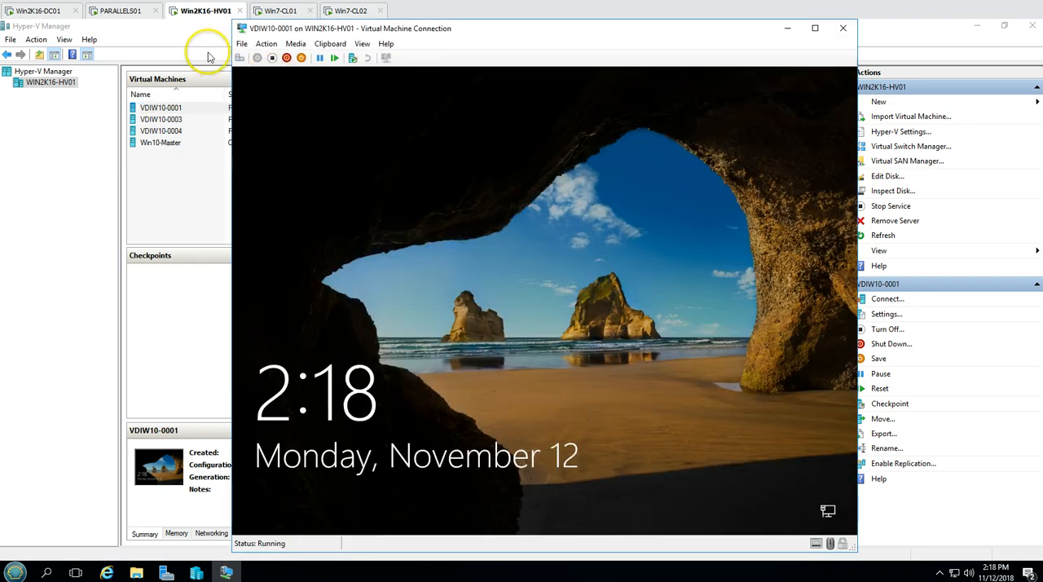
{"action": "left_click", "coordinate": [842, 28]}
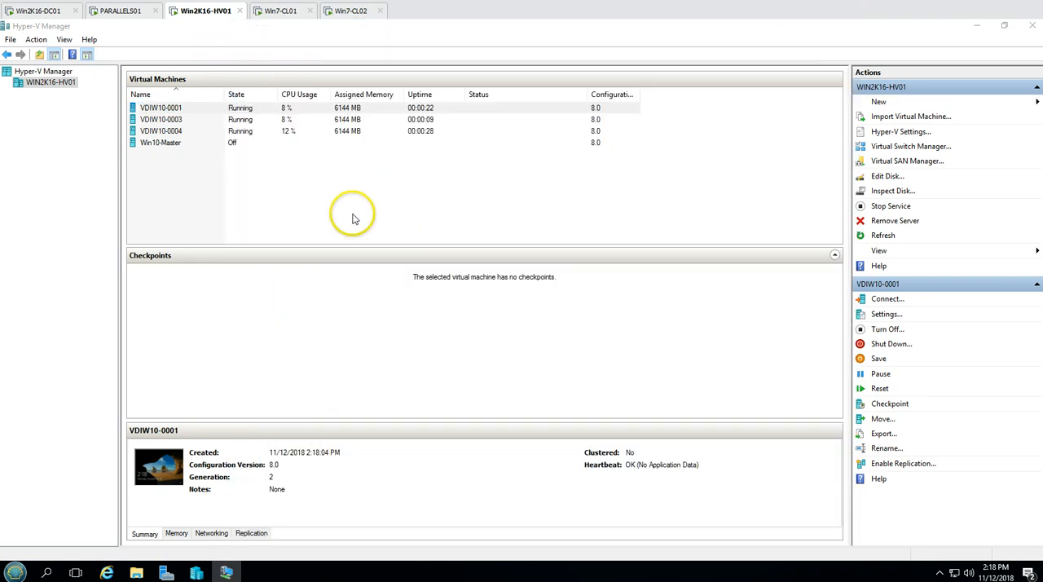
Return to the VDI organizational unit on Win2K16-DC01 and examine the operating system name recorded for VDIW10-0001
{"action": "left_click", "coordinate": [122, 11]}
{"action": "left_click", "coordinate": [47, 11]}
{"action": "right_click", "coordinate": [322, 218]}
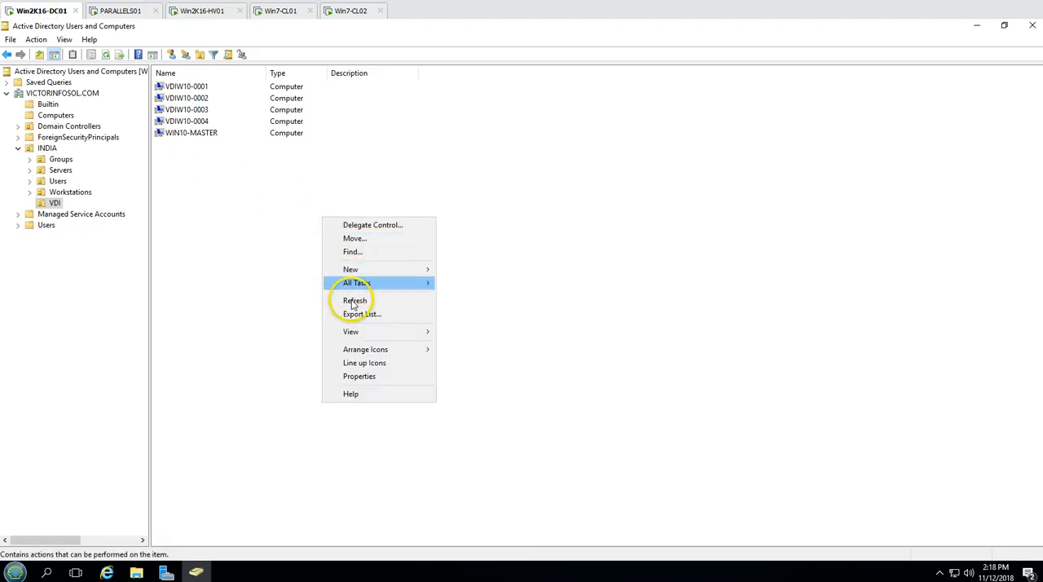
{"action": "left_click", "coordinate": [274, 205]}
{"action": "double_click", "coordinate": [199, 89]}
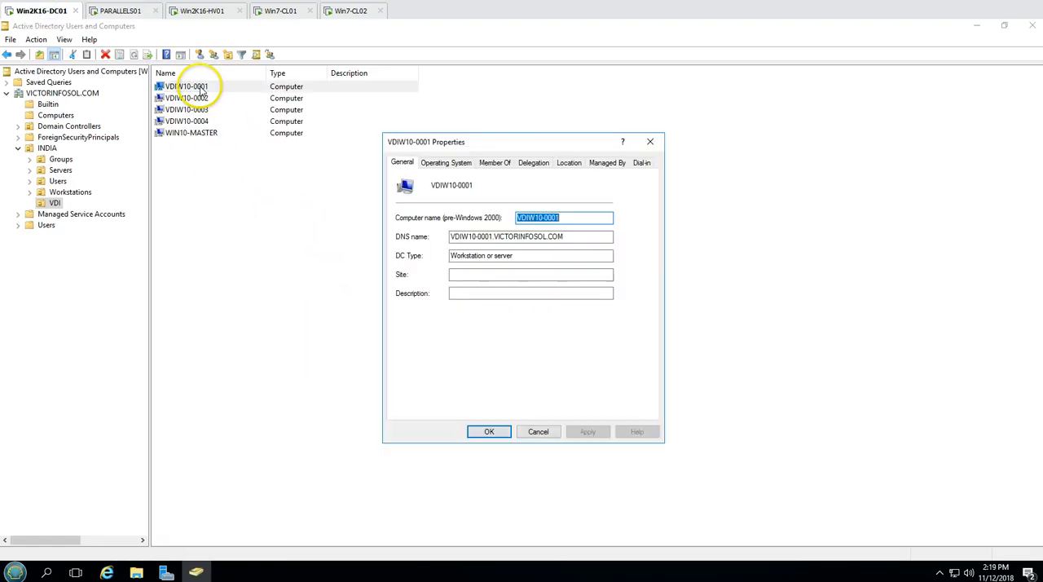
{"action": "left_click", "coordinate": [445, 163]}
{"action": "left_click", "coordinate": [542, 182]}
{"action": "left_click_drag", "start_coordinate": [542, 183], "coordinate": [436, 181]}
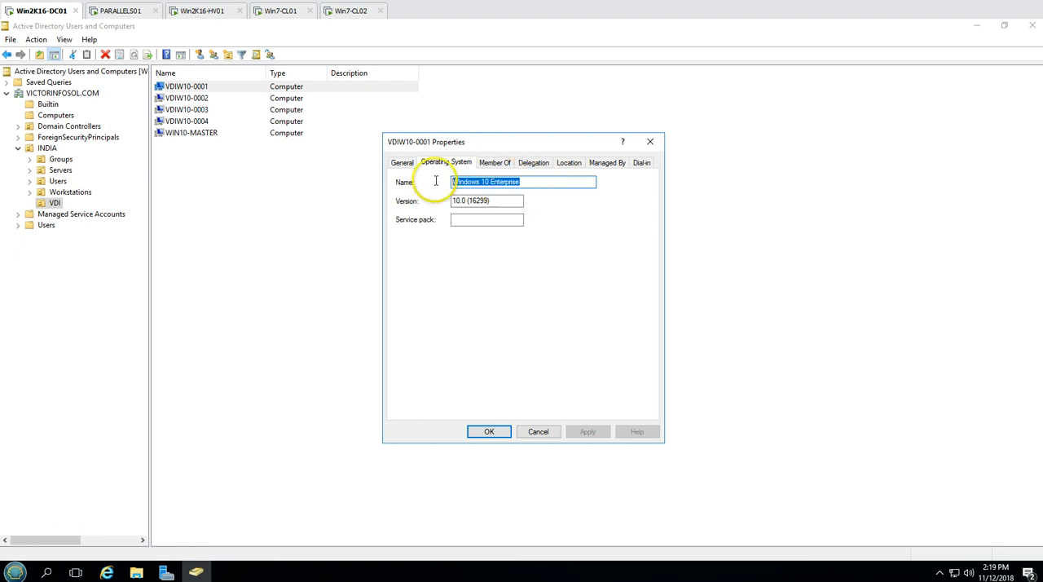
{"action": "left_click", "coordinate": [493, 432]}
Reopen the VDIW10-0001 account's operating system properties, and check the same details for VDIW10-0002
{"action": "double_click", "coordinate": [186, 86]}
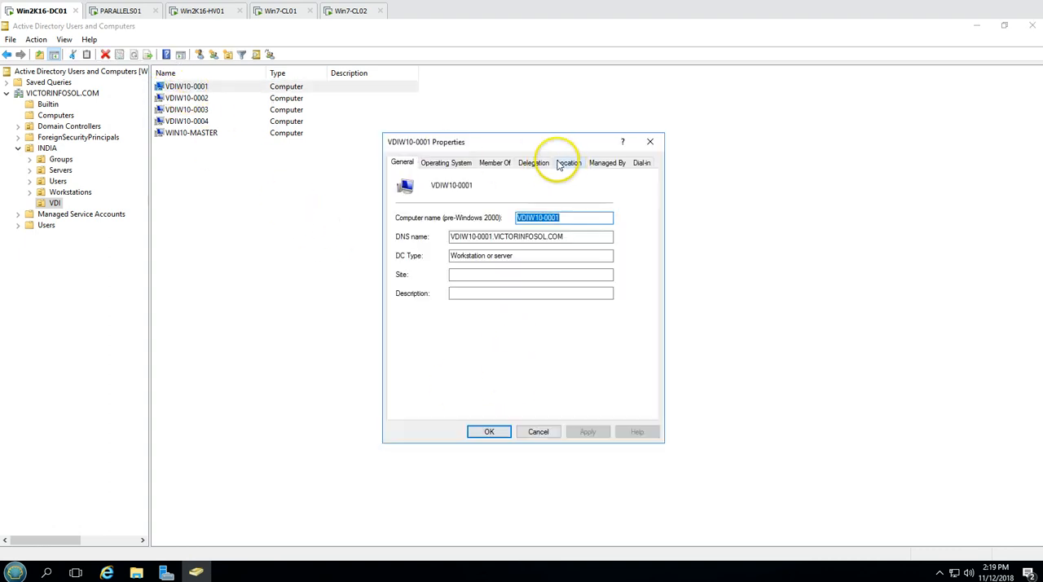
{"action": "left_click", "coordinate": [448, 163]}
{"action": "left_click", "coordinate": [649, 142]}
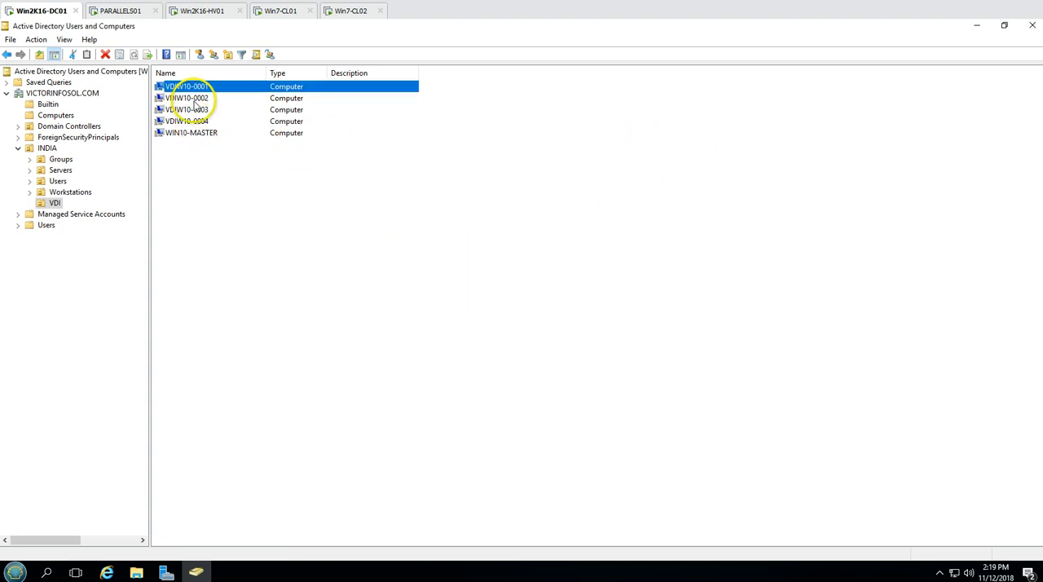
{"action": "double_click", "coordinate": [191, 88]}
{"action": "left_click", "coordinate": [654, 139]}
{"action": "left_click", "coordinate": [198, 100]}
{"action": "double_click", "coordinate": [198, 103]}
{"action": "left_click", "coordinate": [447, 162]}
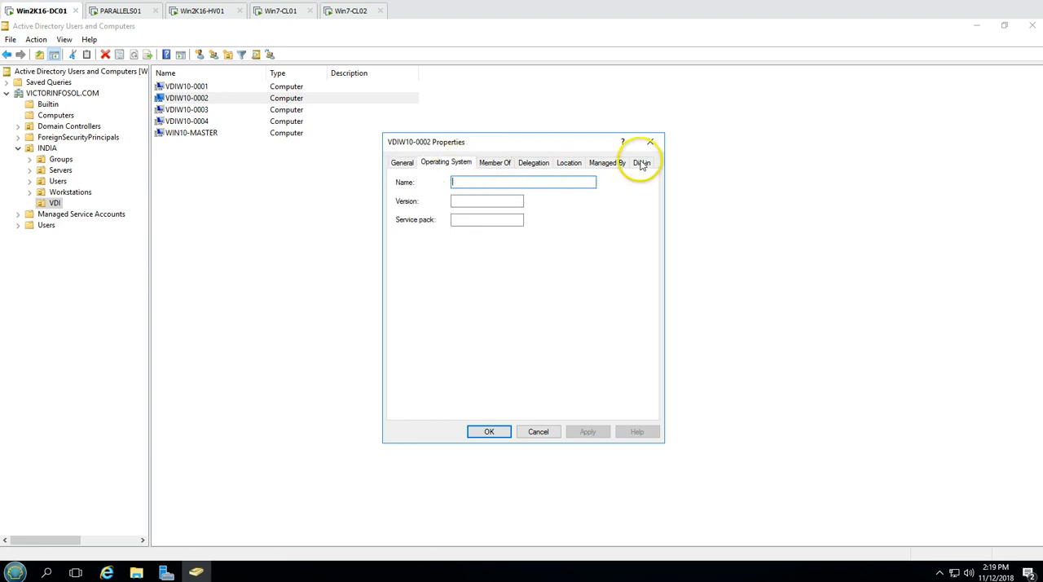
{"action": "left_click", "coordinate": [654, 143]}
Check the states of the VDIW10 guest VMs on Win2K16-HV01 and the Win10-Master template's agent state on PARALLELS01
{"action": "left_click", "coordinate": [204, 10]}
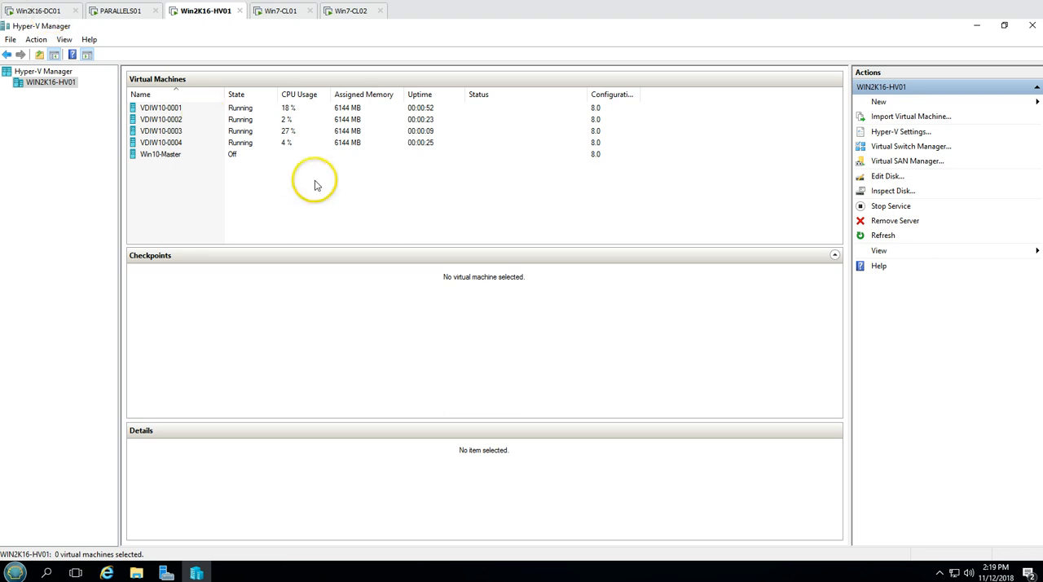
{"action": "left_click", "coordinate": [187, 145]}
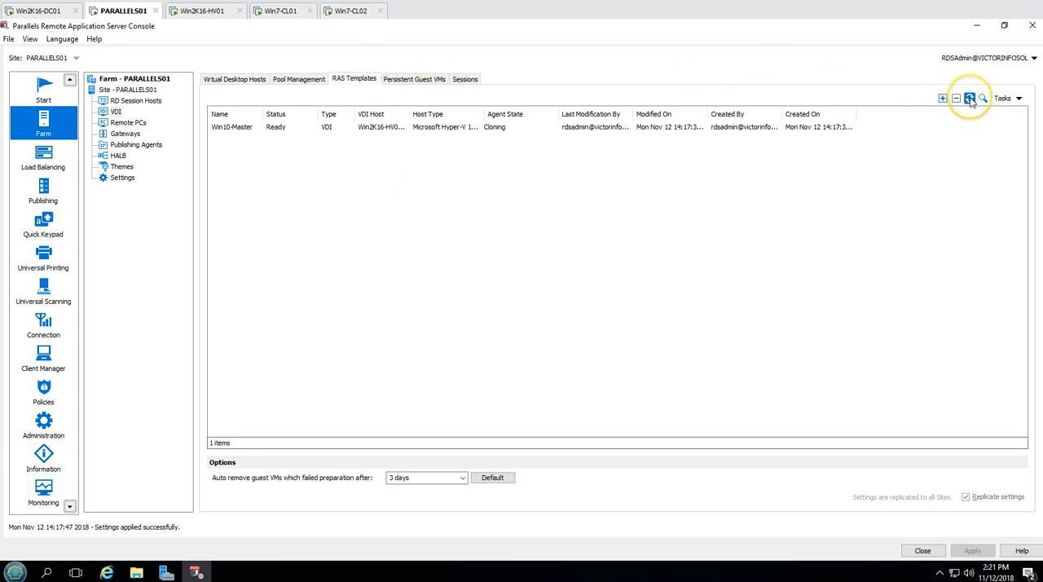
{"action": "left_click", "coordinate": [208, 12]}
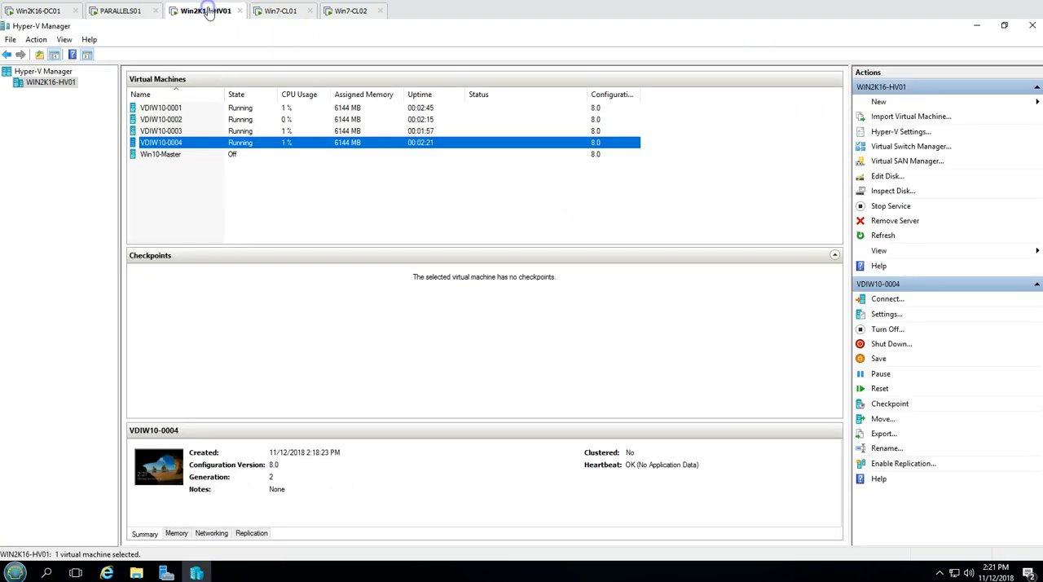
{"action": "left_click", "coordinate": [214, 120]}
{"action": "left_click", "coordinate": [213, 109]}
On PARALLELS01, start publishing a new Desktop item of the Virtual Desktop type under Published Resources
{"action": "left_click", "coordinate": [124, 11]}
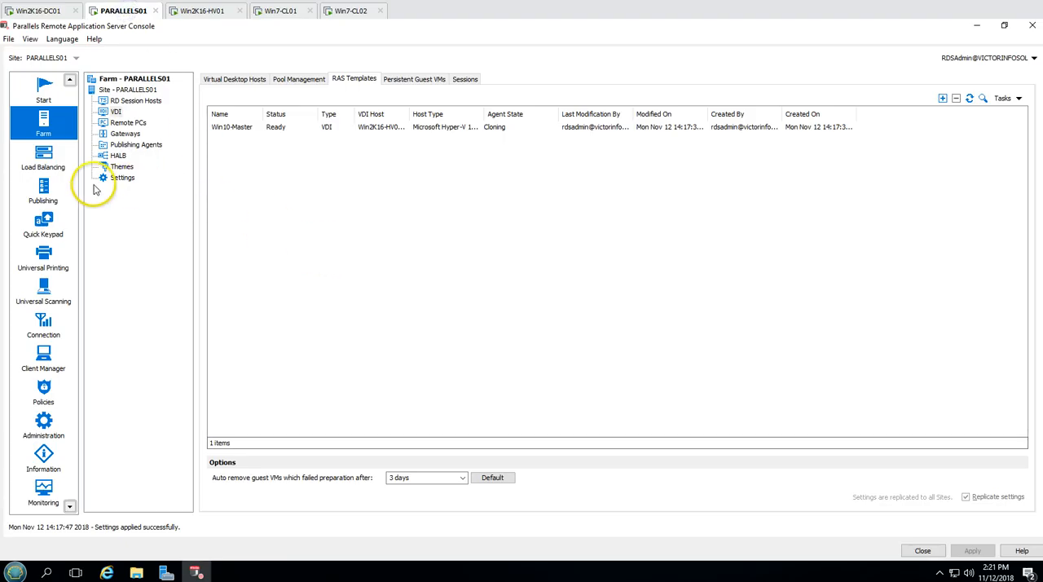
{"action": "left_click", "coordinate": [44, 192]}
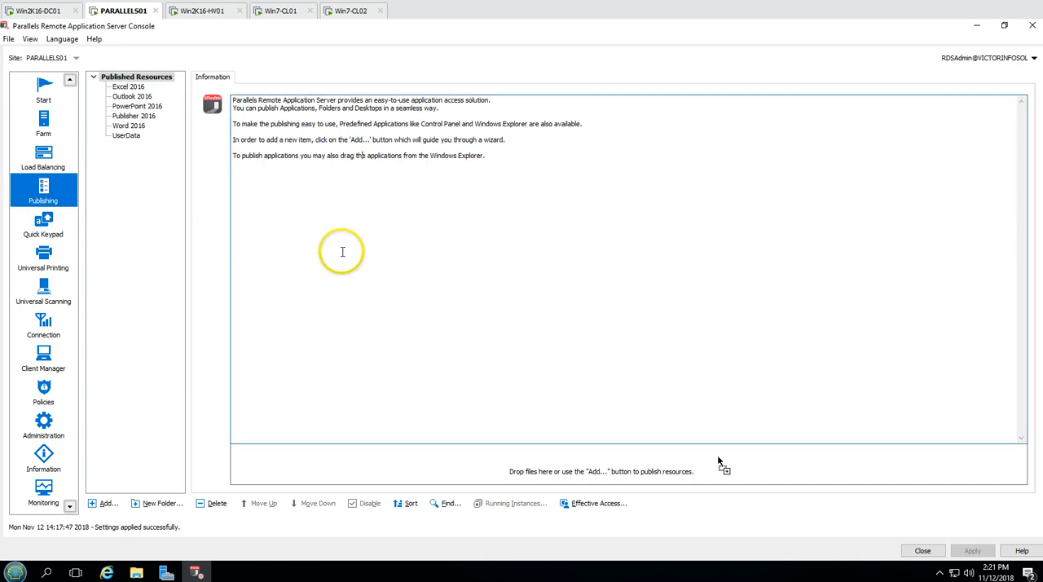
{"action": "left_click", "coordinate": [132, 78]}
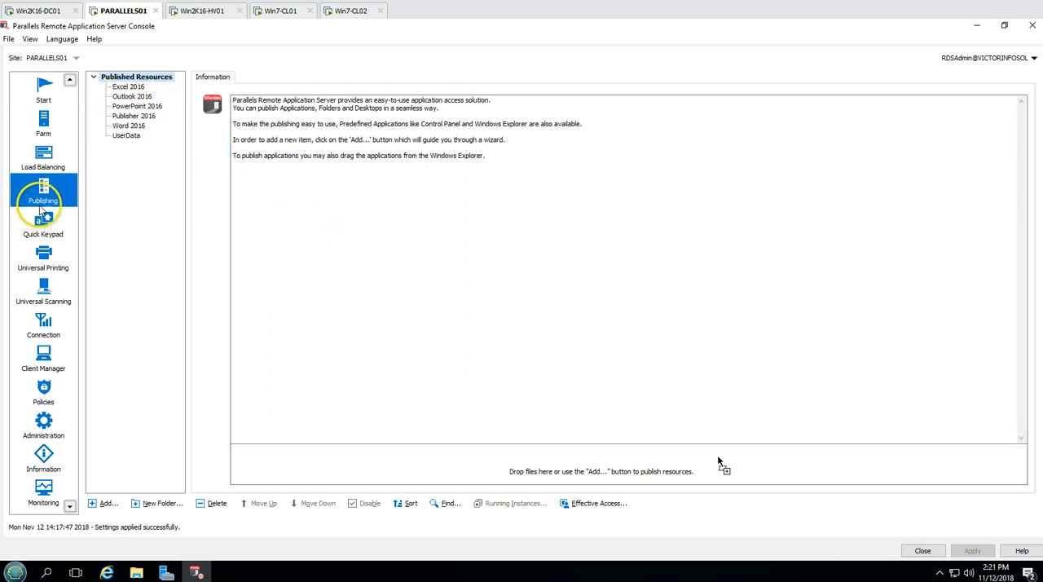
{"action": "left_click", "coordinate": [105, 501]}
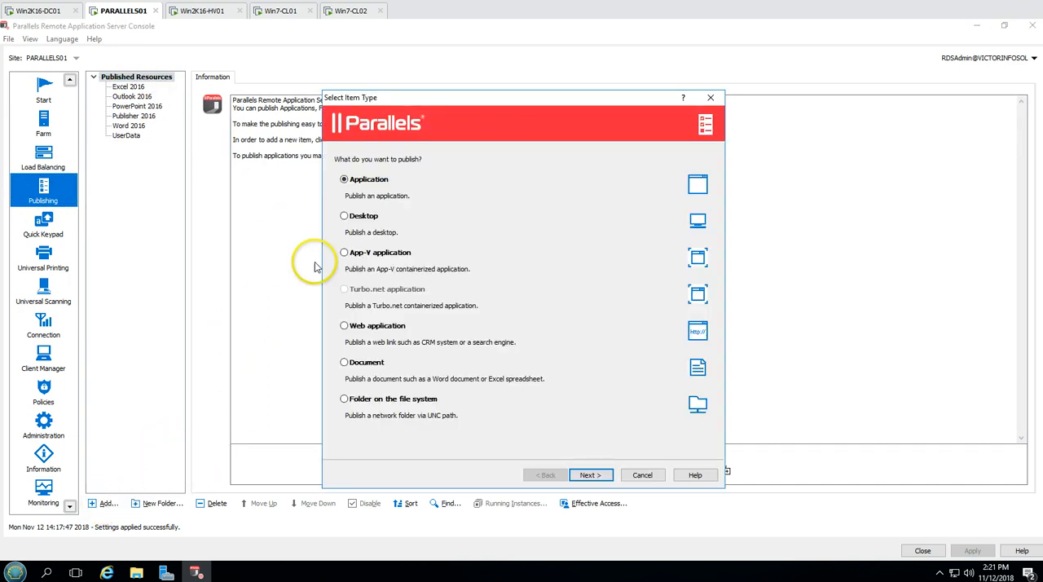
{"action": "left_click", "coordinate": [362, 216]}
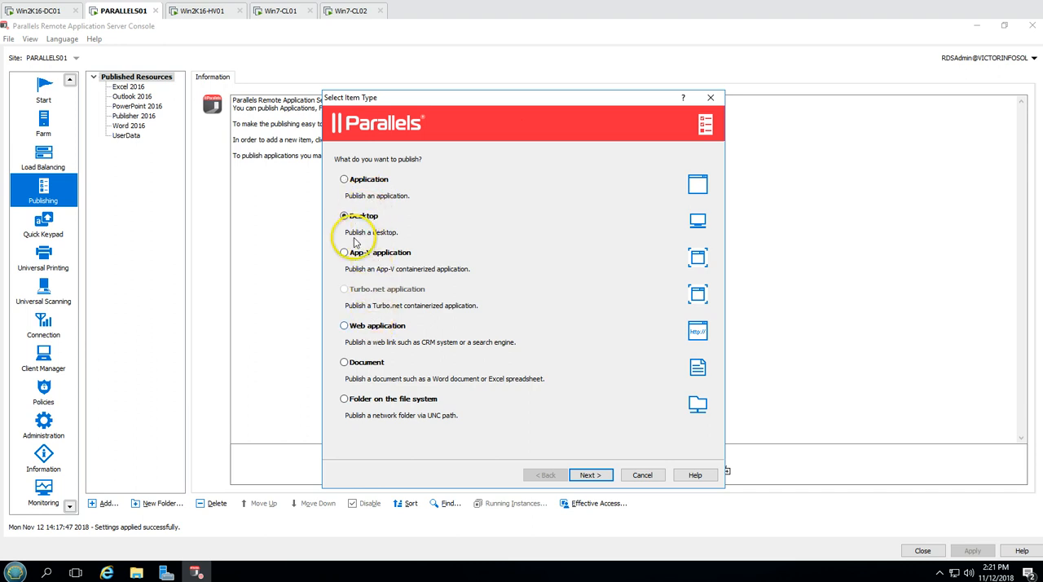
{"action": "left_click", "coordinate": [593, 476]}
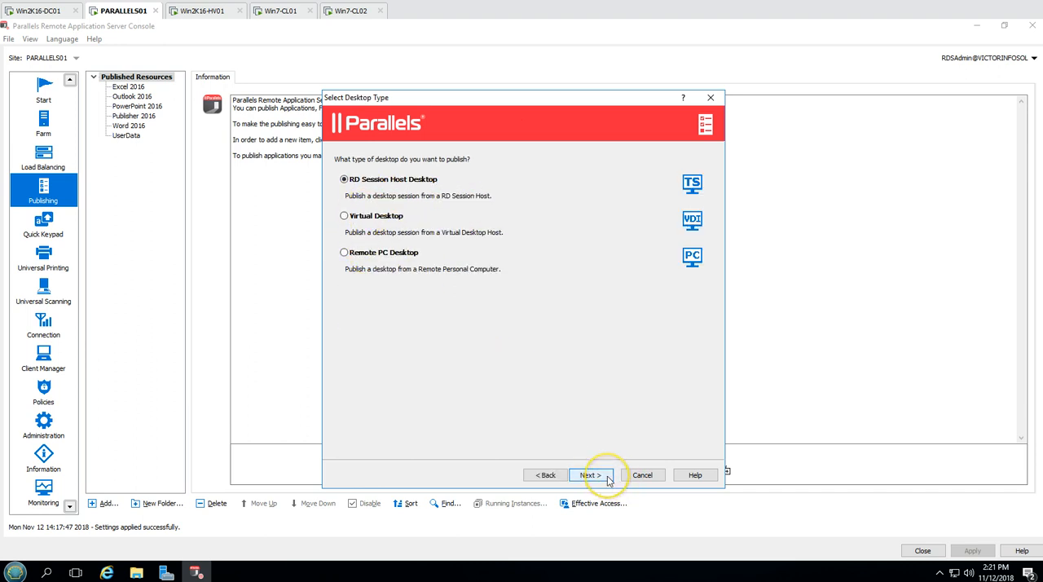
{"action": "left_click", "coordinate": [376, 217]}
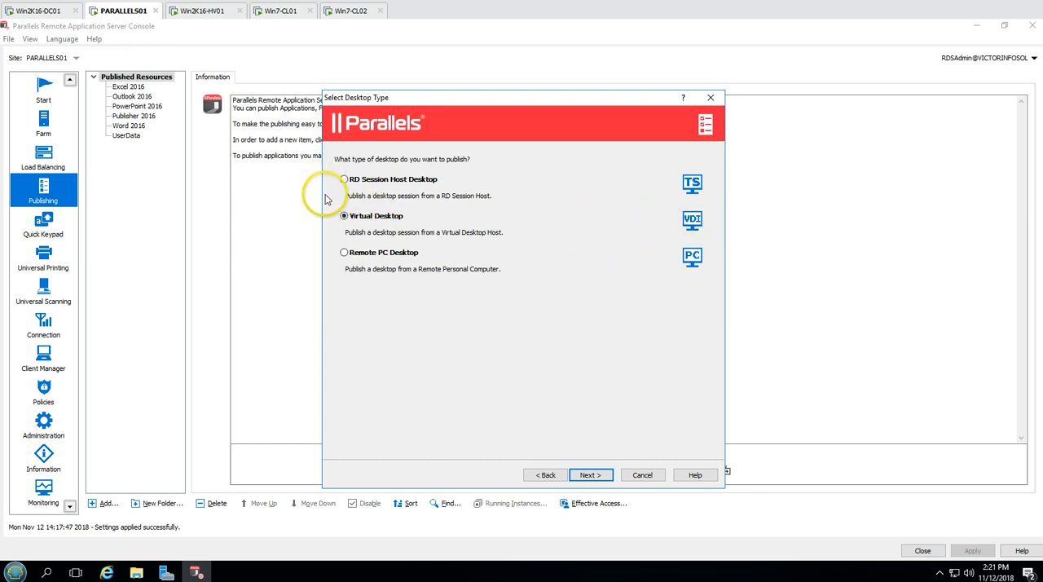
{"action": "left_click", "coordinate": [595, 477]}
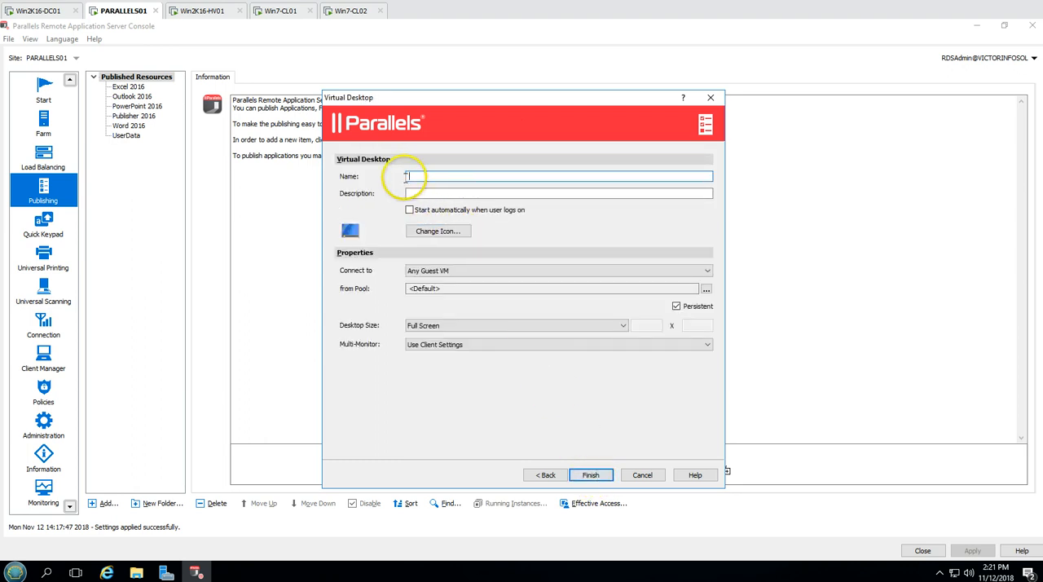
Name the virtual desktop W10-VDIs with description "Win 10 VDIs for Staff", and assign it the blue globe-and-monitor icon from SHELL32.dll
{"action": "type", "text": "W10-VDIs"}
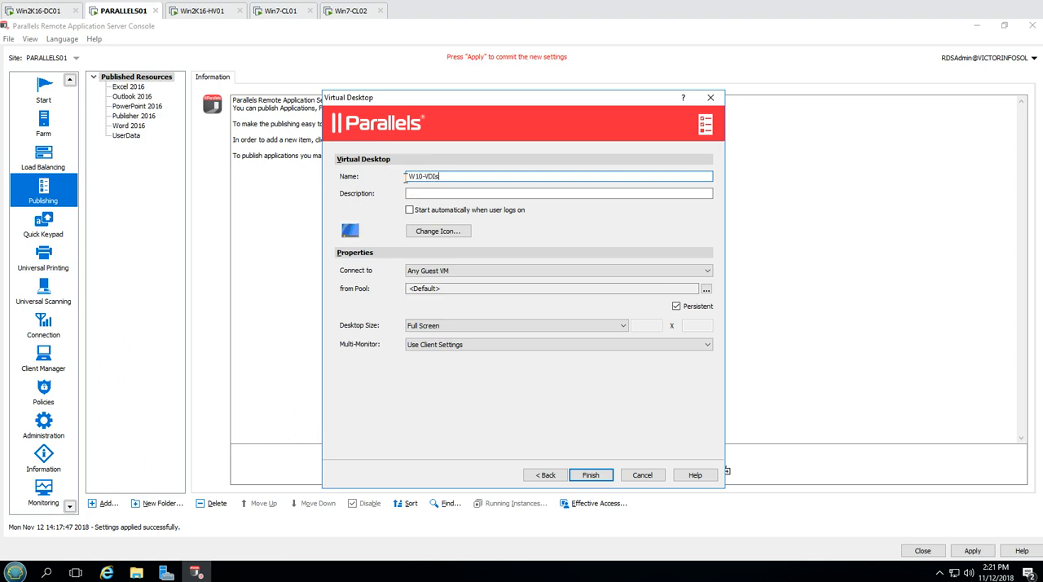
{"action": "left_click", "coordinate": [427, 195]}
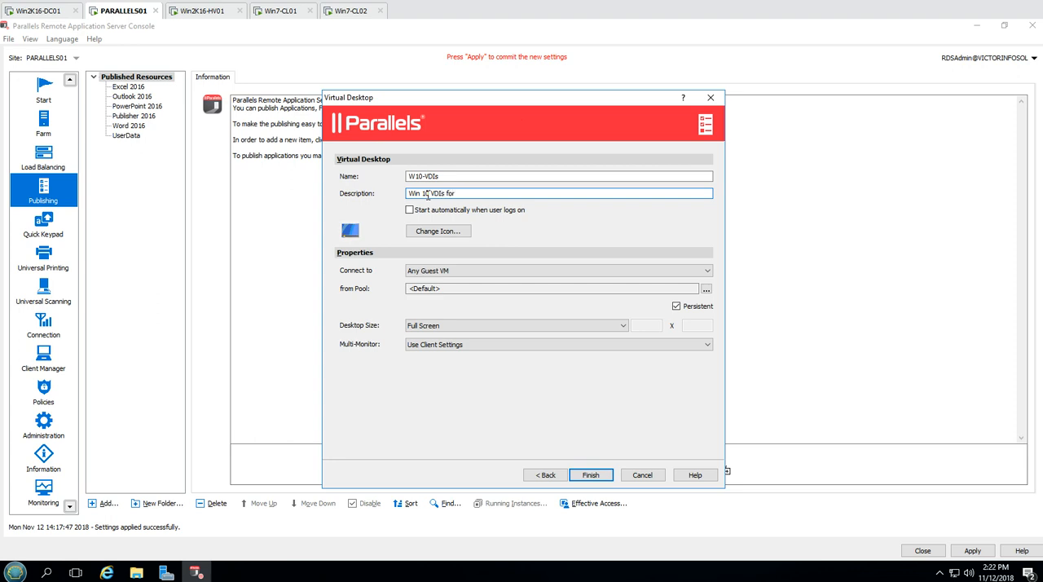
{"action": "left_click", "coordinate": [432, 230]}
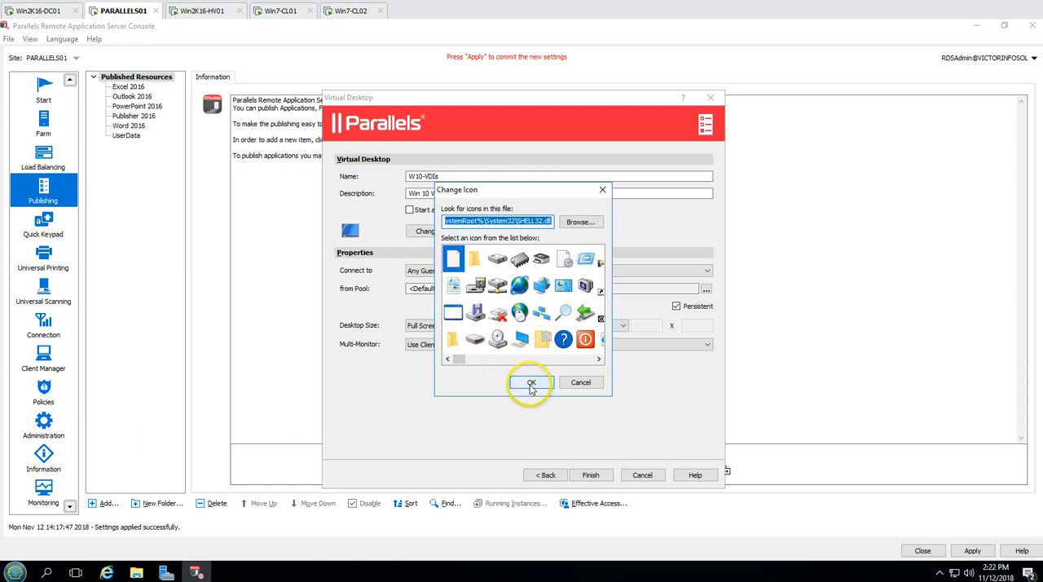
{"action": "left_click", "coordinate": [530, 382]}
{"action": "left_click", "coordinate": [427, 234]}
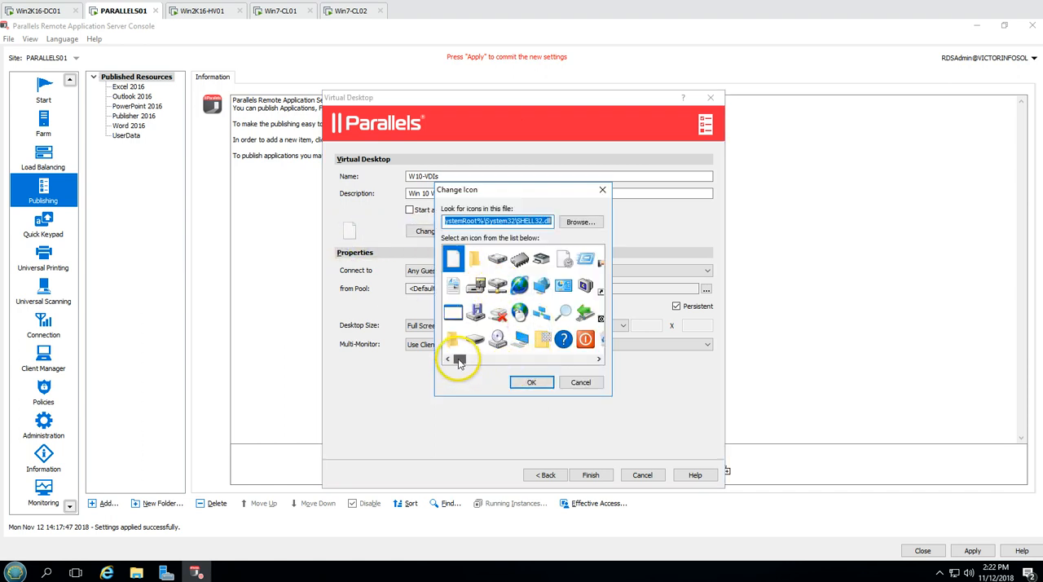
{"action": "left_click", "coordinate": [543, 290]}
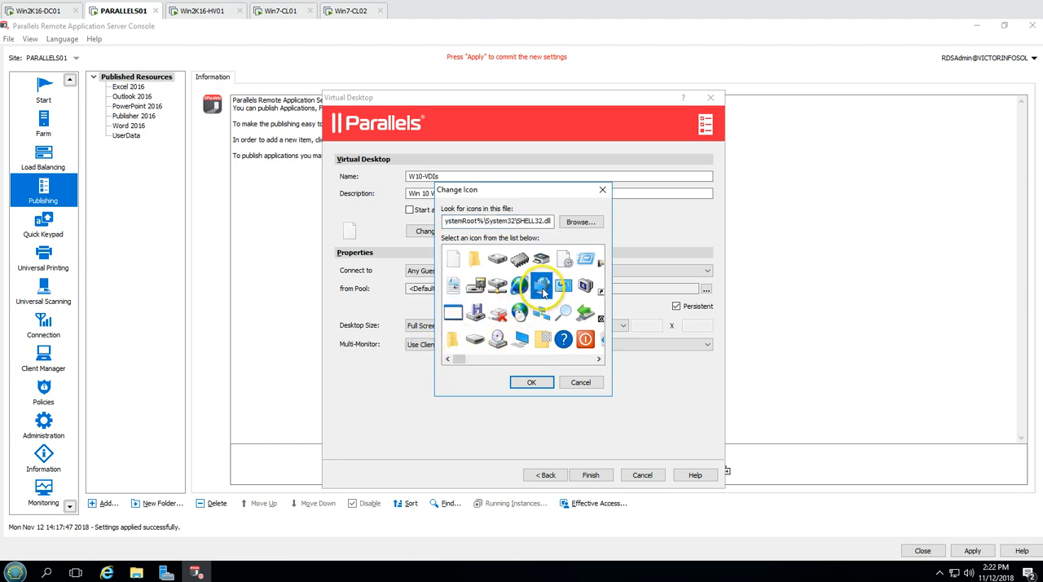
{"action": "left_click", "coordinate": [533, 382]}
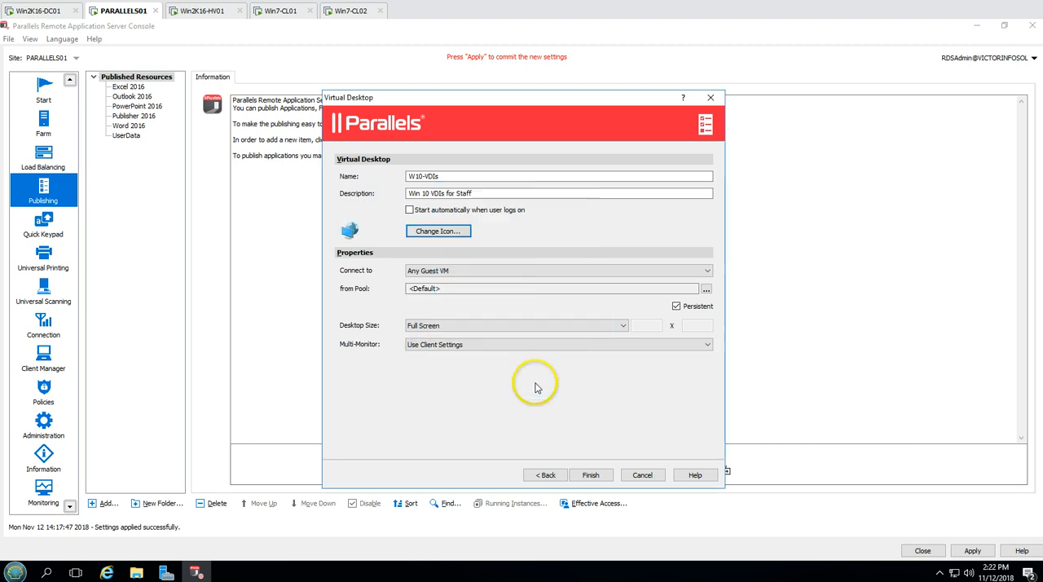
Connect the virtual desktop to the specific RAS template Win10-Master, keeping it persistent
{"action": "left_click", "coordinate": [449, 270]}
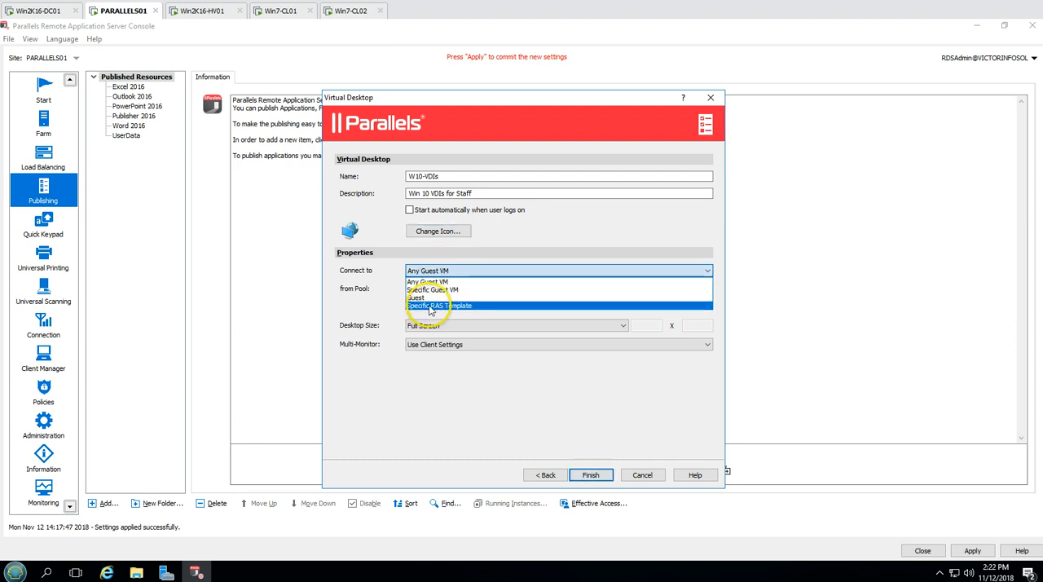
{"action": "left_click", "coordinate": [436, 306]}
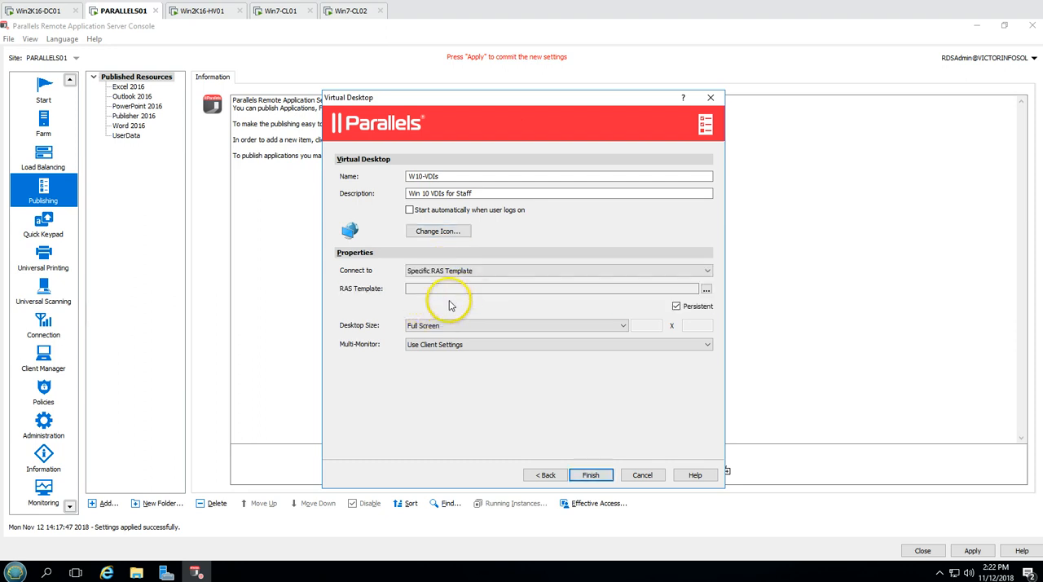
{"action": "left_click", "coordinate": [706, 290]}
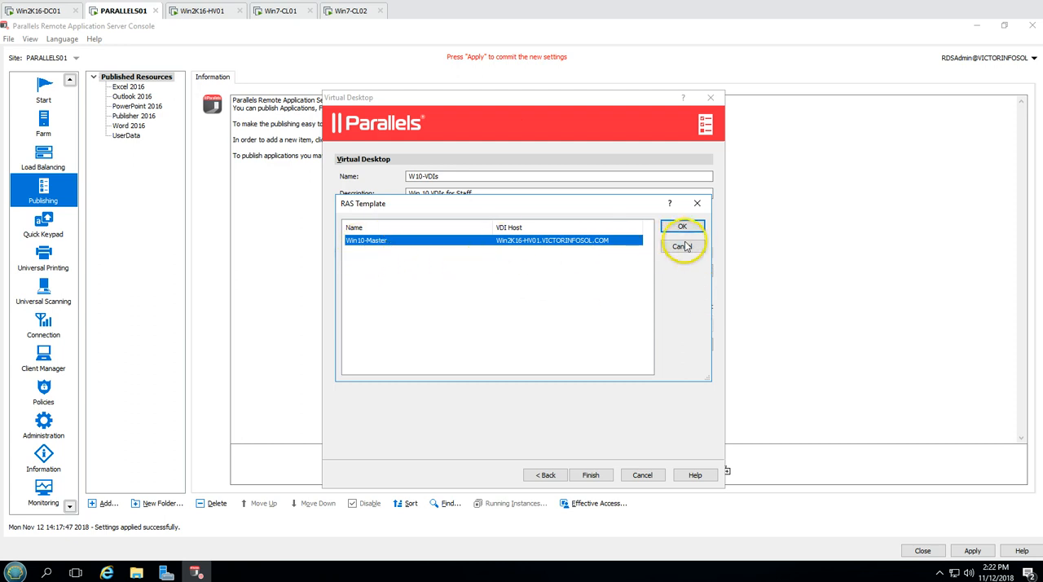
{"action": "left_click", "coordinate": [682, 228]}
{"action": "left_click", "coordinate": [676, 306]}
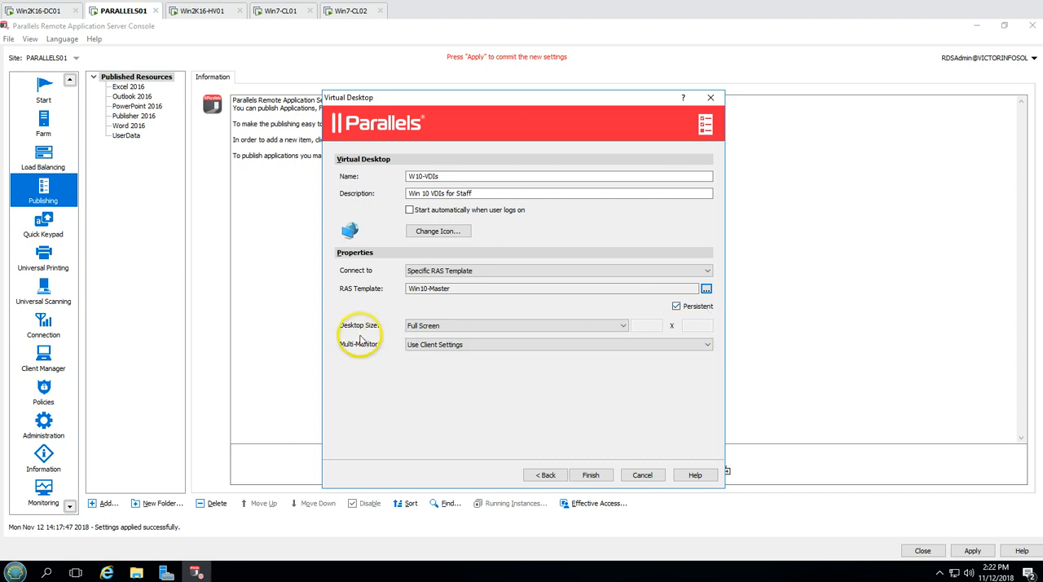
Keep the desktop size at Full Screen and multi-monitor at Use Client Settings, and finish and apply the W10-VDIs publication
{"action": "left_click", "coordinate": [450, 325]}
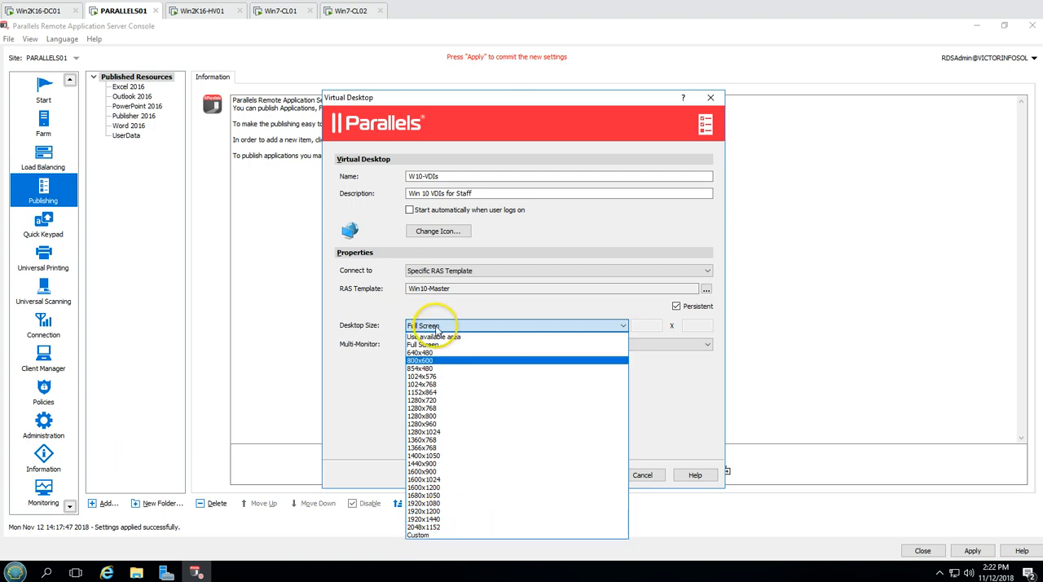
{"action": "left_click", "coordinate": [449, 325]}
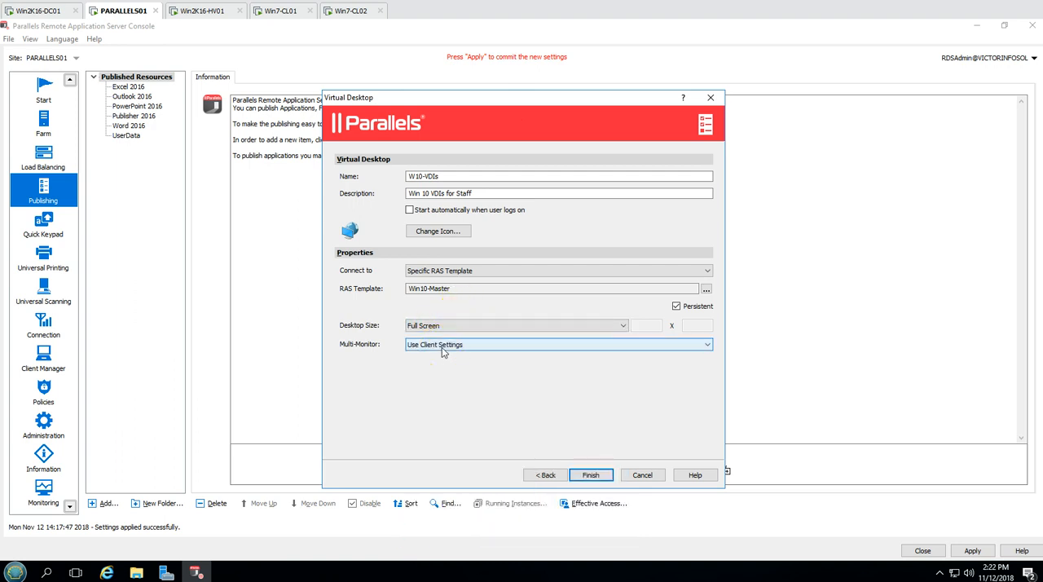
{"action": "left_click", "coordinate": [443, 345]}
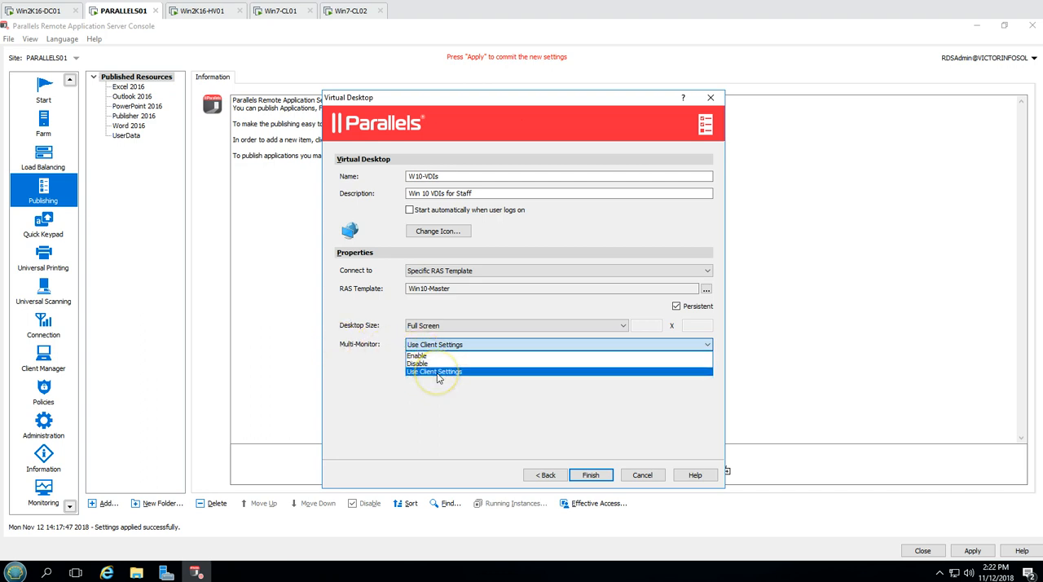
{"action": "left_click", "coordinate": [437, 373]}
{"action": "left_click", "coordinate": [590, 476]}
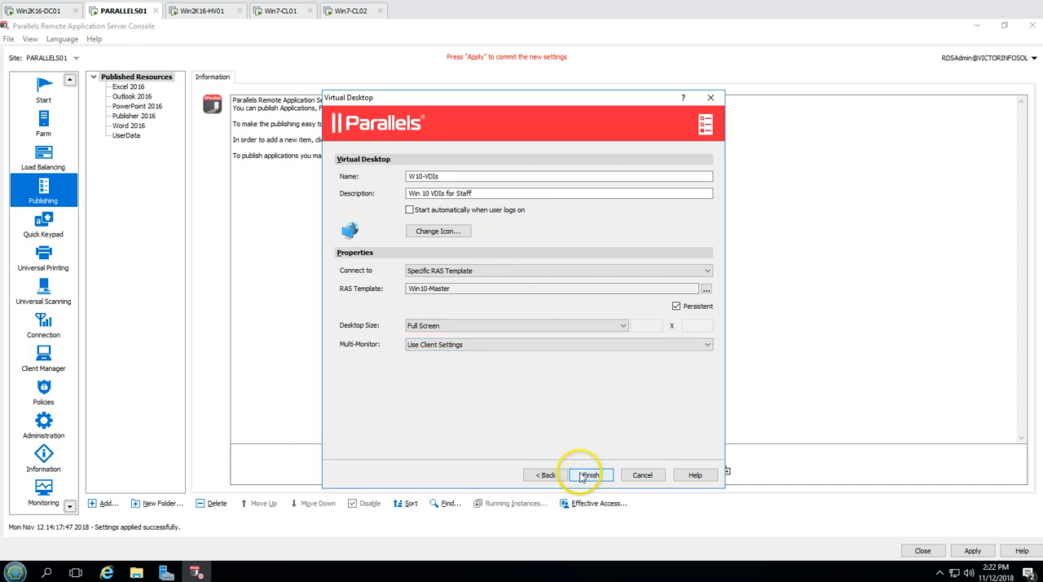
{"action": "left_click", "coordinate": [590, 477]}
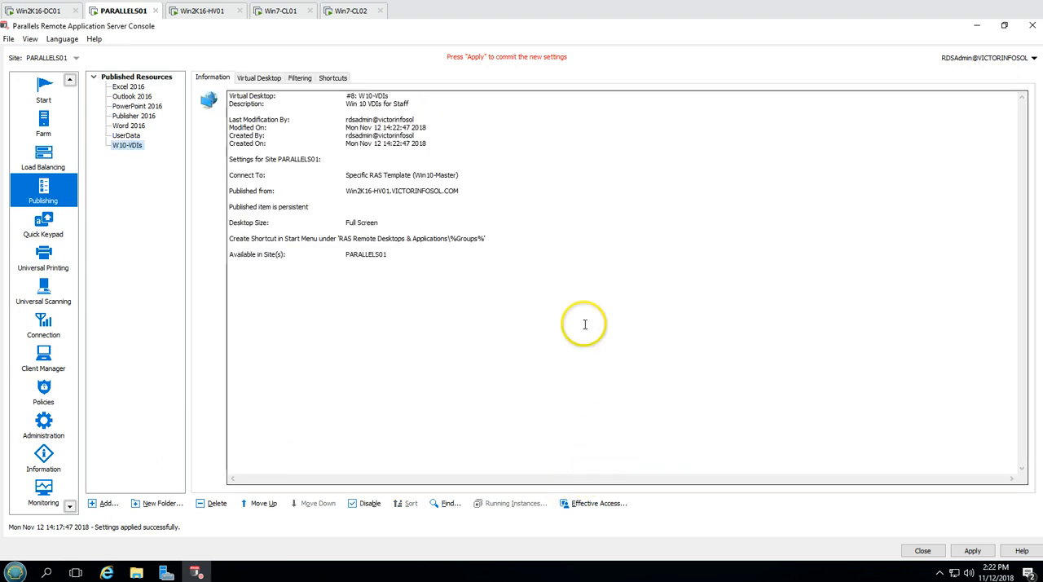
{"action": "left_click", "coordinate": [991, 554]}
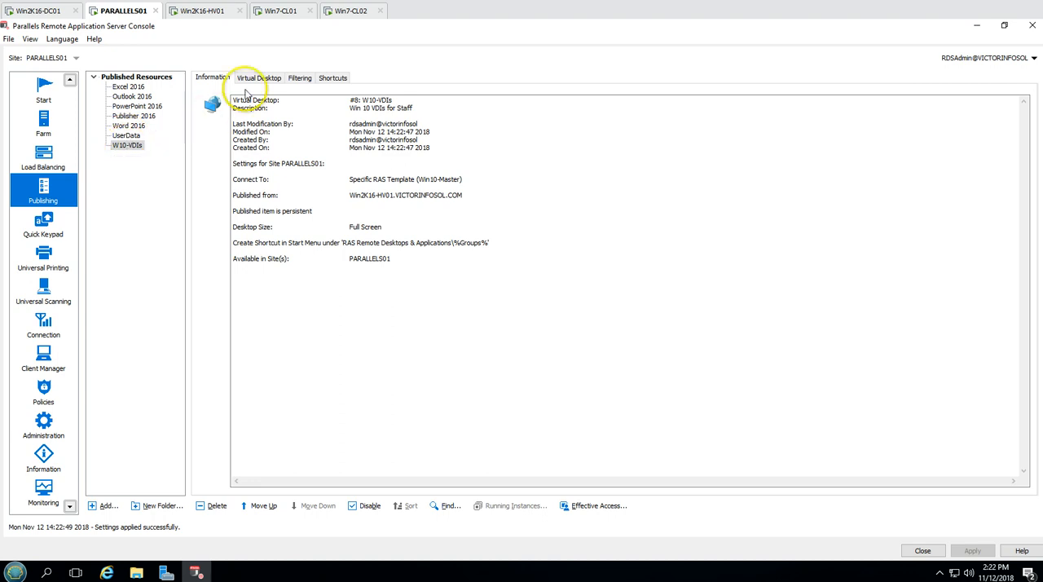
On Win7-CL01, refresh the Parallels01 connection in Parallels Client and launch the W10-VDIs desktop
{"action": "left_click", "coordinate": [283, 16]}
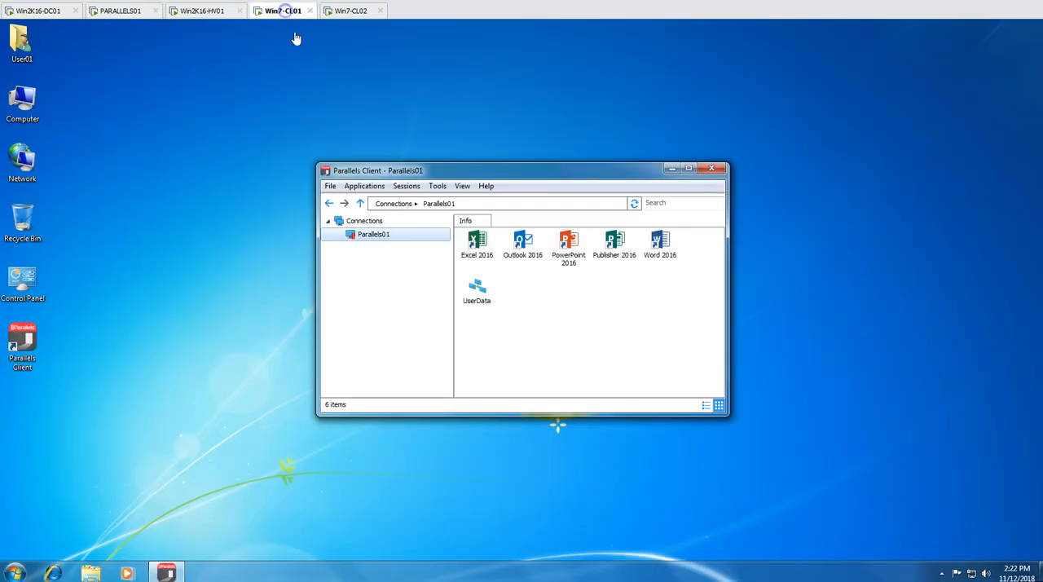
{"action": "right_click", "coordinate": [385, 244]}
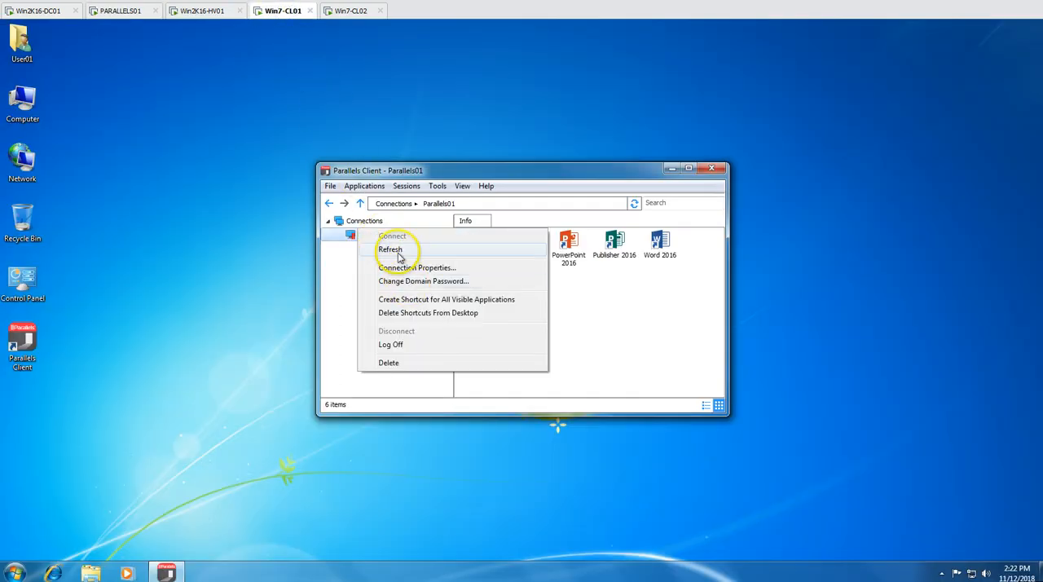
{"action": "left_click", "coordinate": [385, 246]}
{"action": "double_click", "coordinate": [528, 292]}
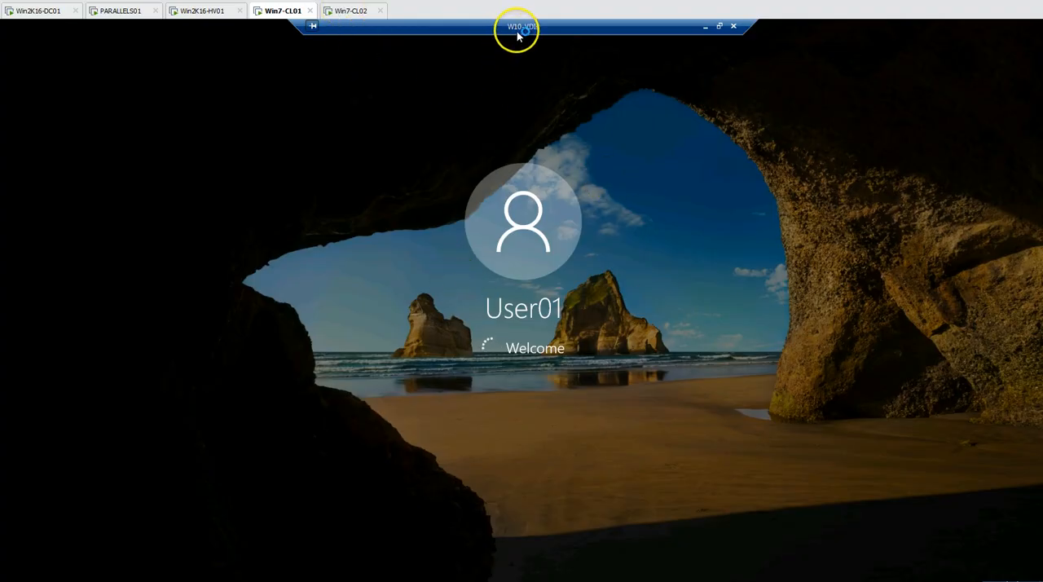
Refresh the Parallels01 connection on Win7-CL02 and launch the W10-VDIs desktop there as well
{"action": "left_click", "coordinate": [350, 11]}
{"action": "right_click", "coordinate": [386, 242]}
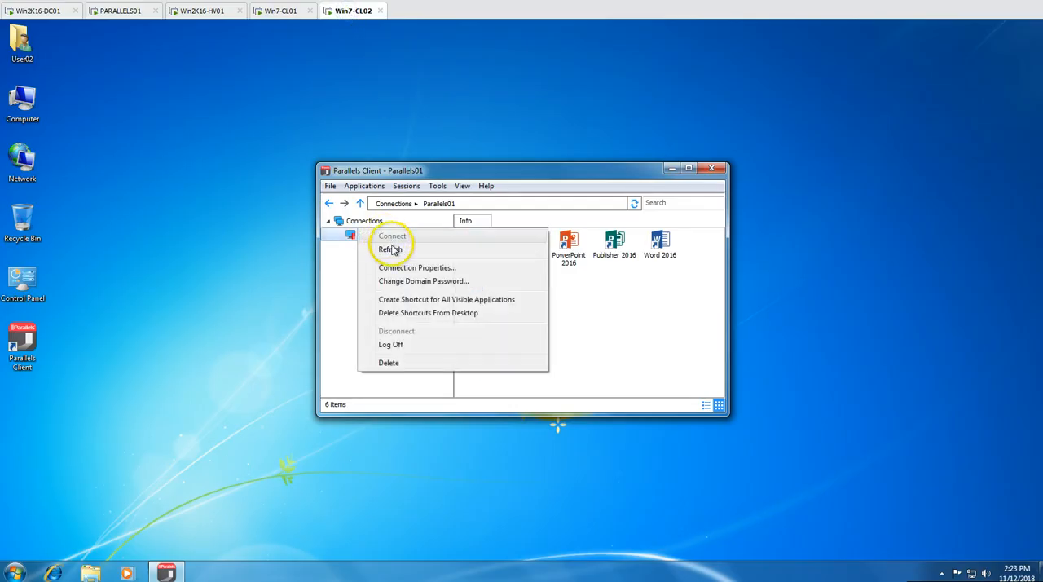
{"action": "left_click", "coordinate": [400, 251]}
{"action": "double_click", "coordinate": [525, 305]}
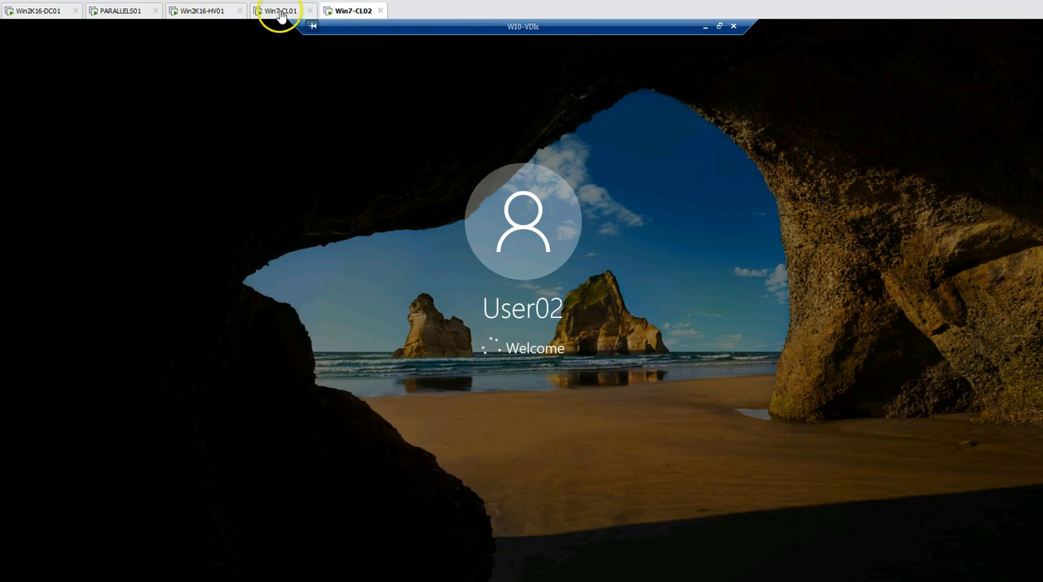
Refresh the VDI organizational unit on Win2K16-DC01 and check its computer accounts
{"action": "left_click", "coordinate": [47, 12]}
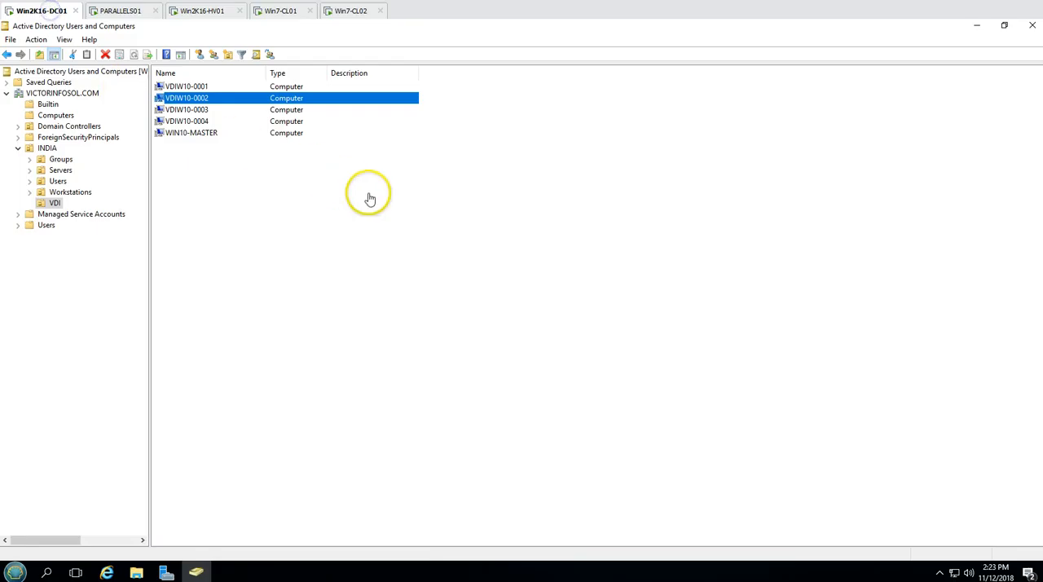
{"action": "right_click", "coordinate": [332, 182]}
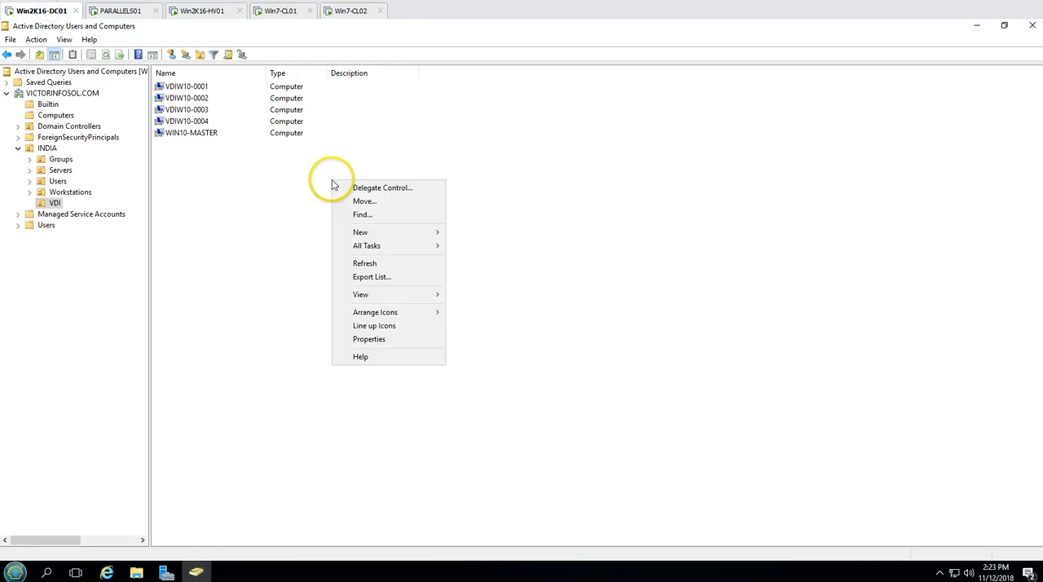
{"action": "left_click", "coordinate": [363, 259]}
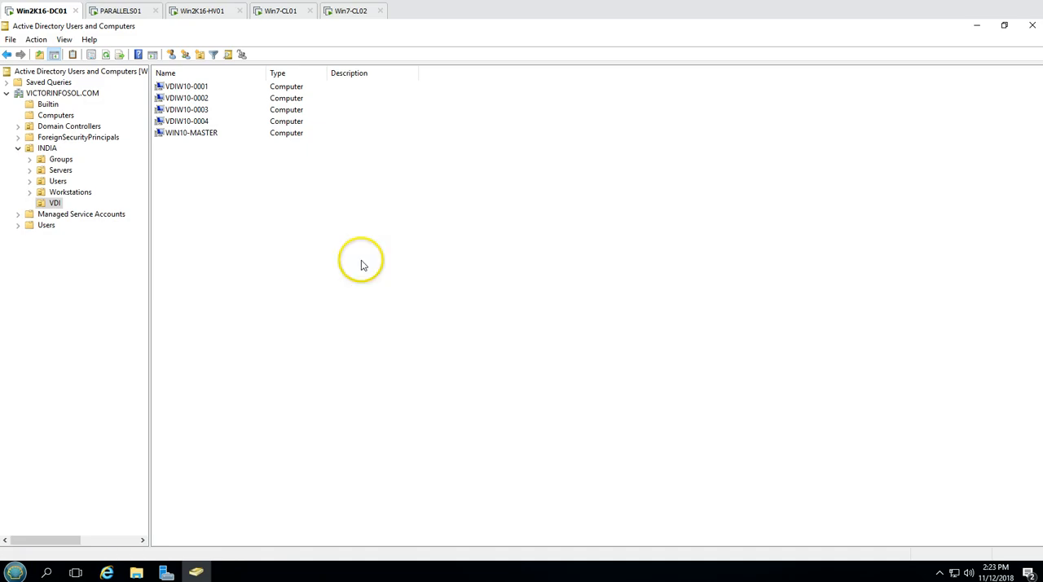
Check the W10-VDIs sessions on both clients, and open This PC's system properties in the Win7-CL01 session to examine its computer name
{"action": "left_click", "coordinate": [280, 12]}
{"action": "left_click", "coordinate": [349, 10]}
{"action": "left_click", "coordinate": [293, 11]}
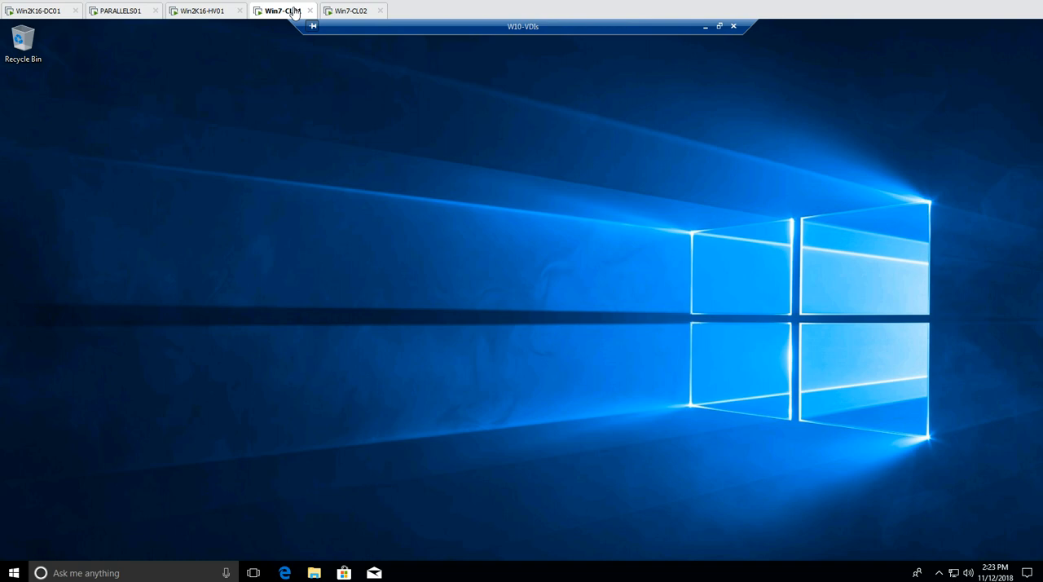
{"action": "left_click", "coordinate": [314, 573]}
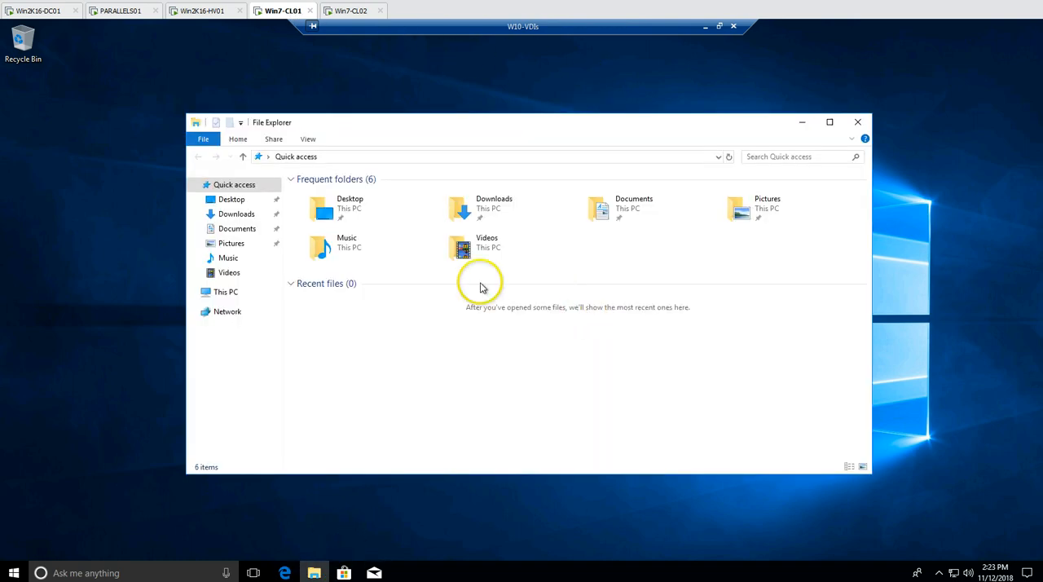
{"action": "left_click", "coordinate": [223, 292]}
{"action": "right_click", "coordinate": [231, 294]}
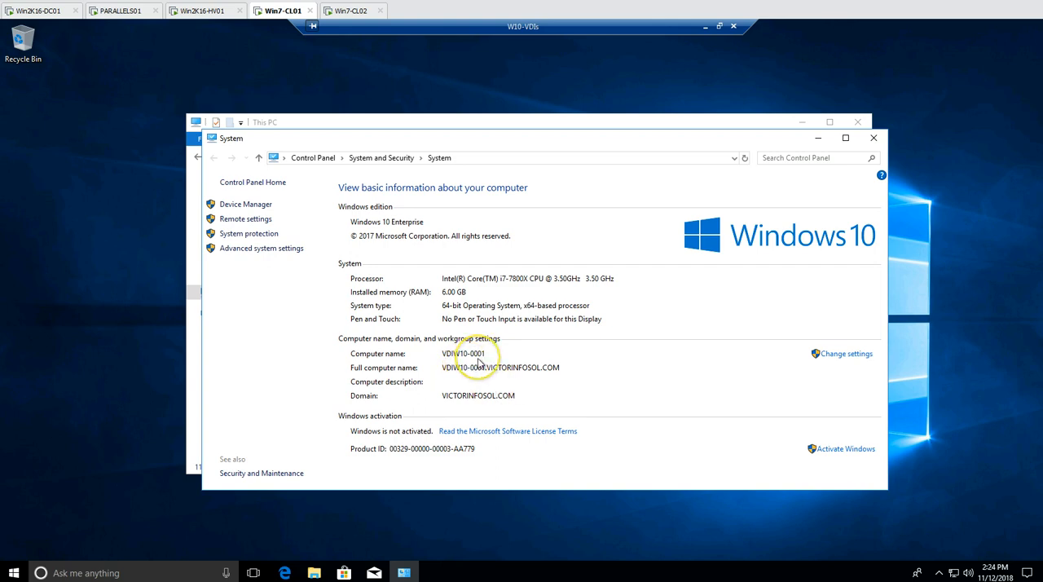
Close the system windows in the Win7-CL01 session, then examine the computer name in This PC's system properties in the Win7-CL02 session and close them
{"action": "left_click", "coordinate": [873, 138]}
{"action": "left_click", "coordinate": [857, 123]}
{"action": "left_click", "coordinate": [339, 11]}
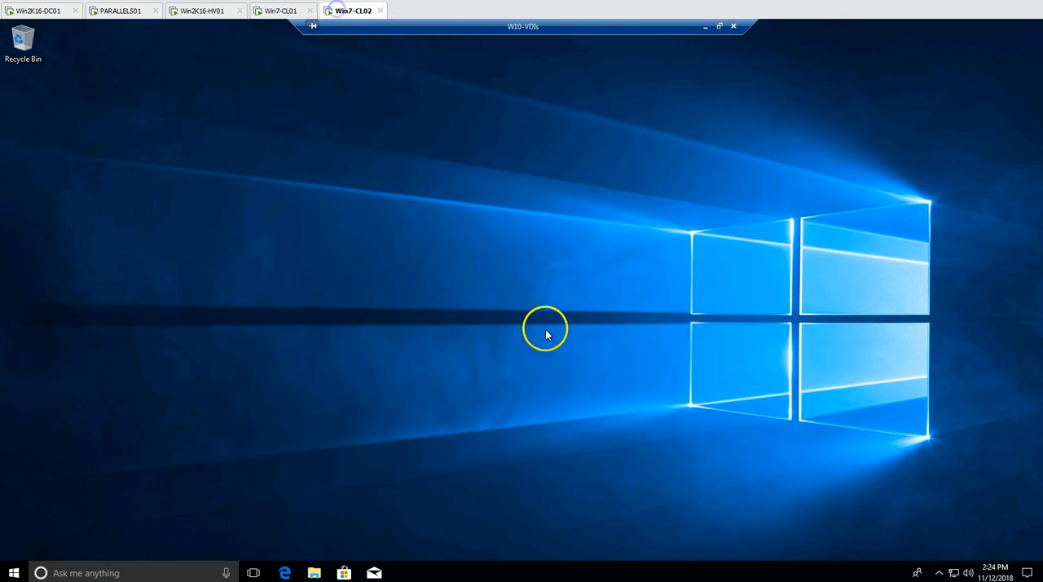
{"action": "left_click", "coordinate": [14, 574]}
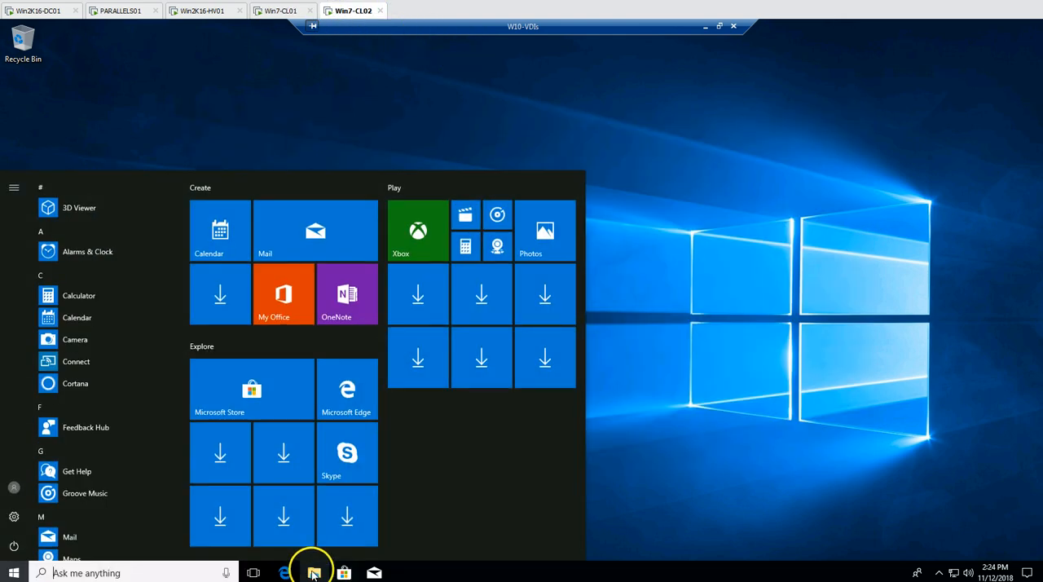
{"action": "left_click", "coordinate": [314, 572]}
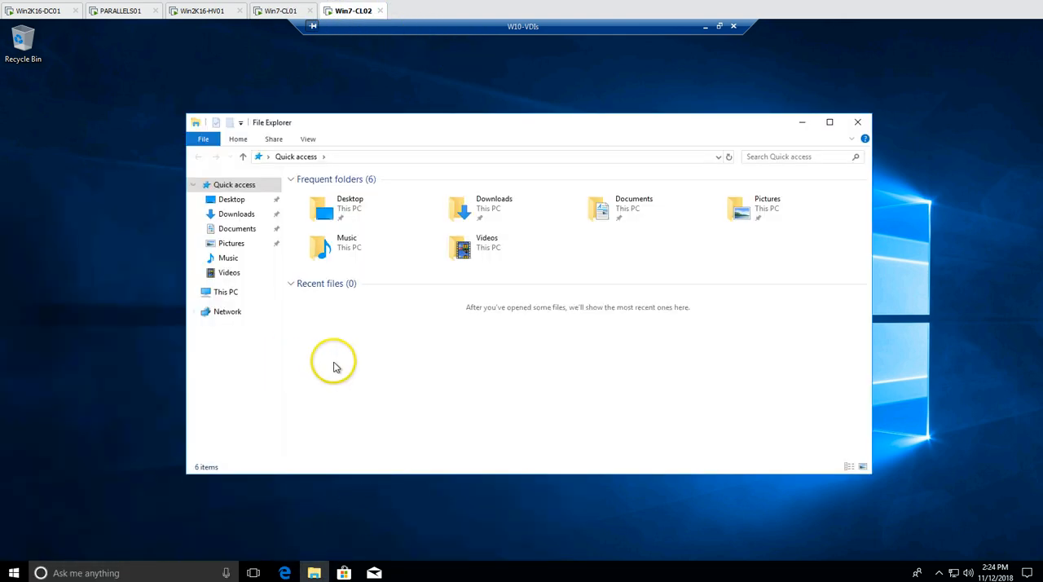
{"action": "left_click", "coordinate": [229, 295]}
{"action": "right_click", "coordinate": [228, 294]}
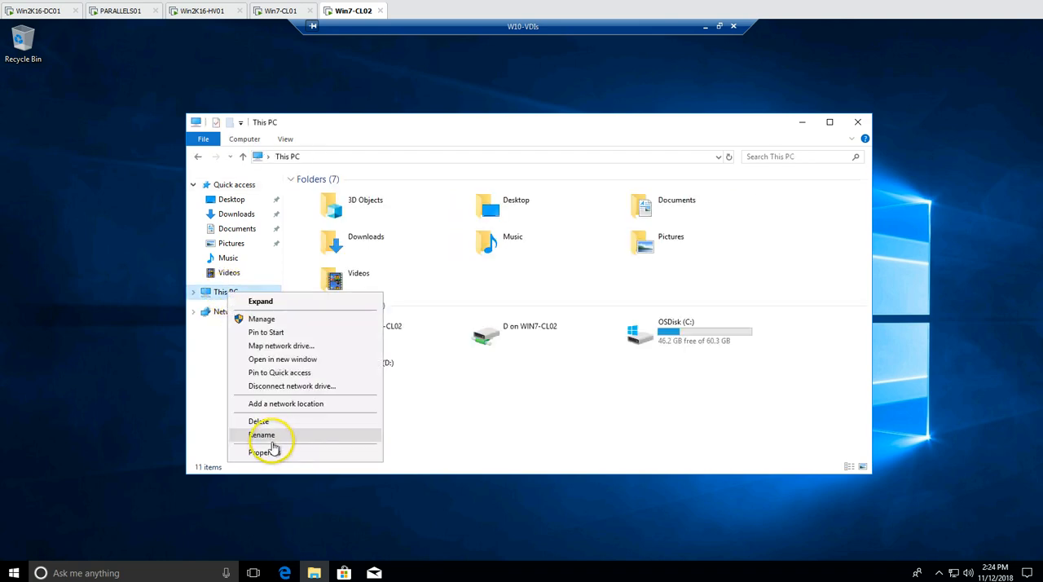
{"action": "left_click", "coordinate": [272, 450]}
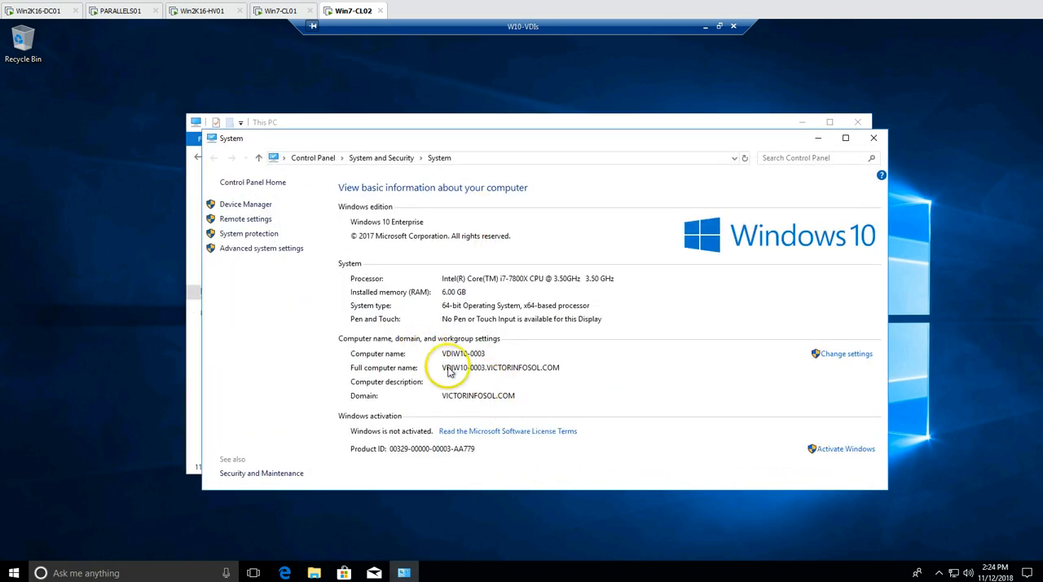
{"action": "left_click", "coordinate": [873, 139]}
{"action": "left_click", "coordinate": [860, 124]}
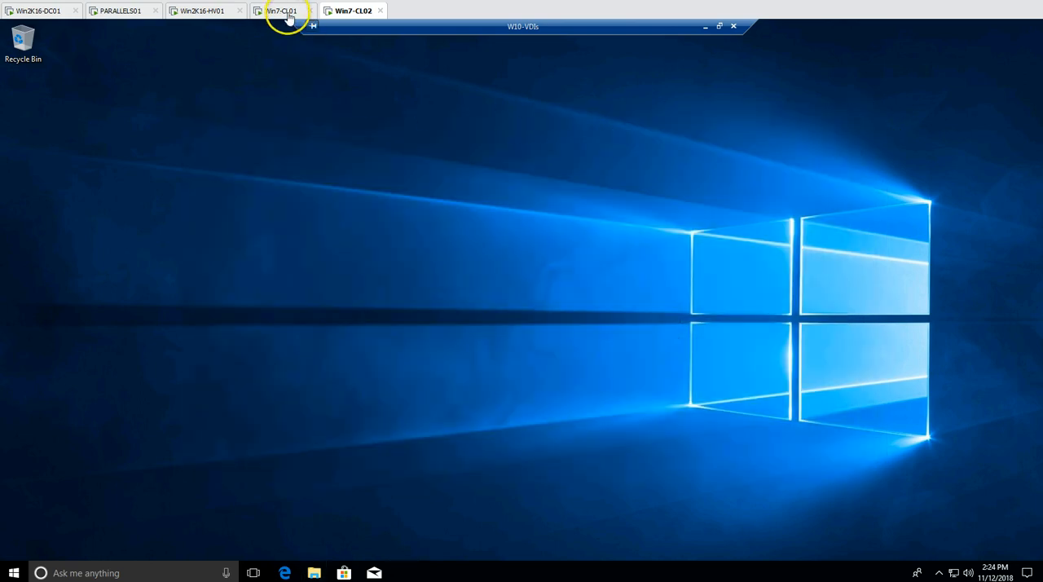
Glance at the virtual machines on Win2K16-HV01, then refresh the farm's persistent guest VMs list for VDI on PARALLELS01
{"action": "left_click", "coordinate": [196, 10]}
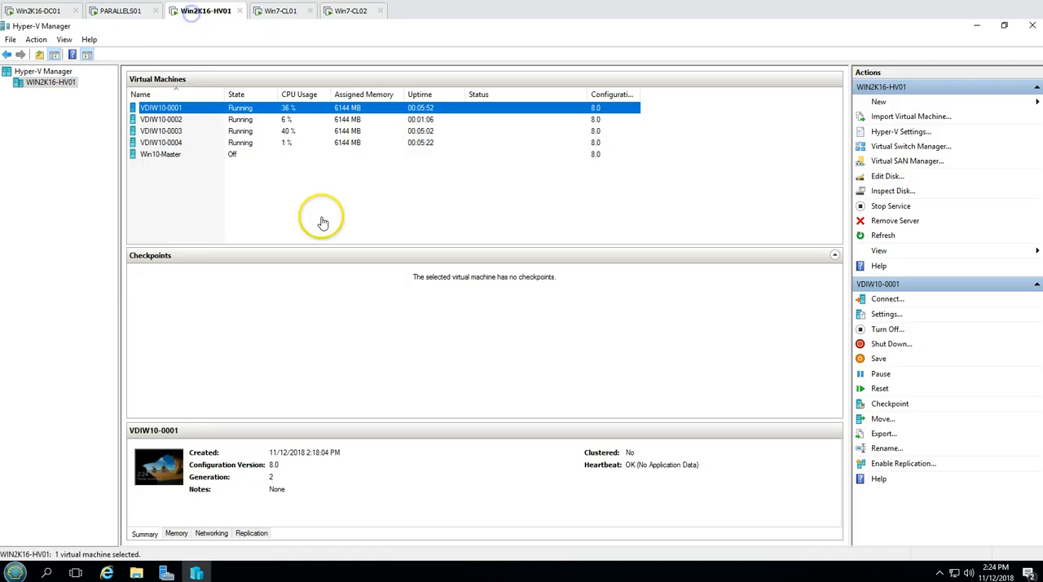
{"action": "left_click", "coordinate": [134, 11]}
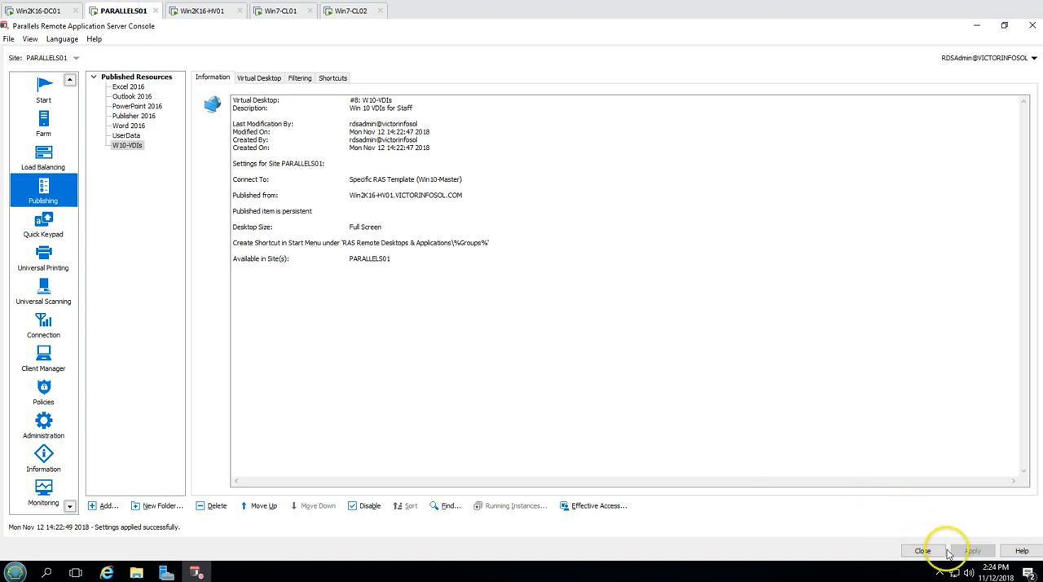
{"action": "left_click", "coordinate": [44, 160]}
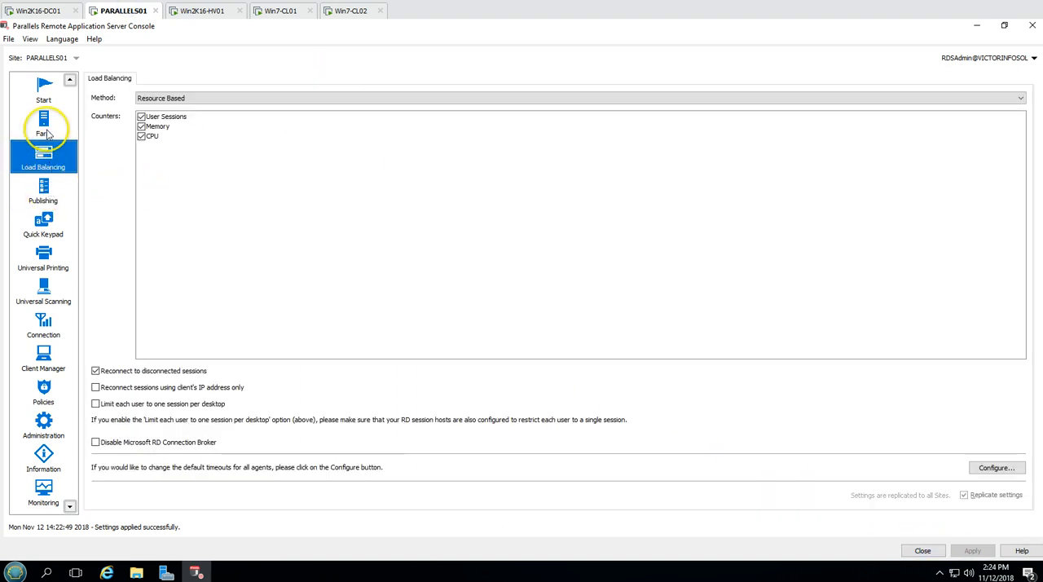
{"action": "left_click", "coordinate": [43, 126]}
{"action": "left_click", "coordinate": [410, 80]}
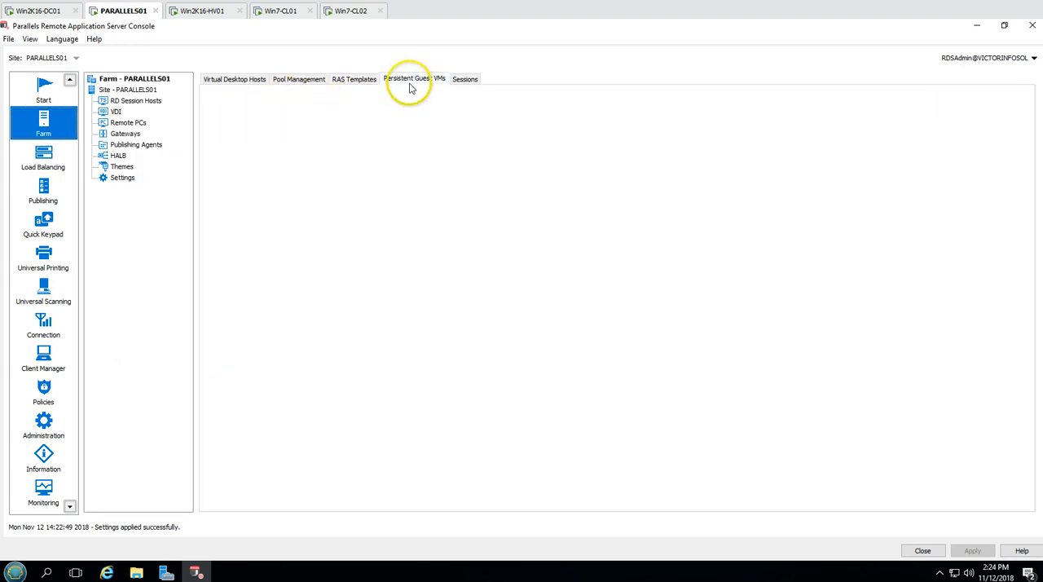
{"action": "left_click", "coordinate": [969, 98]}
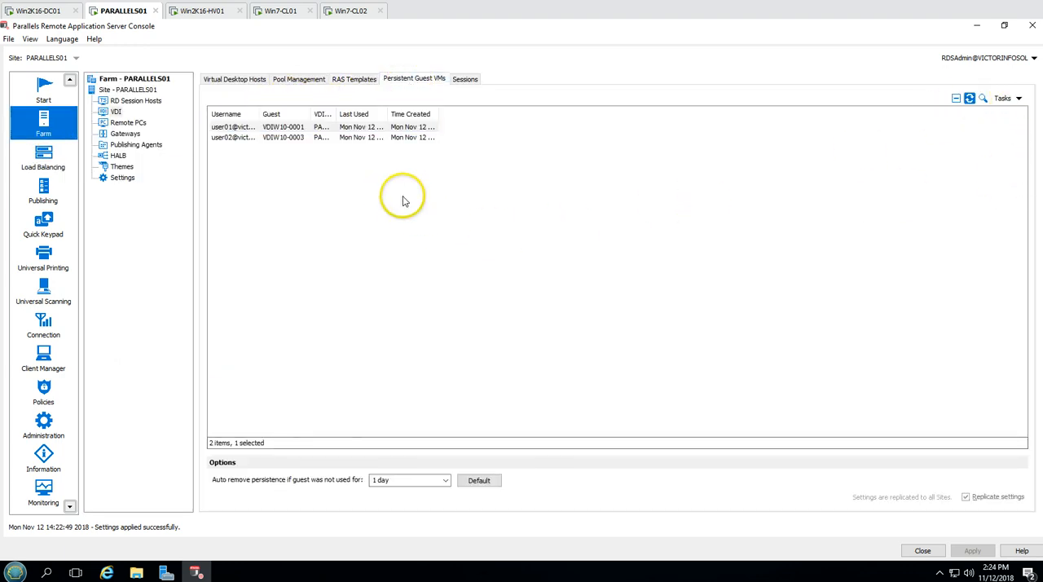
Fit the persistent guest VMs list's columns, including username, VDI host and last used, to their contents to read the assignments
{"action": "double_click", "coordinate": [336, 114]}
{"action": "left_click", "coordinate": [385, 180]}
{"action": "double_click", "coordinate": [410, 114]}
{"action": "double_click", "coordinate": [260, 114]}
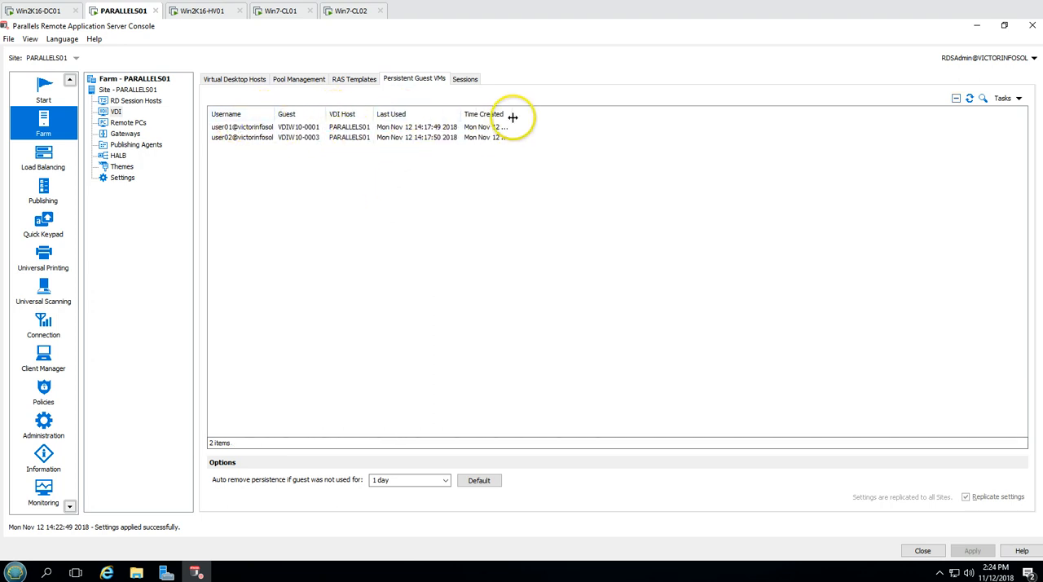